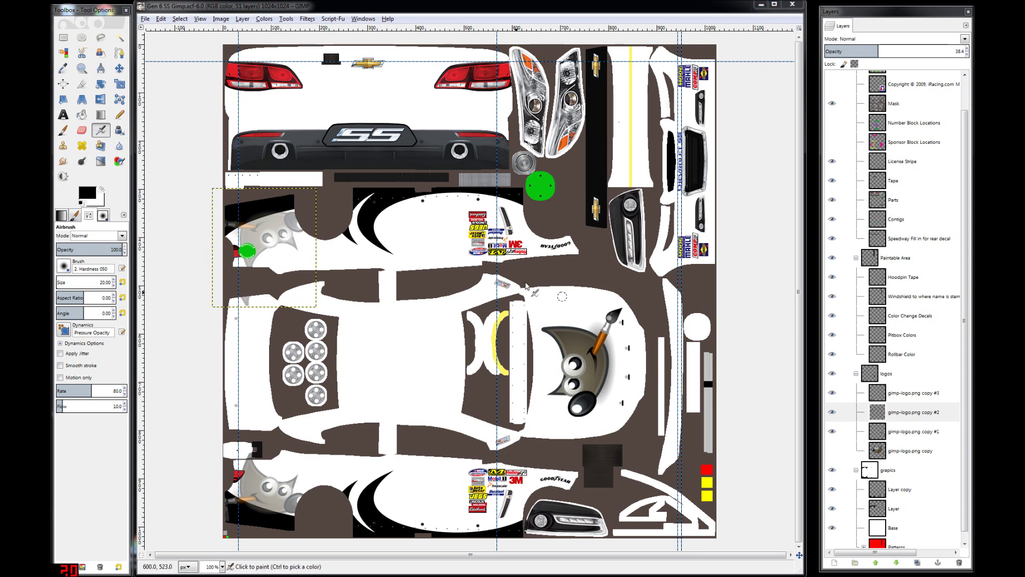
- Minimize the GIMP windows holding the Gen 6 SS template to reveal the Windows desktop
left_click(767, 8)
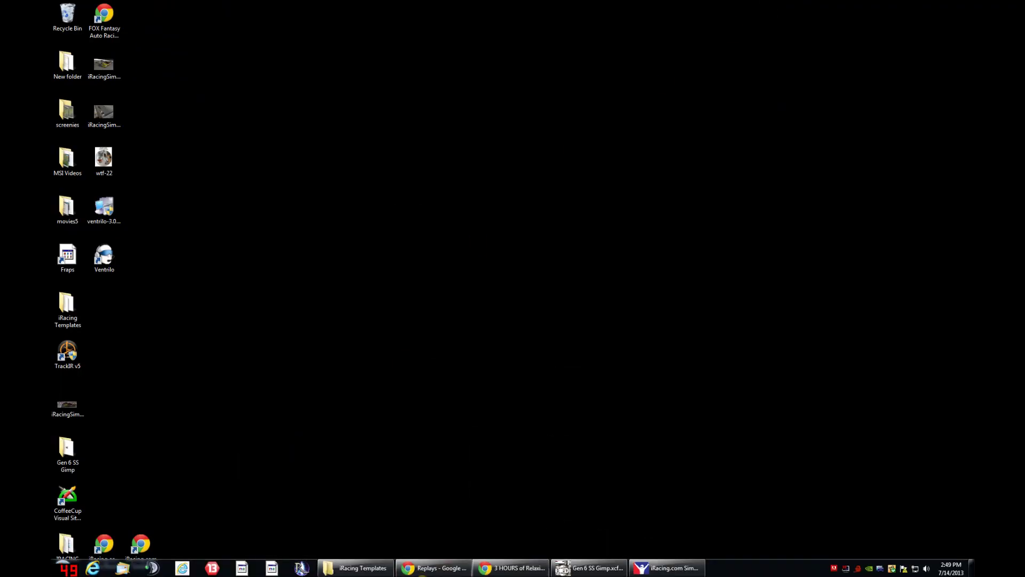
- In the forum tab, open General Painting Discussion and read the Metallic Layers for Road & Oval cars thread
left_click(434, 567)
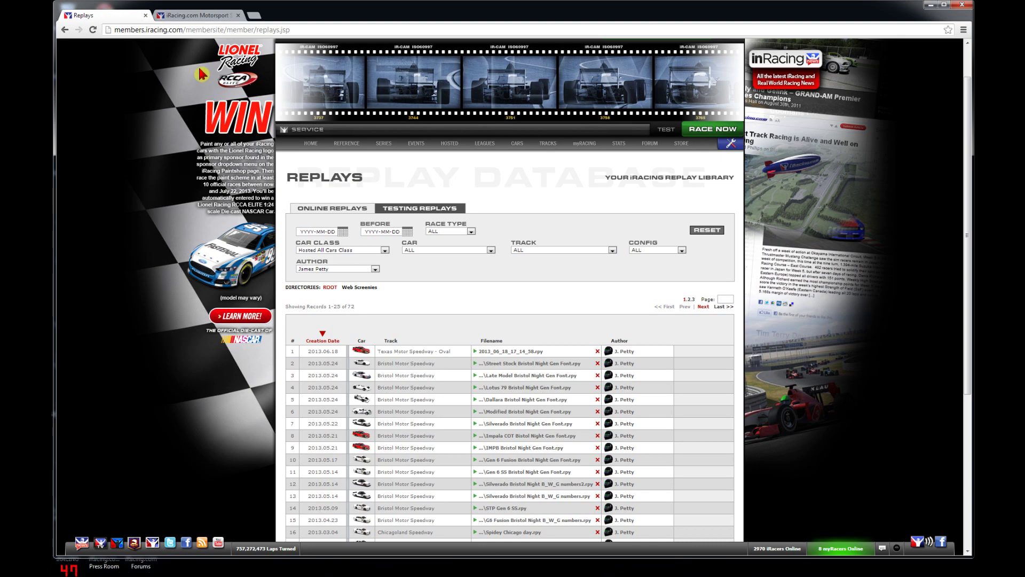
left_click(203, 16)
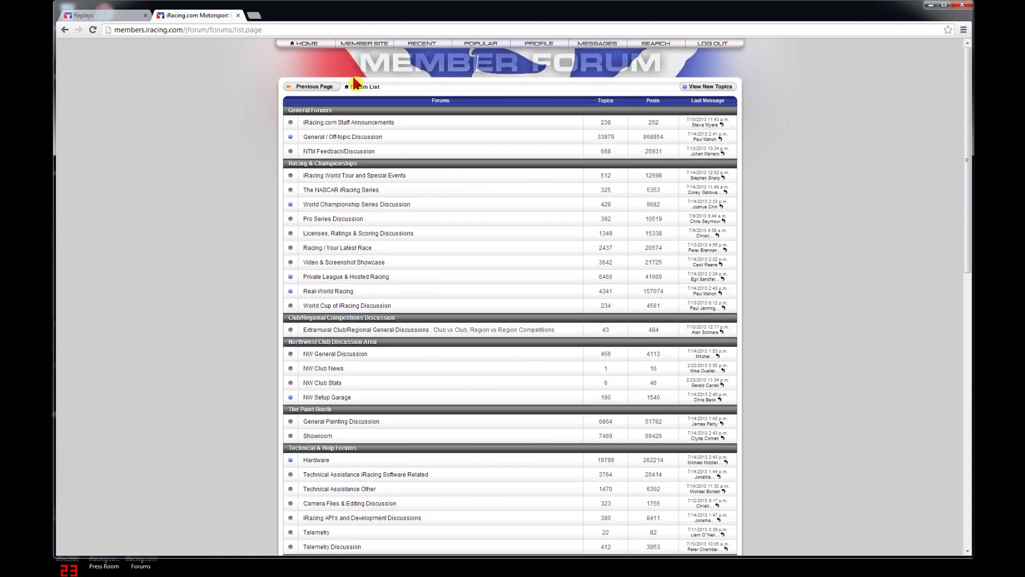
left_click(336, 421)
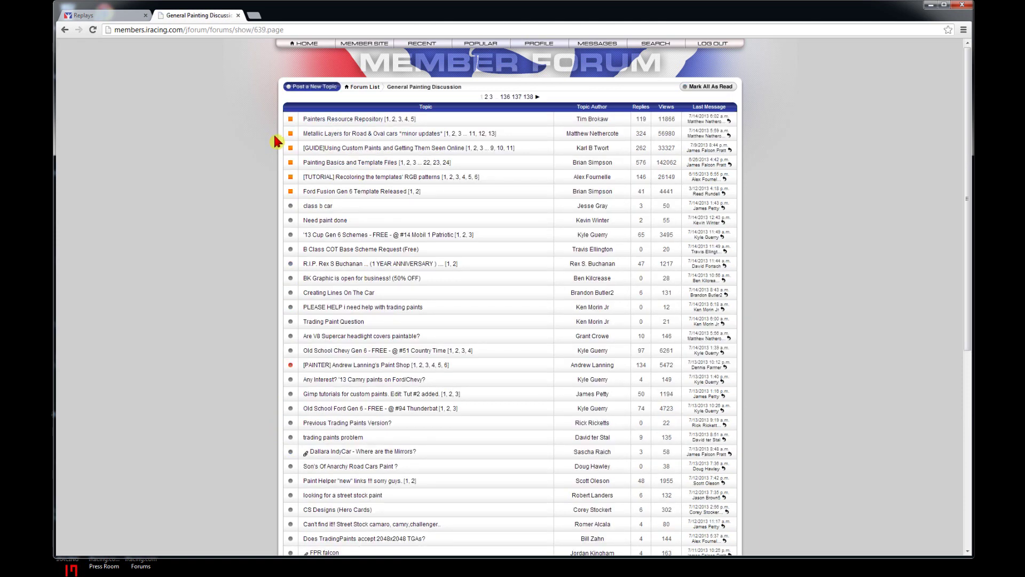
left_click(407, 133)
scroll(376, 288, "down", 15)
scroll(376, 283, "up", 8)
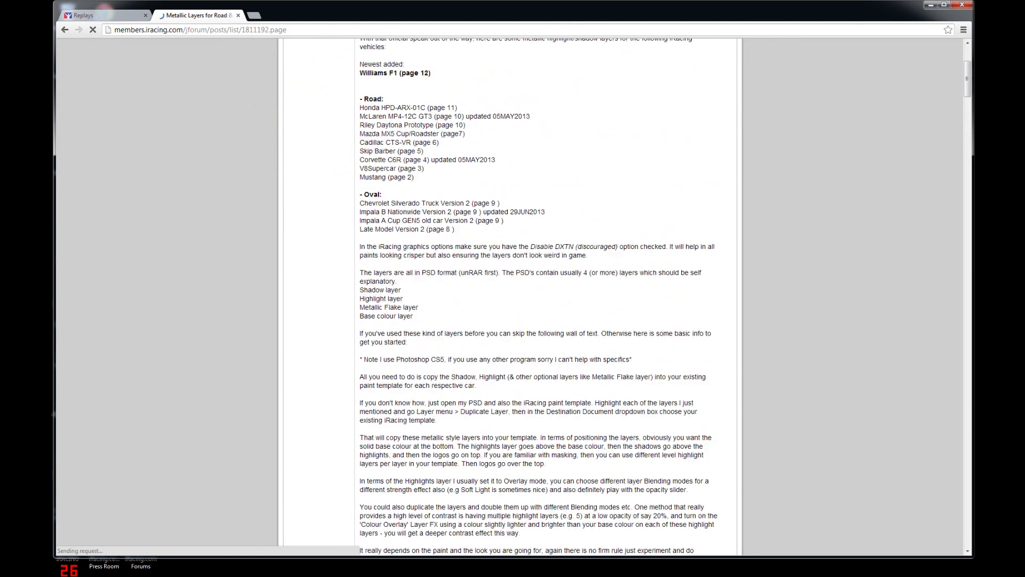
scroll(377, 280, "up", 6)
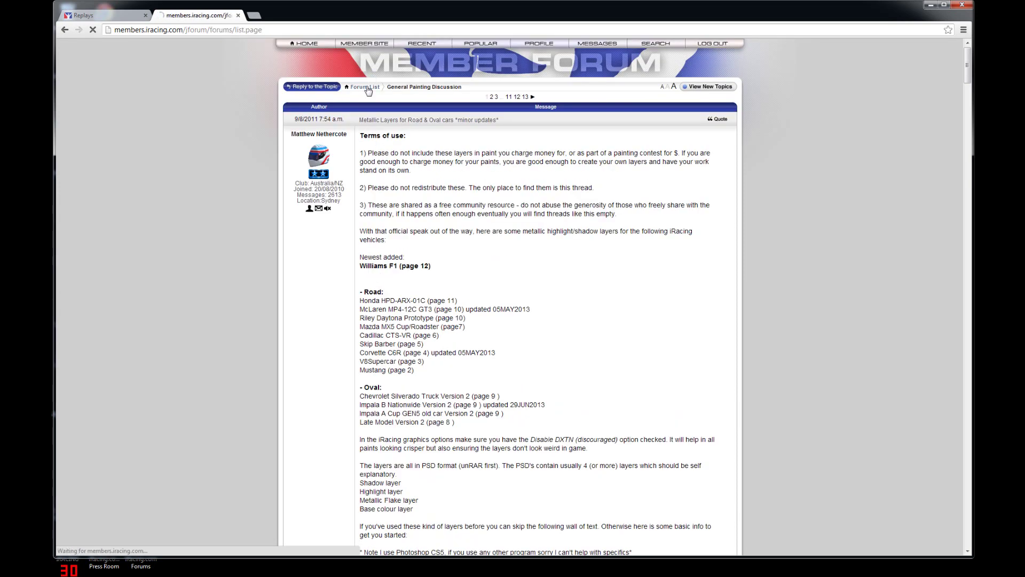
- Return to the General Painting Discussion topic list and scan its pinned template and tutorial threads
left_click(368, 91)
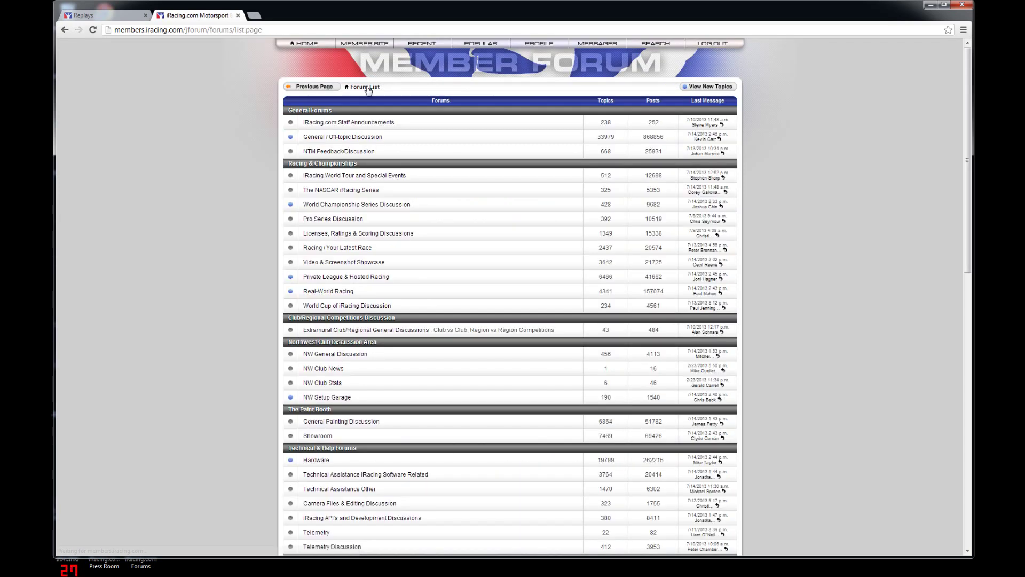
left_click(334, 424)
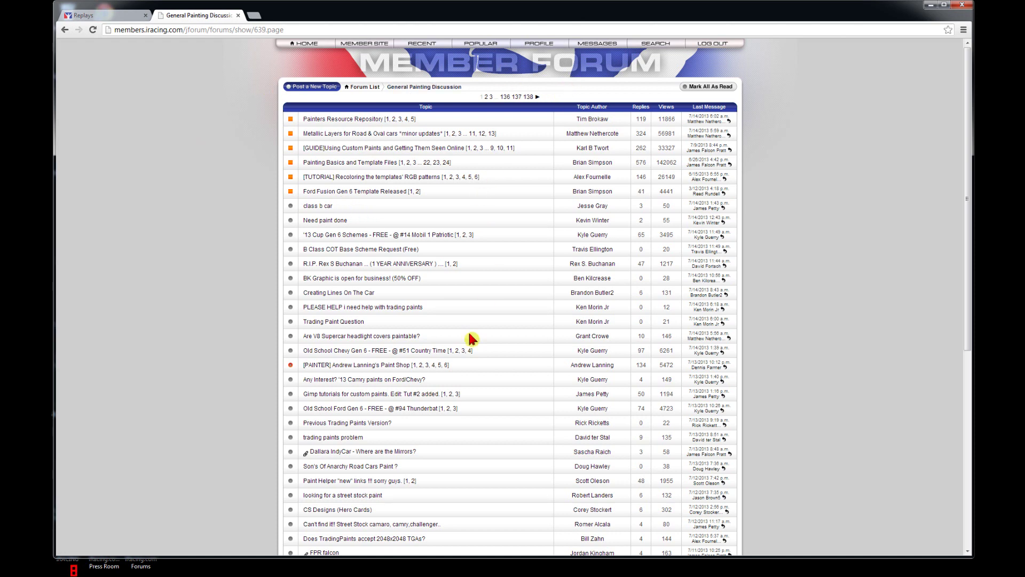
scroll(448, 343, "down", 5)
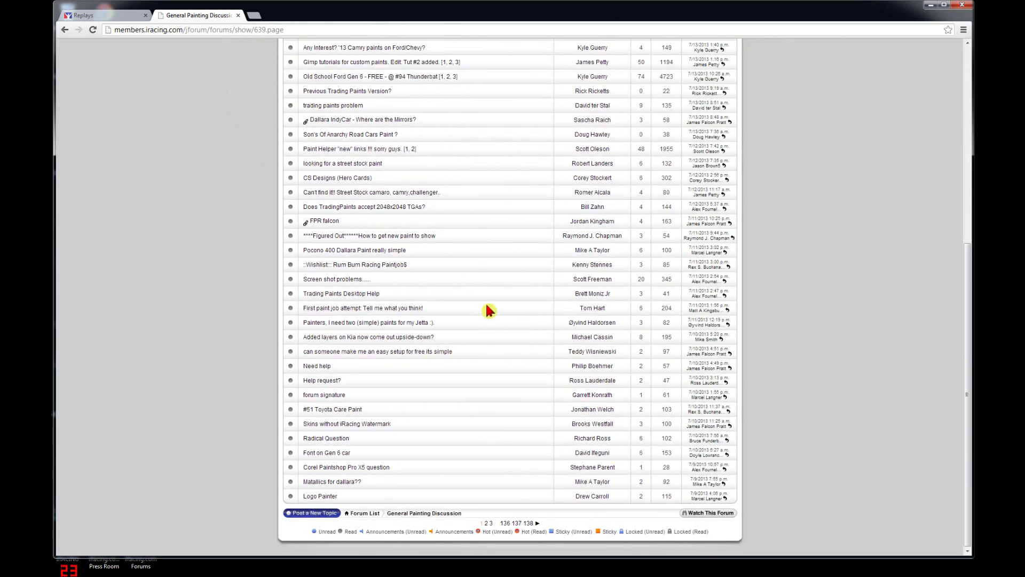
scroll(480, 305, "up", 5)
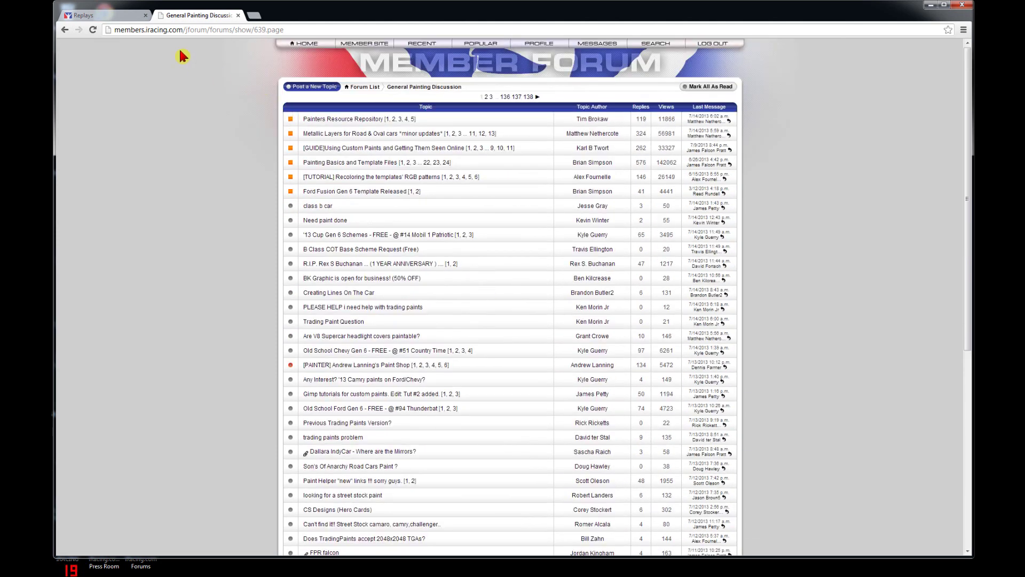
left_click(128, 16)
- On the Replays page, search the driver by name in Driver Search and open their Forum Profile
left_click(844, 550)
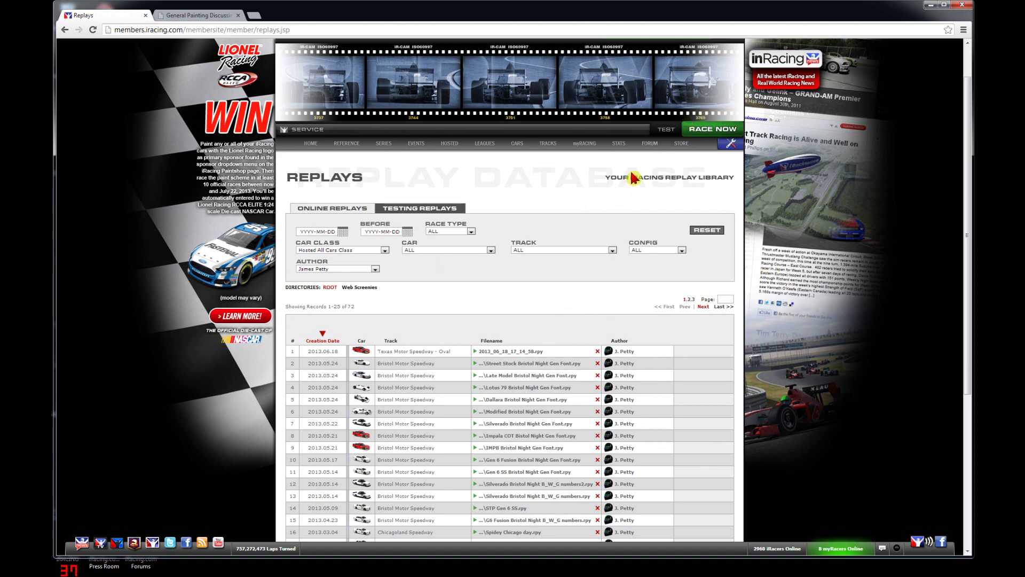
scroll(633, 177, "up", 1)
left_click(697, 43)
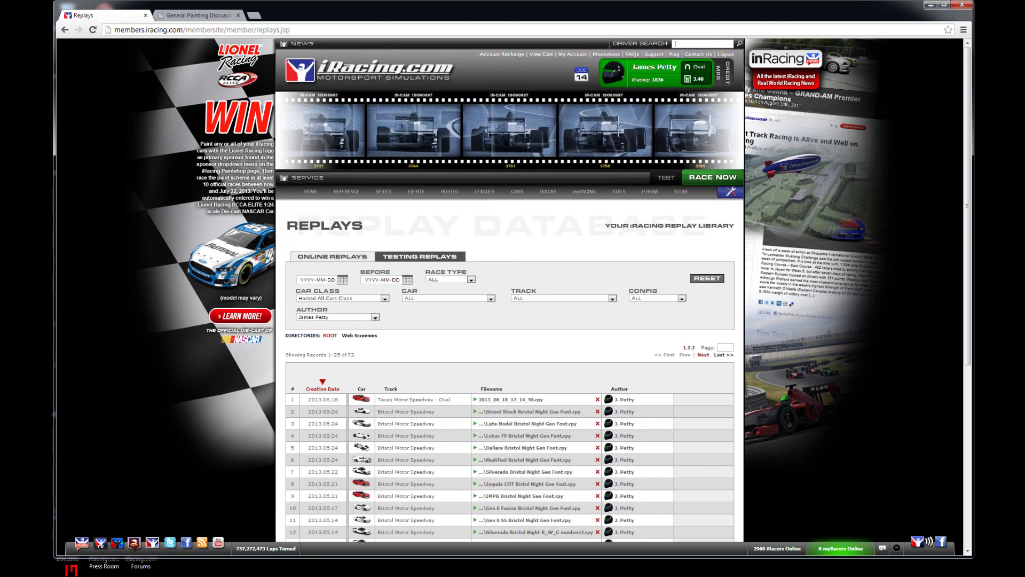
type("reed rundell")
key("Return")
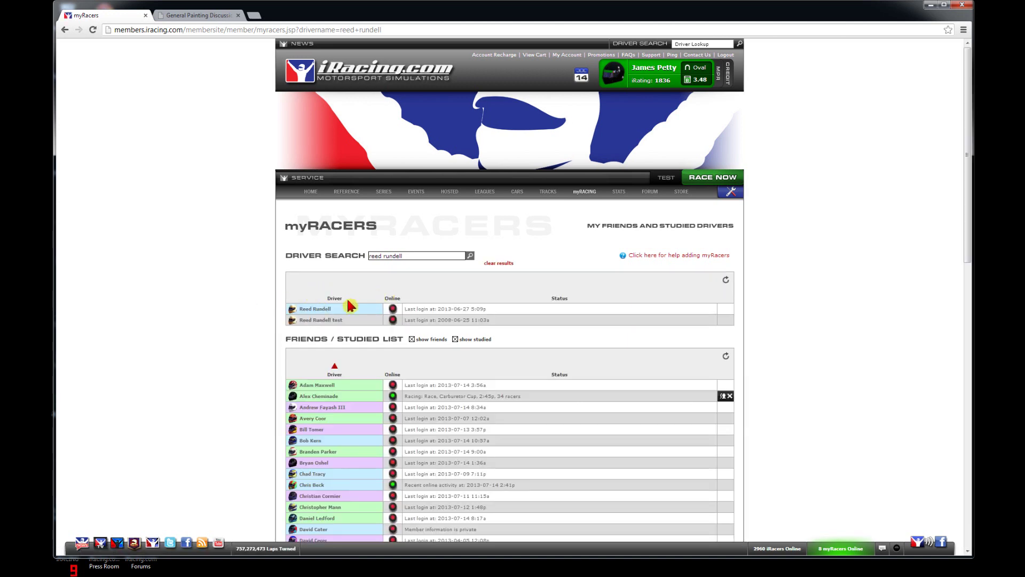
left_click(291, 310)
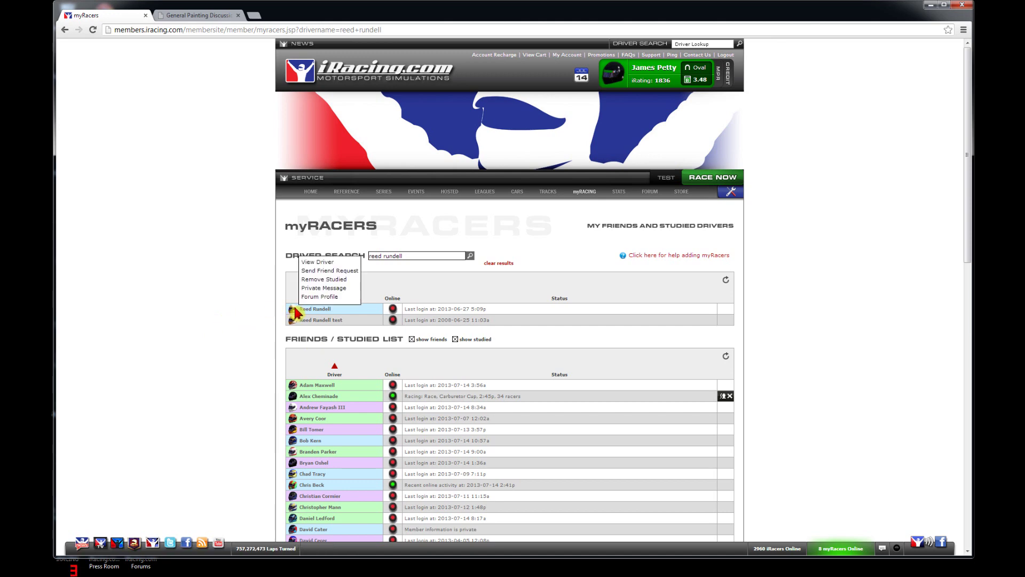
left_click(308, 298)
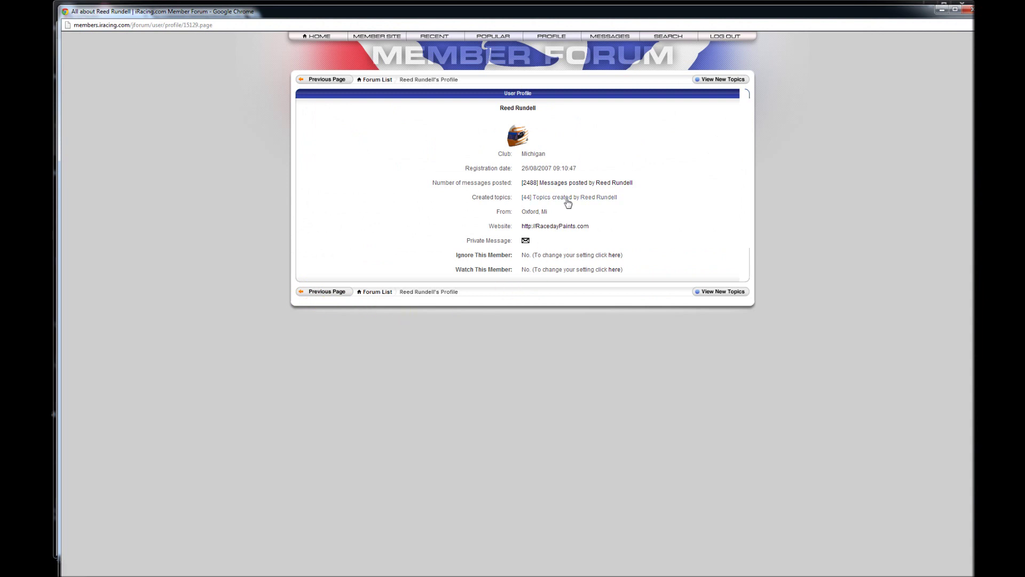
- Open the Add Ons/Metallic Layers thread from the member's created topics
left_click(568, 201)
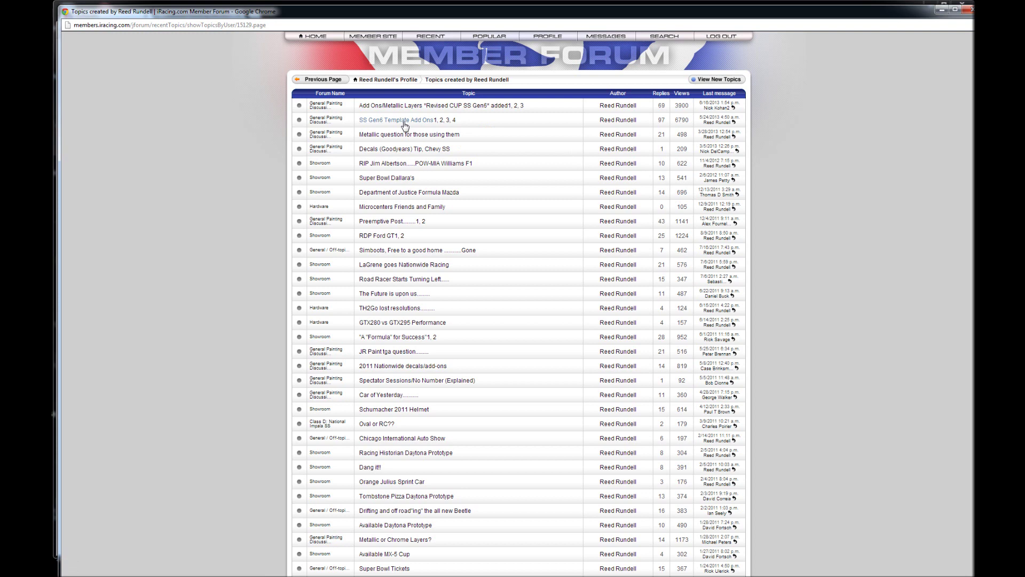
left_click(472, 112)
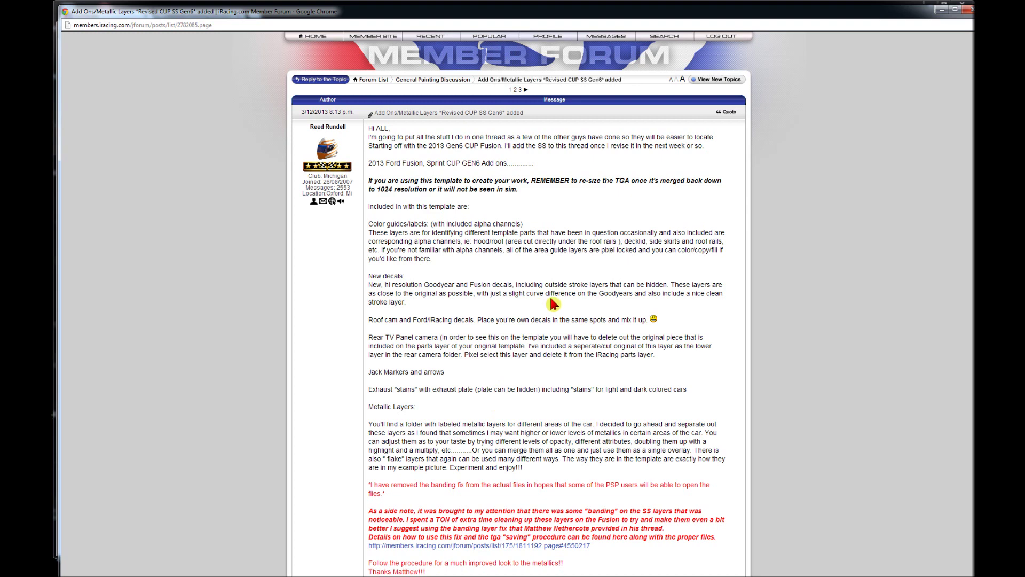
scroll(551, 302, "down", 4)
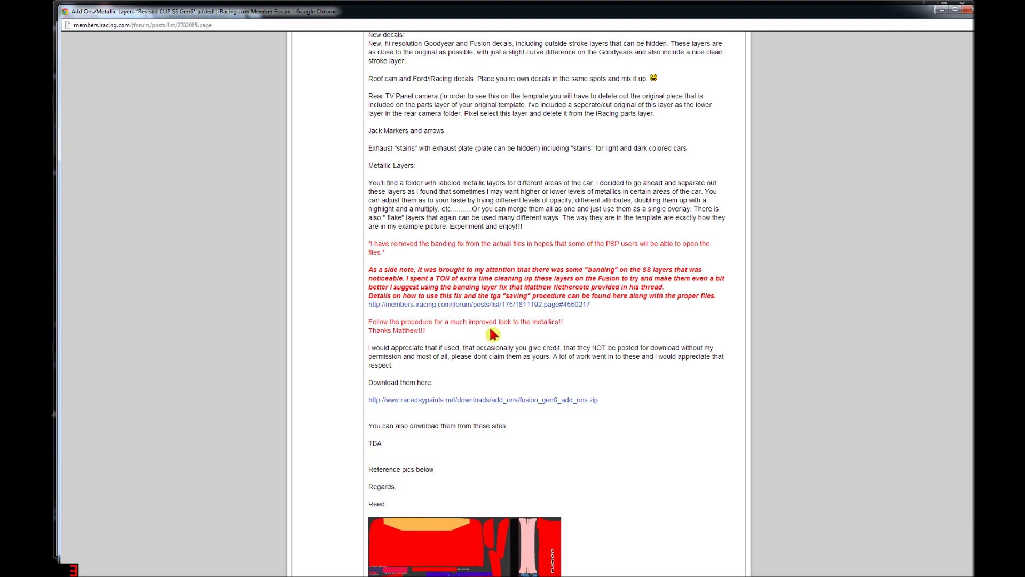
scroll(489, 325, "down", 7)
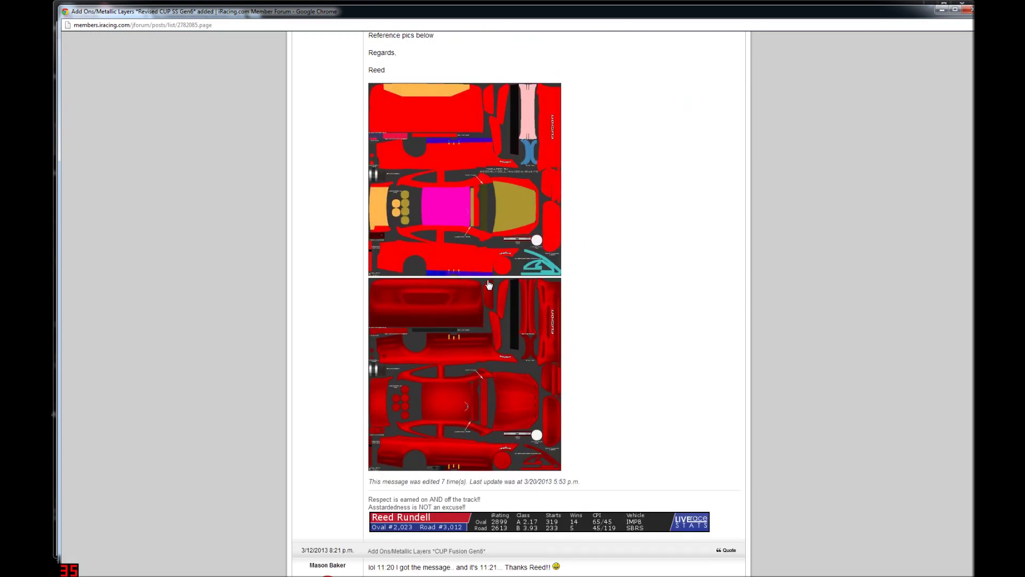
scroll(519, 318, "up", 5)
scroll(472, 380, "up", 6)
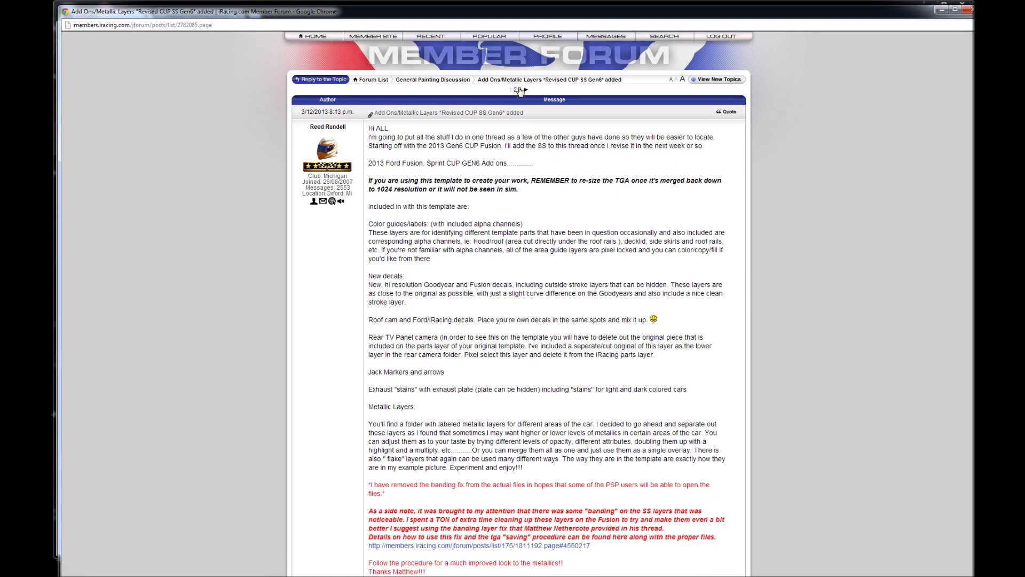
- Go to page 3 of the thread and download ss_gen6_add_ons.zip
left_click(520, 89)
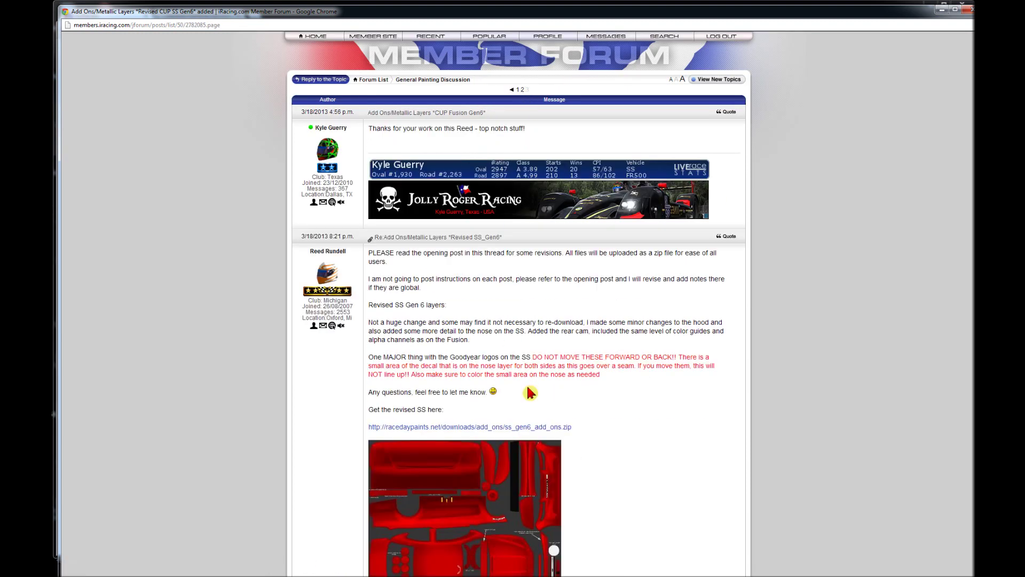
scroll(527, 387, "down", 4)
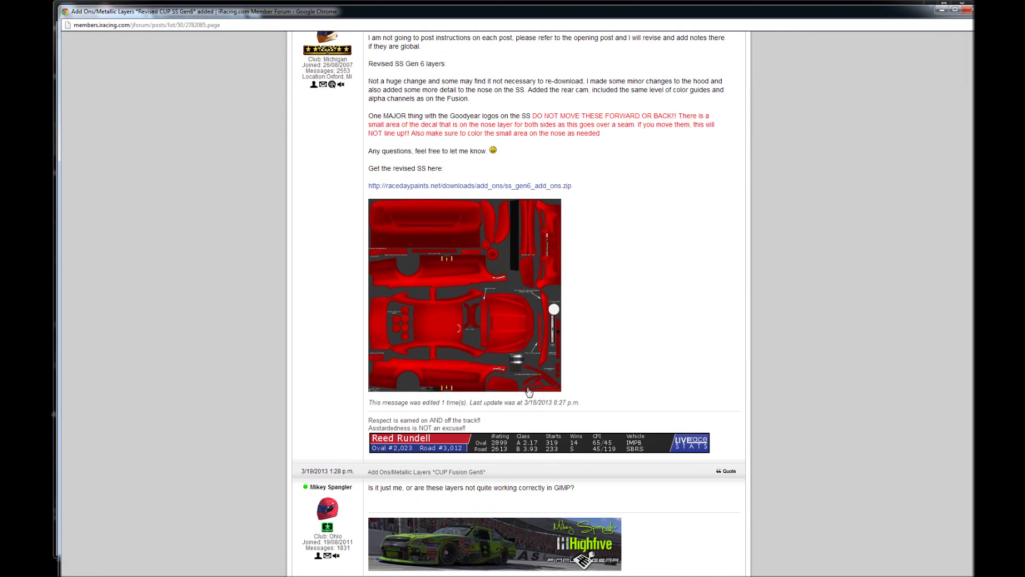
left_click(427, 189)
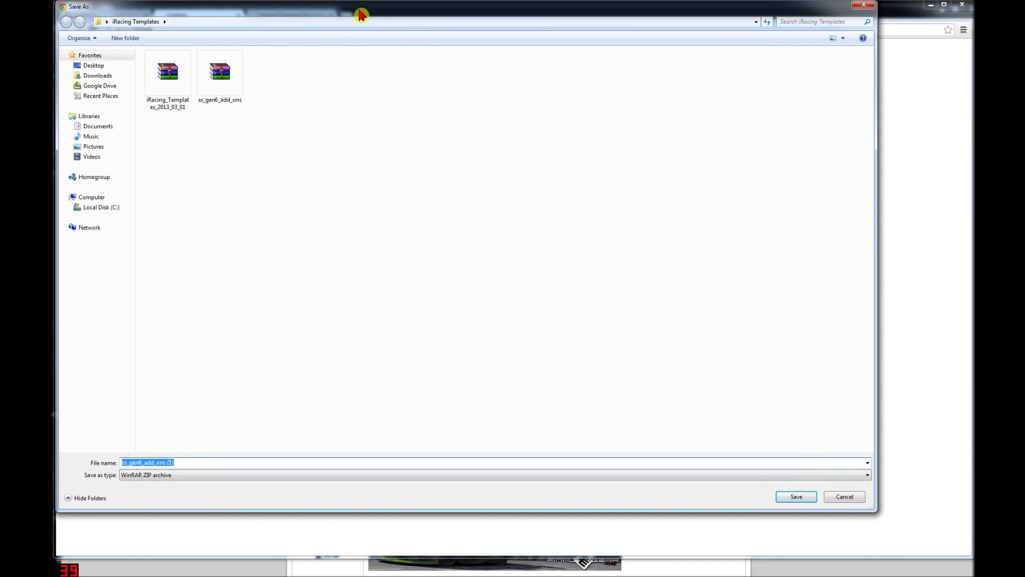
- Move the save dialog aside and minimize the browser and forum windows to reach the desktop
left_click_drag(359, 14, 405, 46)
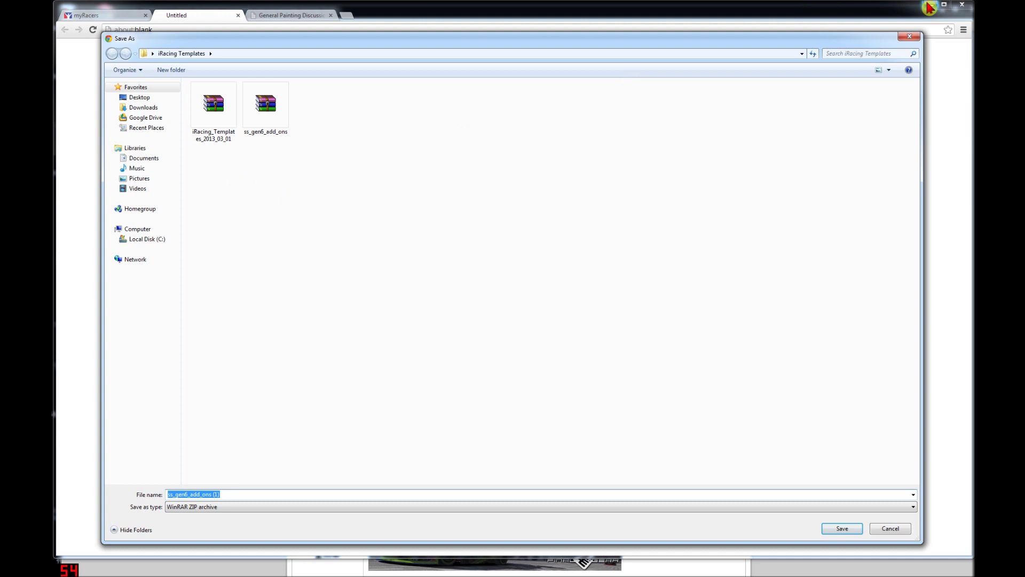
left_click(931, 4)
left_click(941, 9)
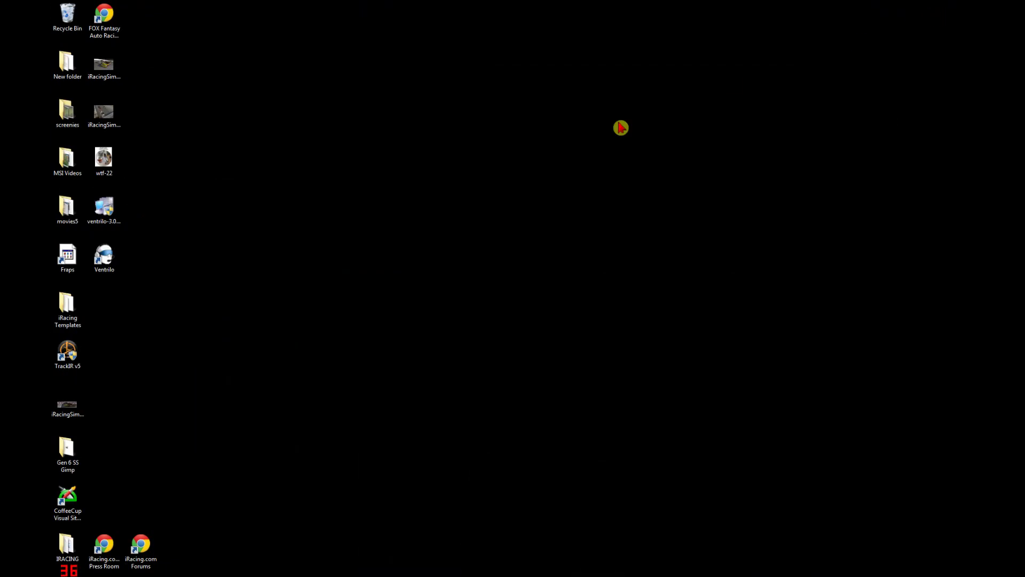
right_click(342, 182)
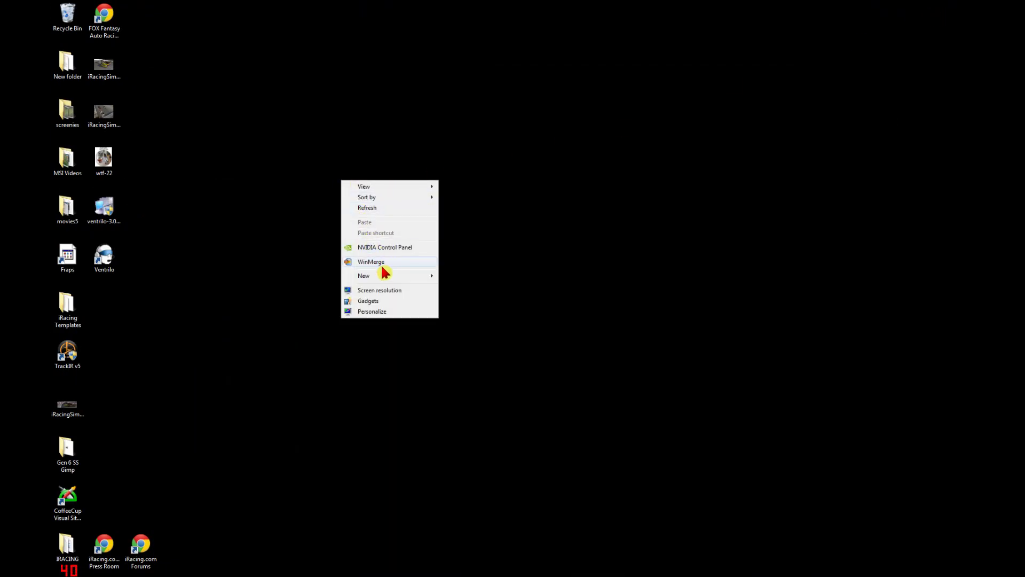
mouse_move(387, 276)
left_click(188, 353)
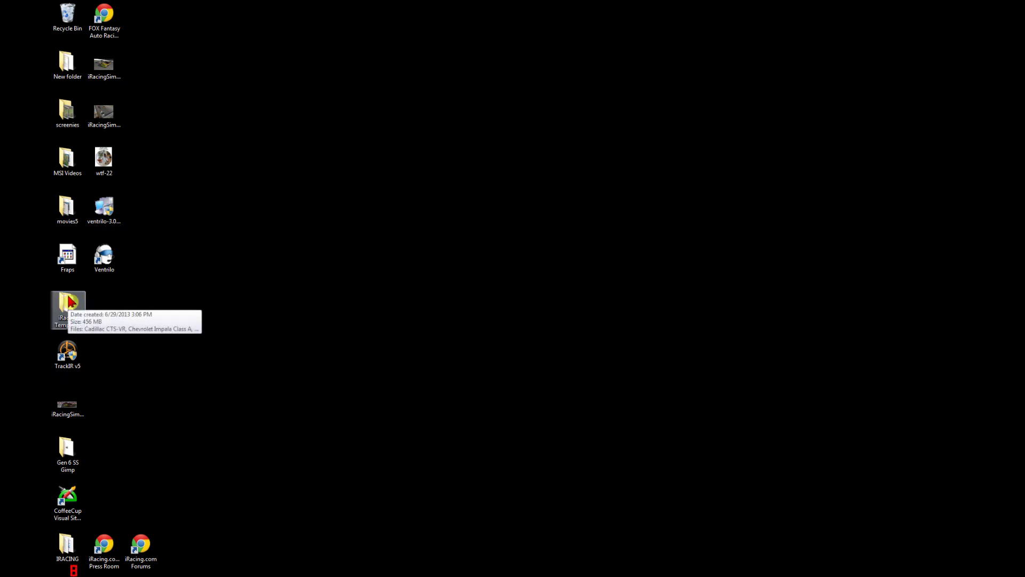
mouse_move(574, 575)
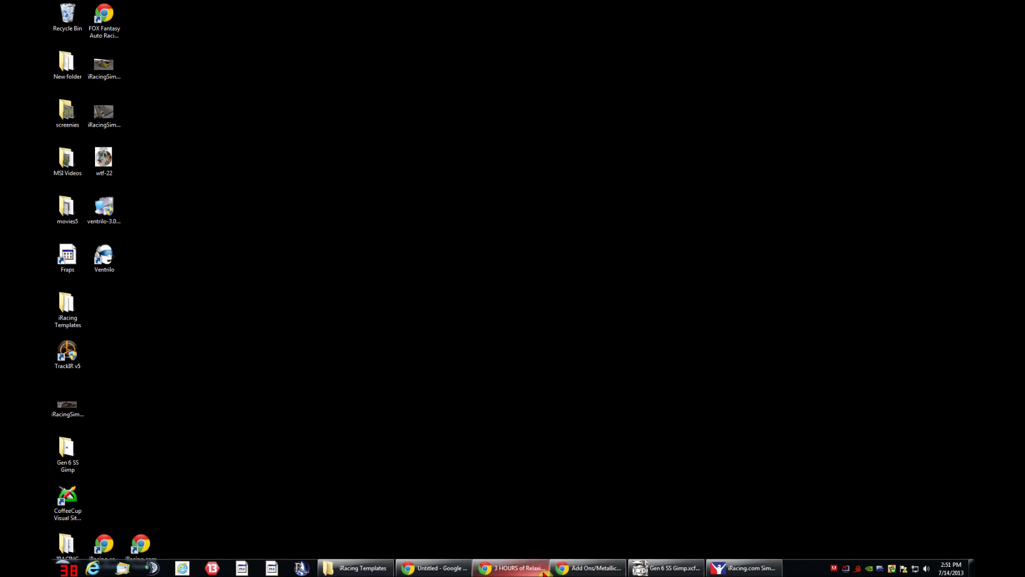
left_click(579, 568)
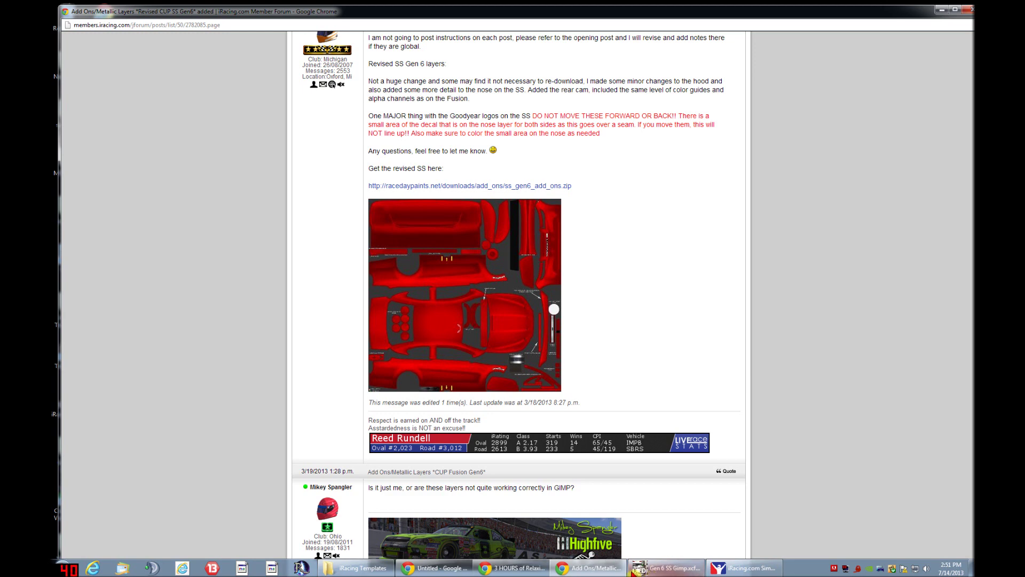
left_click(587, 568)
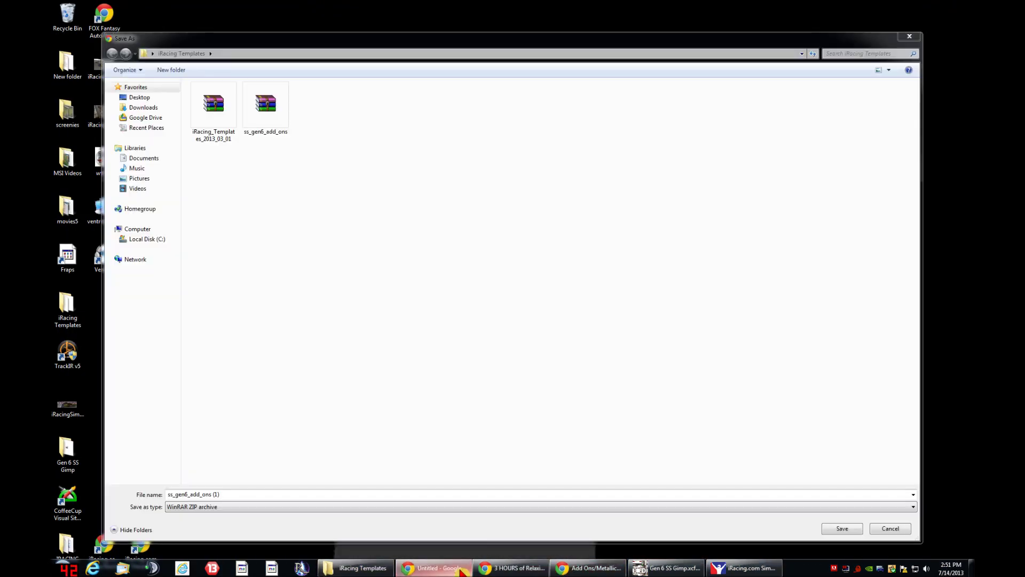
- Browse the Save As dialog to Desktop > iRacing Templates, cancel the download, and close the Untitled tab
left_click(434, 569)
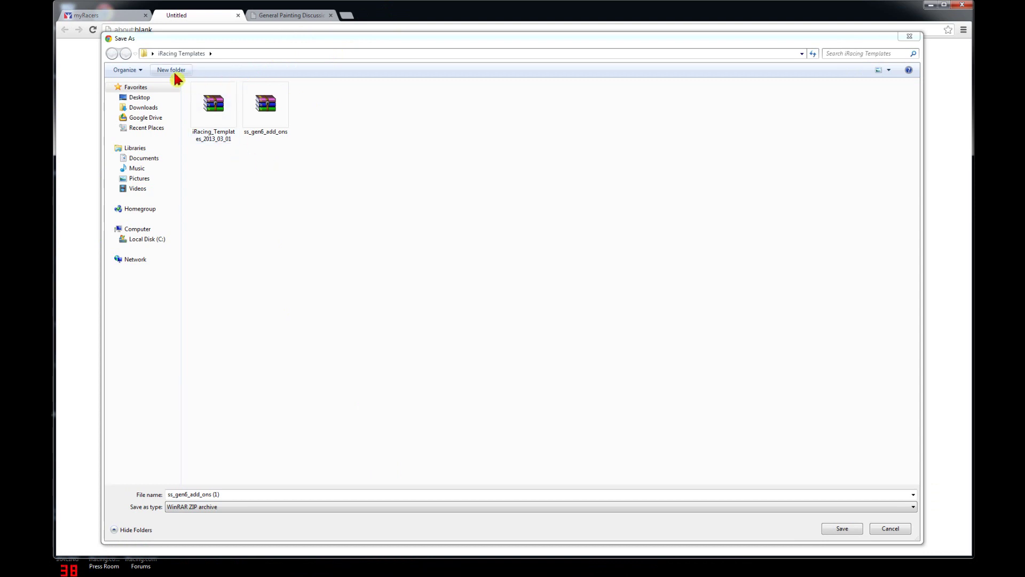
left_click(149, 102)
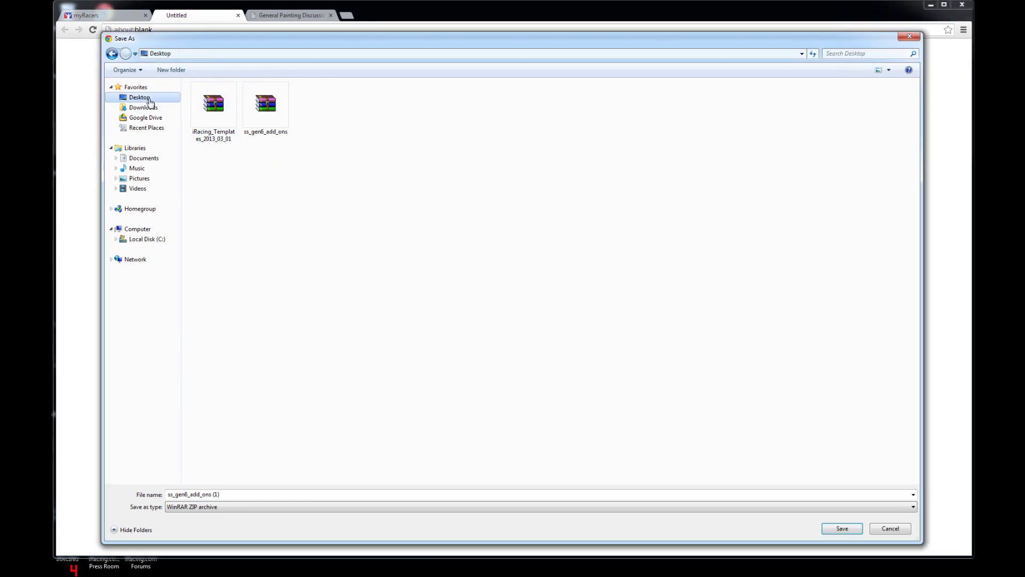
double_click(488, 119)
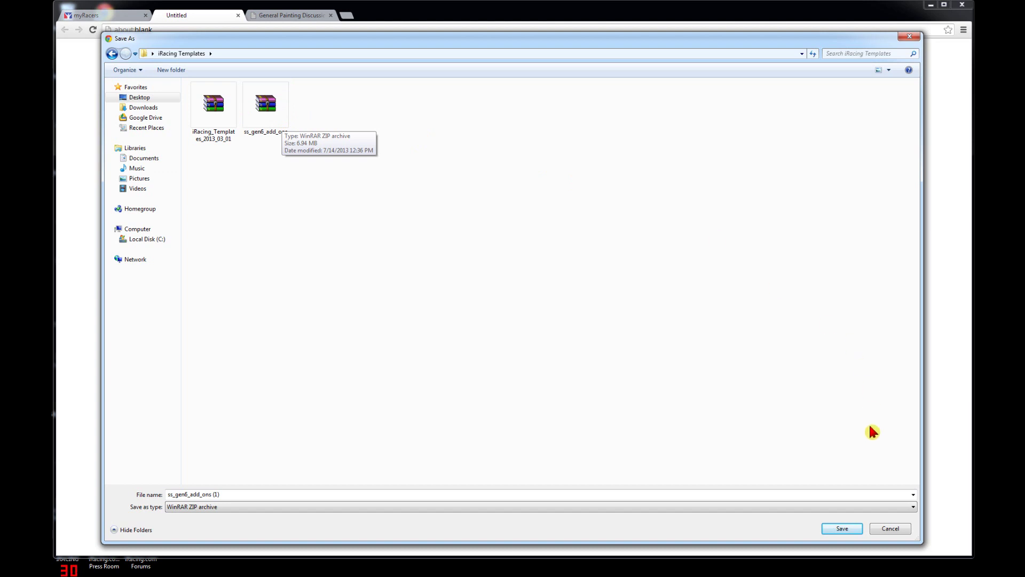
left_click(887, 529)
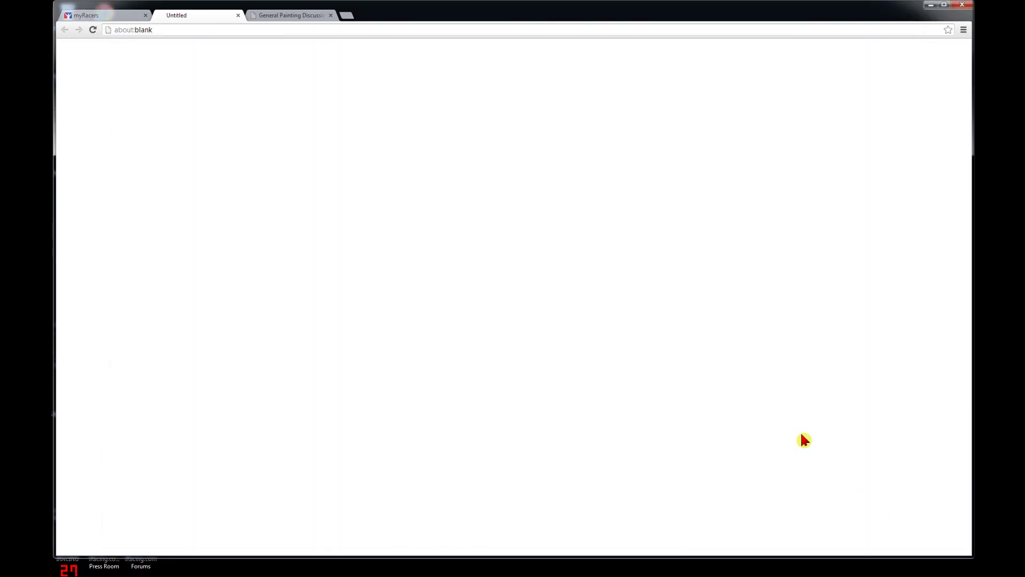
left_click(238, 15)
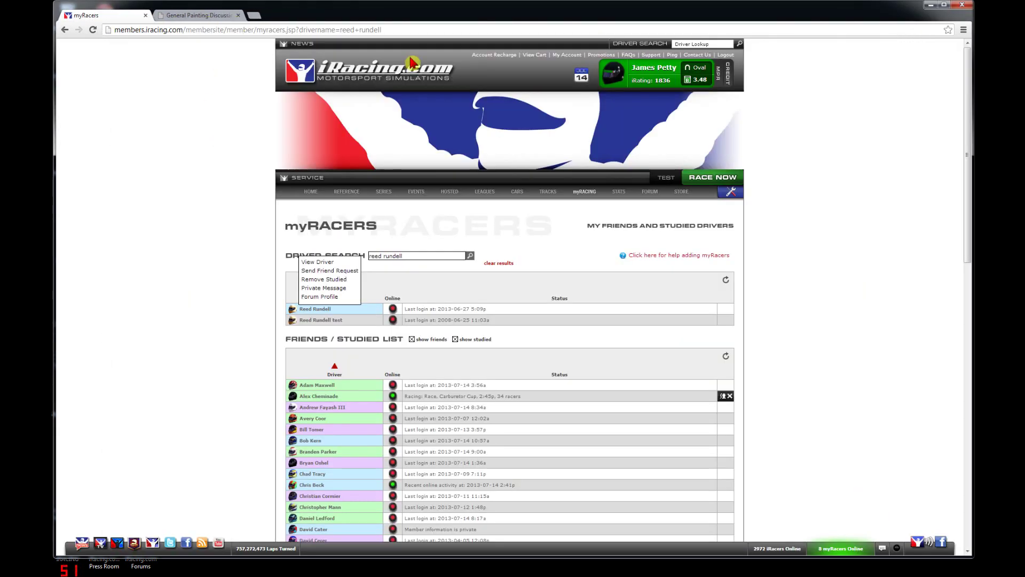
- Extract ss_gen6_add_ons.zip into the iRacing Templates folder and select the SS_Gen6_add_ons PSD
left_click(931, 4)
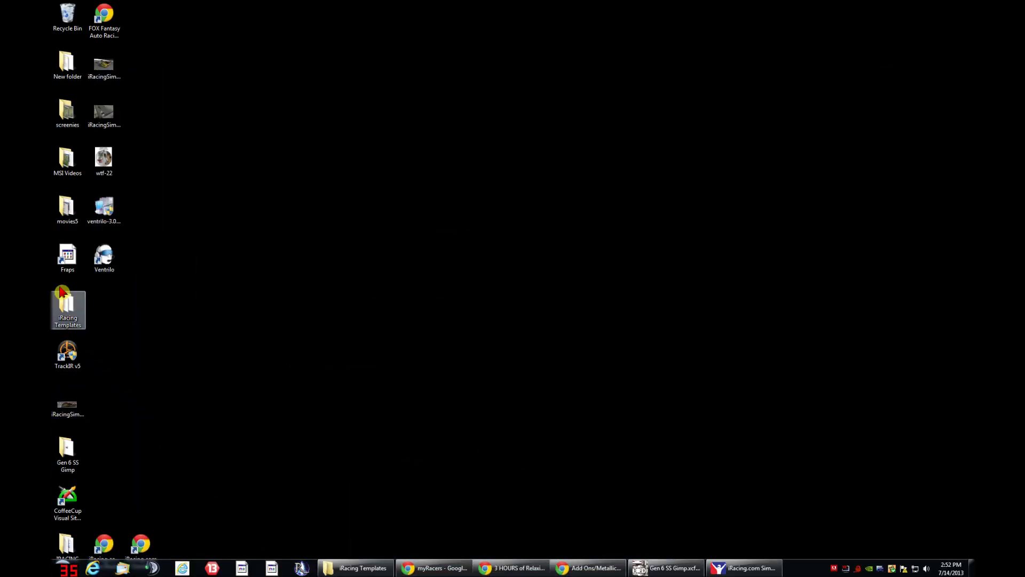
double_click(67, 319)
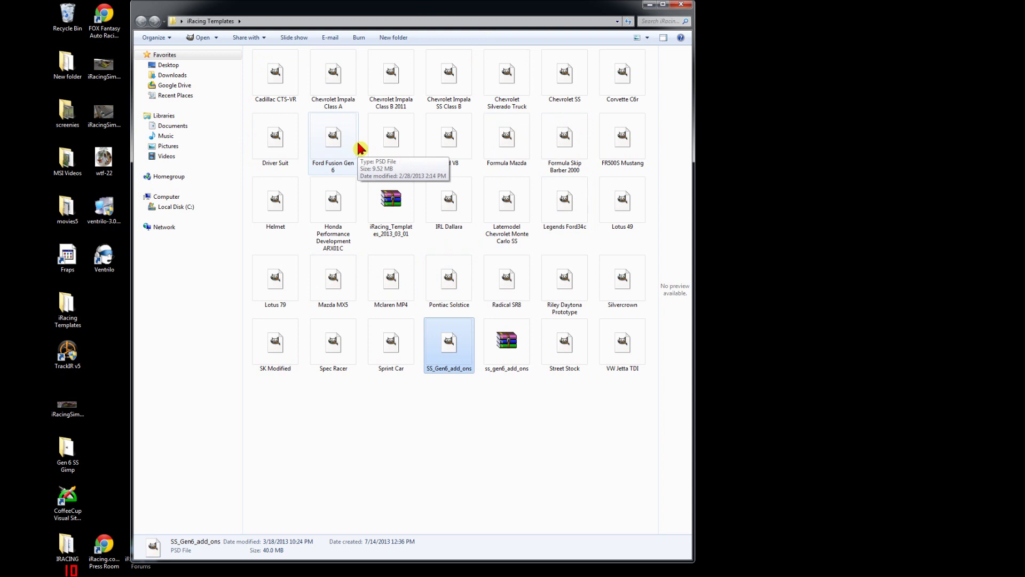
left_click(508, 345)
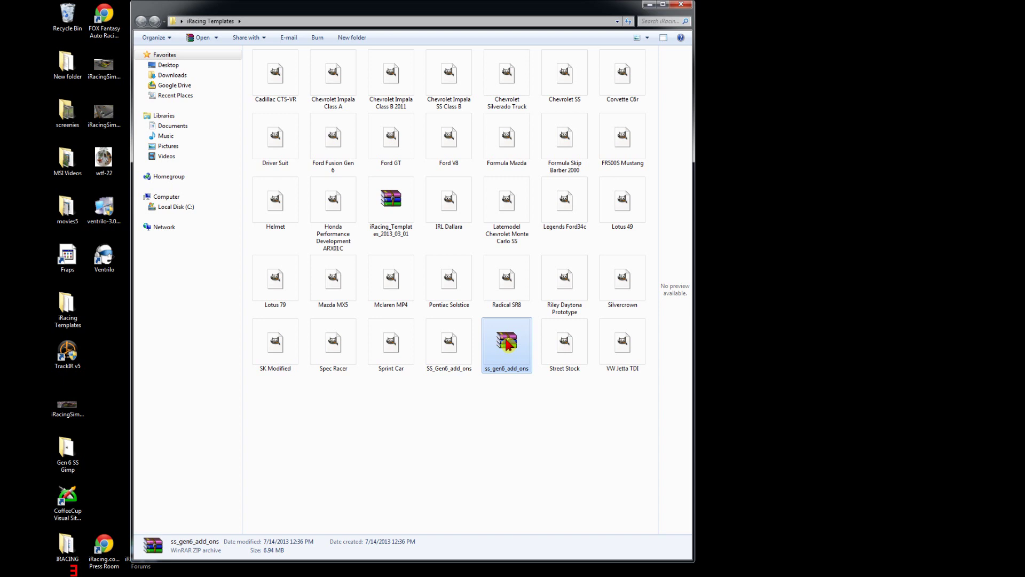
right_click(509, 345)
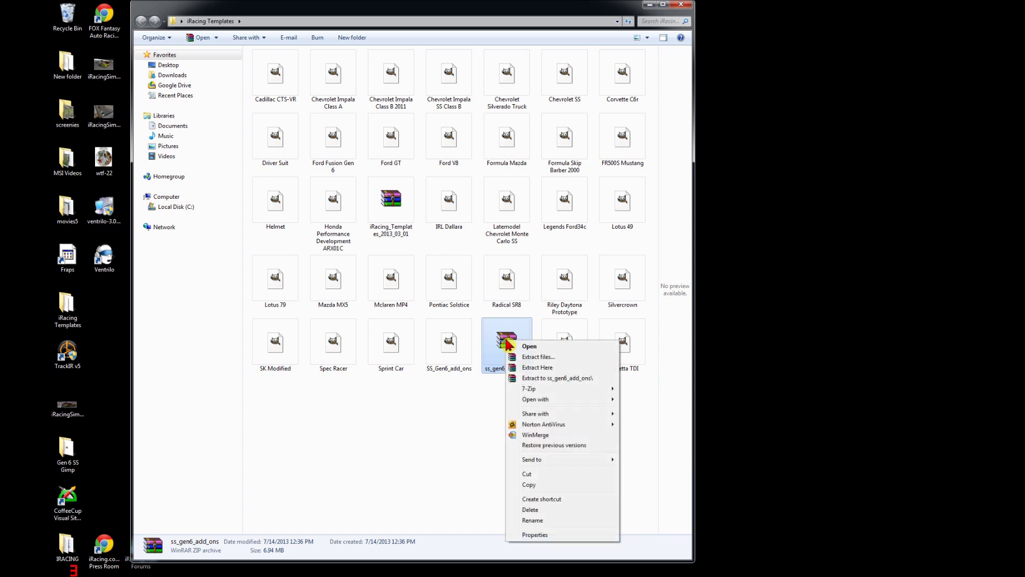
left_click(545, 367)
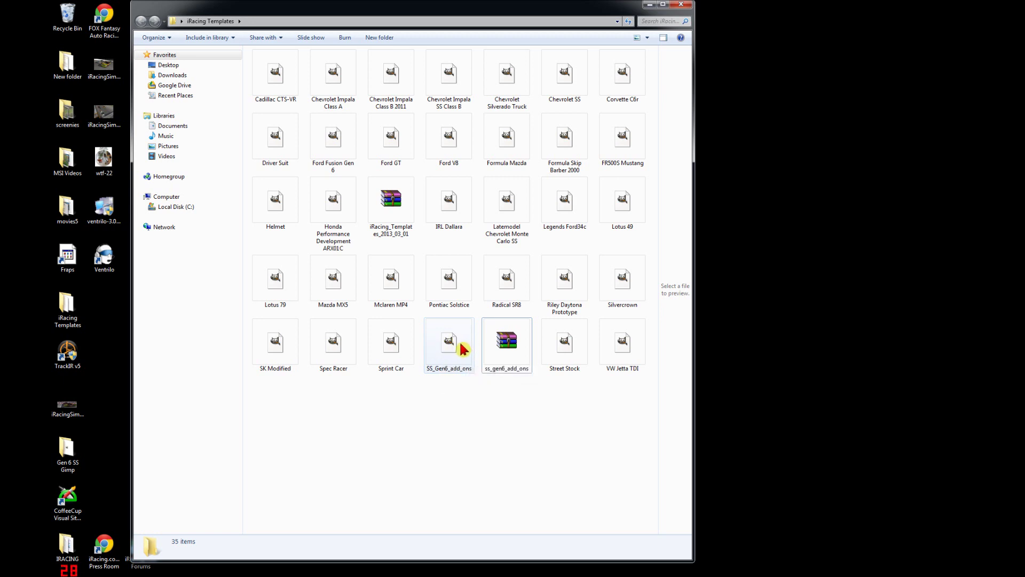
left_click(461, 350)
right_click(459, 347)
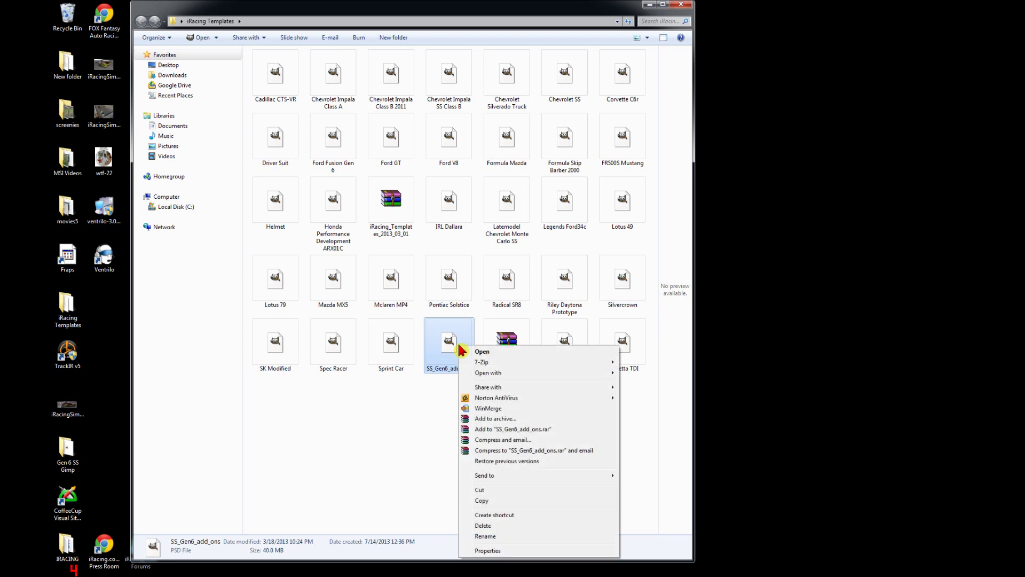
mouse_move(497, 377)
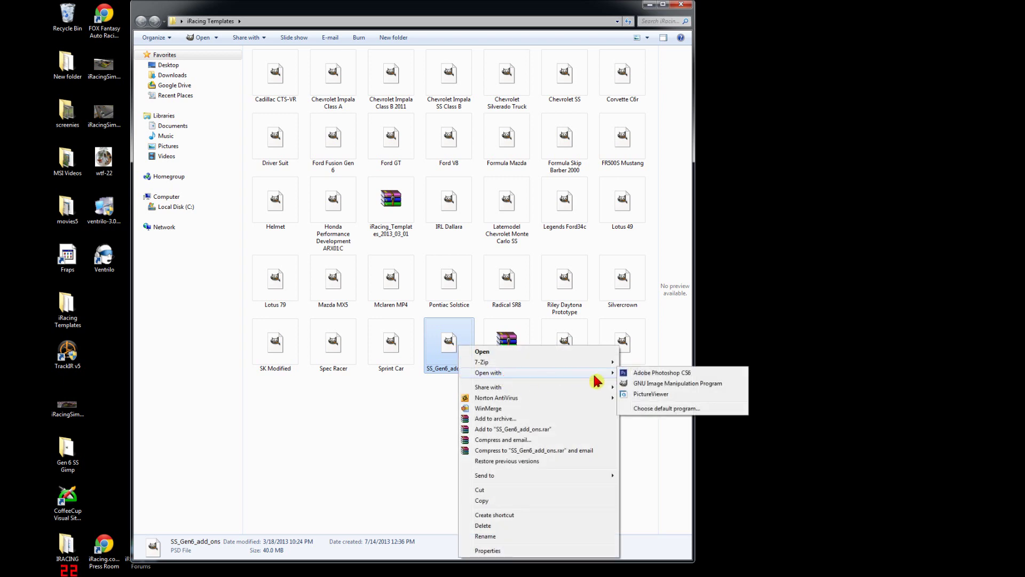
left_click(672, 409)
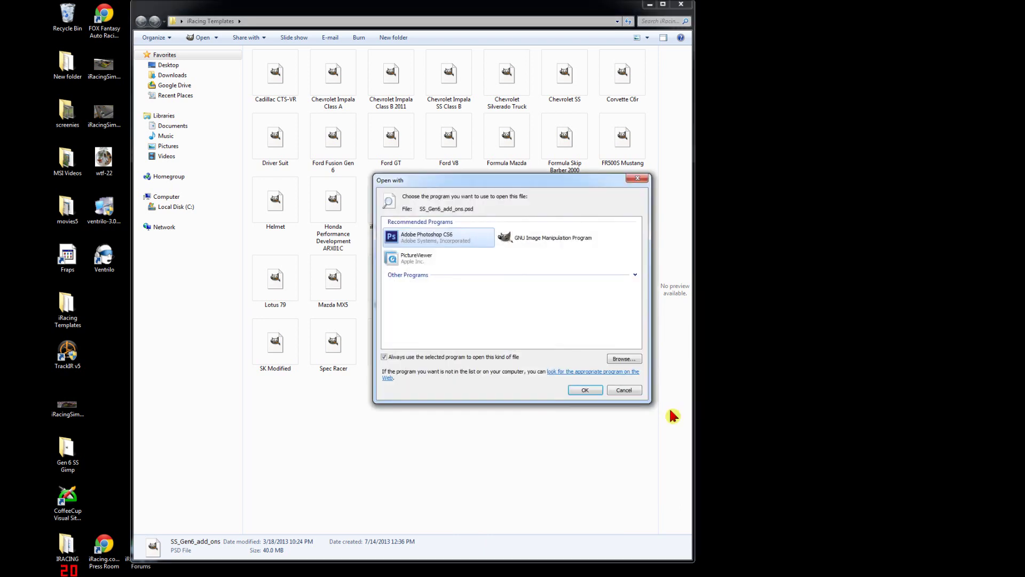
left_click(635, 276)
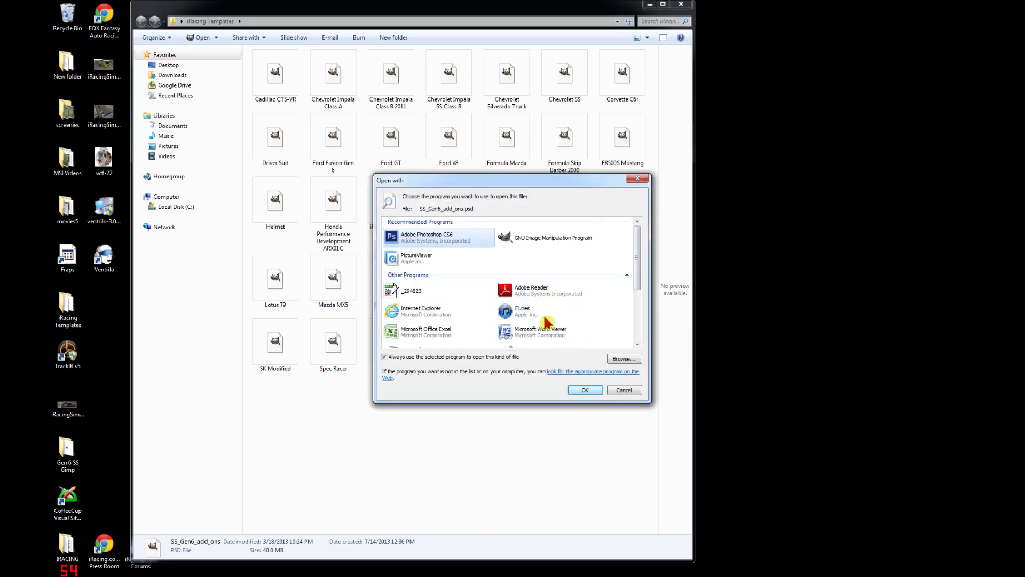
scroll(566, 312, "down", 3)
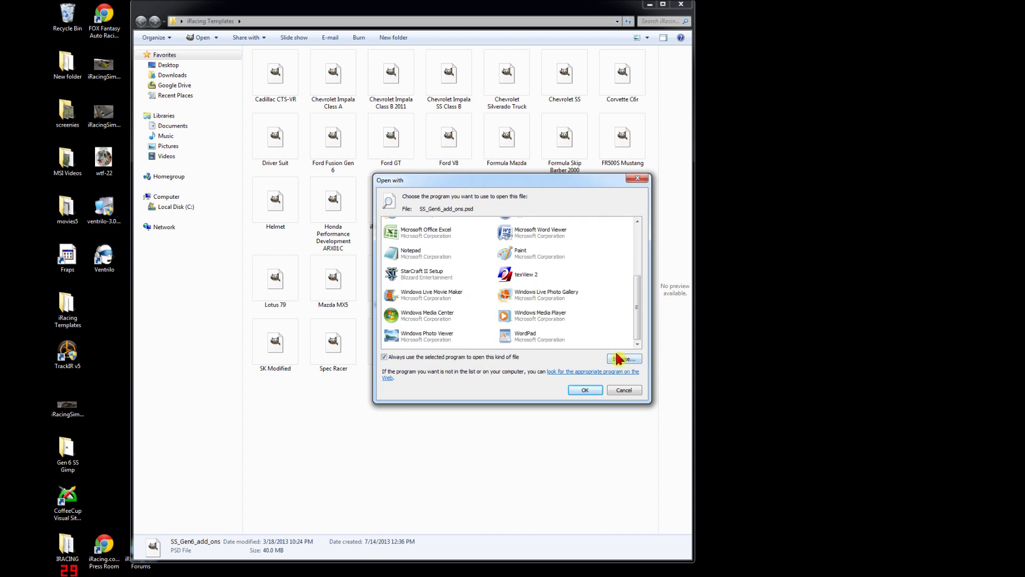
left_click_drag(641, 311, 637, 248)
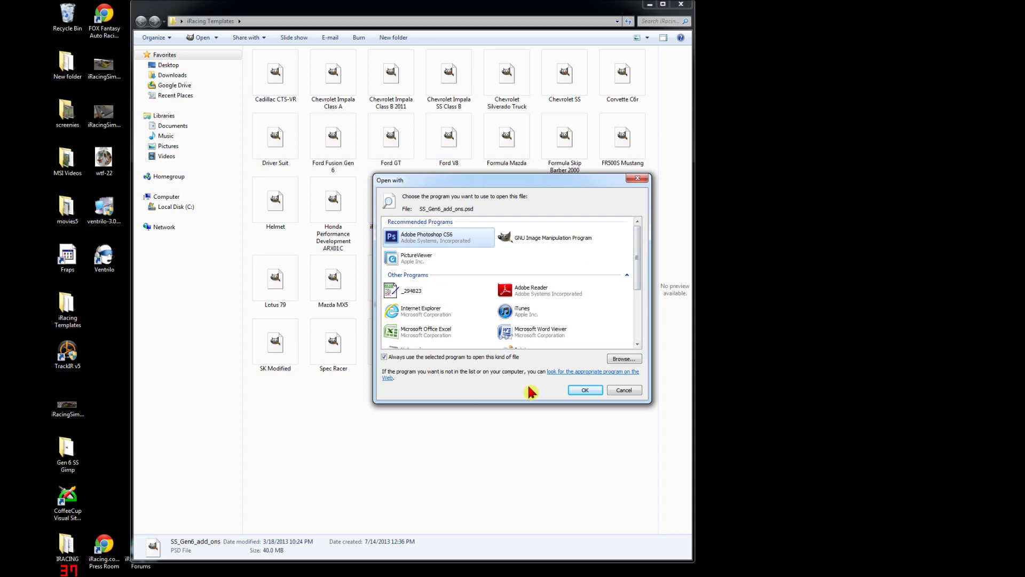
left_click(622, 389)
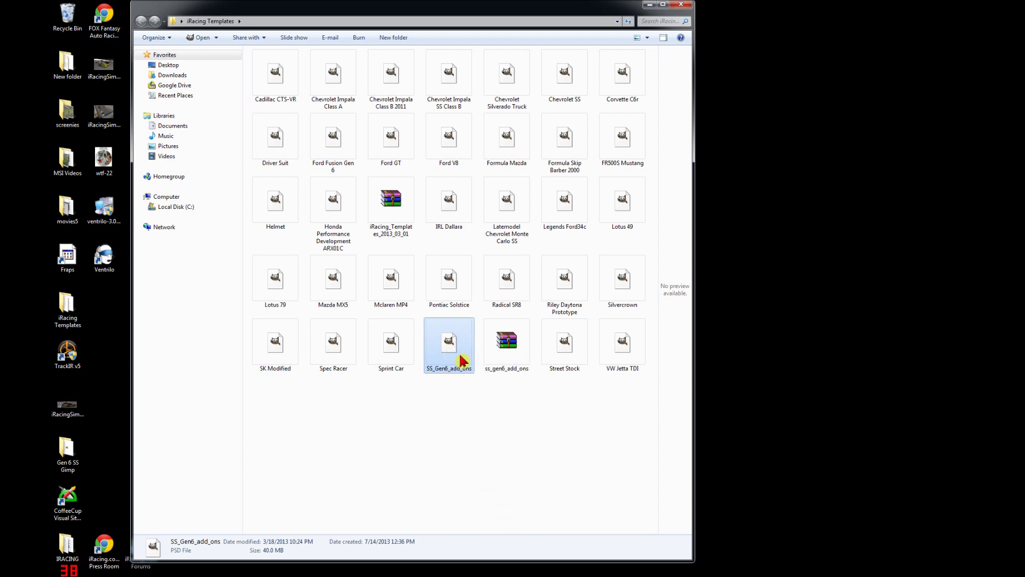
- Open SS_Gen6_add_ons.psd in GIMP, reposition its window, and bring Gen 6 SS Gimp forward
double_click(462, 360)
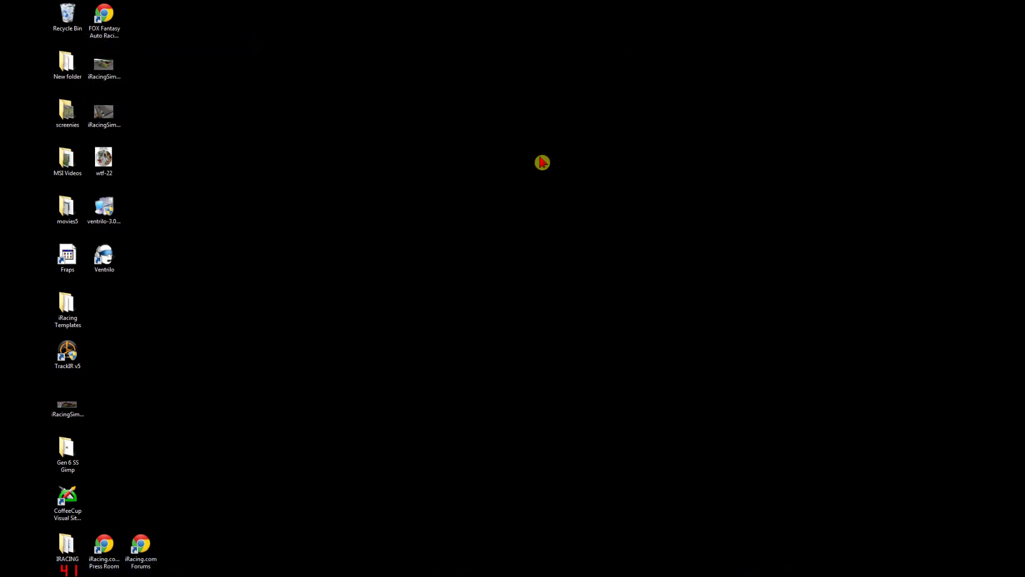
left_click_drag(338, 62, 1024, 126)
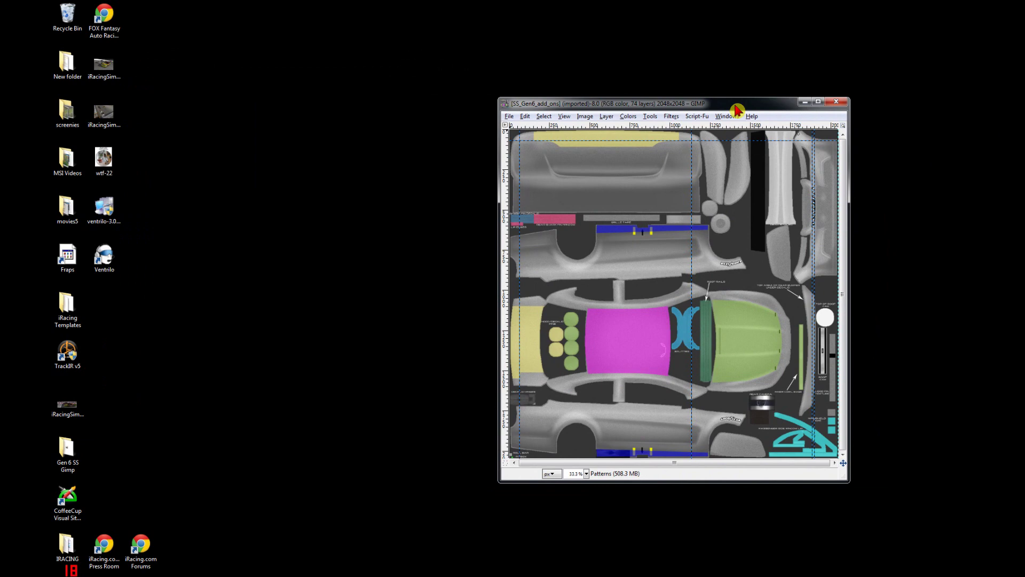
left_click_drag(737, 110, 772, 83)
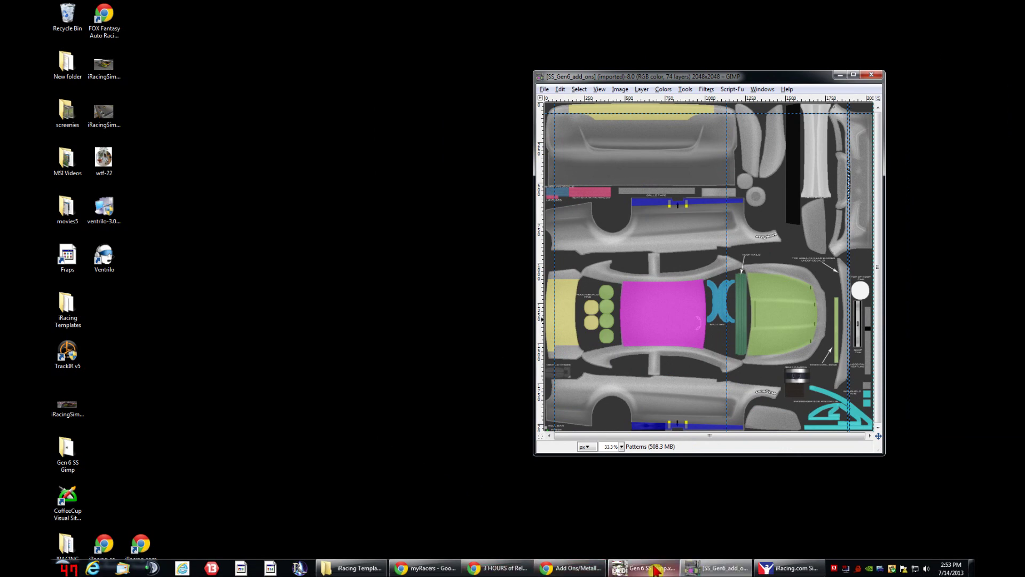
left_click(656, 569)
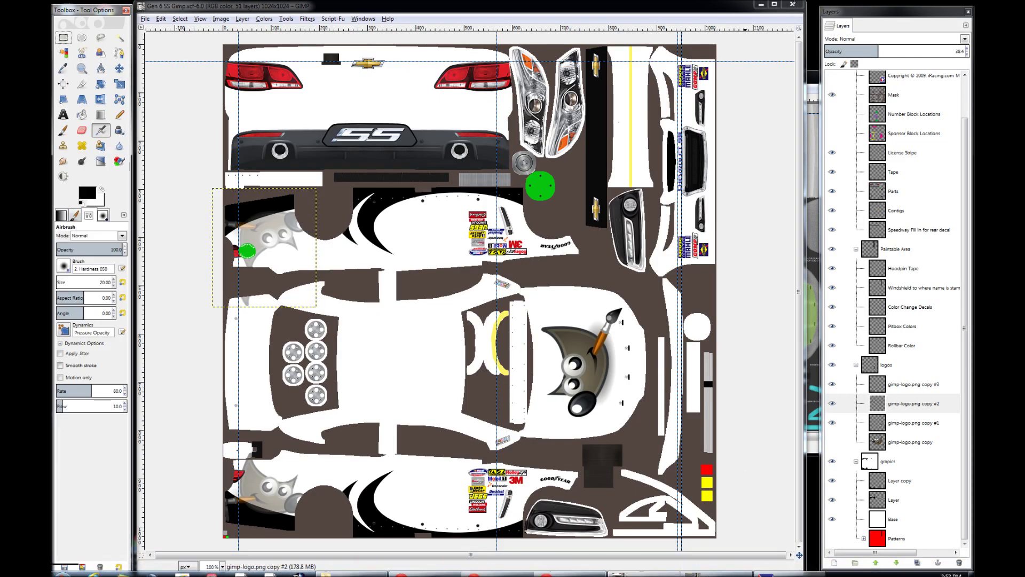
- Arrange the Gen 6 project and add-ons template windows, adjusting zoom on the texture
left_click_drag(805, 4, 608, 42)
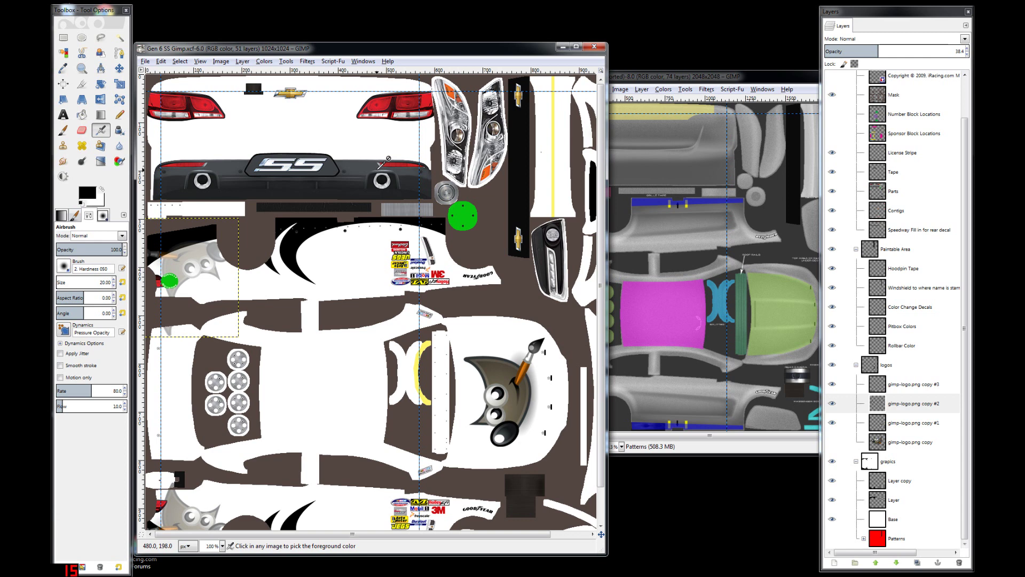
key("minus")
key("minus")
key("plus")
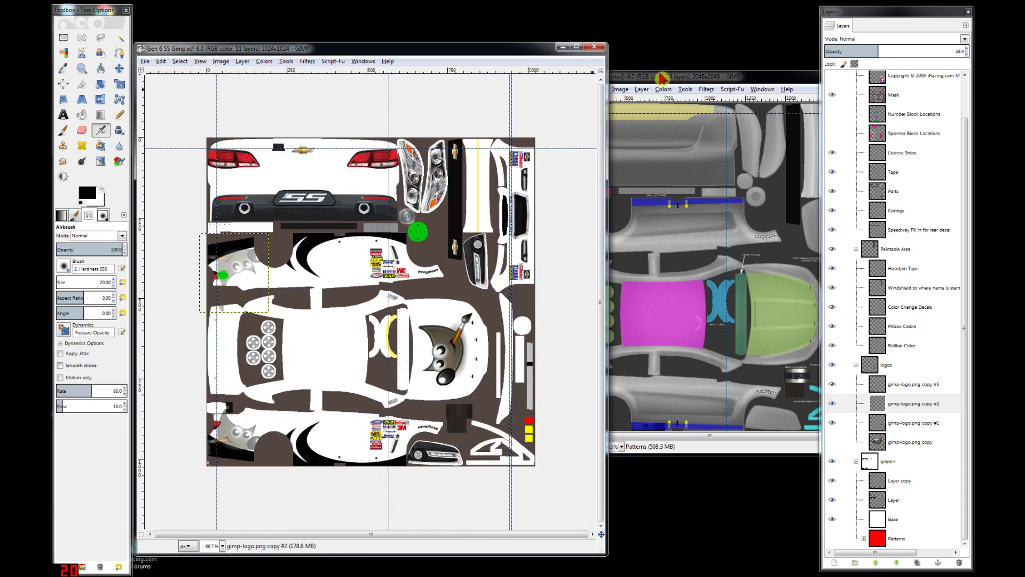
left_click_drag(662, 79, 526, 45)
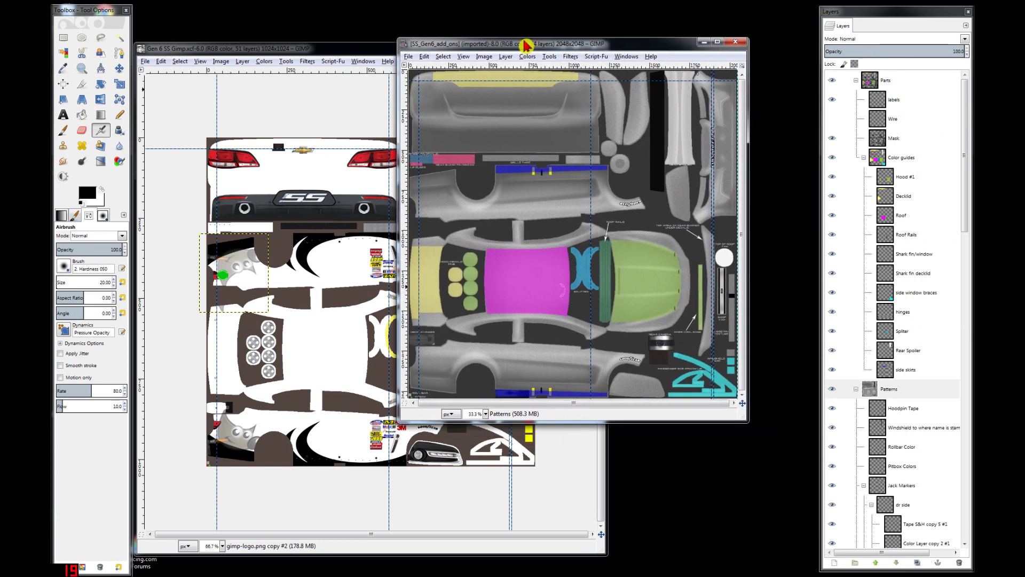
left_click(909, 395)
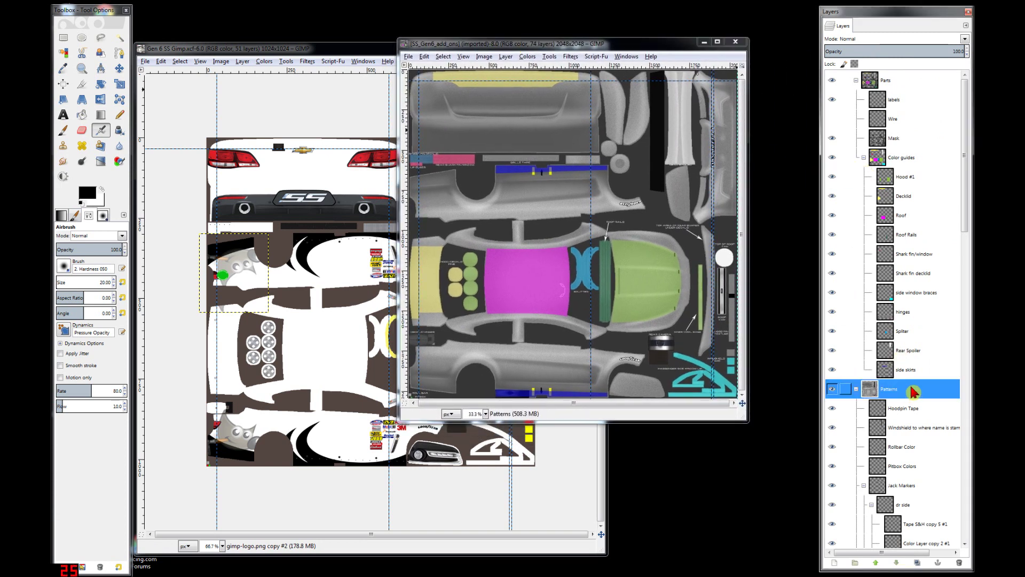
left_click_drag(969, 199, 965, 368)
left_click(634, 45)
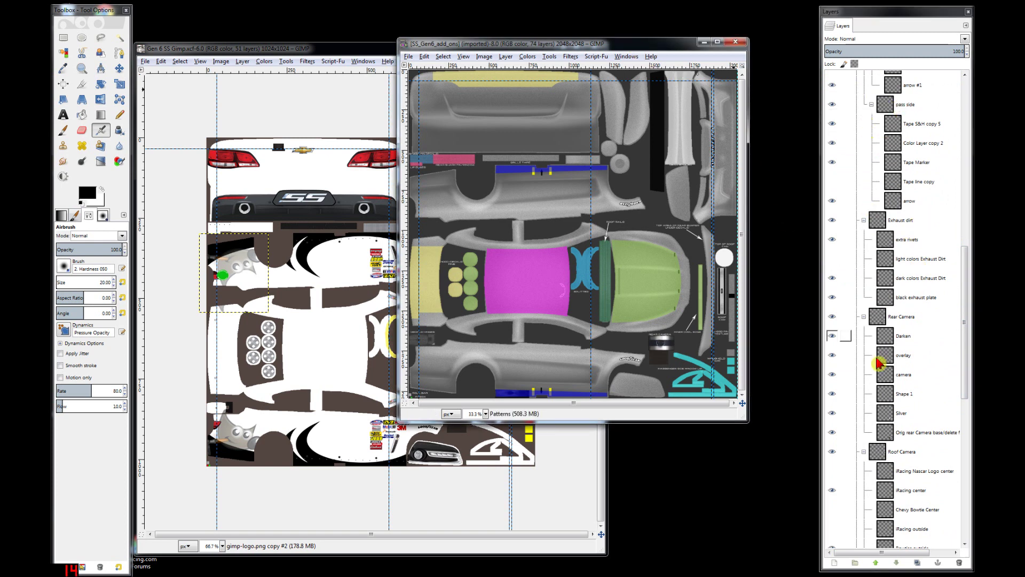
left_click(382, 51)
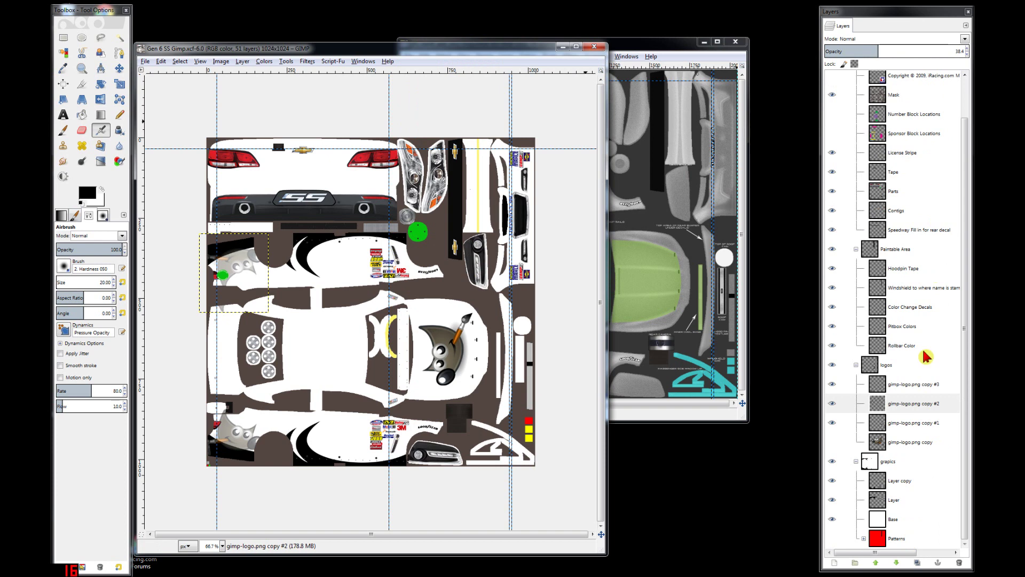
left_click(635, 46)
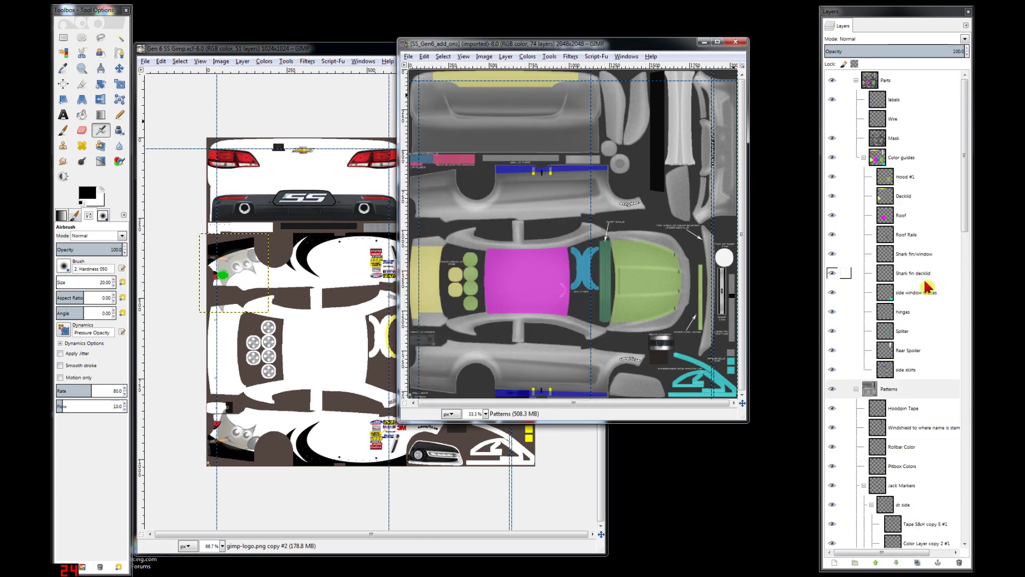
- Scroll the add-ons Layers dock to the bottom and select the Metallics layer group
scroll(922, 287, "down", 6)
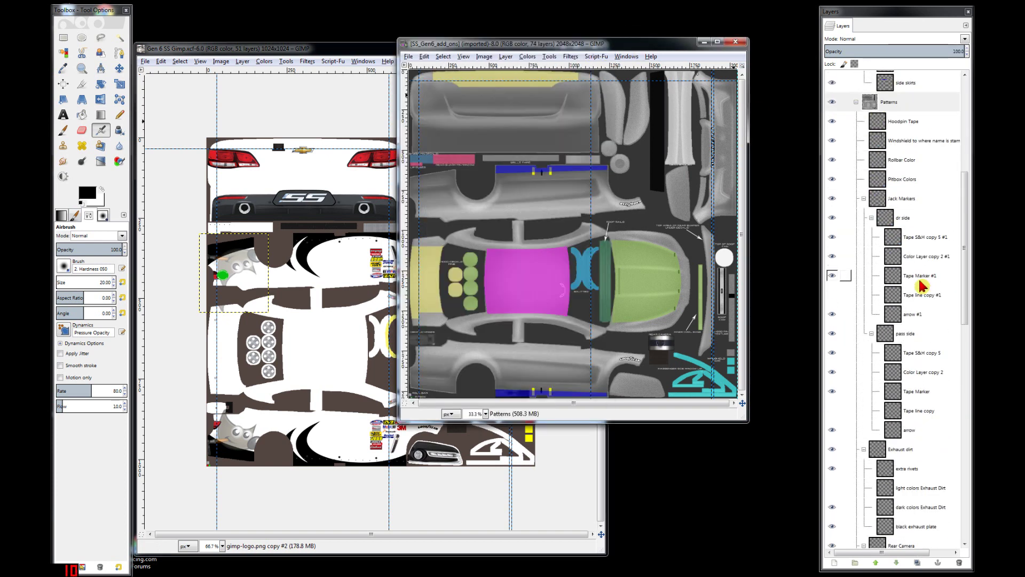
scroll(922, 287, "down", 6)
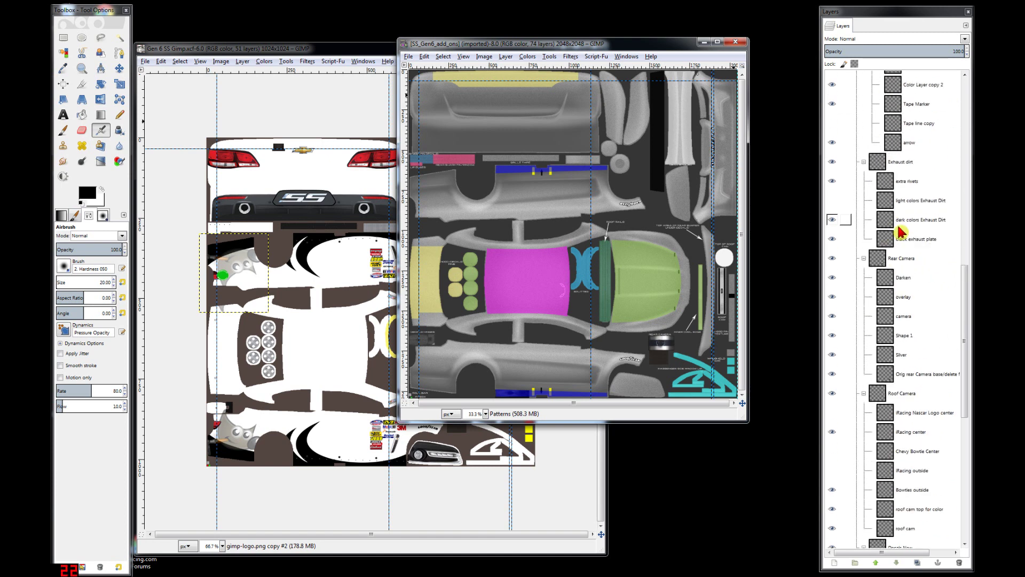
scroll(901, 231, "down", 4)
scroll(905, 229, "down", 3)
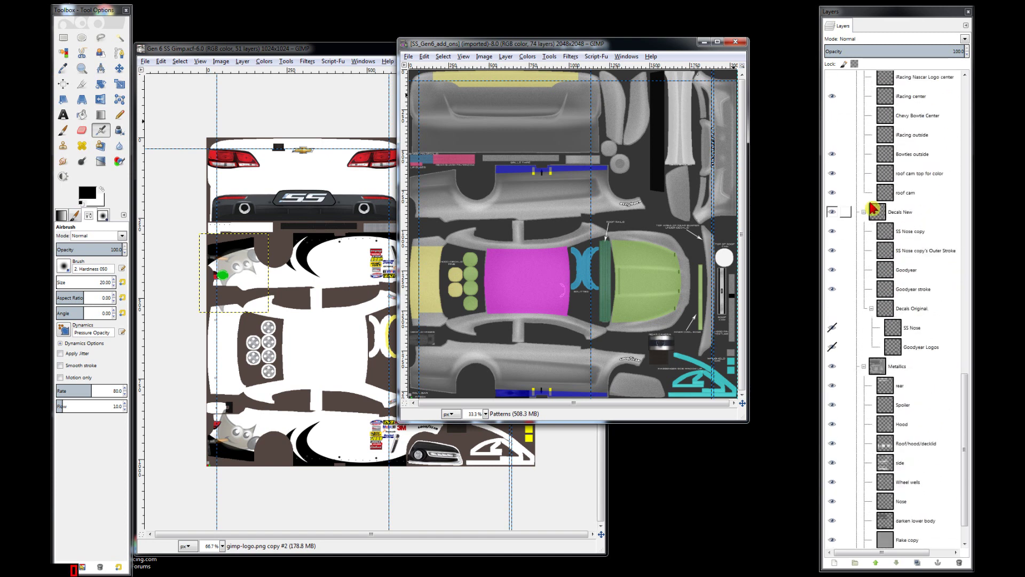
scroll(846, 216, "down", 1)
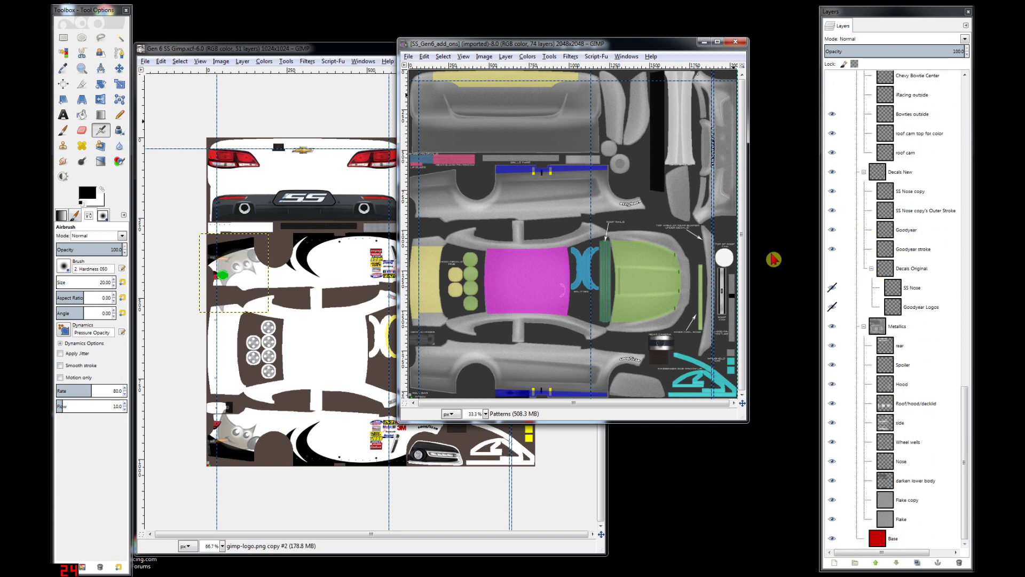
left_click(906, 327)
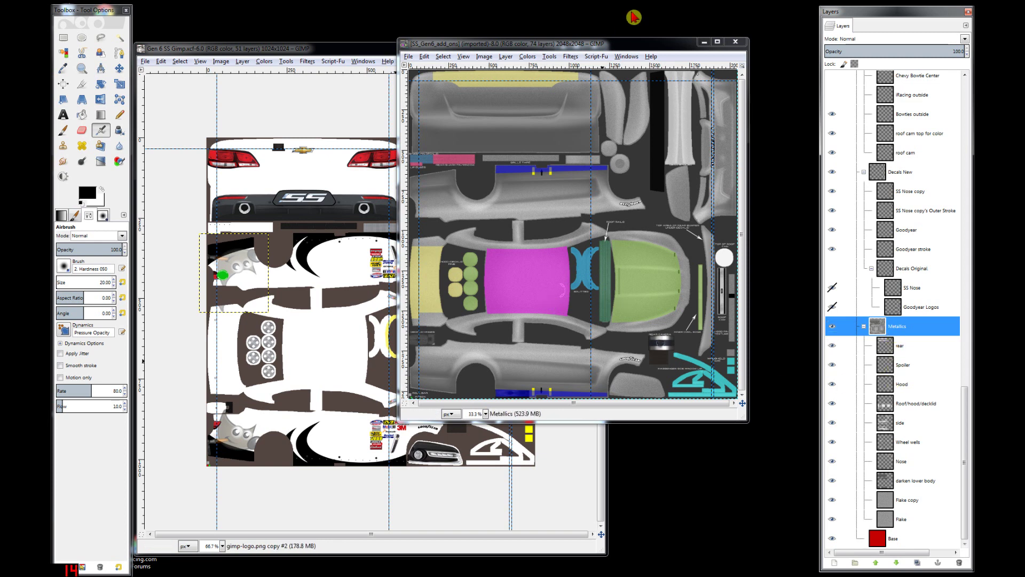
- Drag the Metallics group from the add-ons image into the Gen 6 SS image
left_click_drag(635, 47, 691, 54)
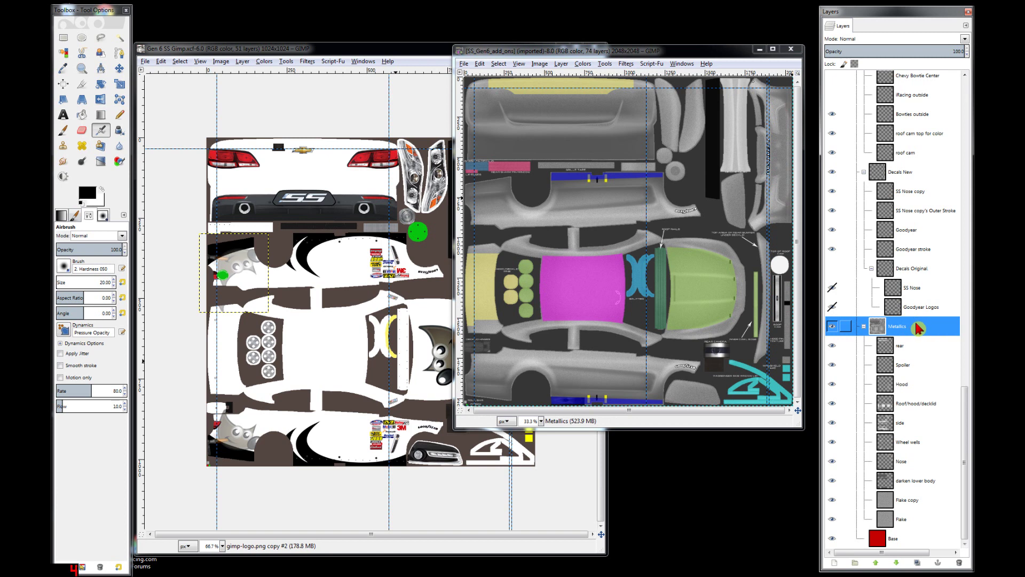
left_click_drag(917, 328, 347, 333)
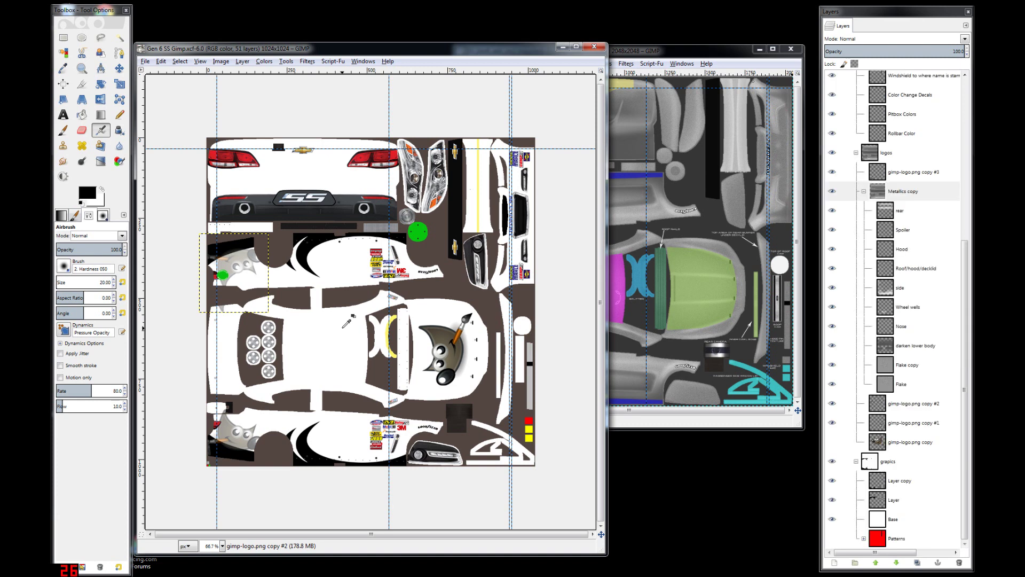
left_click(505, 44)
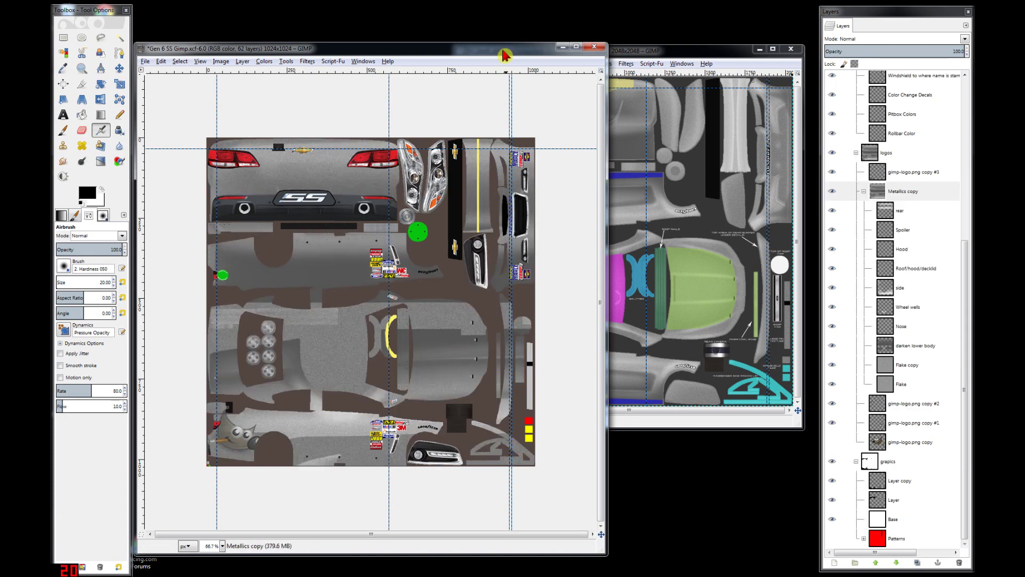
- Move the Metallics copy group down the layer stack, expand it, then undo the addition
left_click(902, 184)
left_click_drag(899, 198, 871, 457)
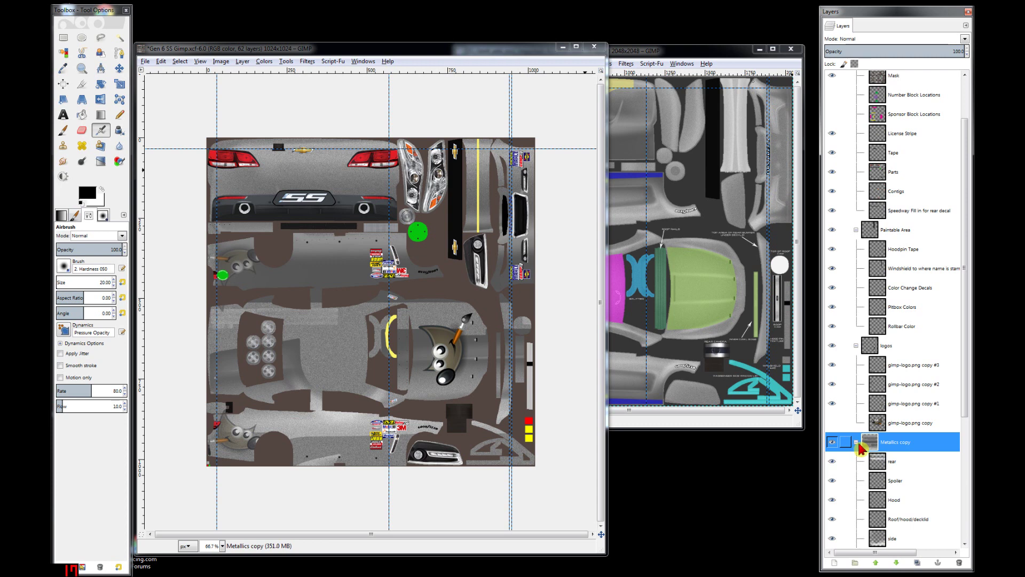
left_click(856, 443)
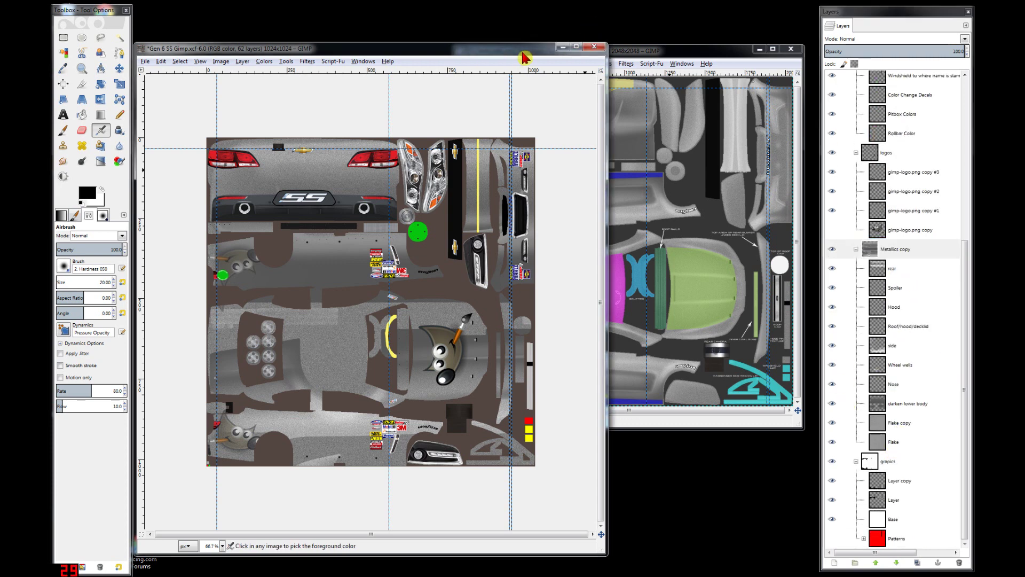
key("ctrl+z")
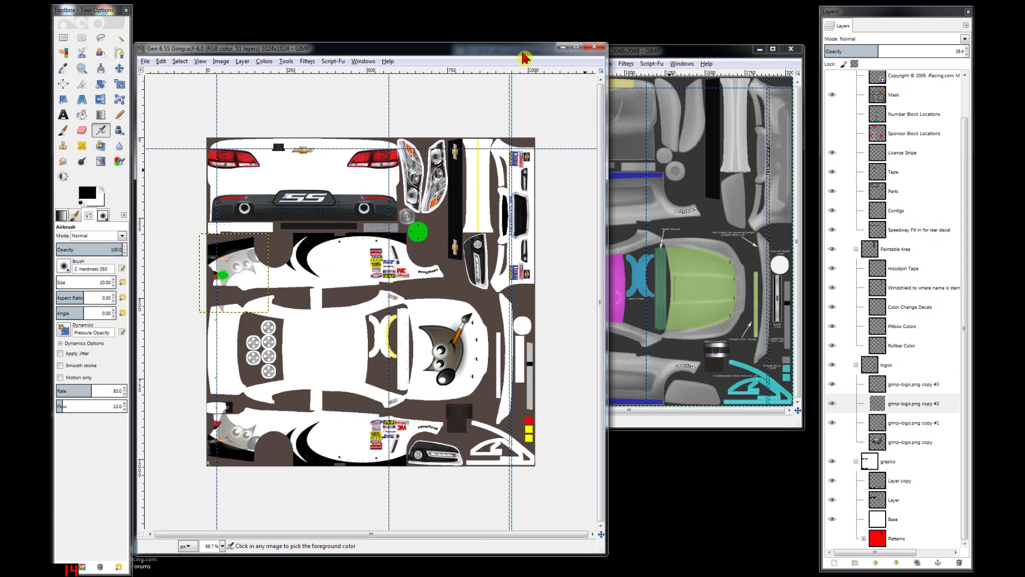
left_click(737, 54)
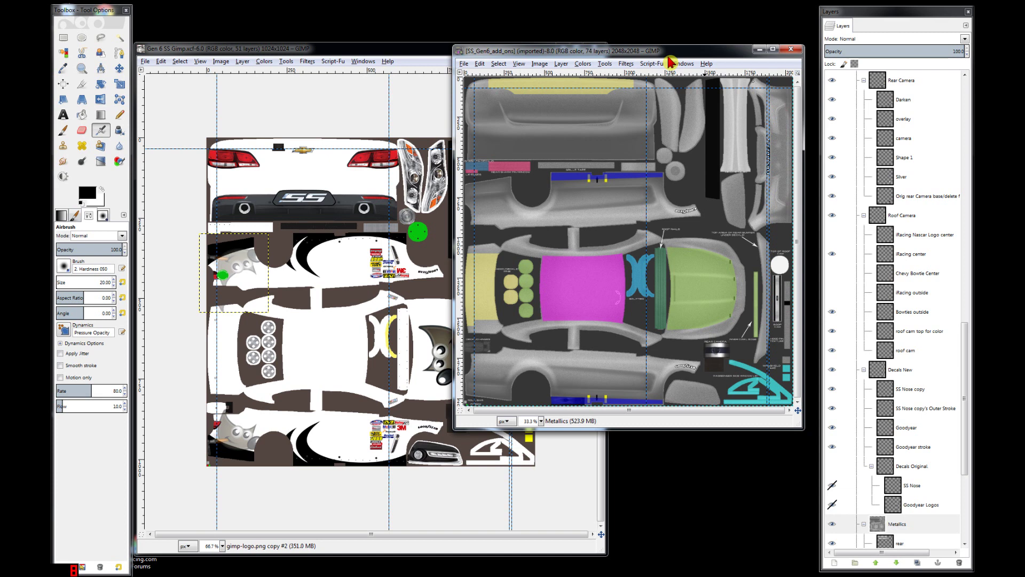
left_click(324, 52)
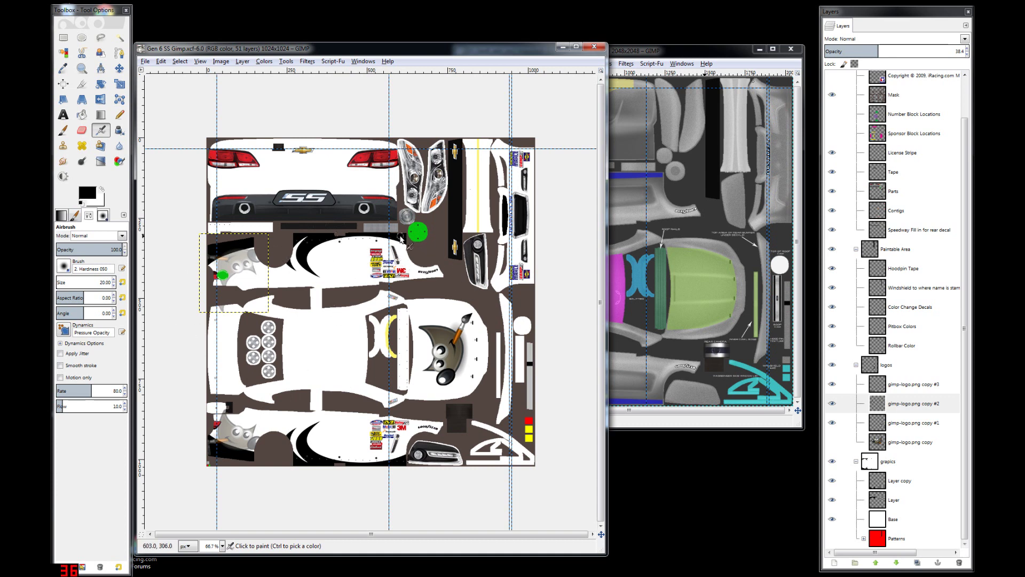
- Scale the image to width 2048 with X resolution 96, accepting the memory warning
left_click(221, 62)
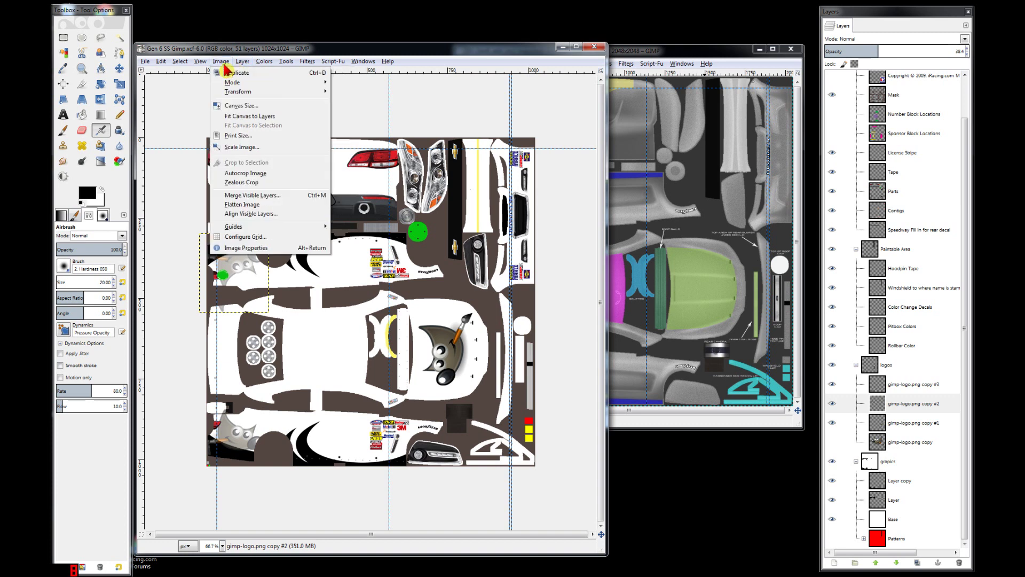
left_click(264, 147)
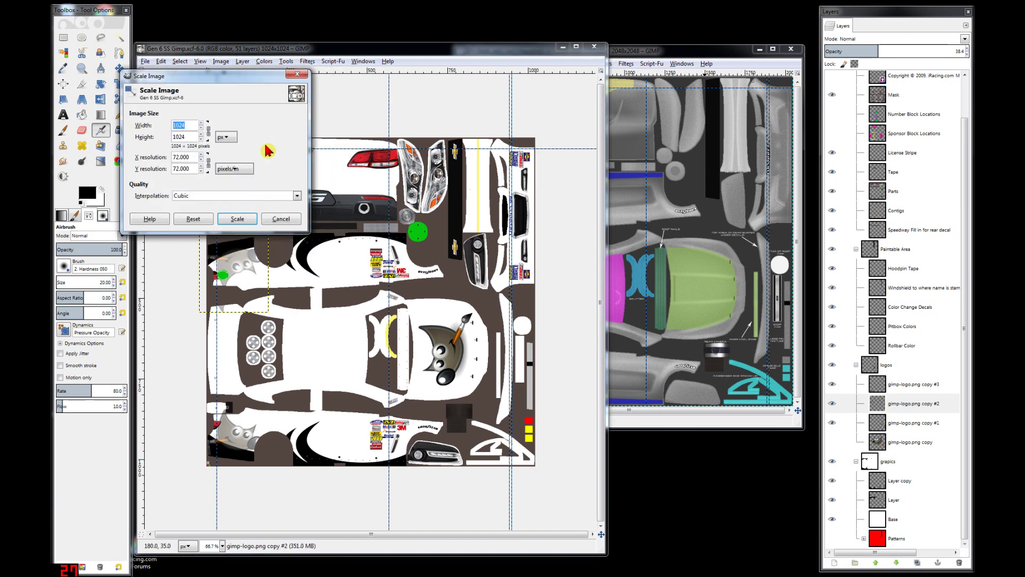
type("2048")
key("Tab")
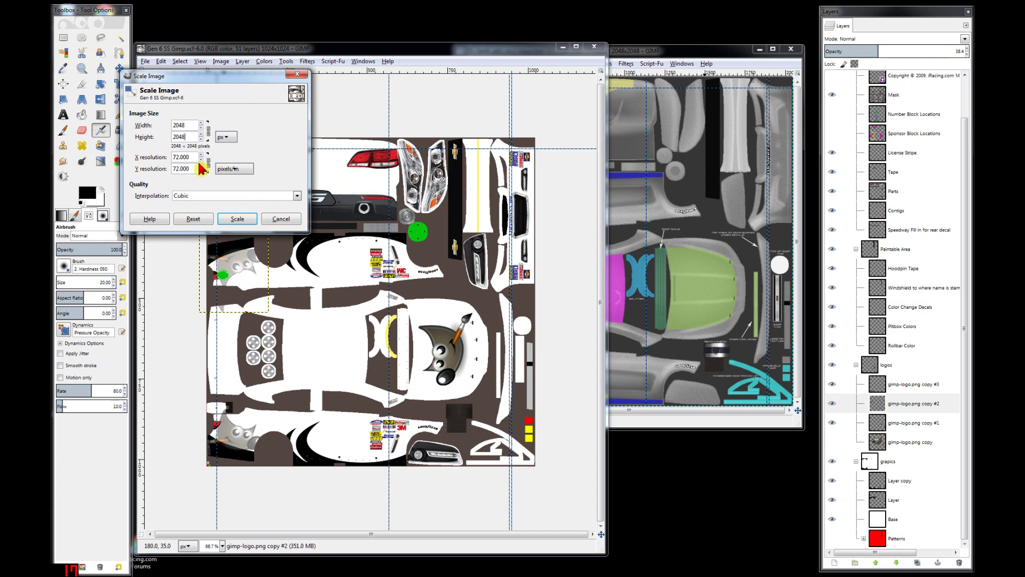
key("Tab")
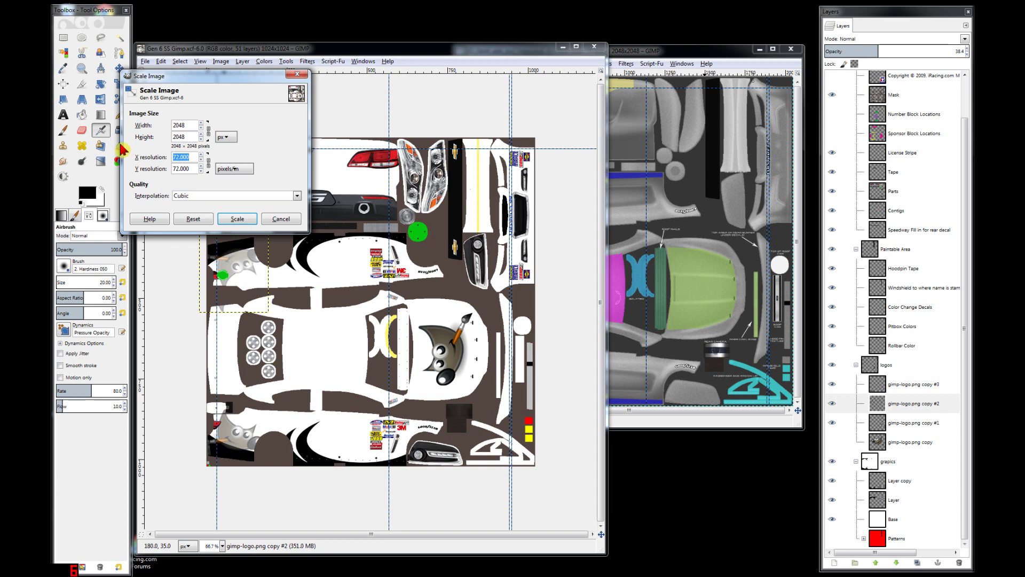
type("96")
key("Tab")
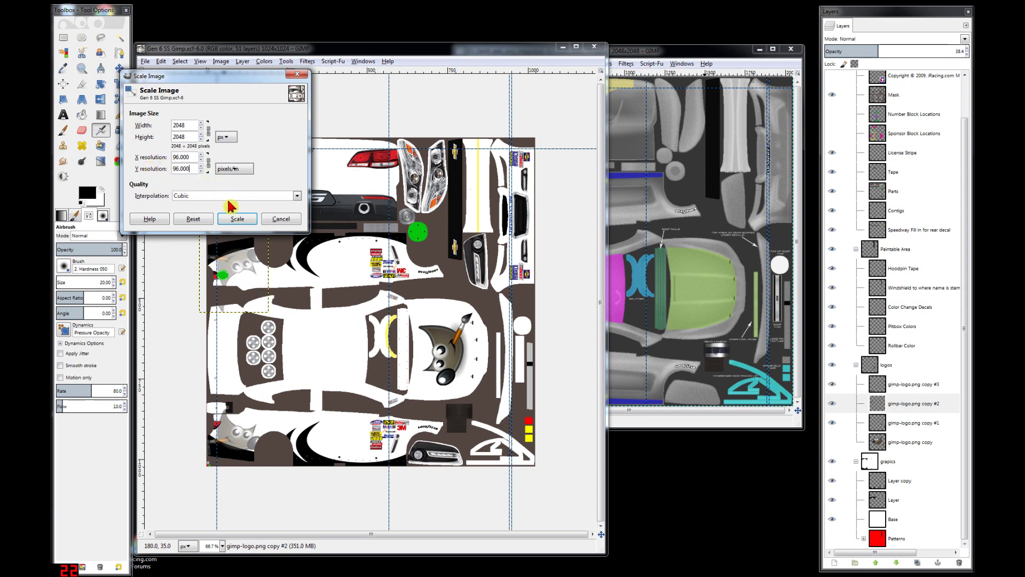
left_click(237, 219)
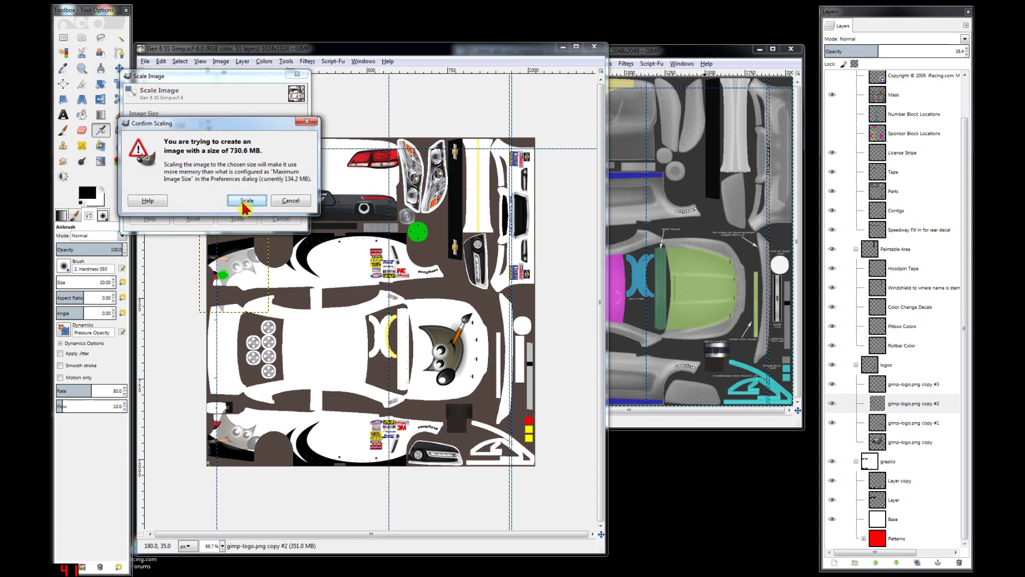
left_click(245, 202)
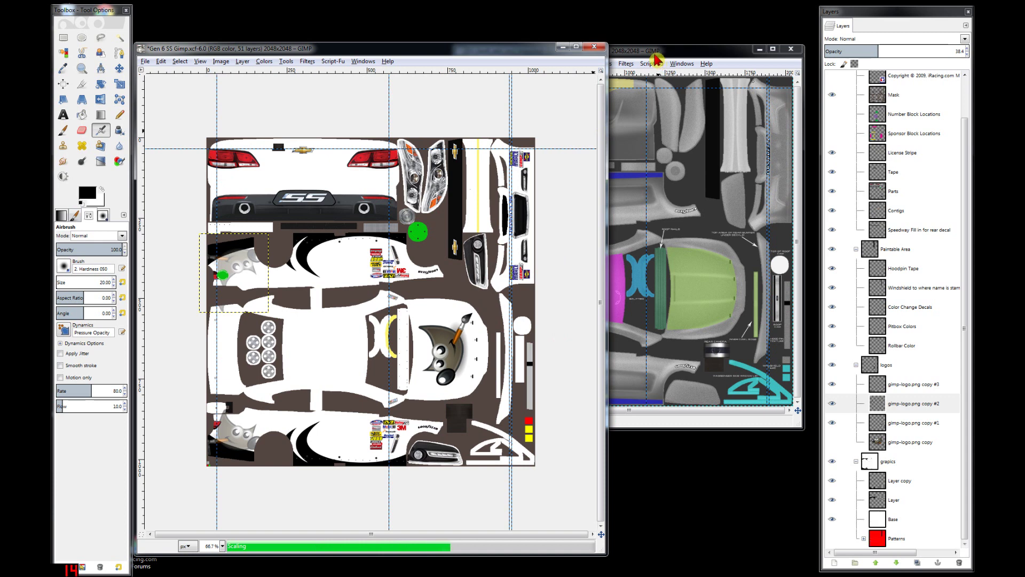
- Bring the add-ons template forward, shift it left, and briefly toggle its Wire layer's visibility
left_click(656, 58)
left_click_drag(655, 60, 536, 67)
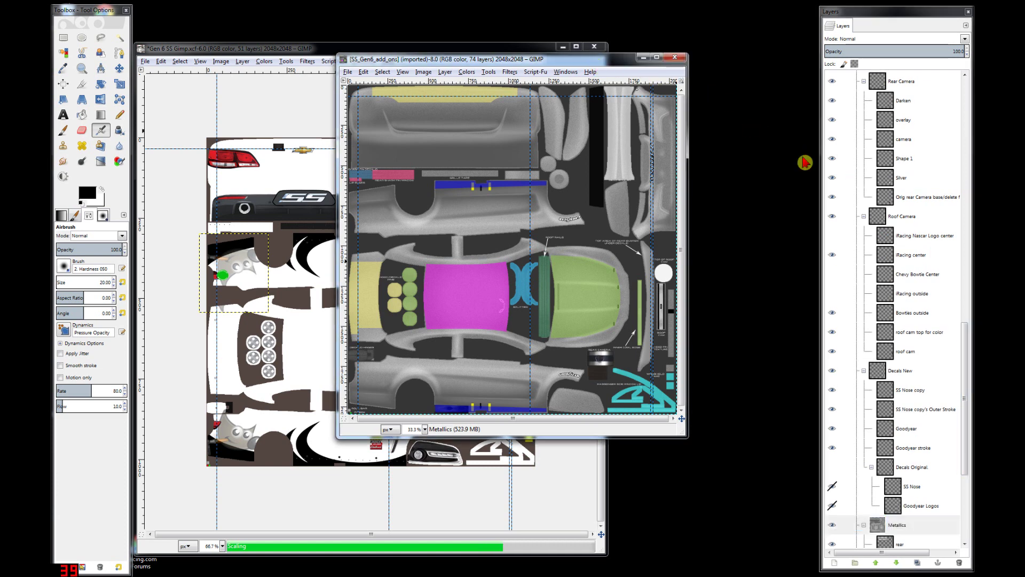
left_click_drag(964, 355, 965, 98)
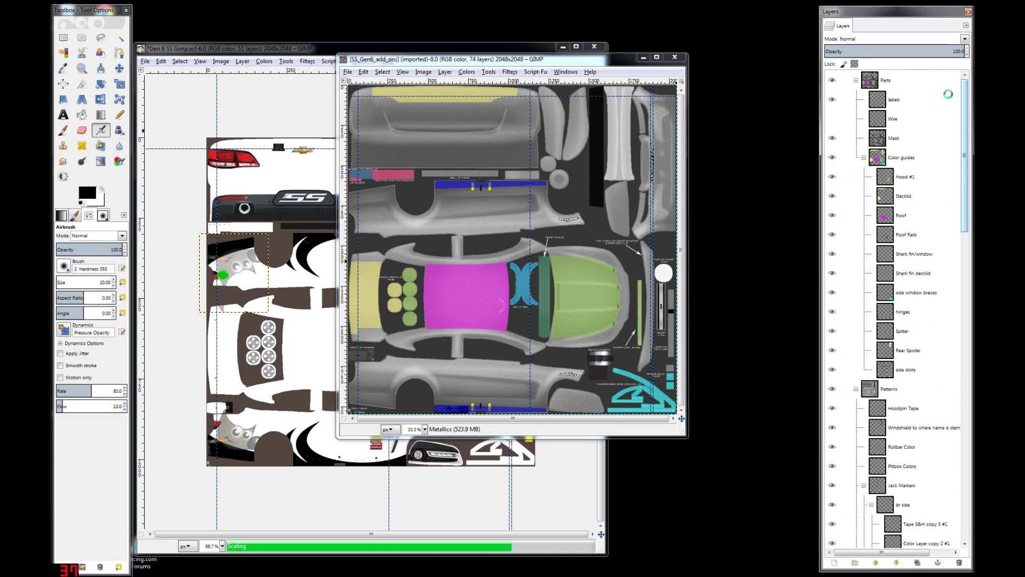
left_click(832, 118)
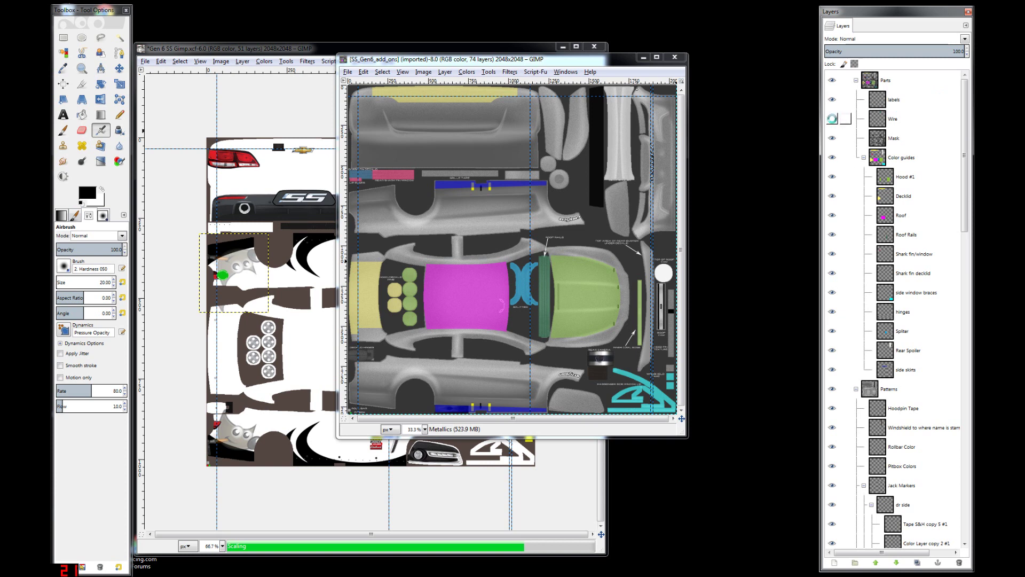
left_click(832, 118)
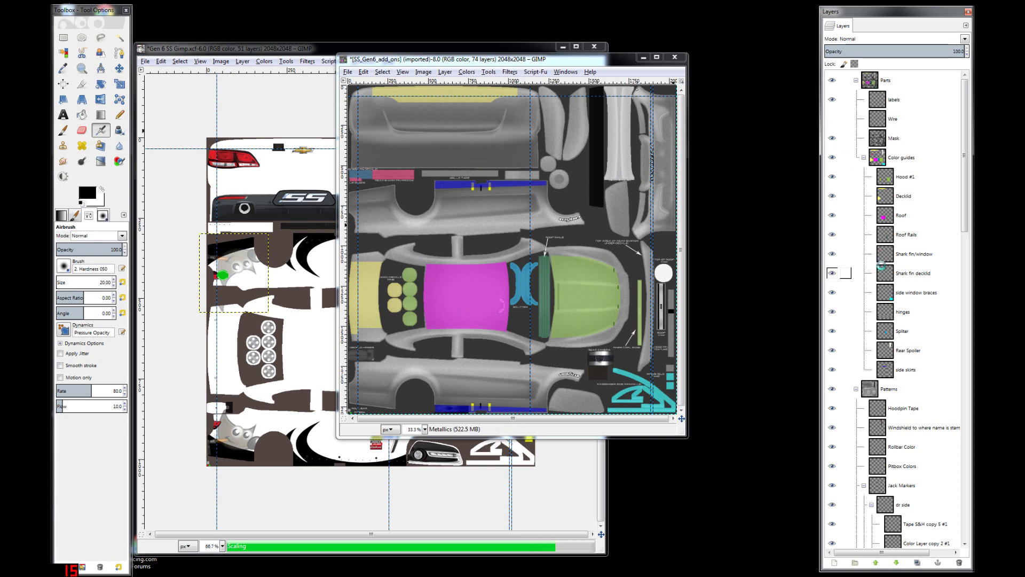
scroll(845, 273, "down", 3)
scroll(880, 265, "down", 5)
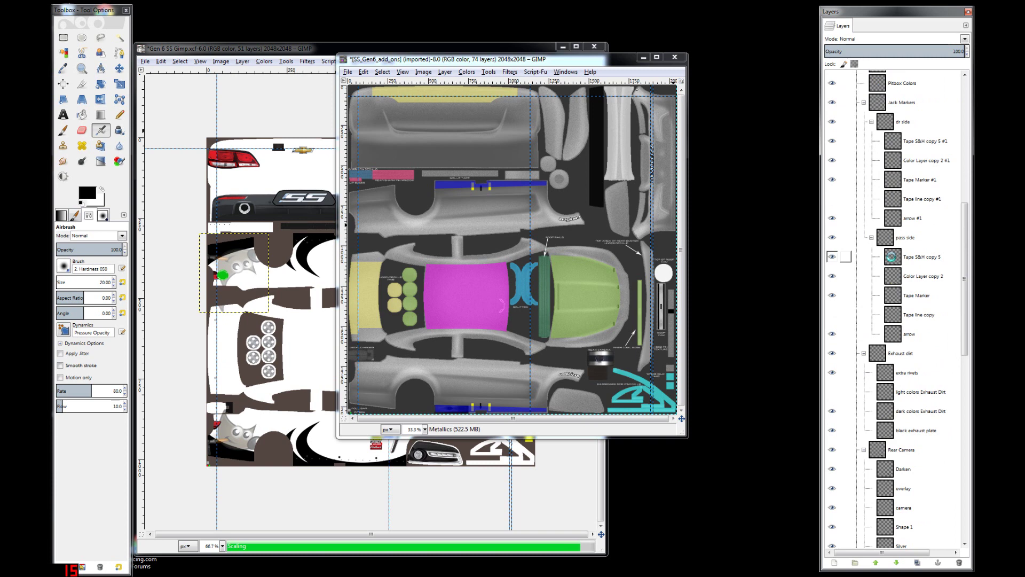
scroll(892, 259, "up", 6)
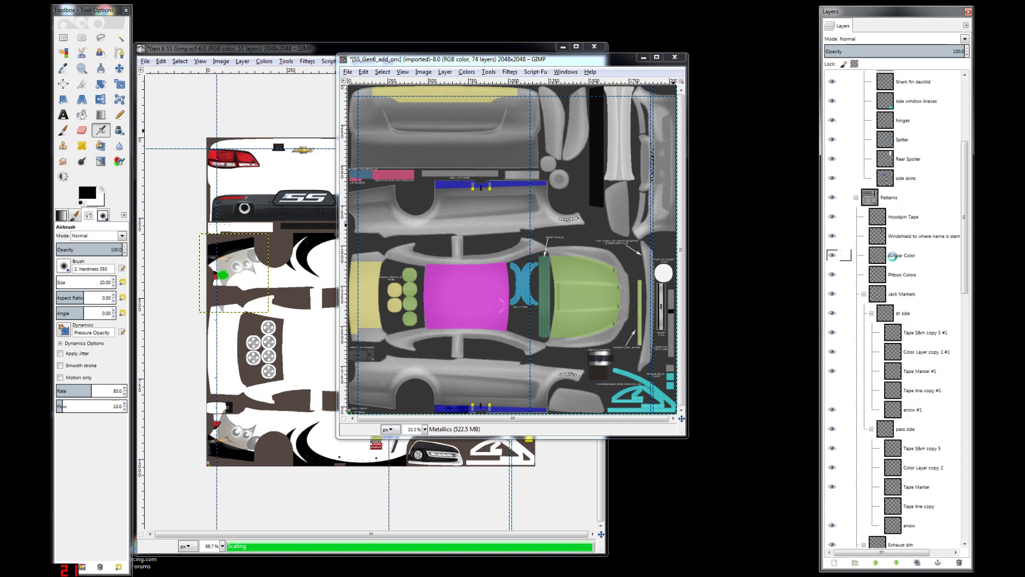
scroll(894, 262, "up", 1)
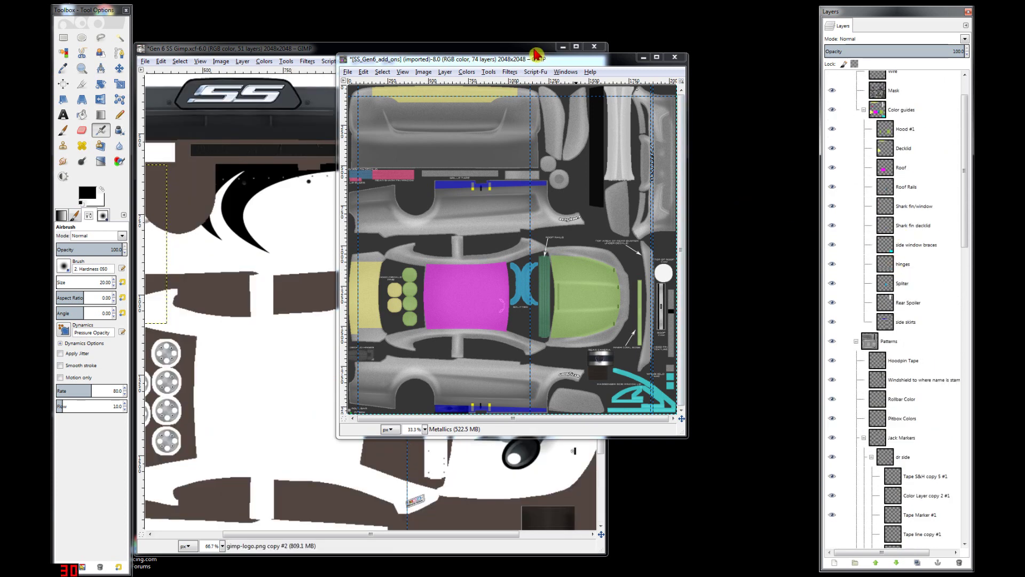
- Zoom out the Gen 6 SS image and move the add-ons window down-right beside it
left_click(330, 56)
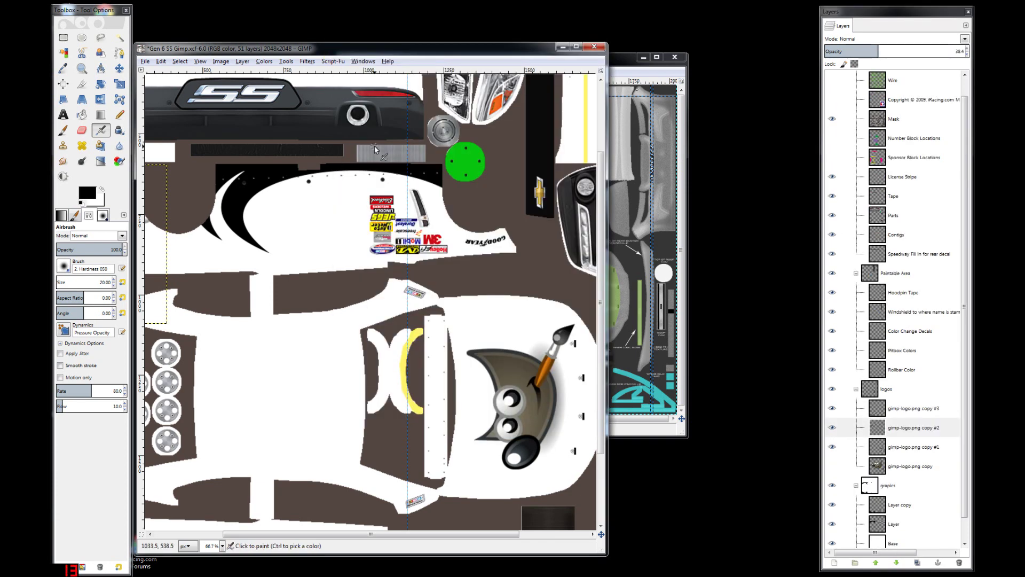
key("minus")
key("minus")
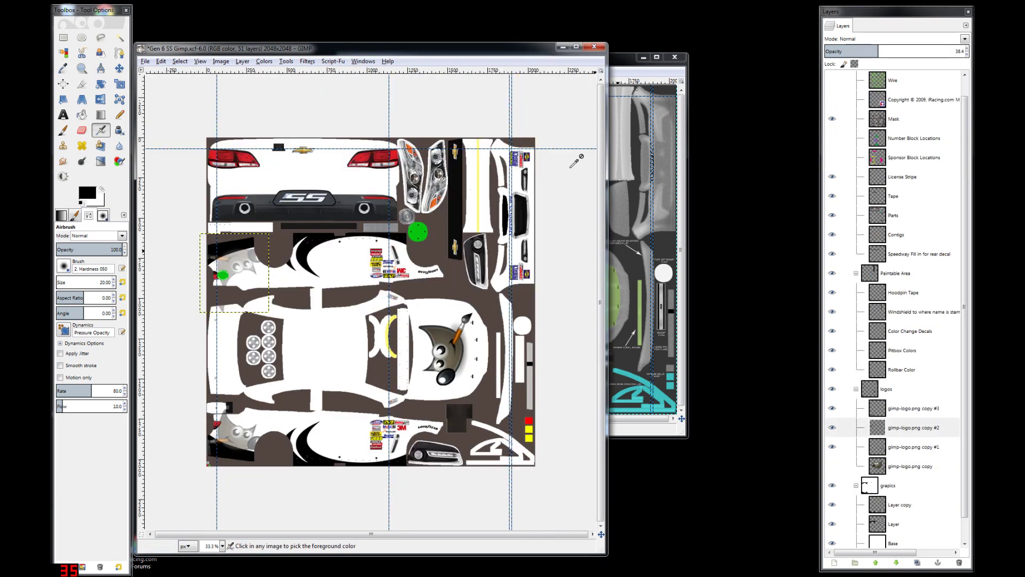
left_click(622, 63)
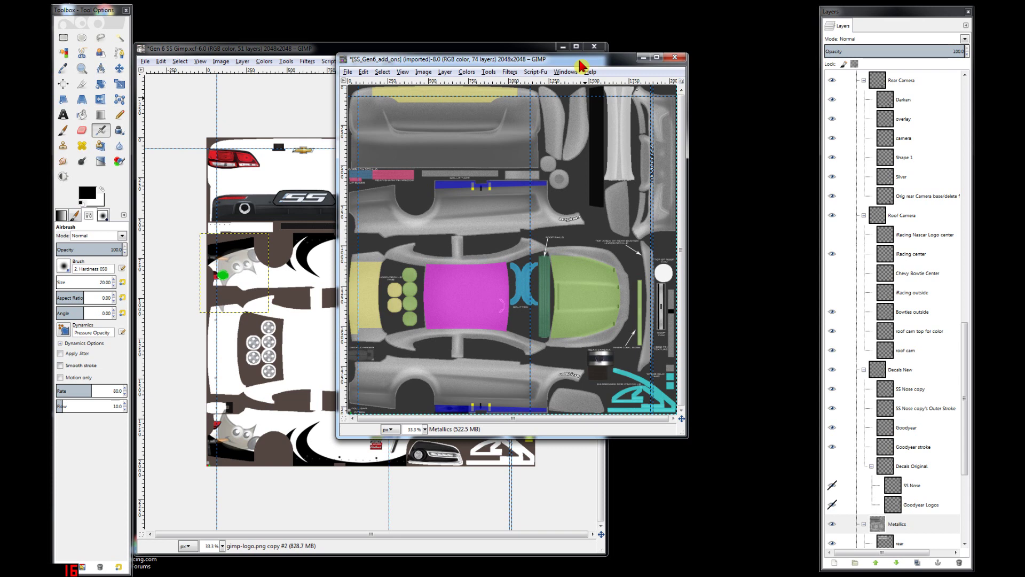
left_click_drag(580, 61, 637, 103)
left_click(362, 51)
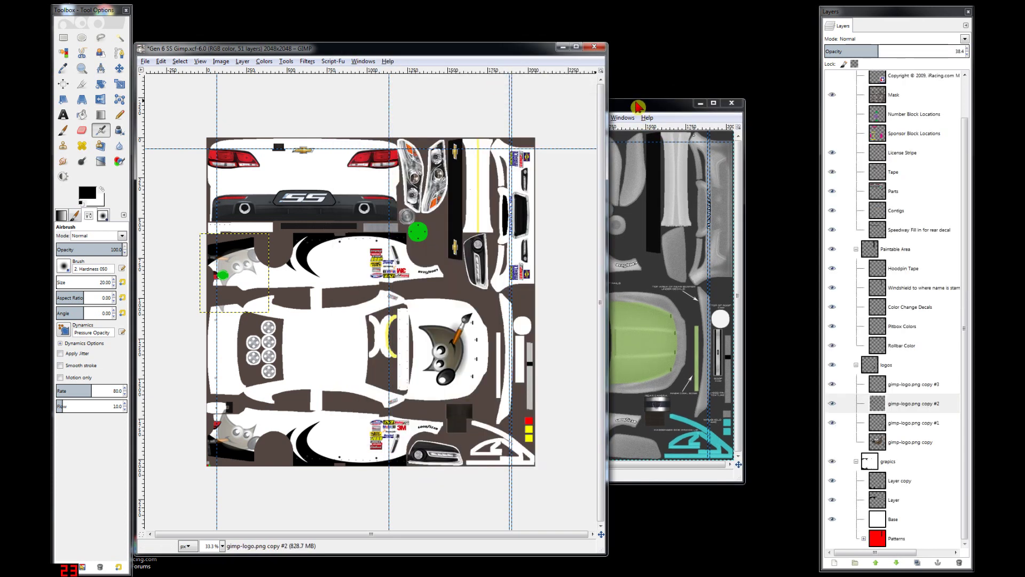
left_click(638, 107)
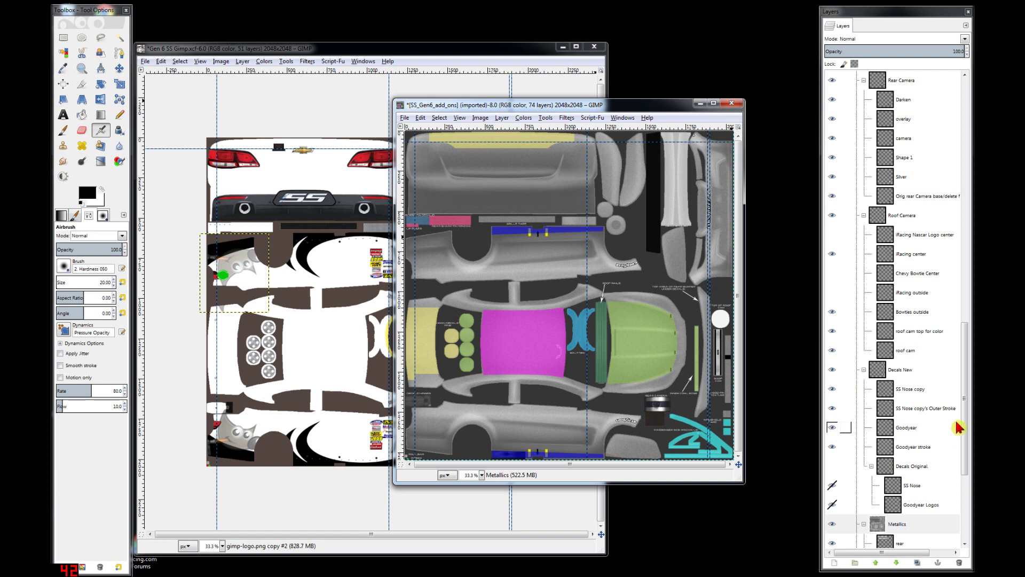
left_click_drag(966, 440, 966, 505)
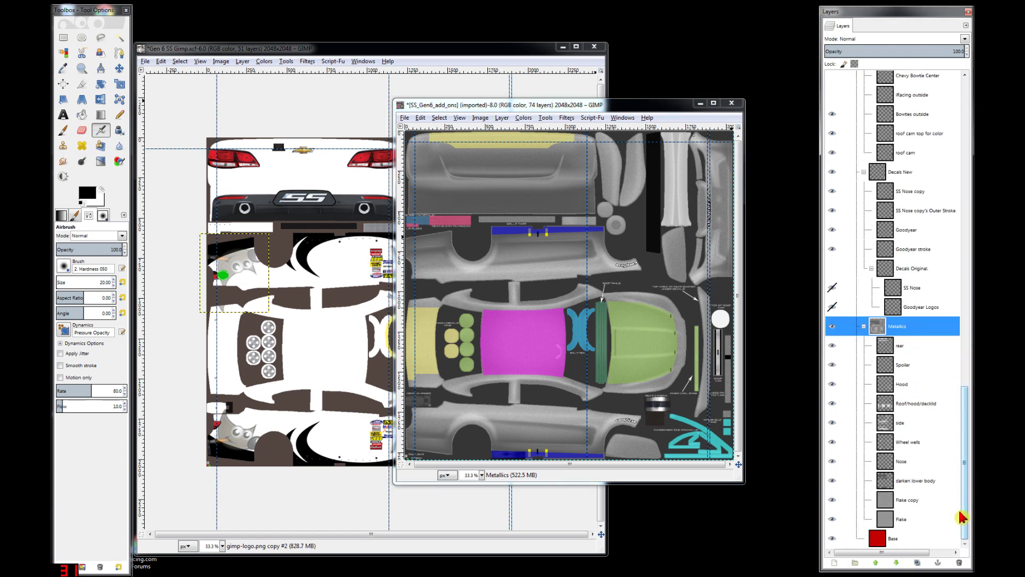
double_click(888, 326)
left_click(876, 329)
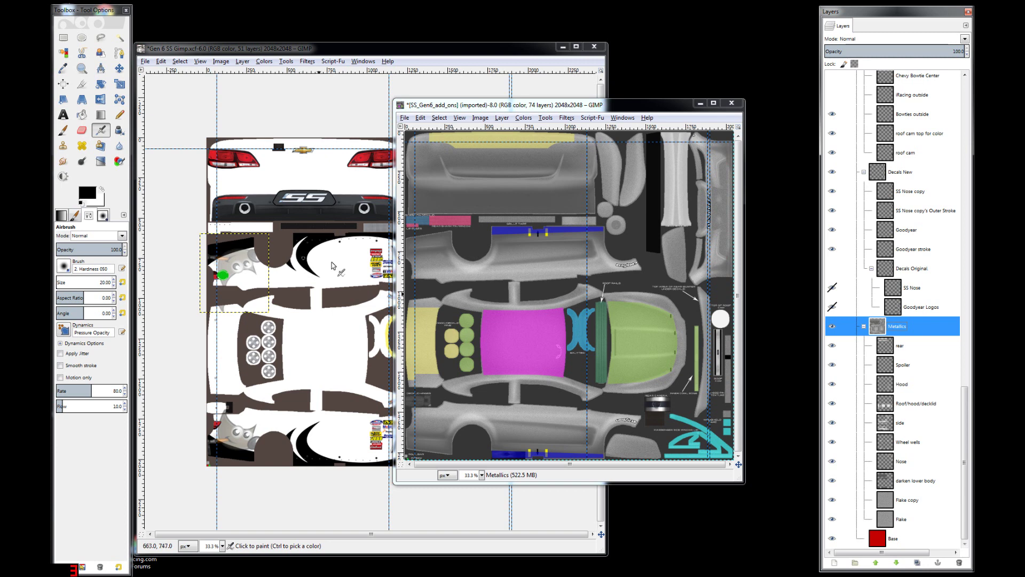
left_click(909, 343)
left_click(911, 365)
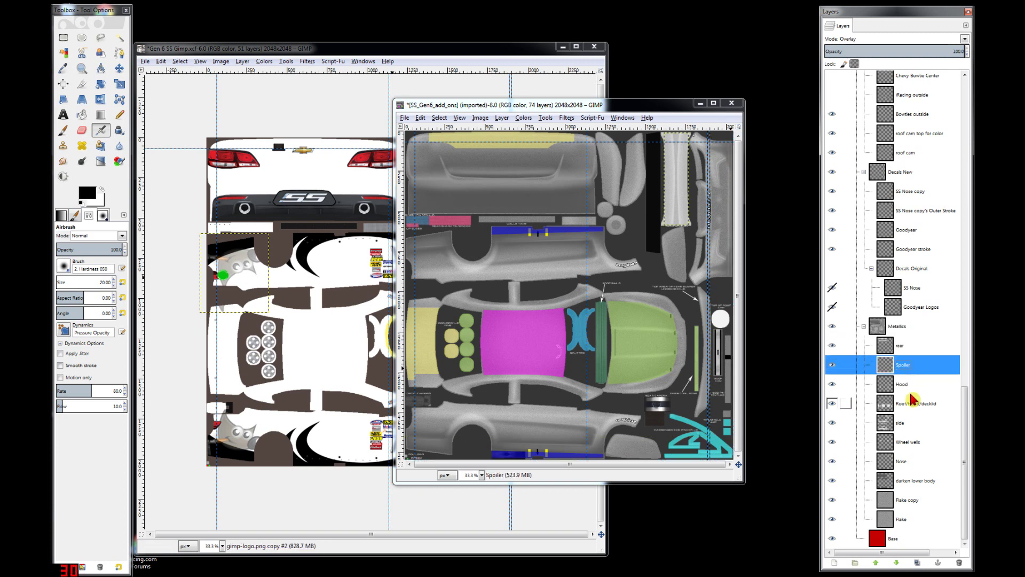
left_click(911, 389)
left_click(911, 404)
left_click(910, 425)
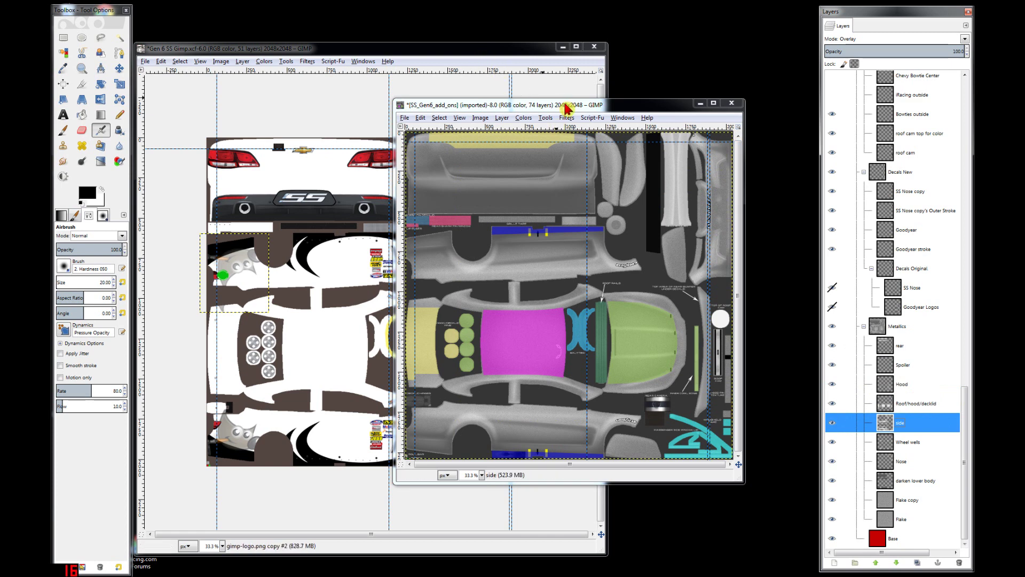
left_click(906, 348)
left_click(907, 367)
left_click(905, 385)
left_click(905, 403)
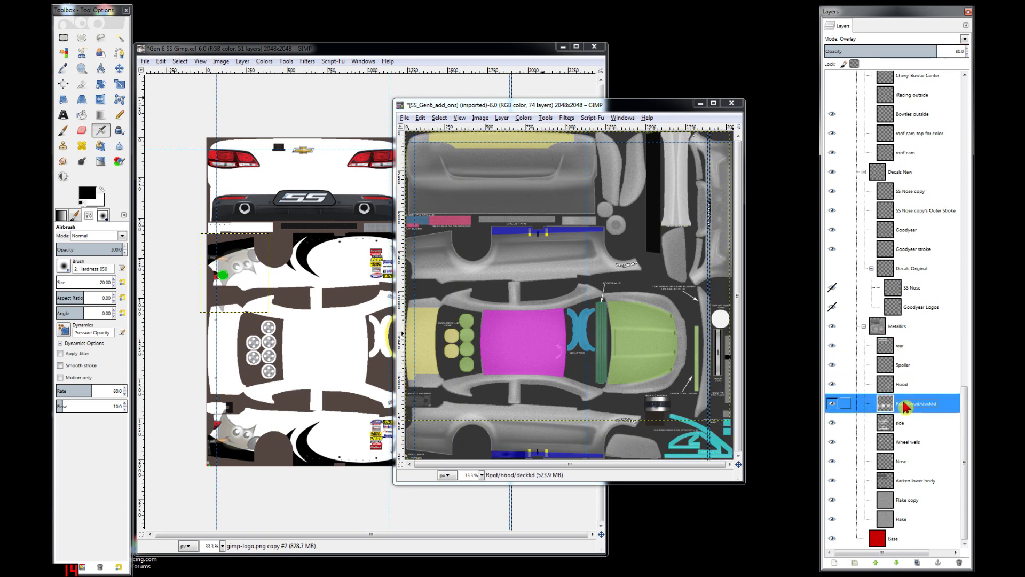
left_click(904, 424)
left_click(905, 446)
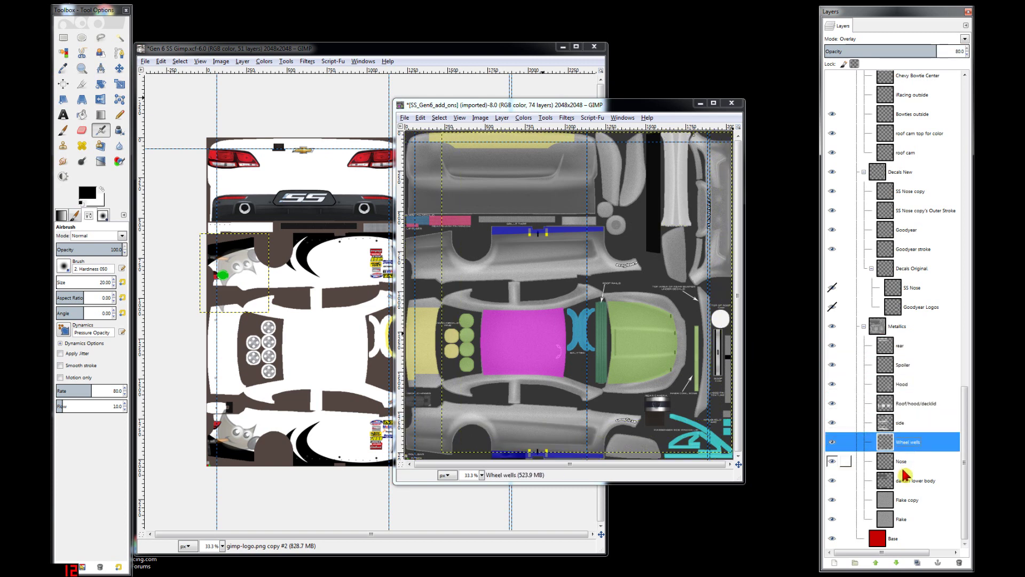
left_click(905, 480)
left_click(903, 499)
left_click(904, 482)
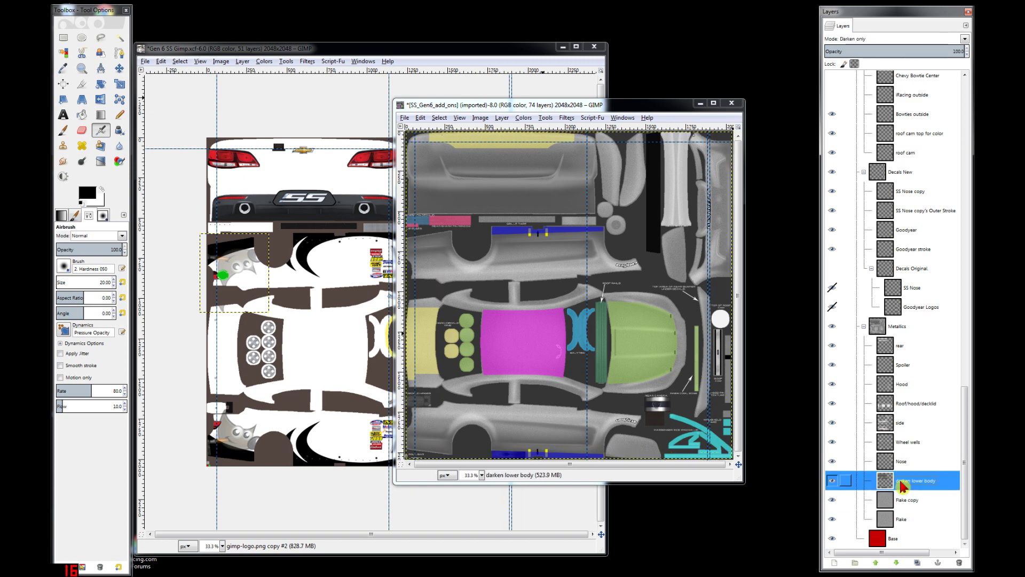
left_click(902, 462)
left_click(902, 444)
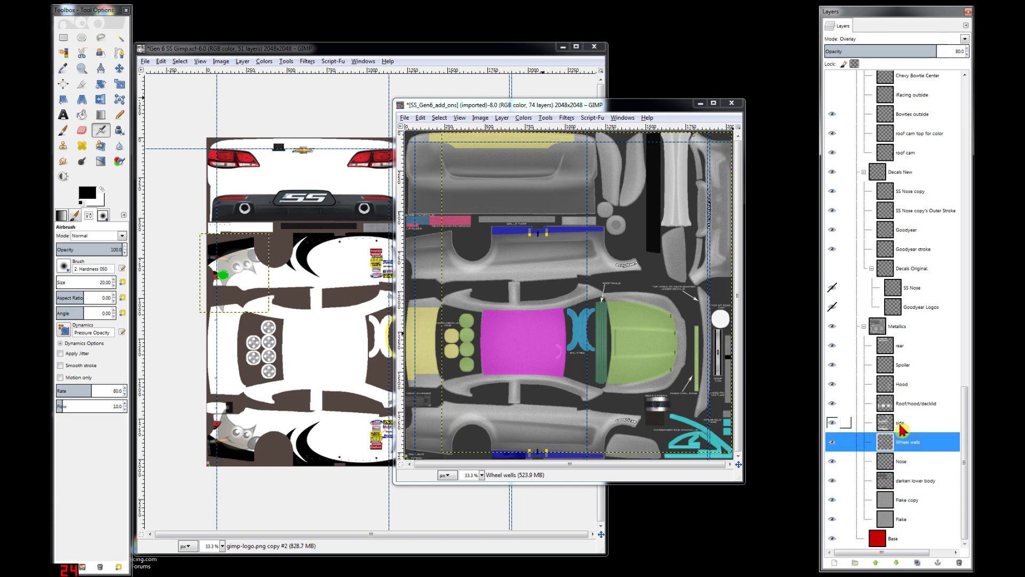
left_click(902, 425)
left_click(904, 406)
left_click(906, 382)
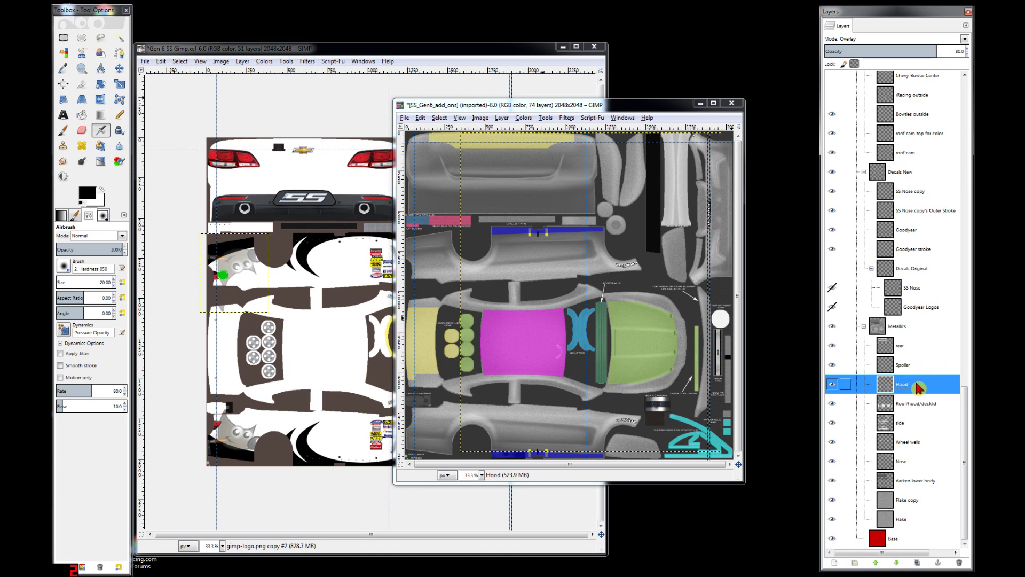
left_click_drag(917, 388, 325, 368)
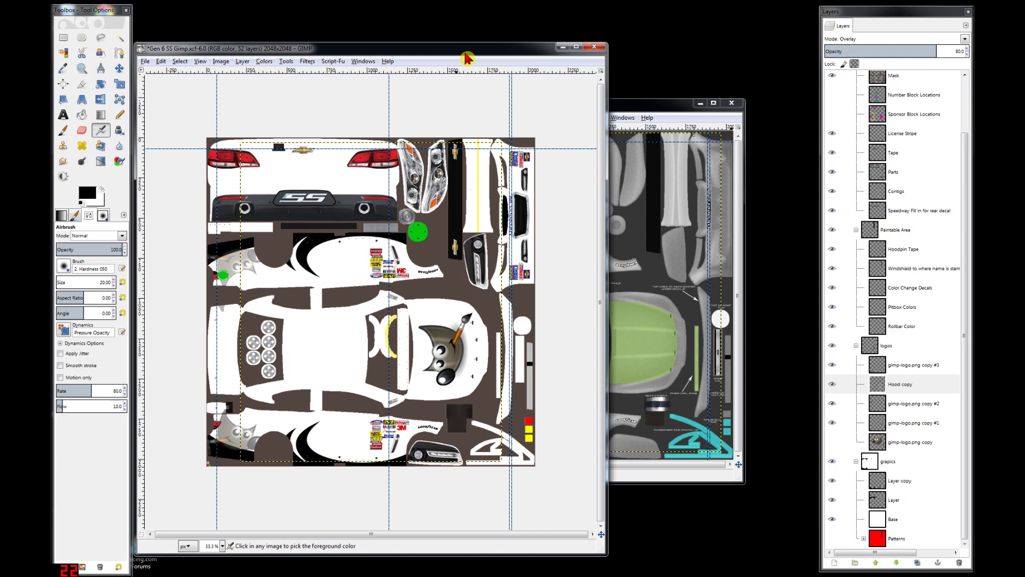
key("ctrl+z")
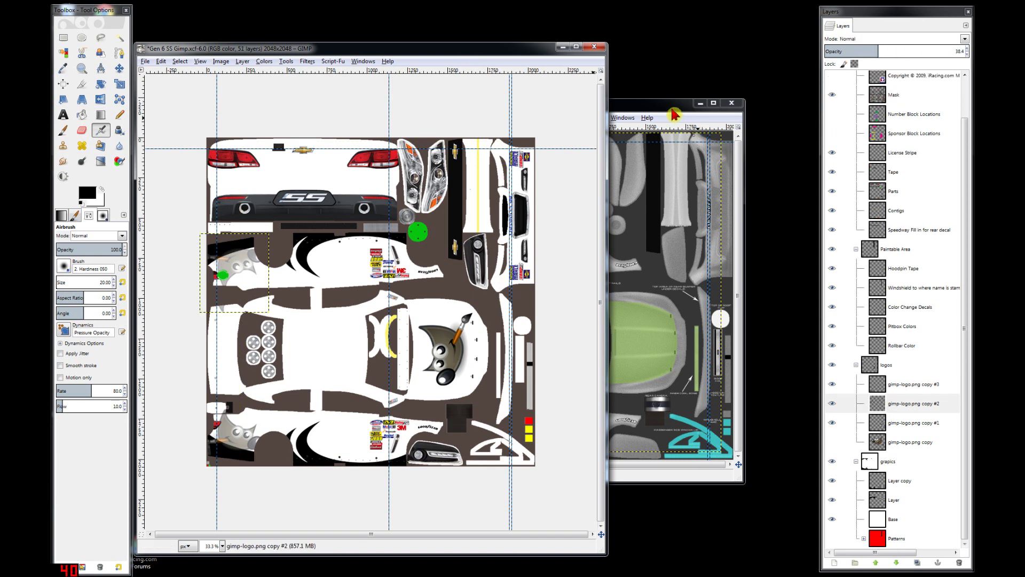
left_click(669, 112)
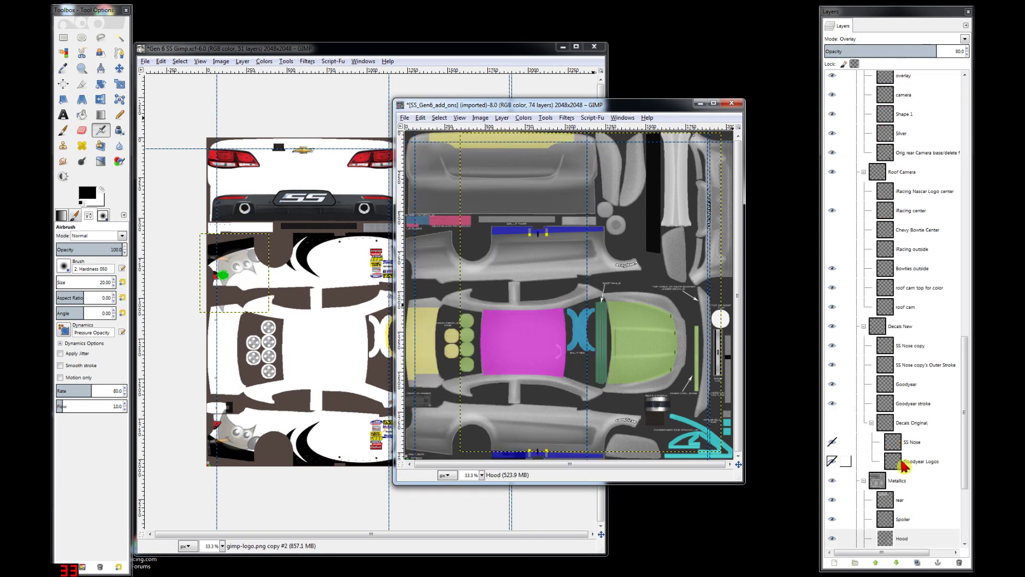
left_click_drag(968, 451, 966, 502)
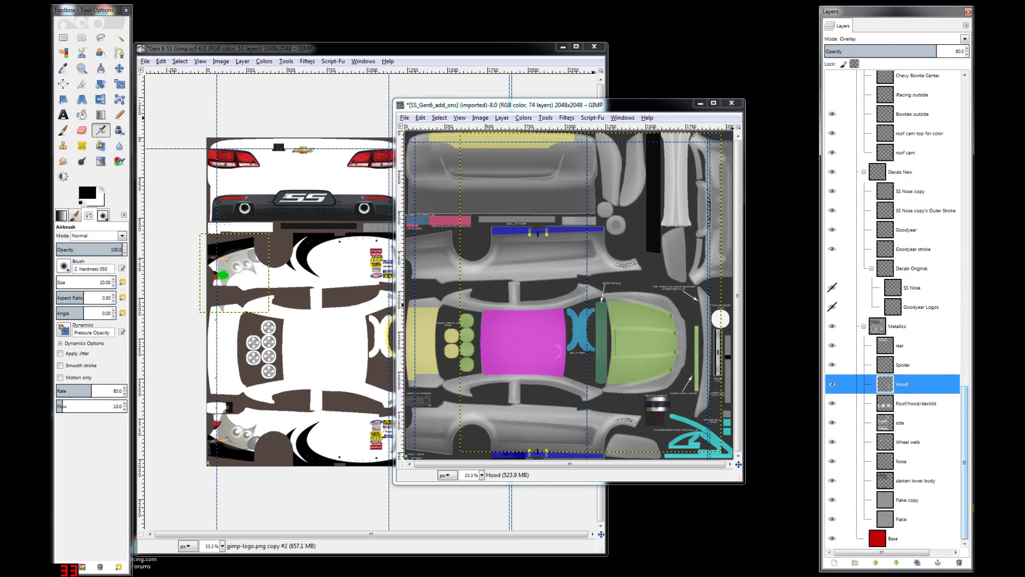
left_click(906, 349)
left_click(905, 372)
left_click(908, 390)
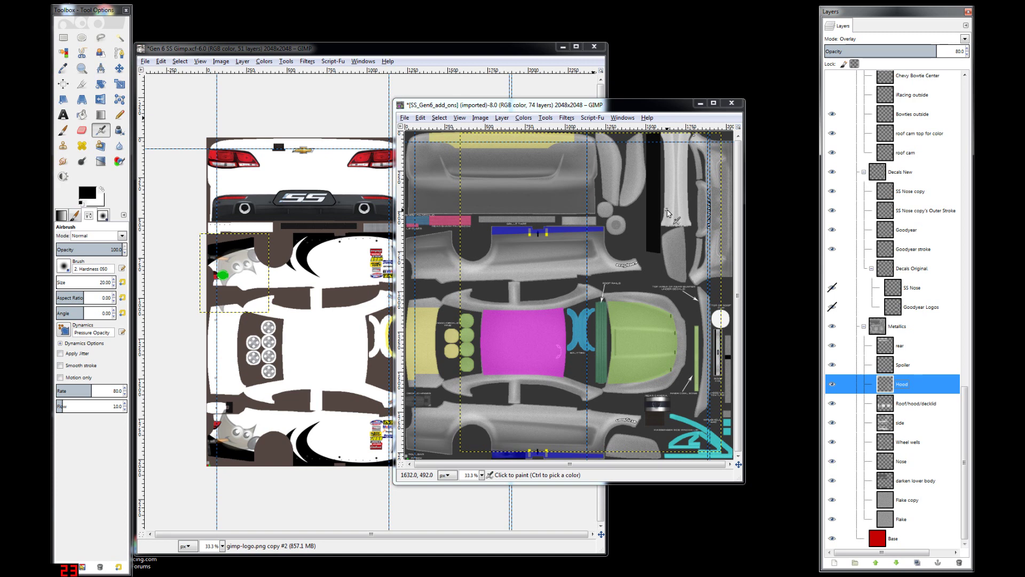
left_click(914, 343)
- Apply Layer to Image Size to the rear, Spoiler, Hood and Roof/hood/decklid layers
right_click(905, 350)
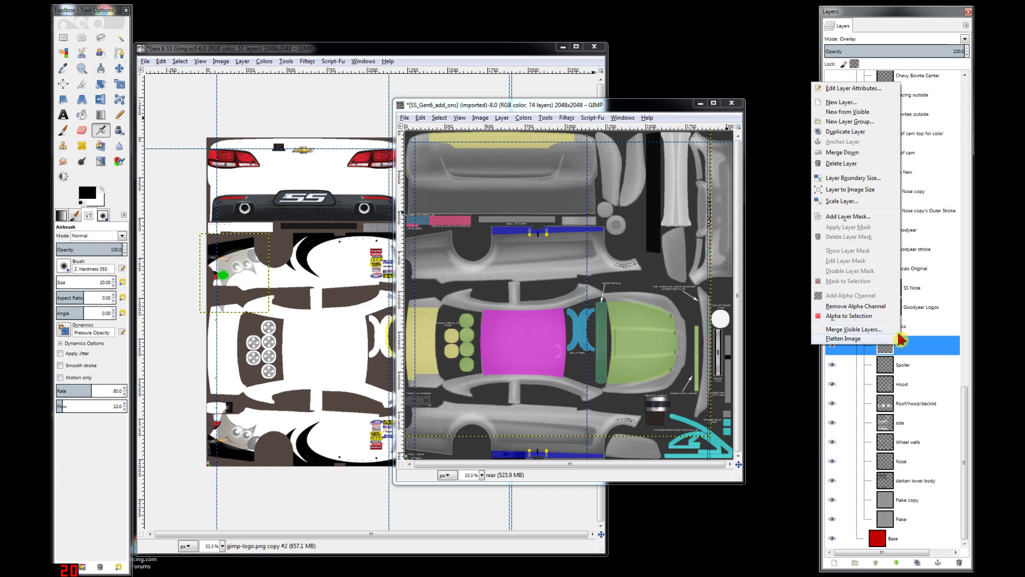
left_click(853, 191)
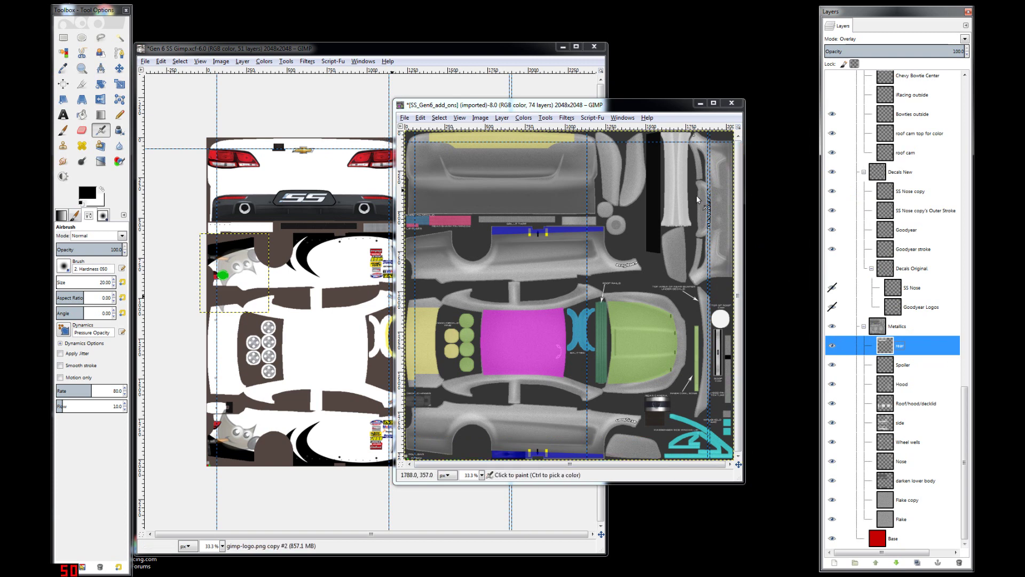
left_click(909, 364)
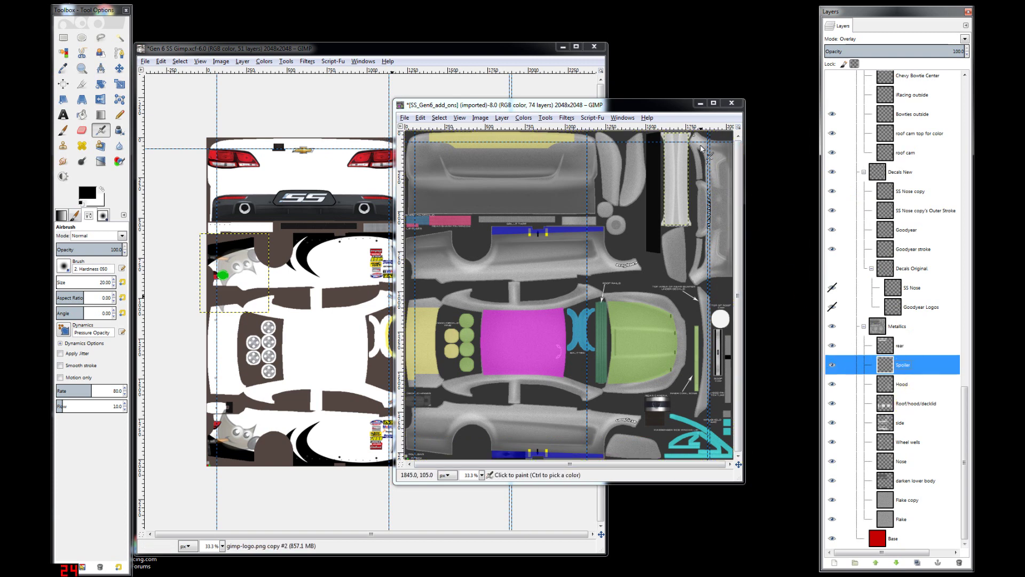
right_click(908, 371)
left_click(891, 326)
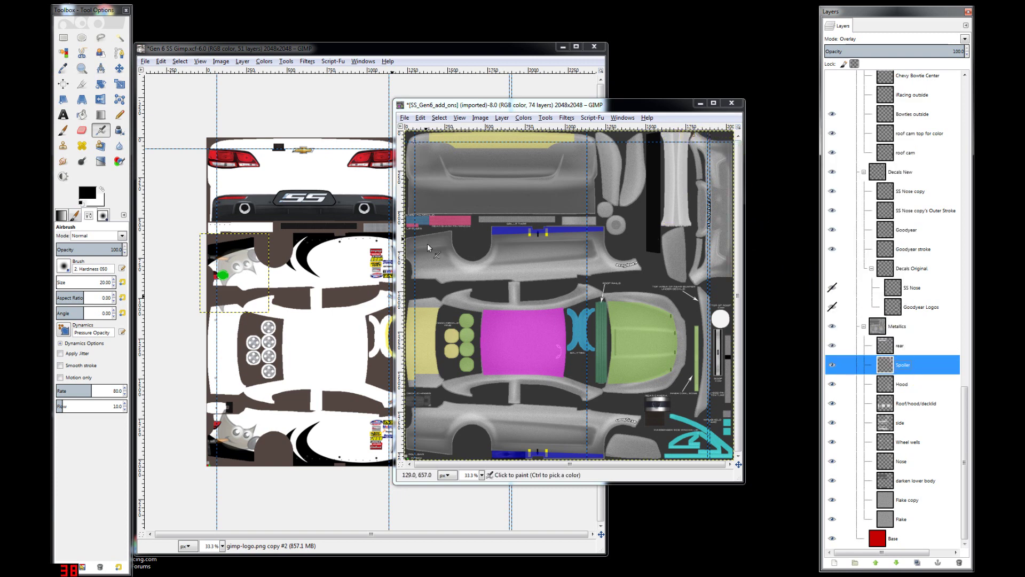
right_click(914, 390)
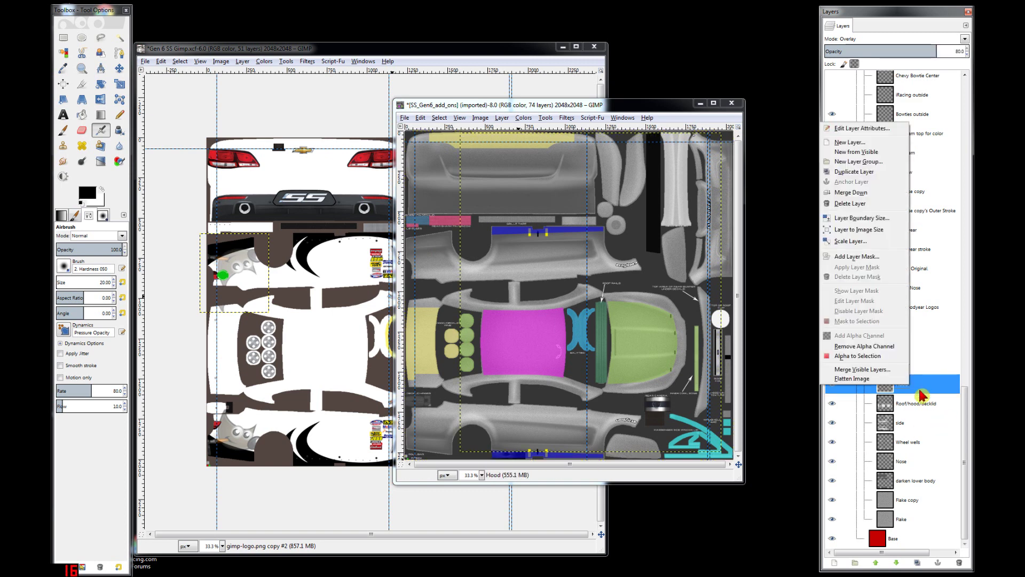
left_click(869, 330)
right_click(902, 407)
left_click(881, 363)
- Resize side, Wheel wells, Nose and darken lower body to image size, leaving the Flake layers unchanged
right_click(912, 425)
left_click(884, 368)
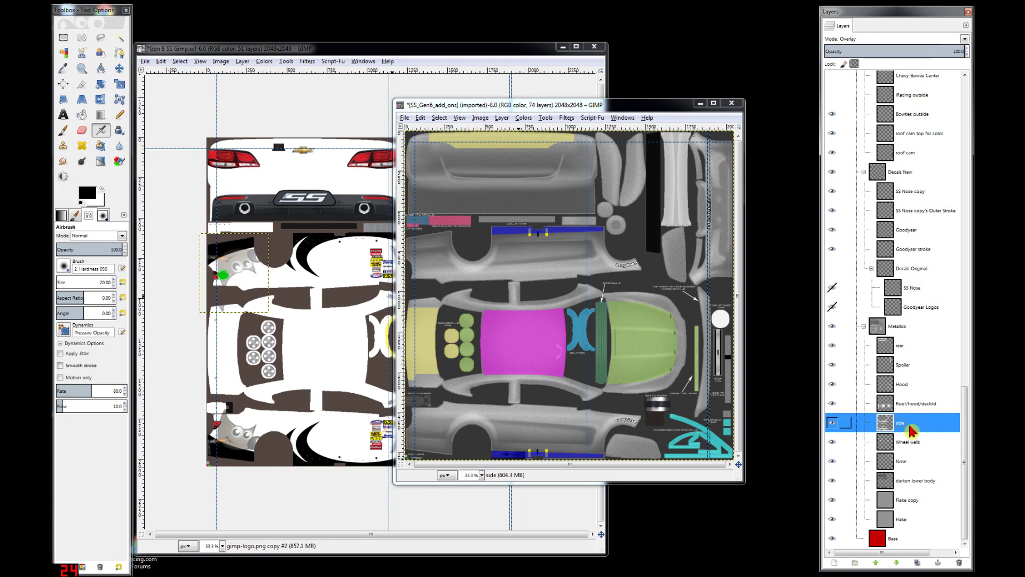
right_click(911, 443)
left_click(884, 387)
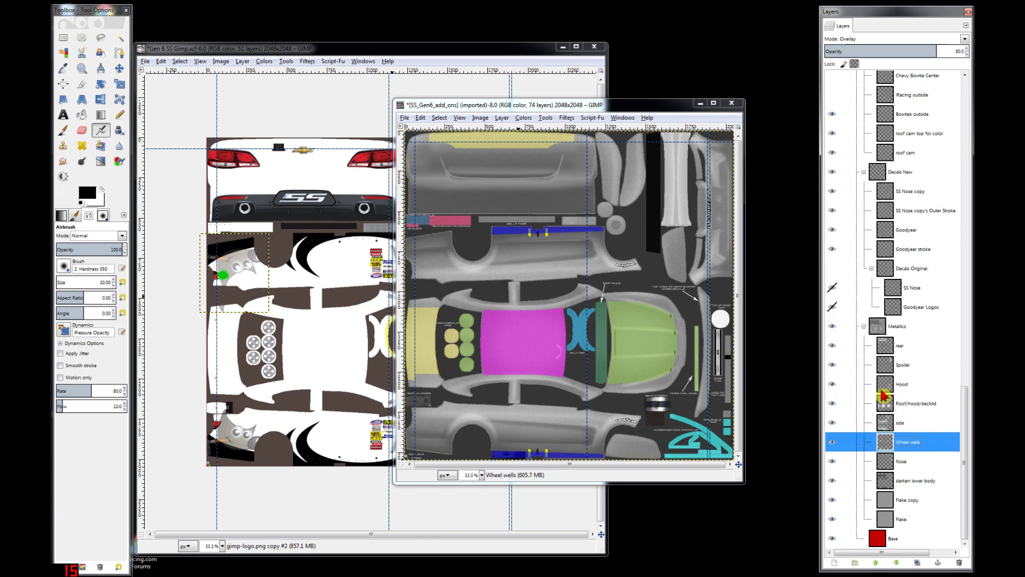
right_click(916, 460)
left_click(882, 414)
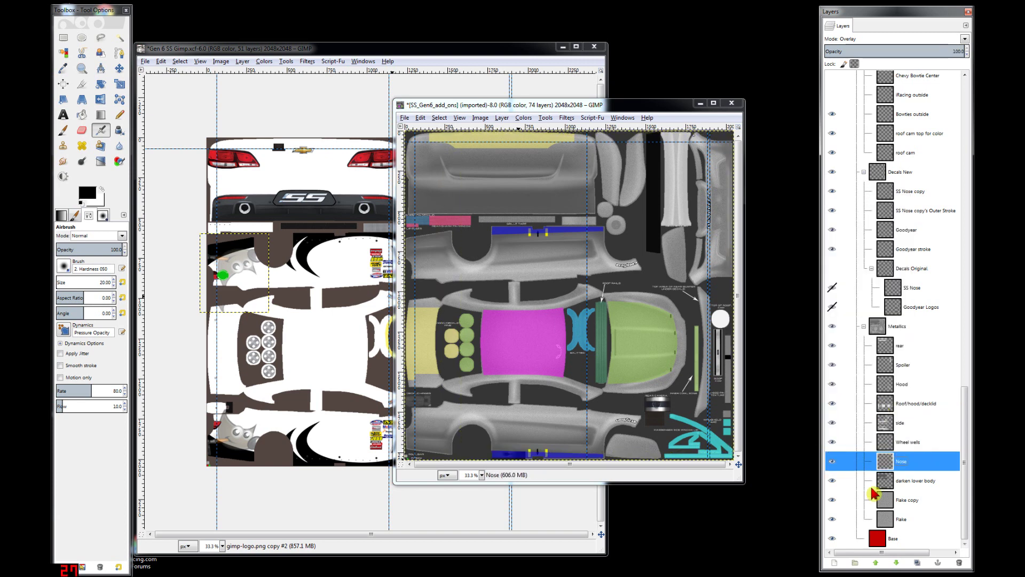
right_click(910, 483)
left_click(889, 440)
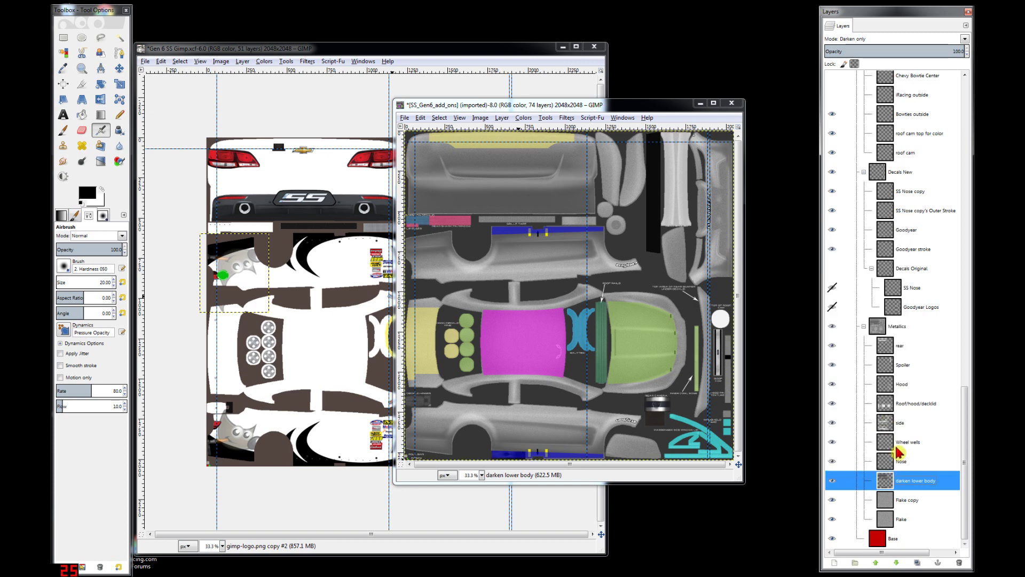
right_click(916, 503)
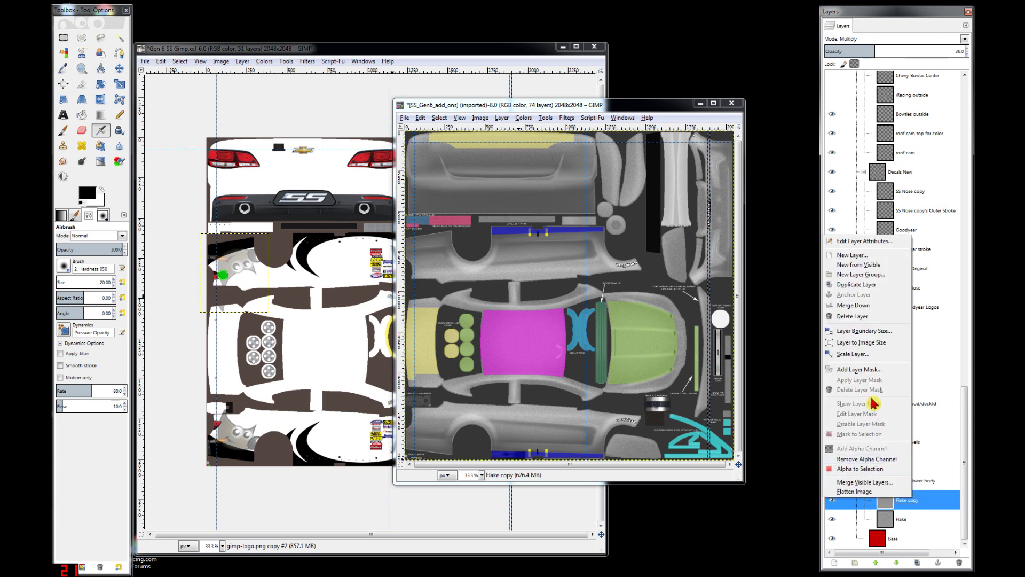
key("Escape")
right_click(909, 526)
key("Escape")
- Arrange the two image windows and drag the rear metallic layer into the Gen 6 SS image
left_click_drag(677, 106, 760, 79)
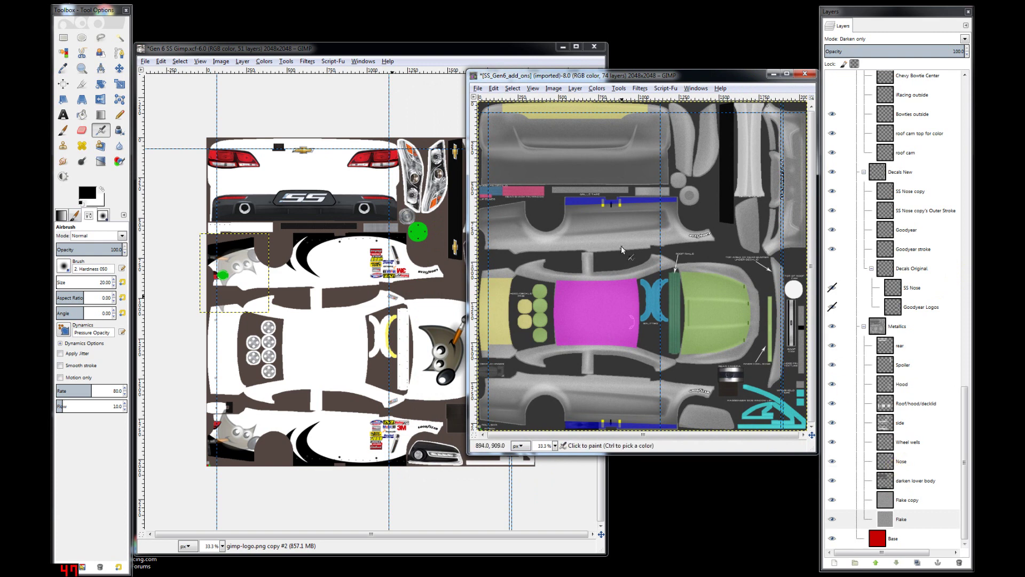
left_click(439, 54)
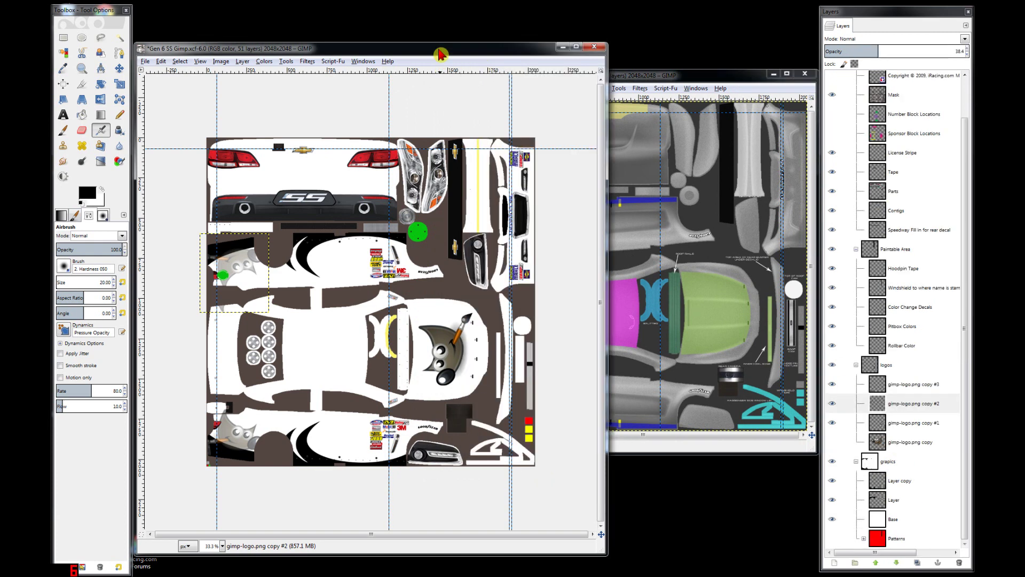
left_click(702, 78)
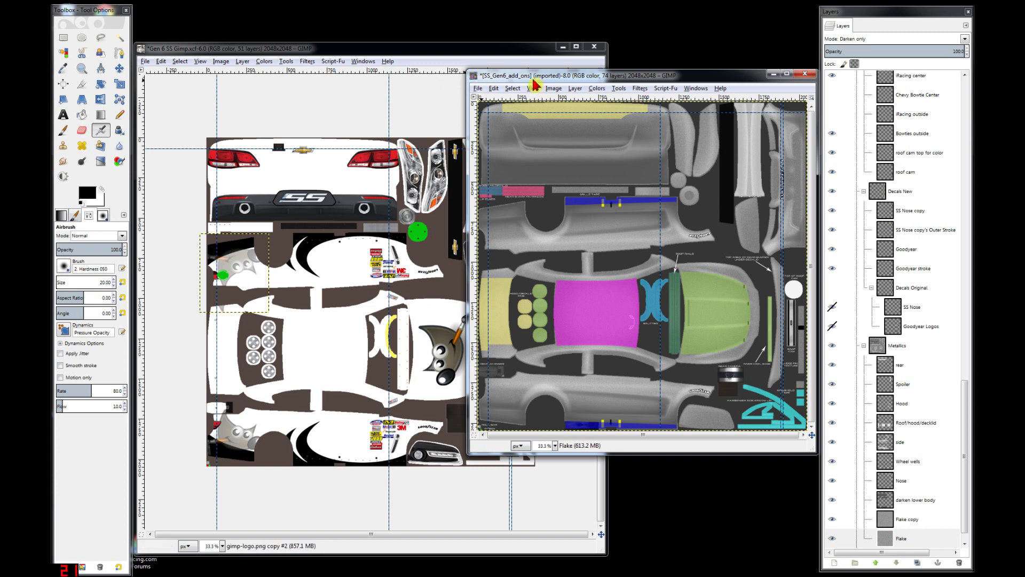
left_click(480, 51)
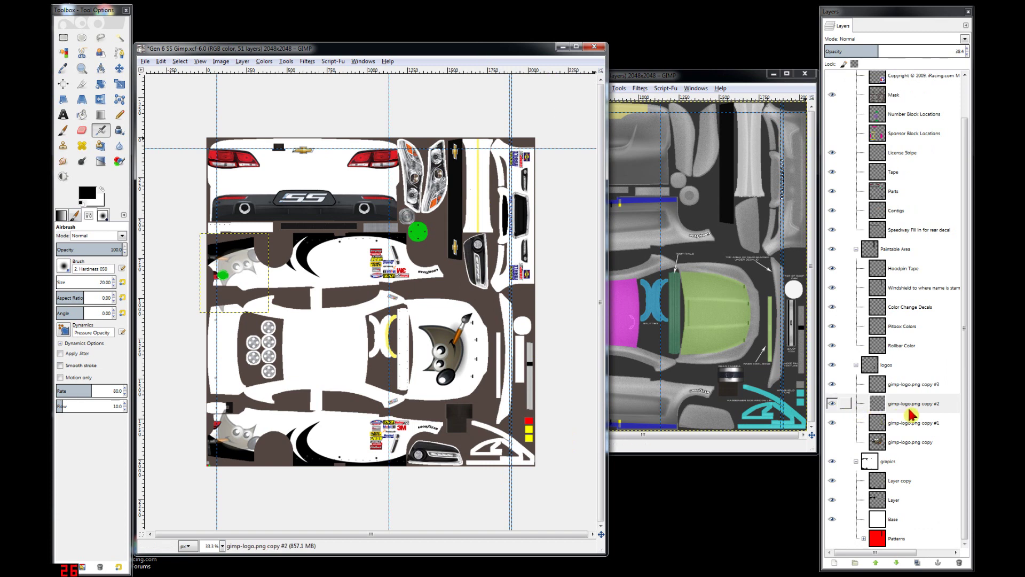
left_click(897, 480)
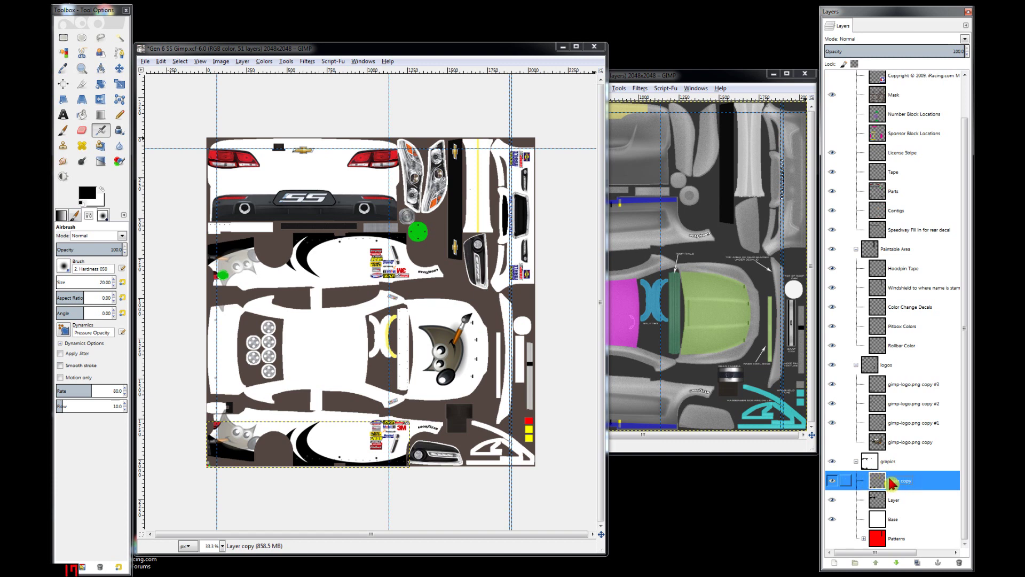
left_click(701, 80)
left_click(910, 371)
left_click_drag(911, 371, 358, 402)
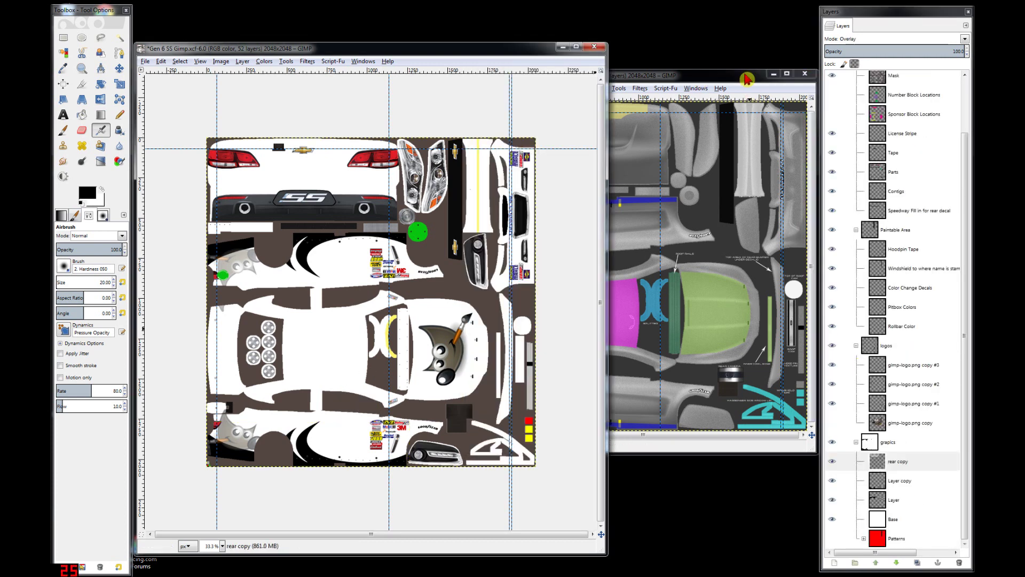
- Drag the Spoiler and Hood layers from the template into the Gen 6 SS image
left_click(746, 79)
left_click(905, 507)
left_click_drag(906, 510, 544, 308)
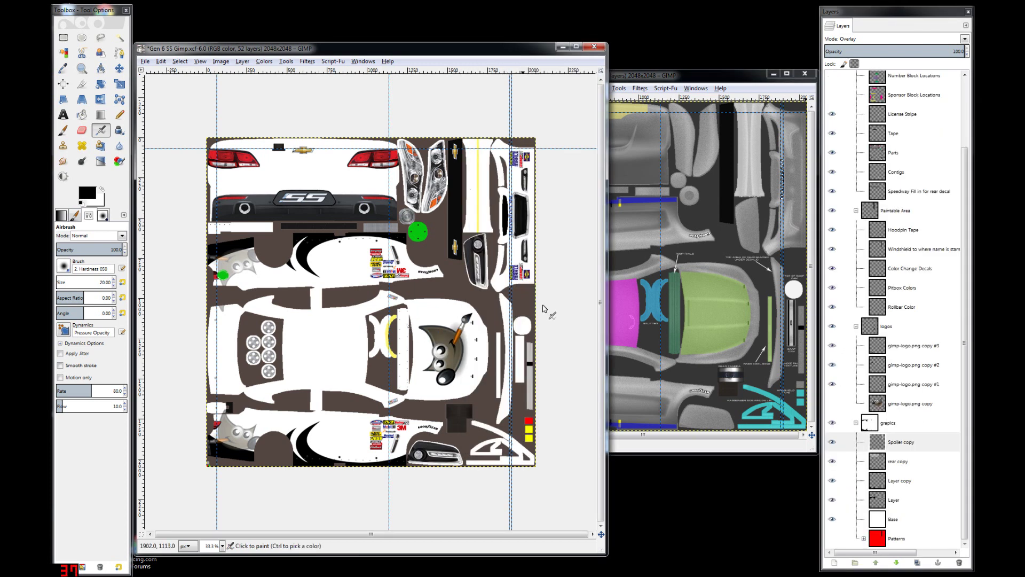
left_click(721, 79)
left_click(916, 508)
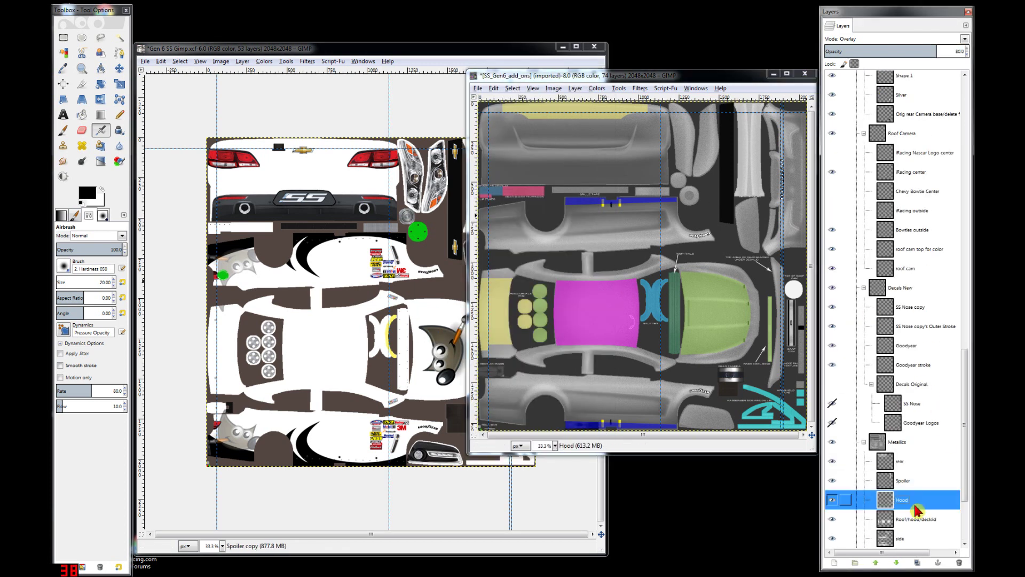
left_click_drag(917, 510, 395, 331)
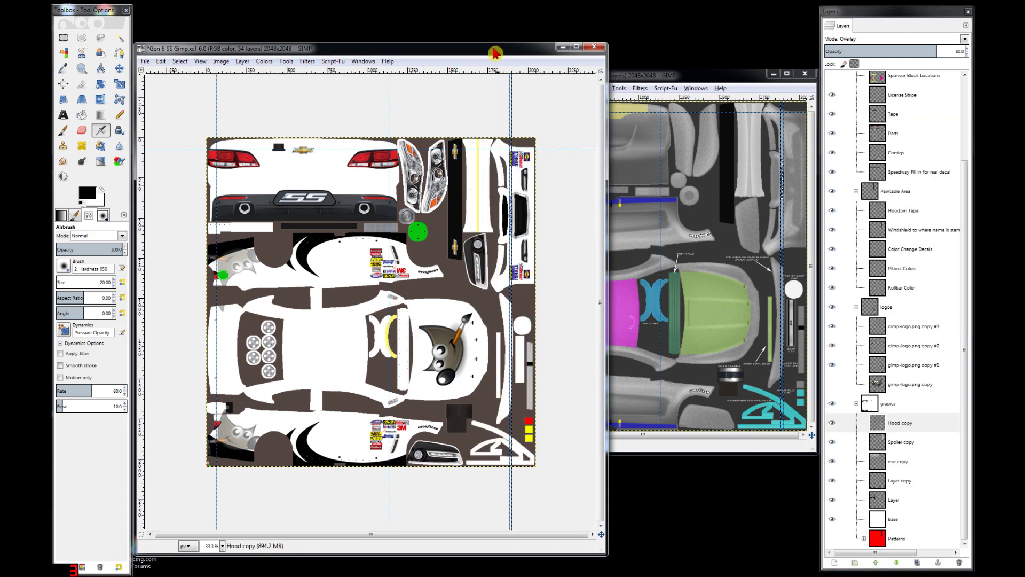
- Reorder the copied layers in the Gen 6 SS image as rear, Spoiler, Hood
left_click(683, 74)
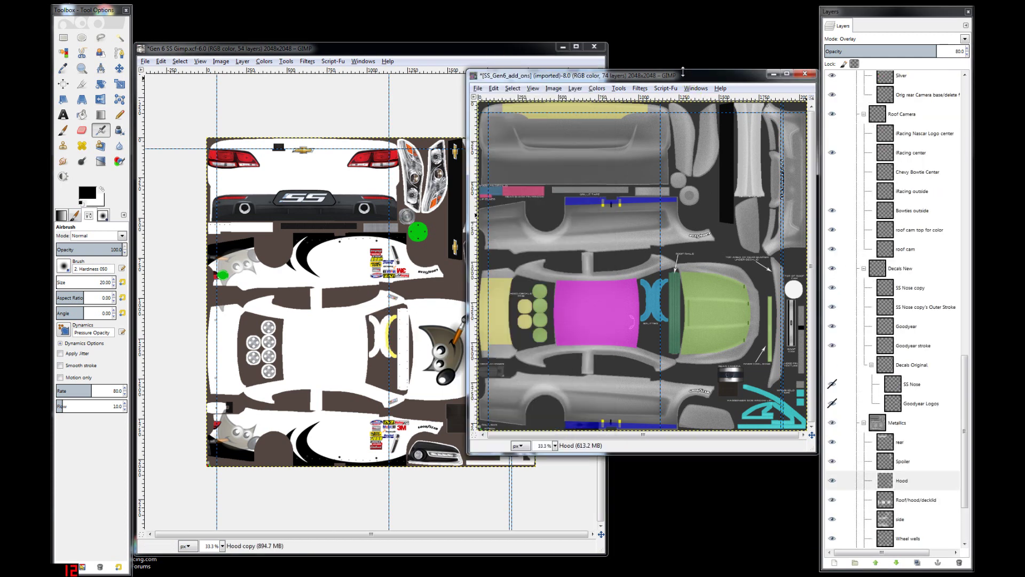
left_click(498, 51)
left_click(905, 469)
left_click_drag(905, 468, 904, 427)
left_click_drag(918, 462, 914, 442)
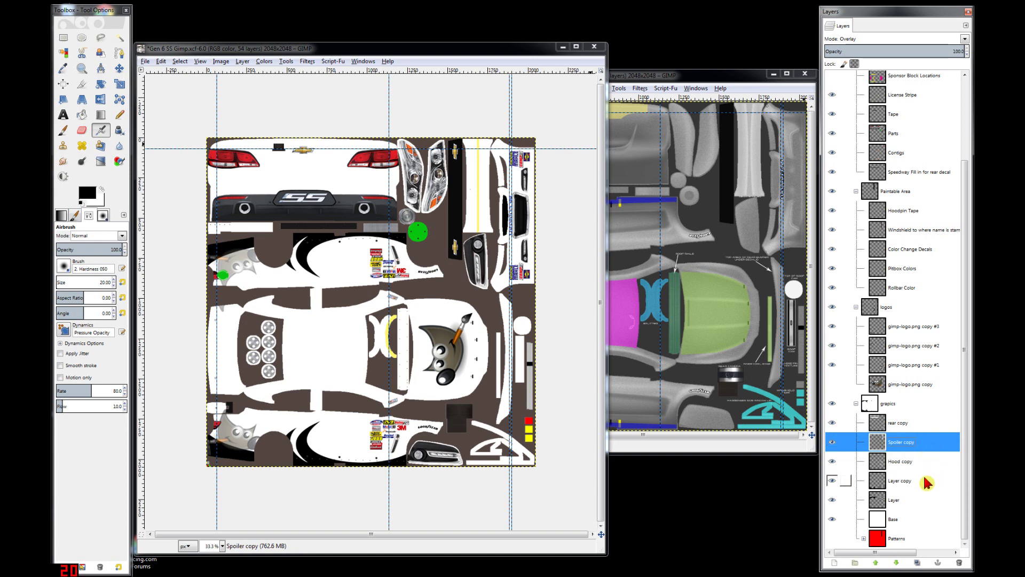
- Copy the Roof/hood/decklid layer from the template into the Gen 6 SS image
left_click(906, 481)
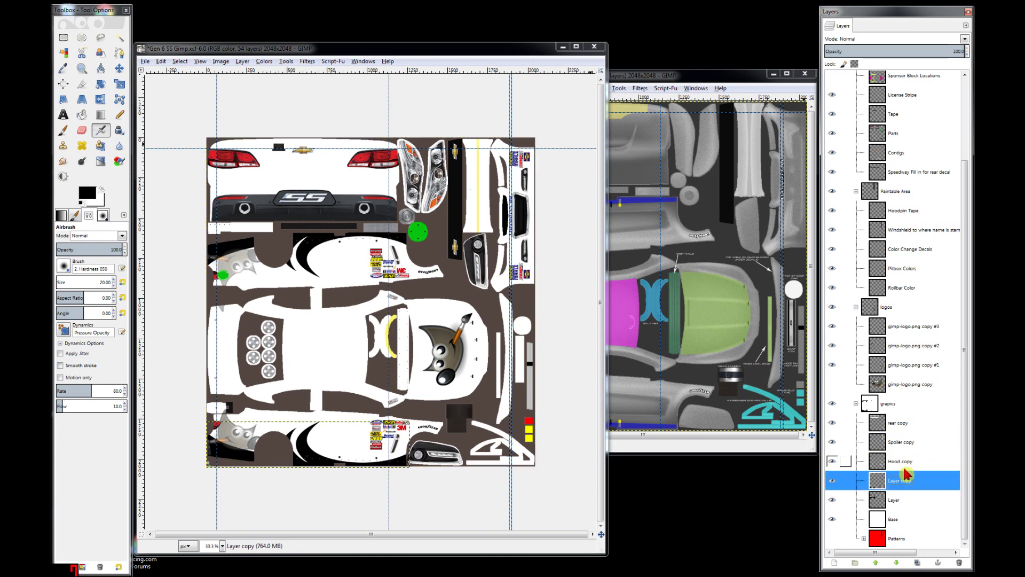
left_click(746, 84)
left_click_drag(927, 504, 416, 381)
left_click(689, 83)
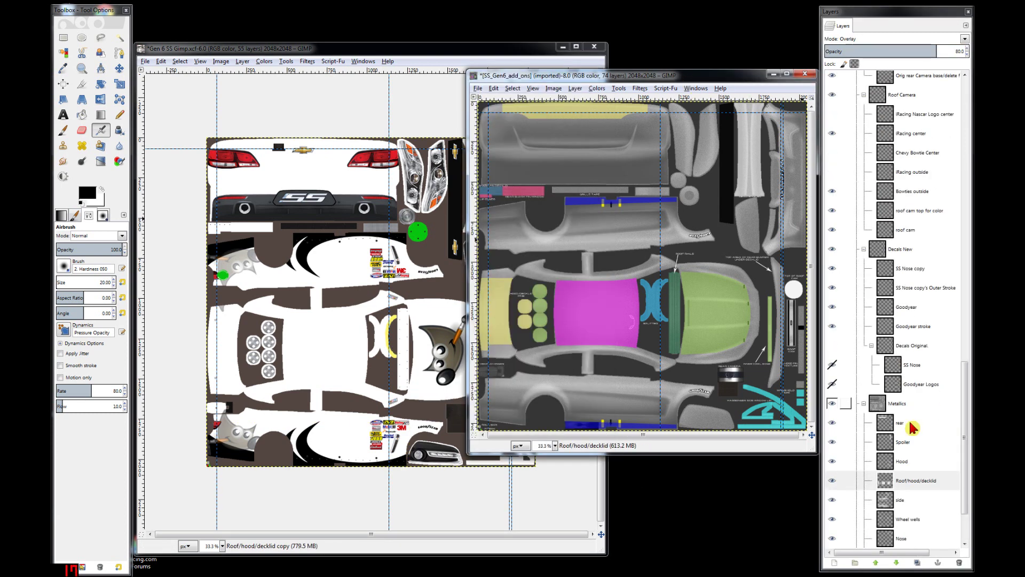
left_click(908, 501)
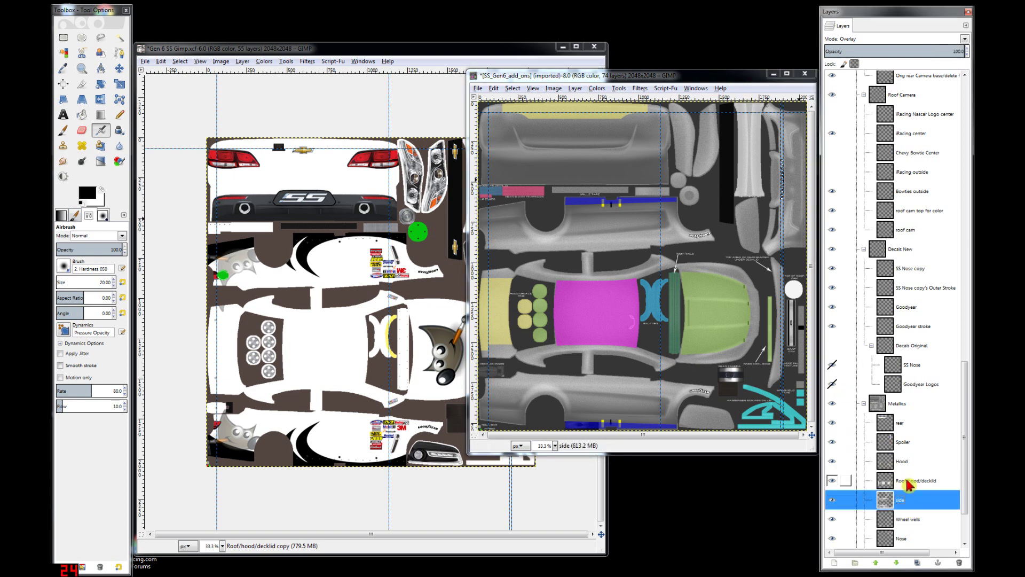
- Copy the Wheel wells, Nose and darken lower body layers into the Gen 6 SS image
left_click(520, 45)
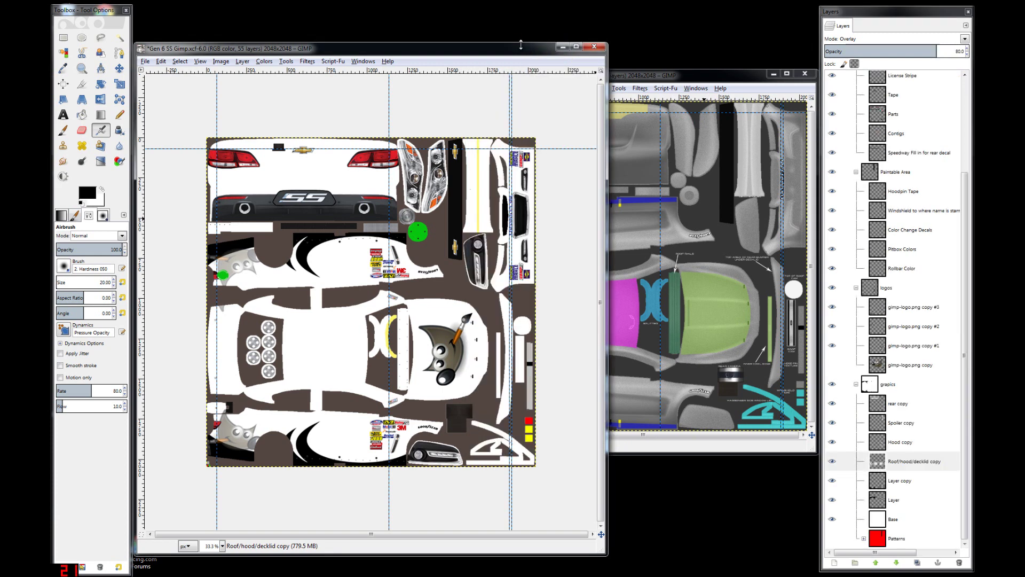
left_click(908, 481)
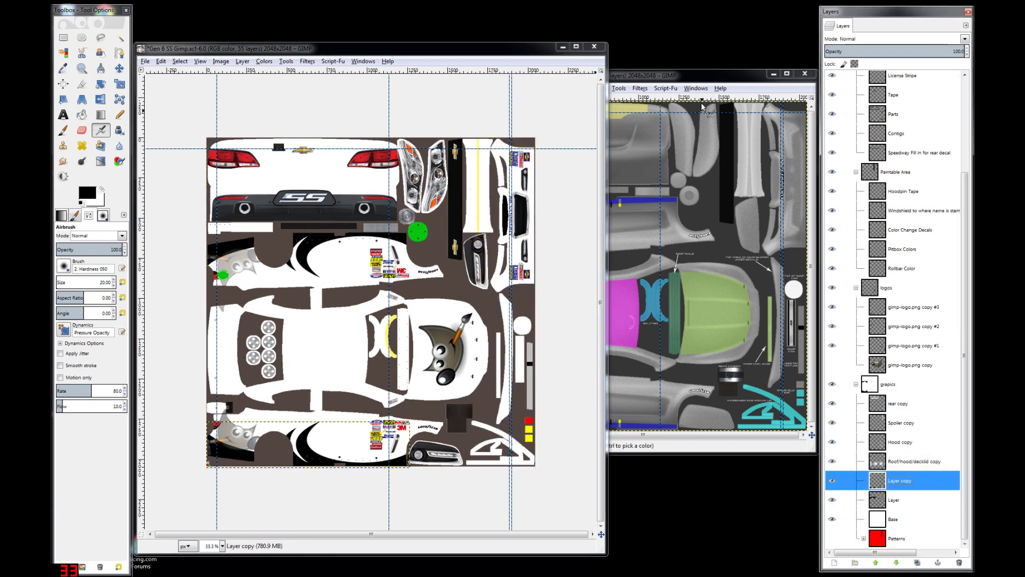
left_click(690, 77)
left_click_drag(914, 521, 350, 302)
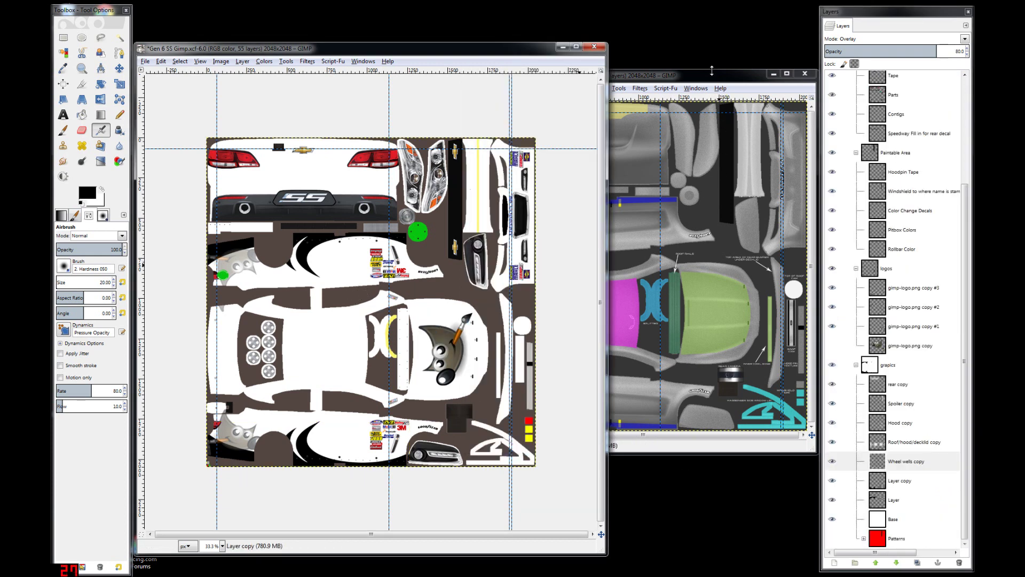
left_click(728, 99)
left_click_drag(916, 521, 363, 361)
left_click(737, 78)
left_click_drag(929, 523, 363, 361)
- Copy the Flake copy layer into the Gen 6 SS image and minimize the template
left_click(748, 87)
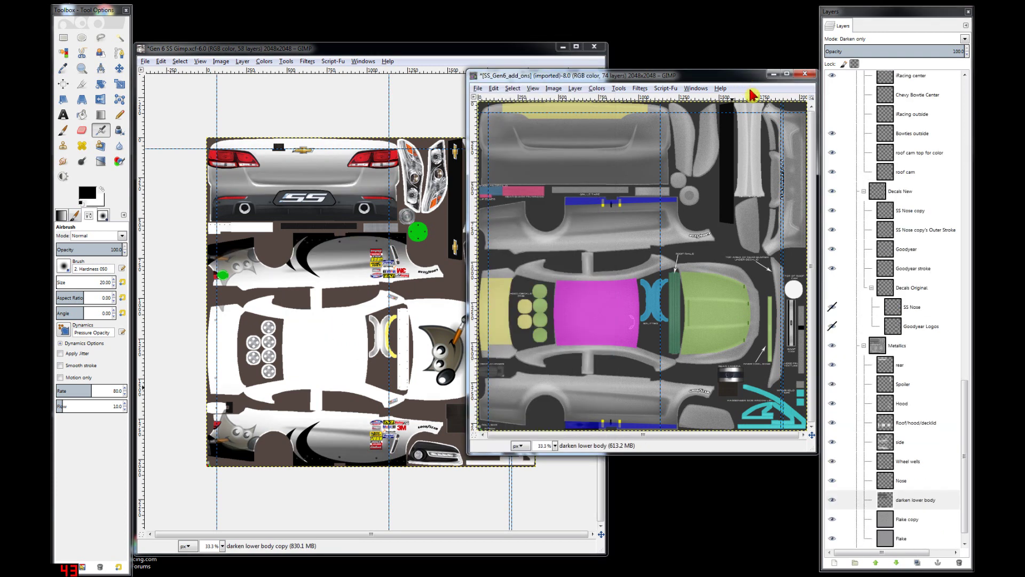
left_click(923, 521)
left_click_drag(923, 521, 421, 363)
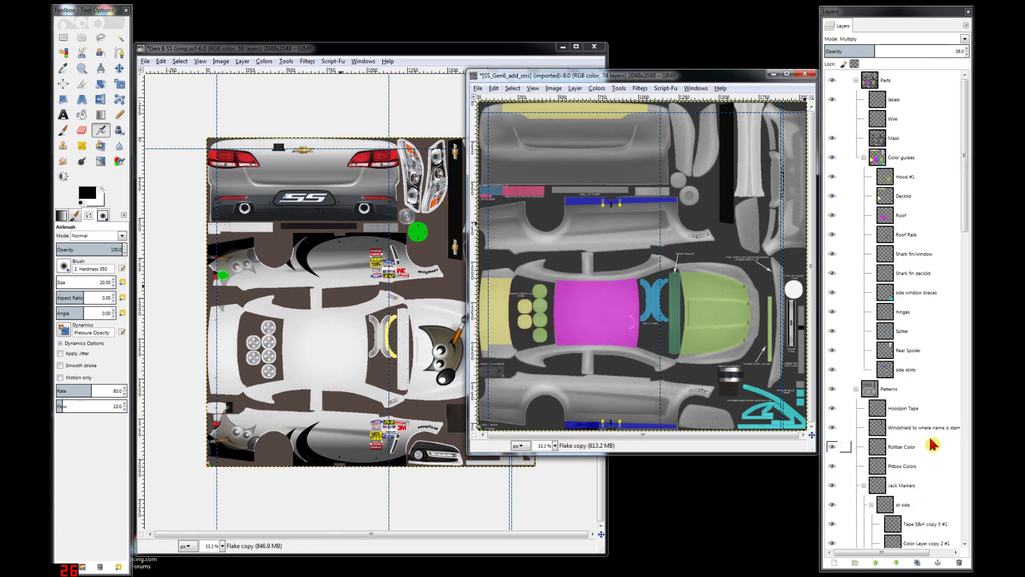
scroll(934, 446, "down", 10)
scroll(932, 444, "down", 8)
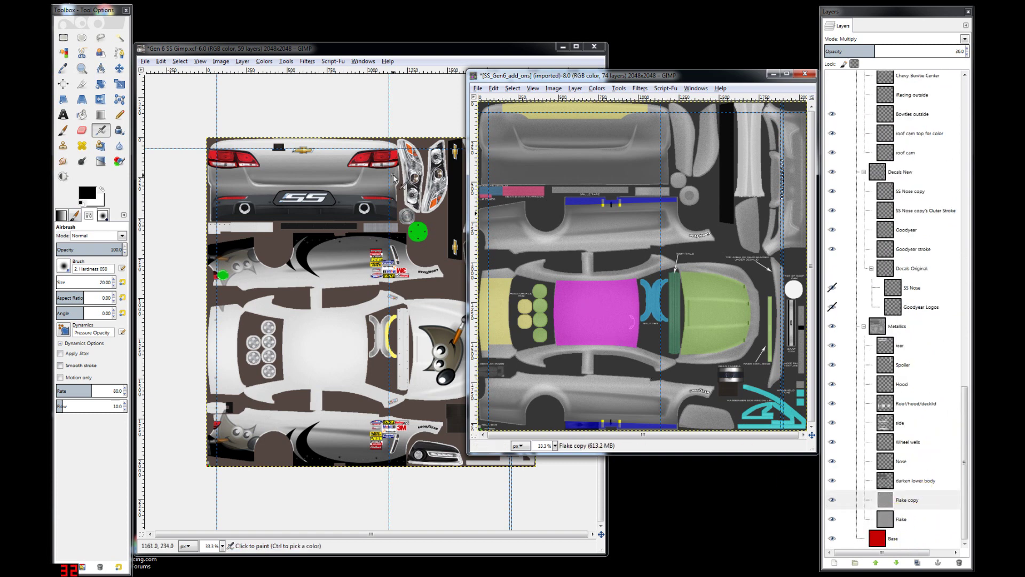
left_click(772, 74)
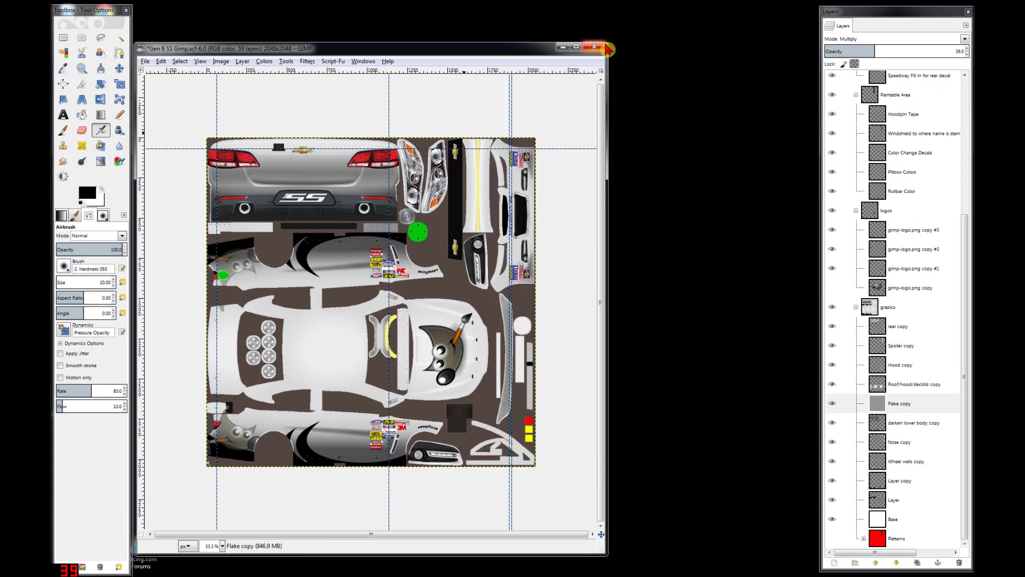
- Enlarge the Gen 6 SS window, put Flake copy just above Layer copy, and select Base with Bucket Fill
left_click_drag(609, 42, 814, 4)
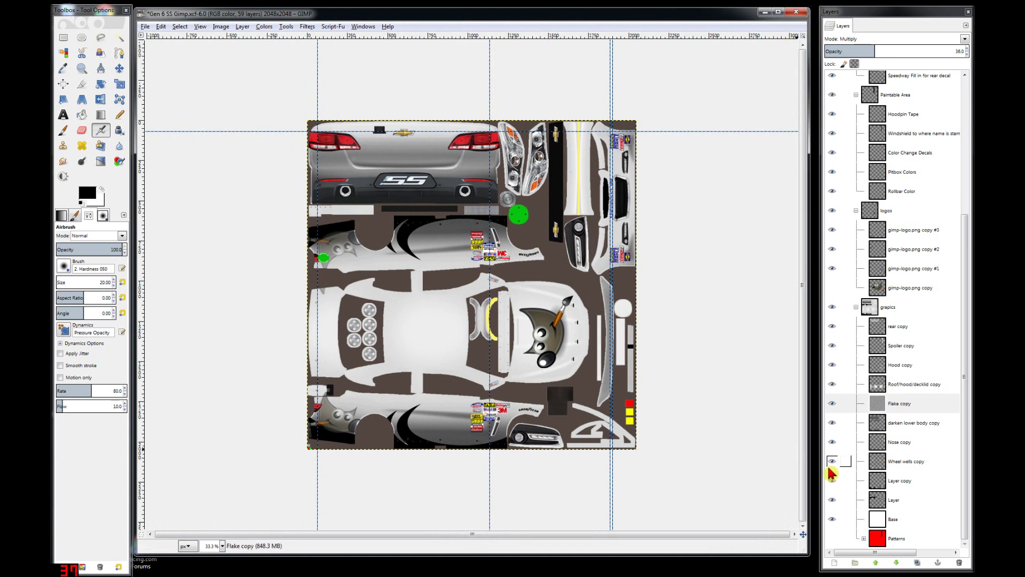
left_click_drag(902, 407, 911, 473)
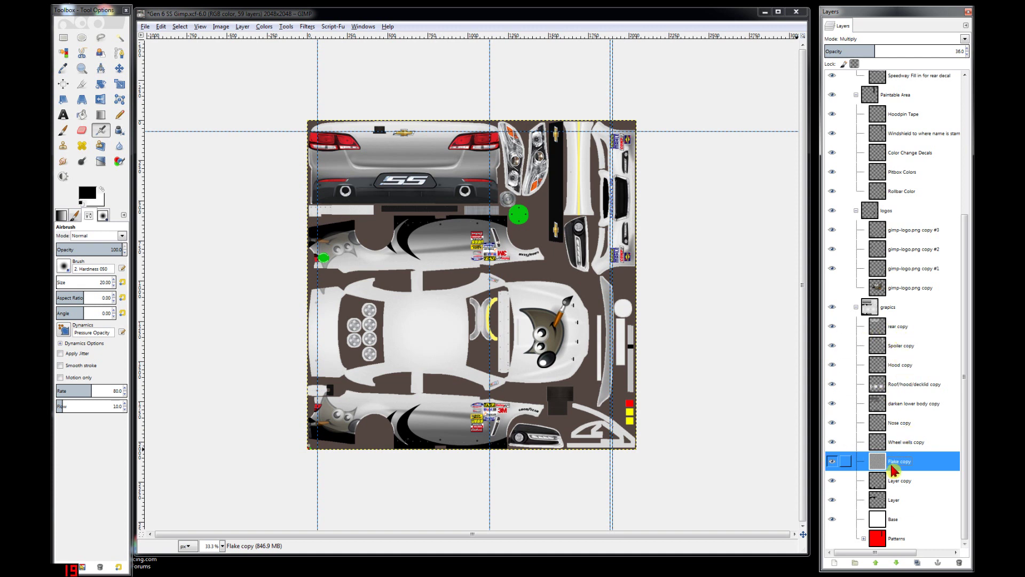
left_click(902, 520)
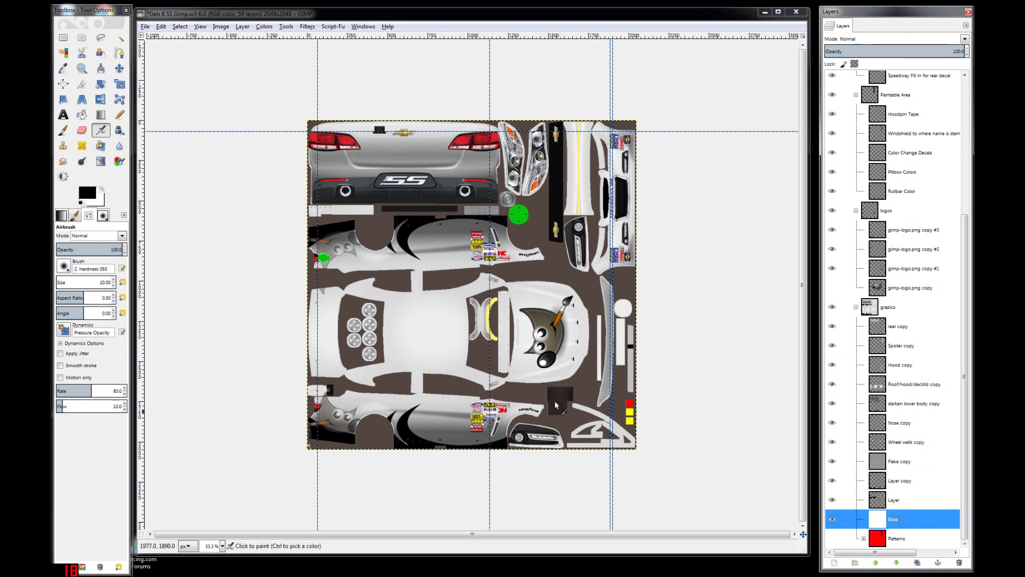
left_click(82, 115)
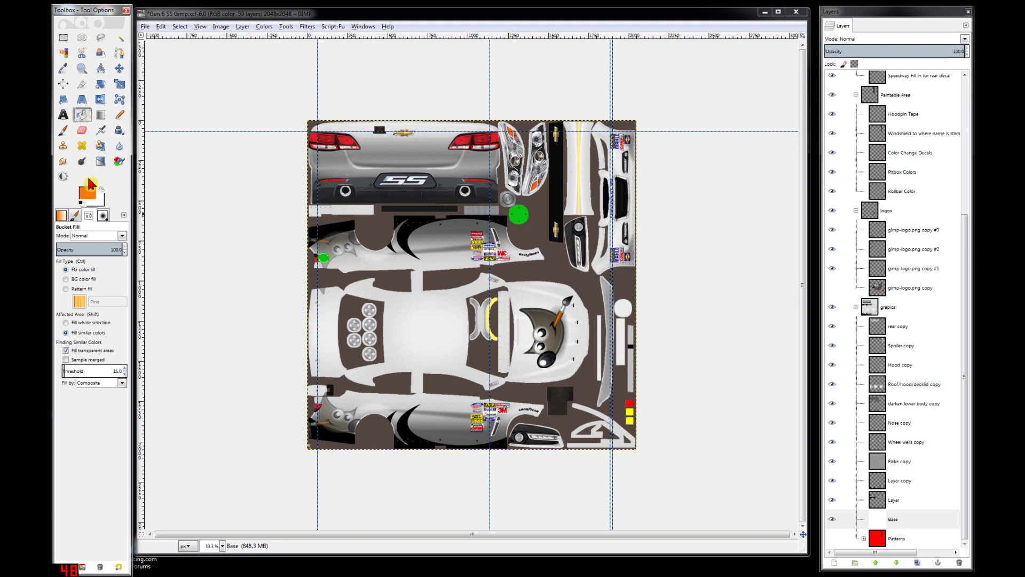
- Fill the Base layer with orange using Fill whole selection
left_click(92, 323)
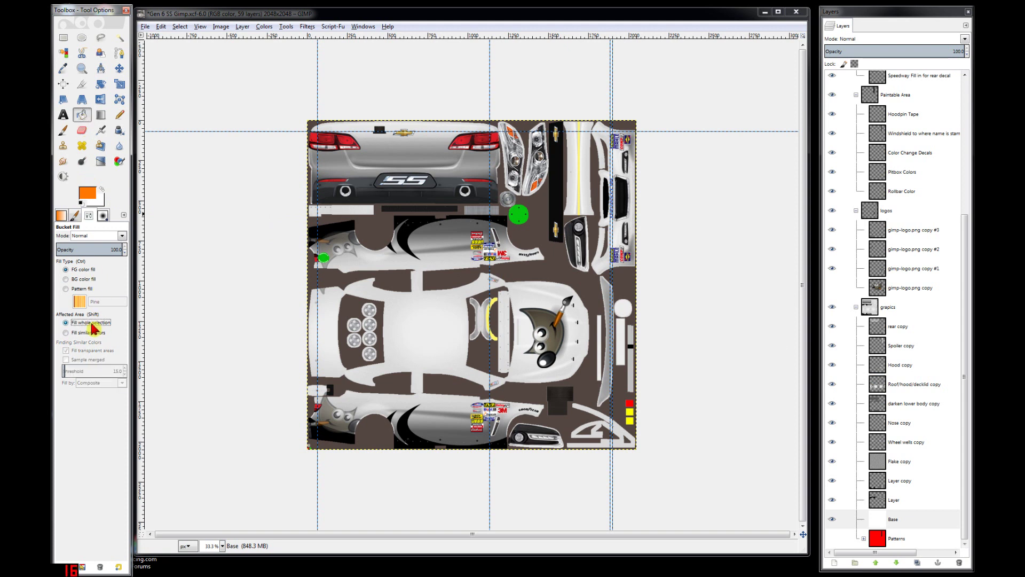
left_click(923, 523)
left_click(501, 367)
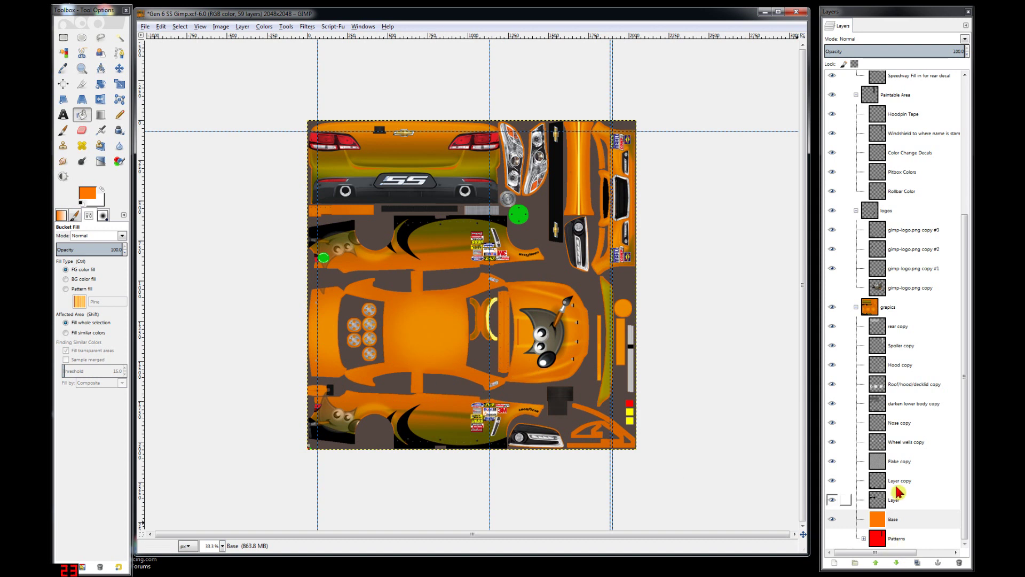
- Toggle the darken lower body copy layer off and on to compare its shading
left_click(894, 410)
left_click(831, 405)
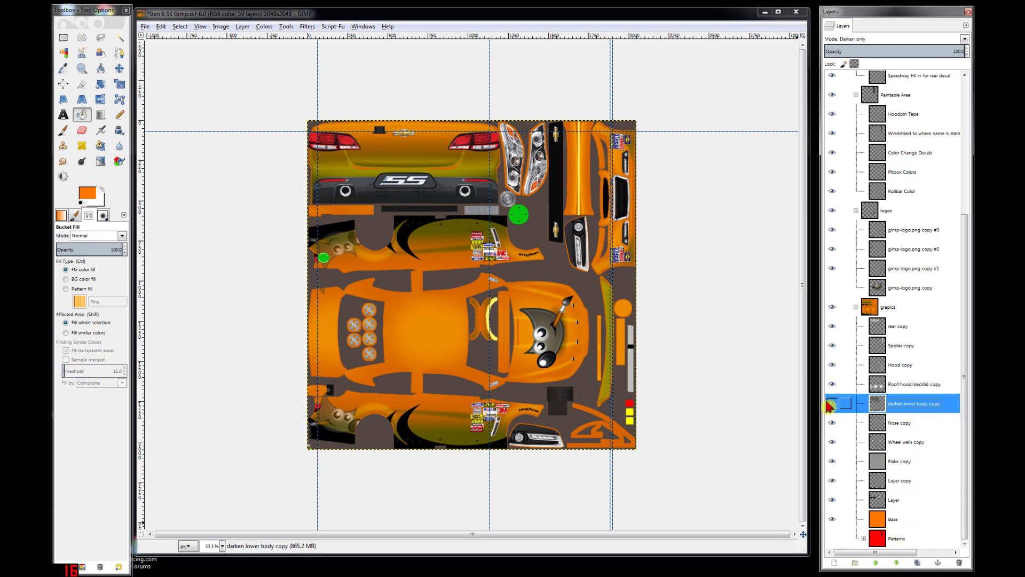
left_click(833, 406)
scroll(419, 305, "up", 1)
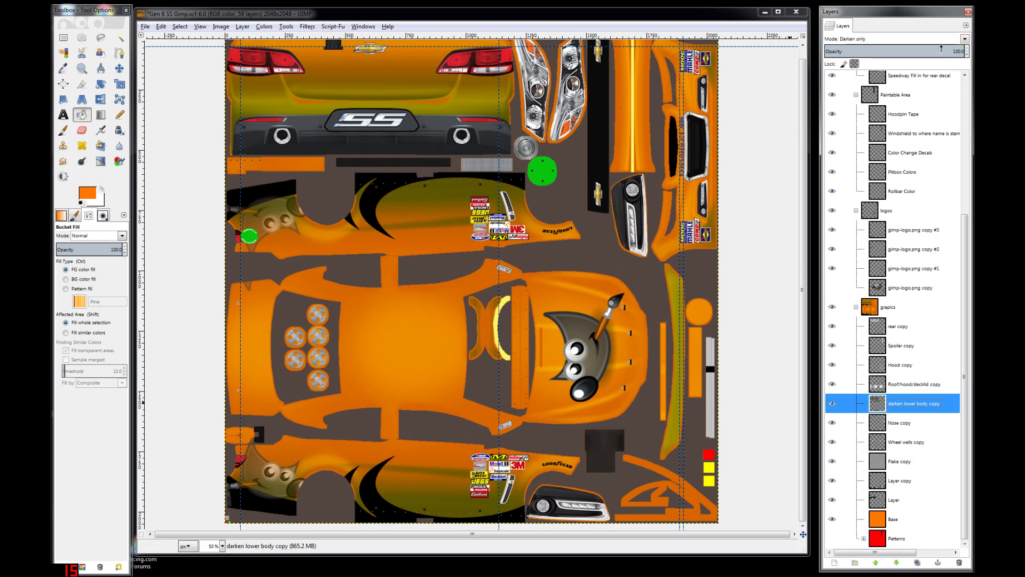
- Set darken lower body copy to Overlay mode and reduce its opacity to 58.1
left_click(847, 46)
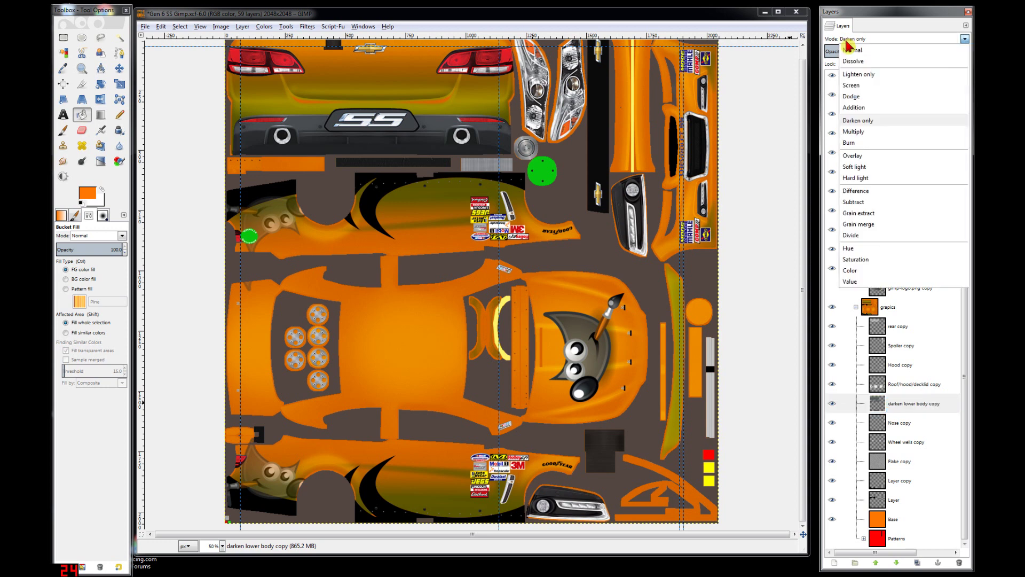
left_click(862, 156)
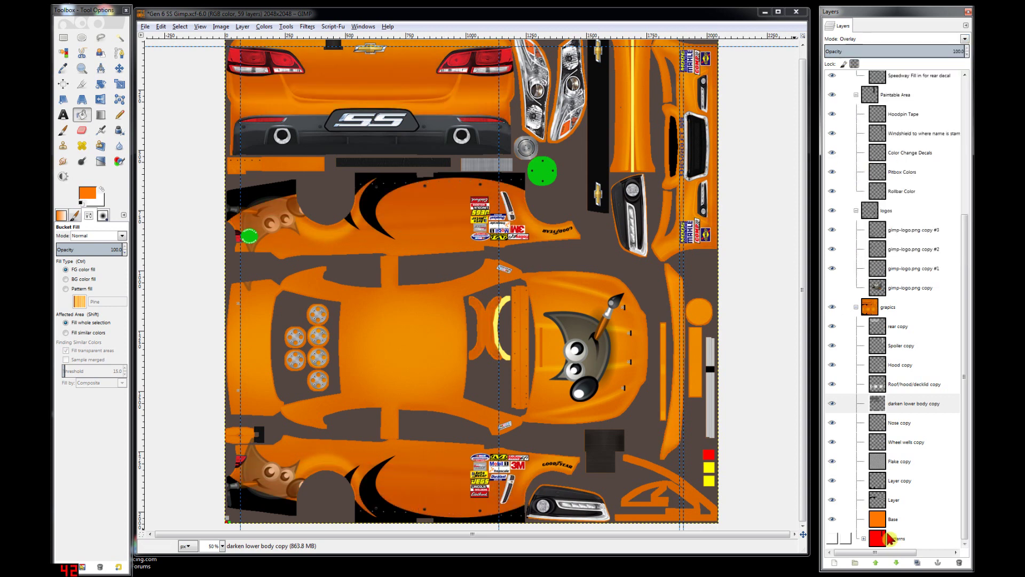
left_click(908, 409)
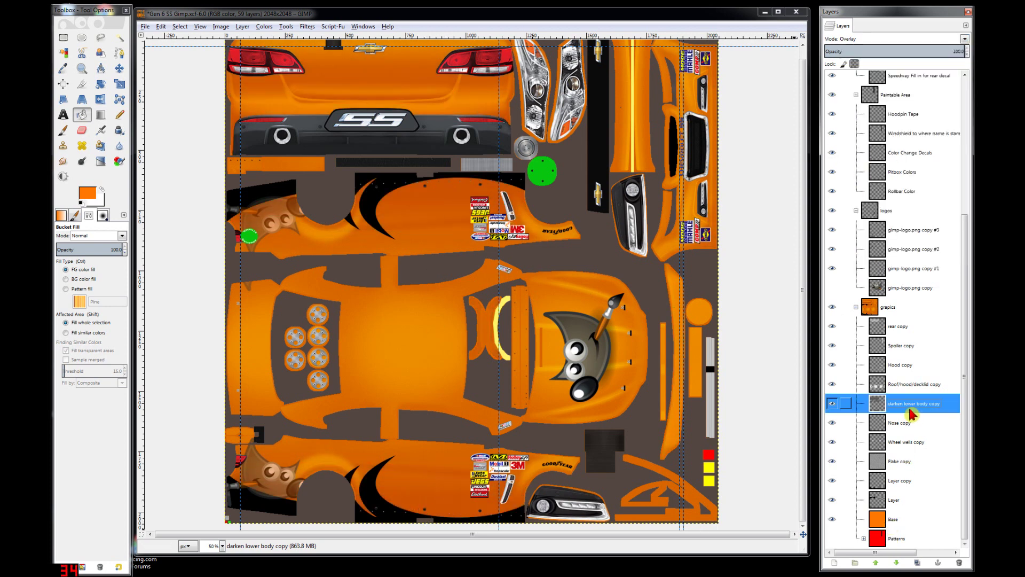
left_click(833, 409)
left_click(832, 406)
mouse_move(904, 46)
left_mouse_down()
mouse_move(892, 48)
mouse_move(909, 52)
left_mouse_up()
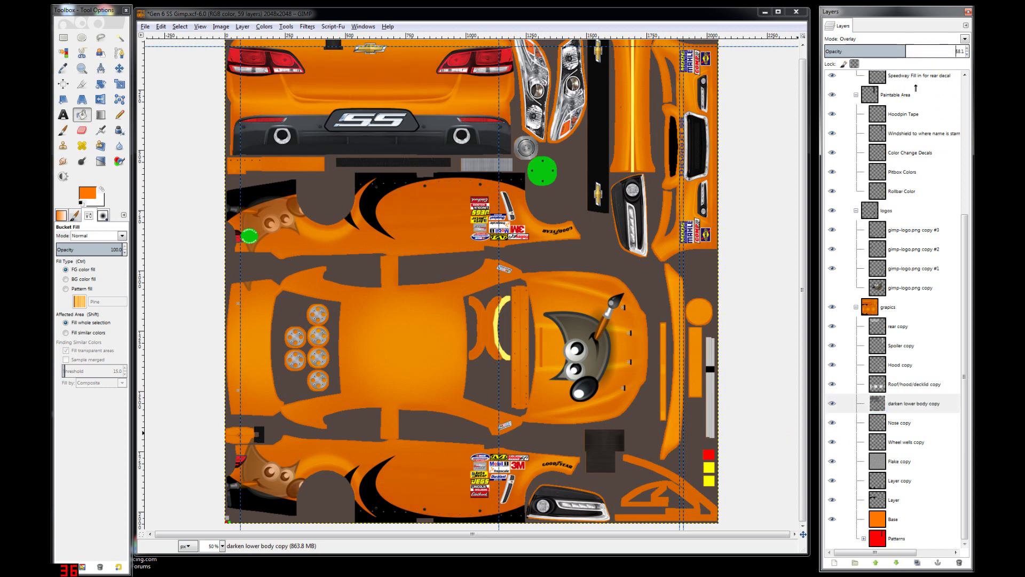
key("minus")
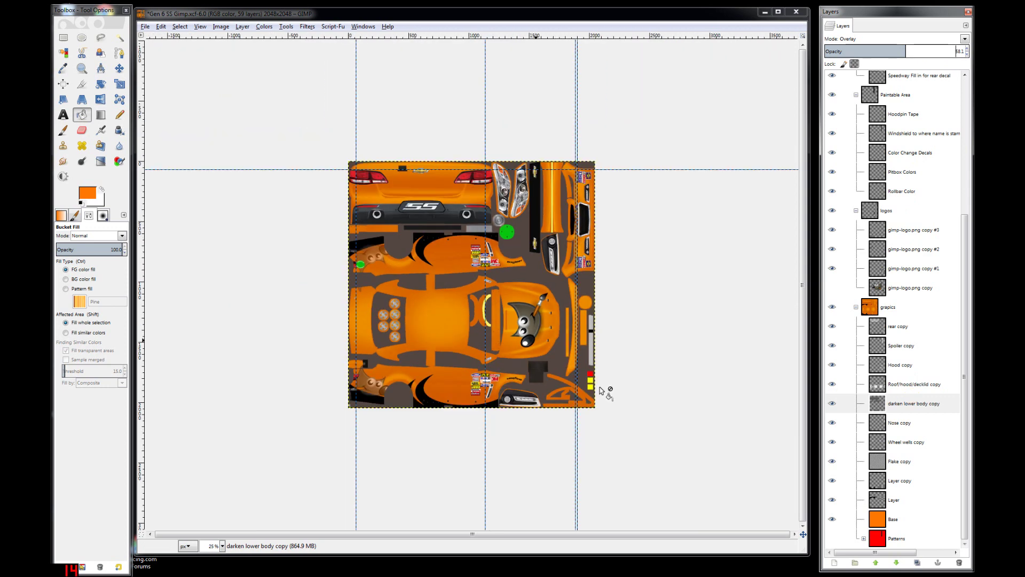
key("plus")
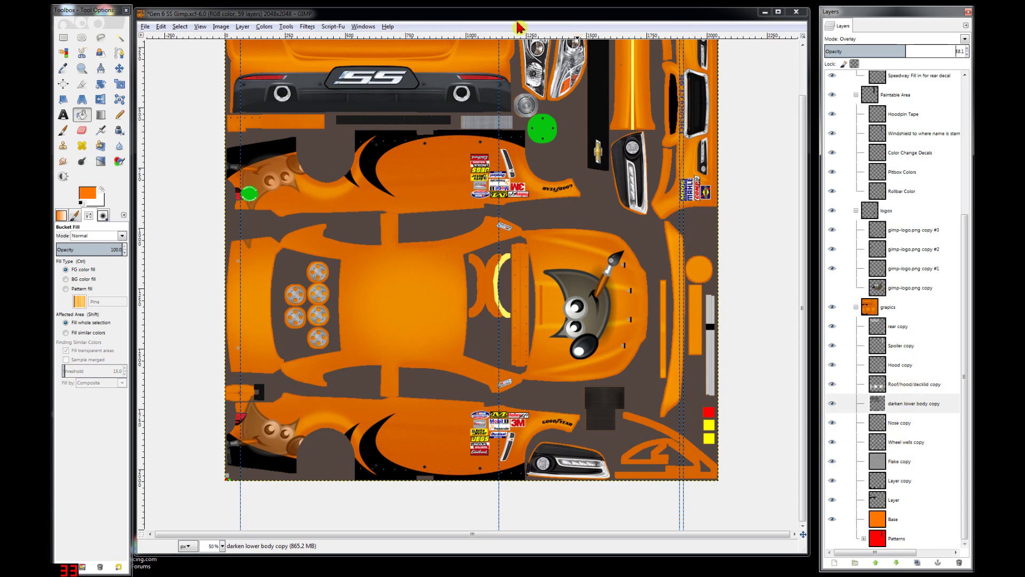
- Open Export Image and browse to Documents > iRacing > paint > stockcars chevyss
left_click(145, 26)
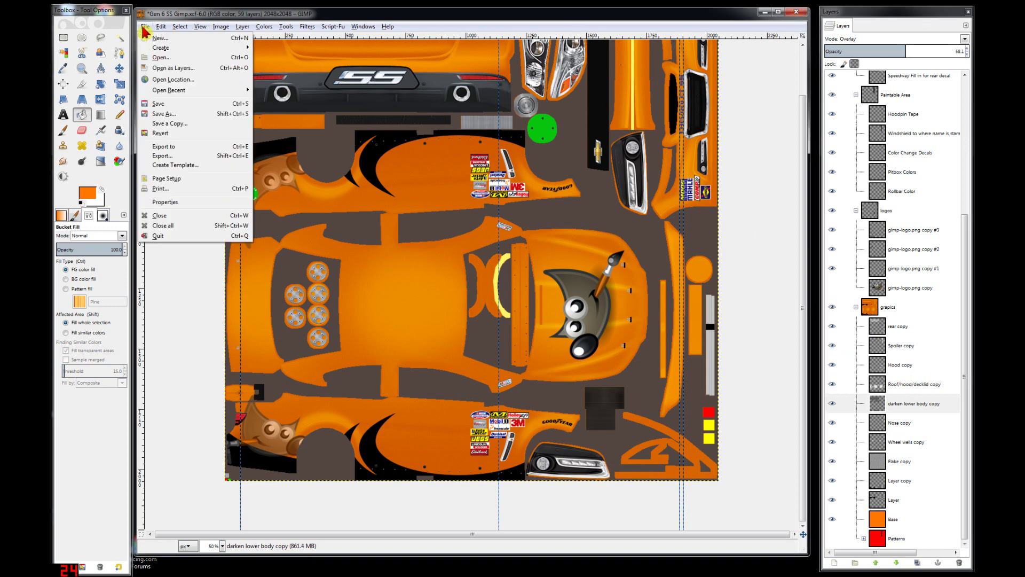
left_click(188, 156)
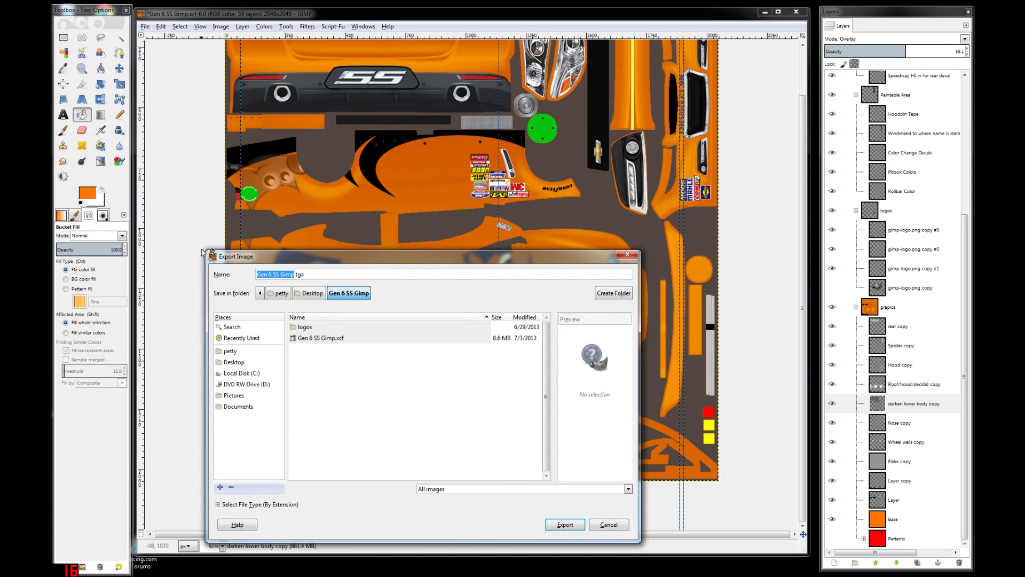
left_click(240, 407)
double_click(304, 437)
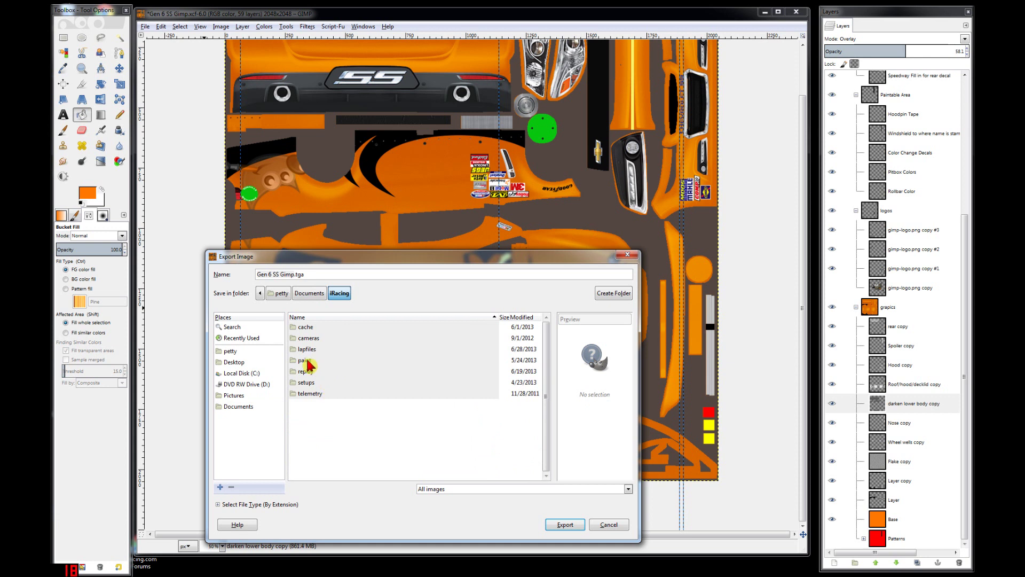
double_click(305, 360)
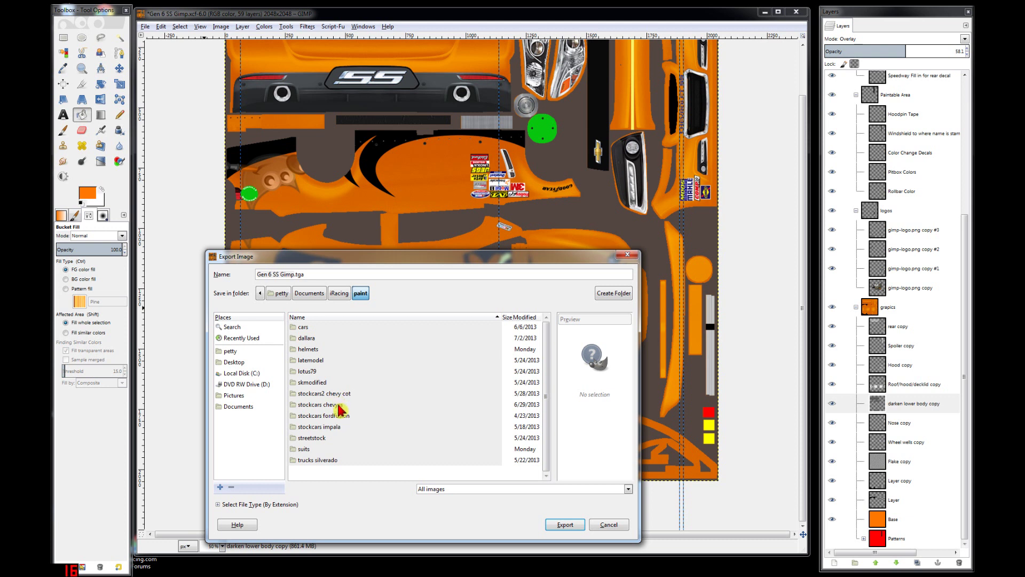
left_click(303, 327)
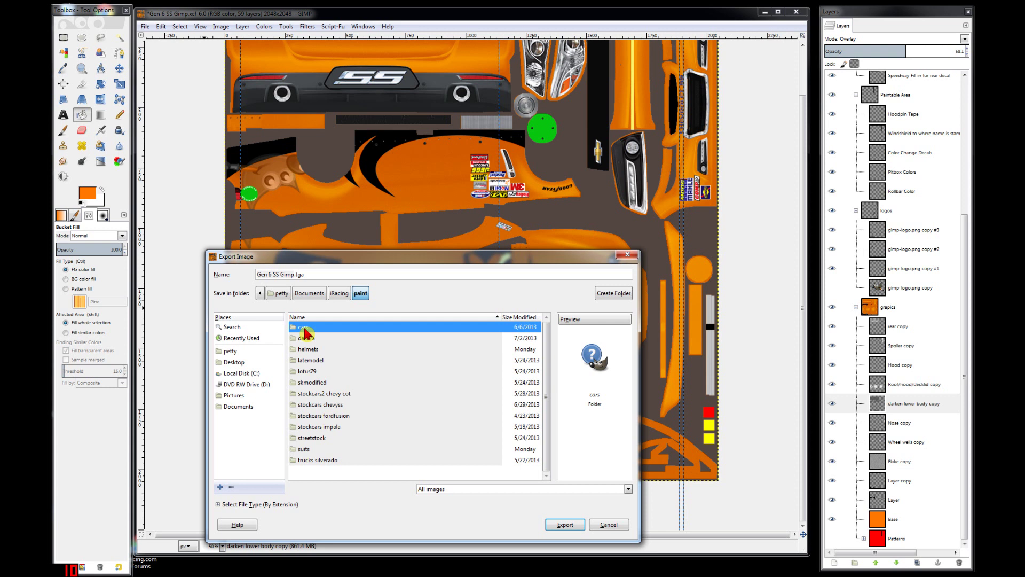
left_click(328, 405)
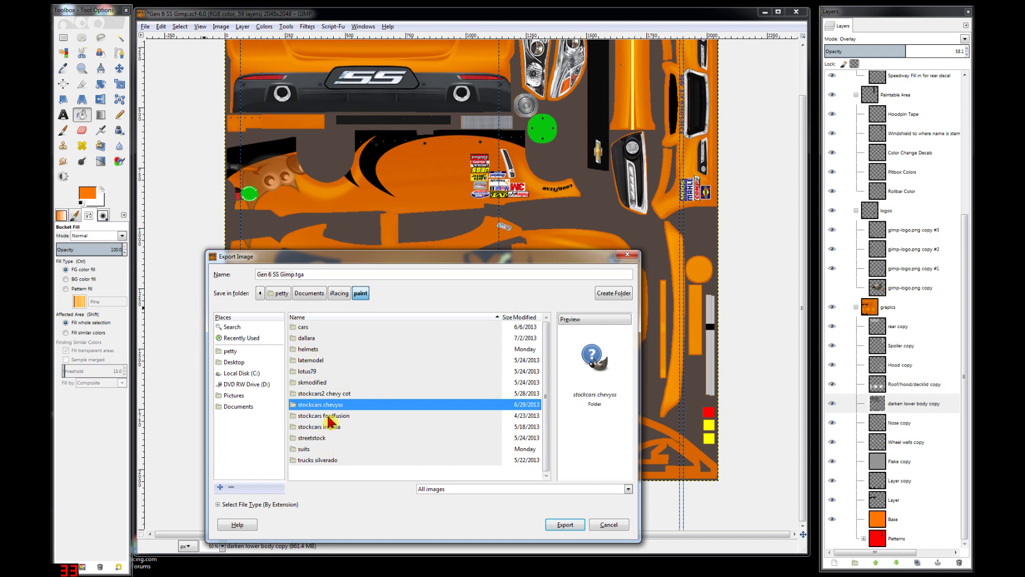
left_click(305, 329)
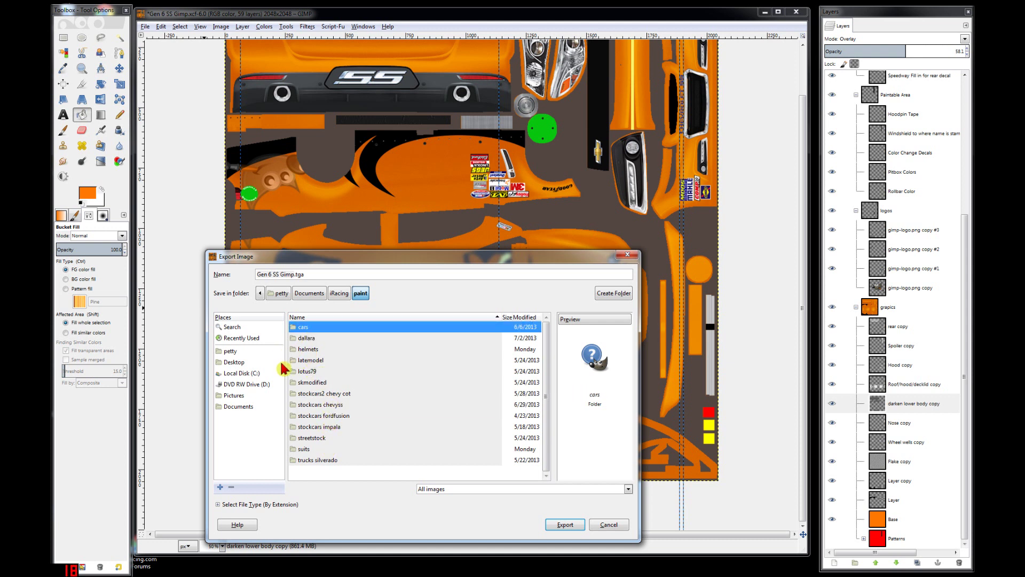
double_click(333, 405)
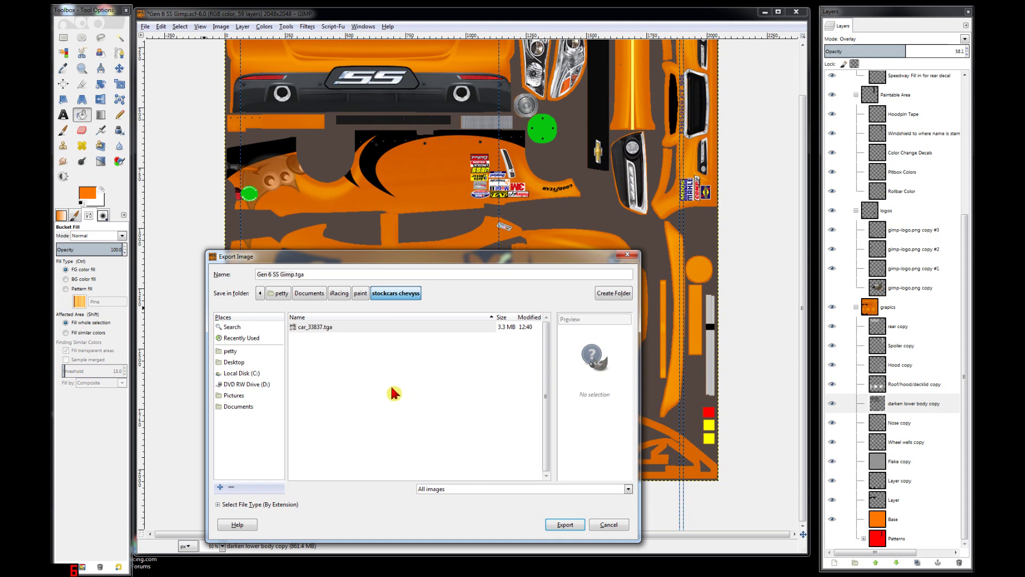
left_click(365, 295)
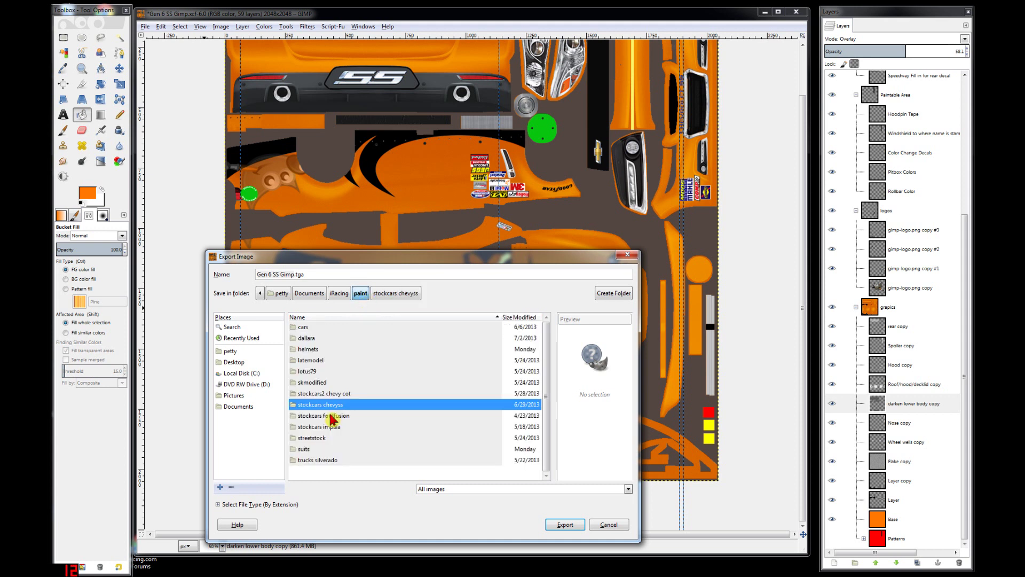
- Export over car_33837.tga, confirming Replace and the TGA export options
double_click(321, 404)
double_click(327, 327)
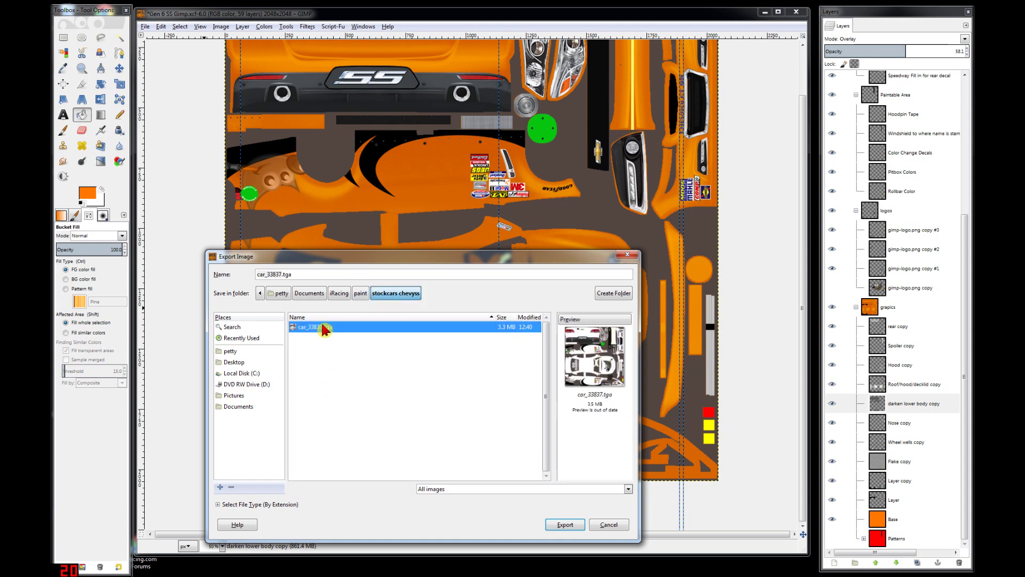
left_click(435, 443)
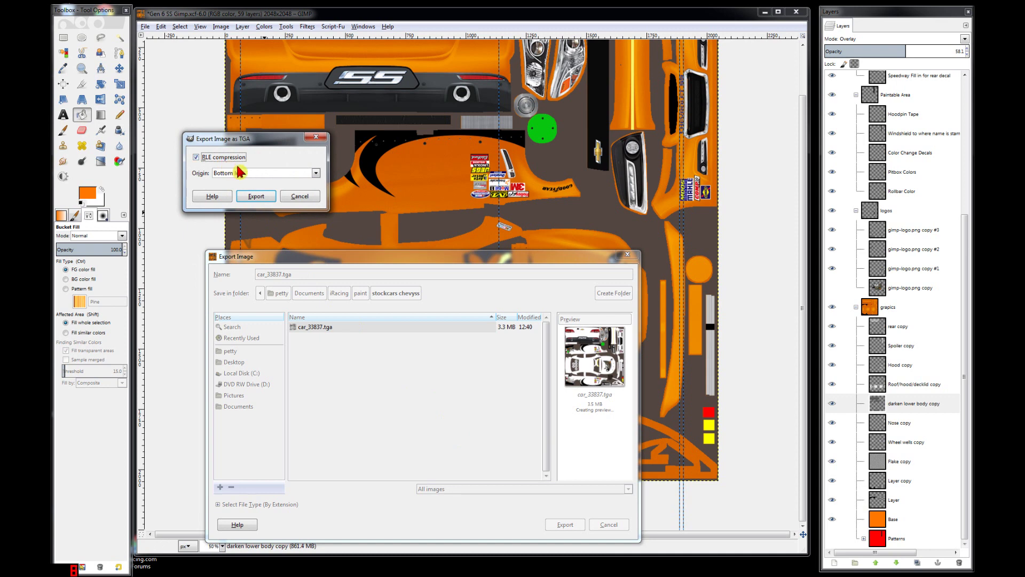
left_click(256, 195)
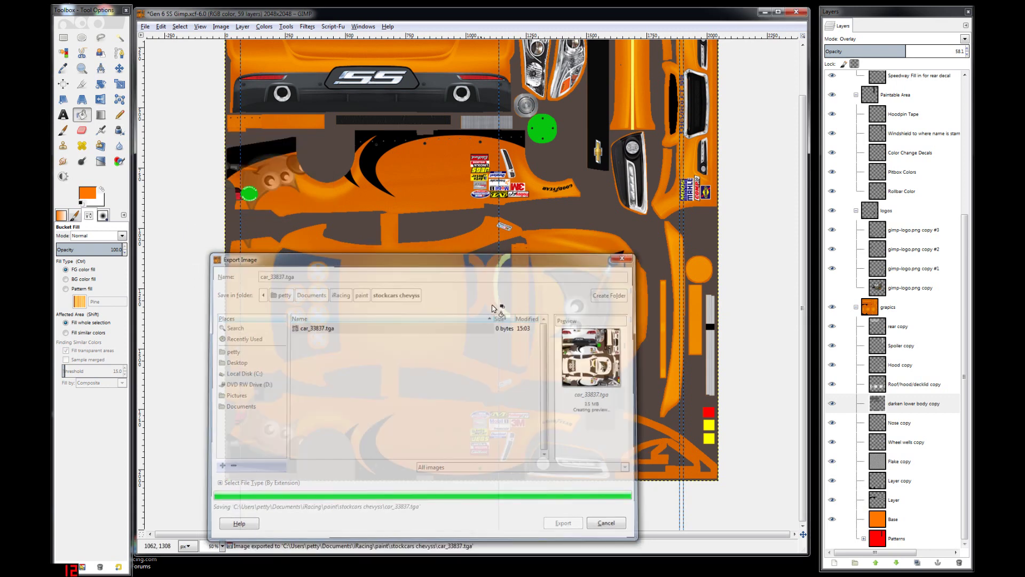
- Switch to iRacing, reload the car paint with Ctrl+R, and close the camera panel
mouse_move(807, 573)
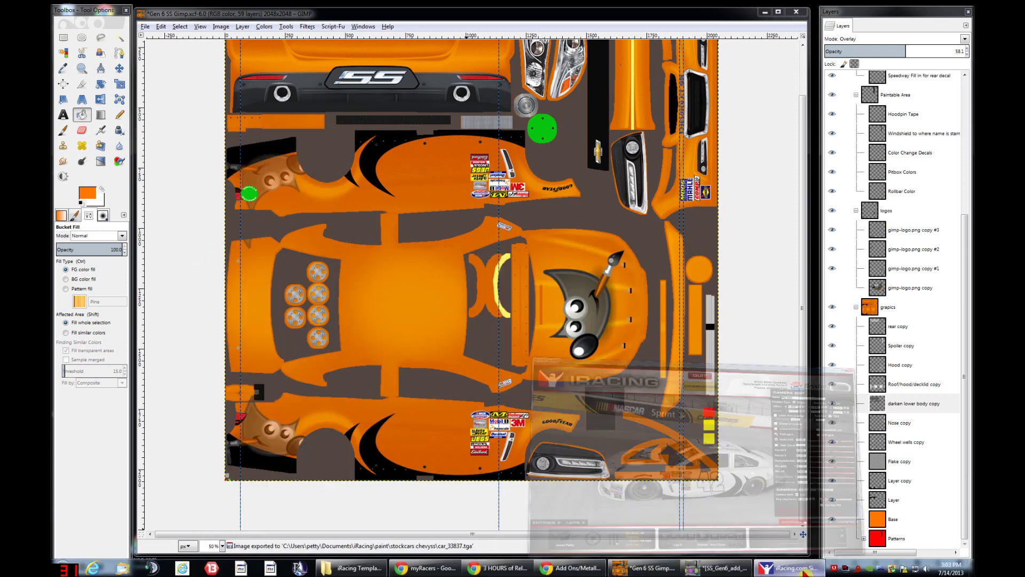
left_click(807, 572)
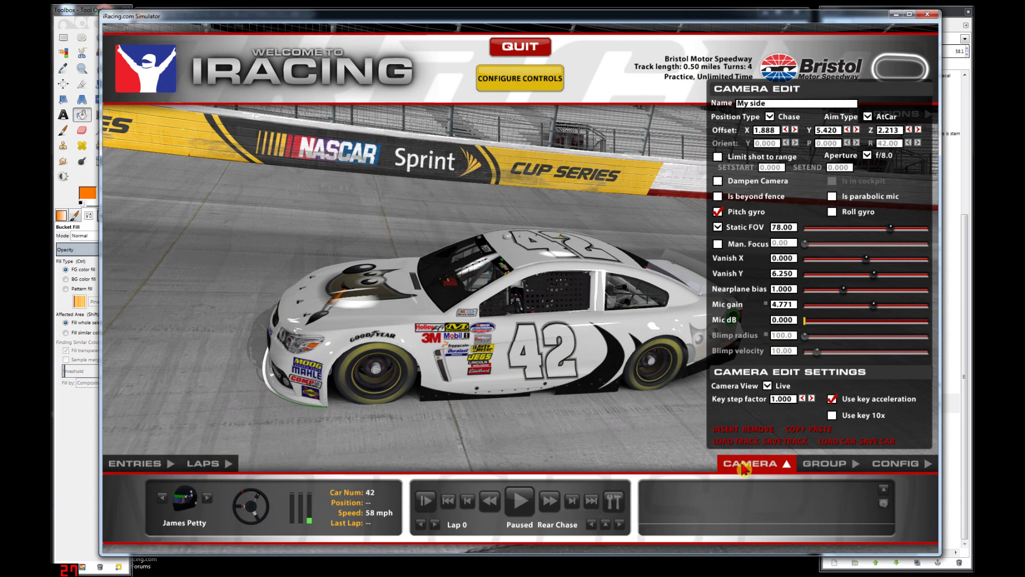
key("ctrl+r")
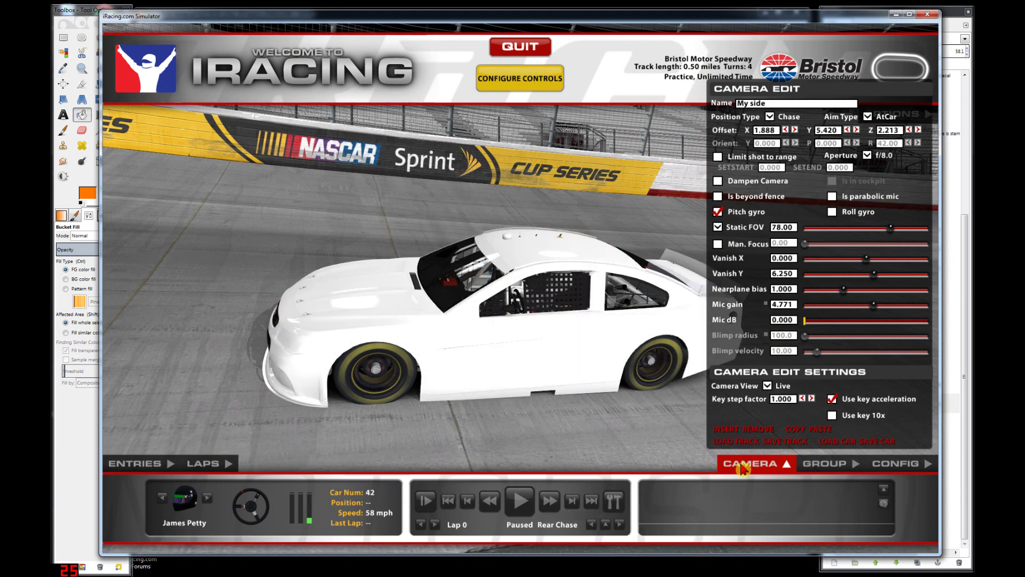
left_click(742, 464)
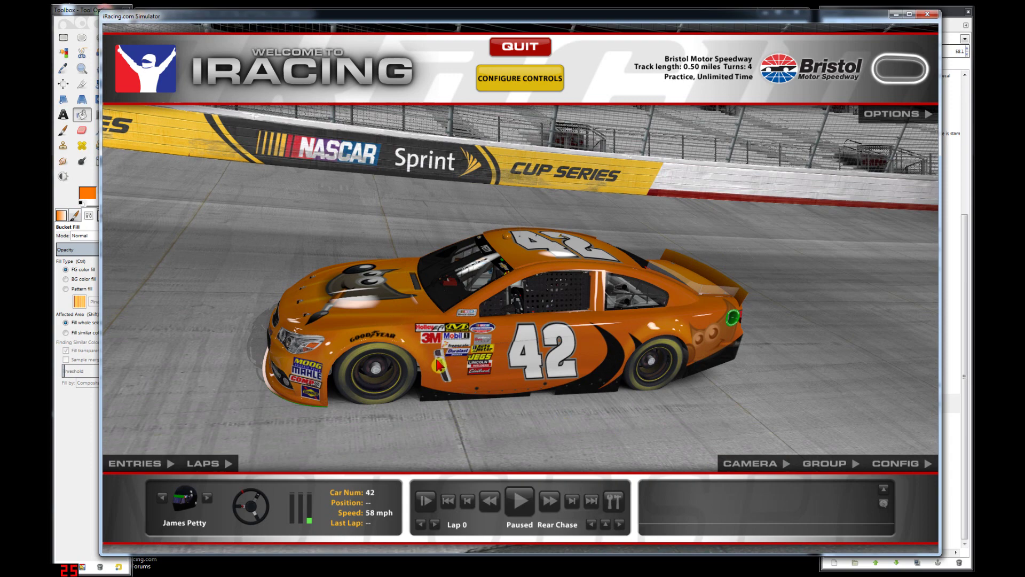
- Orbit the camera around the orange #42 car, then minimize iRacing
left_click_drag(559, 378, 419, 358)
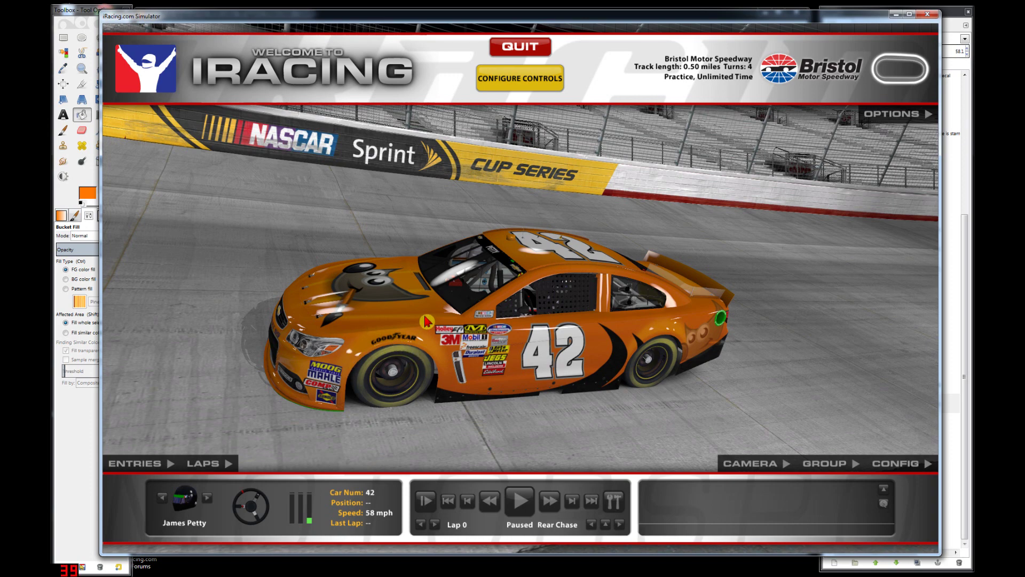
left_click_drag(404, 320, 526, 360)
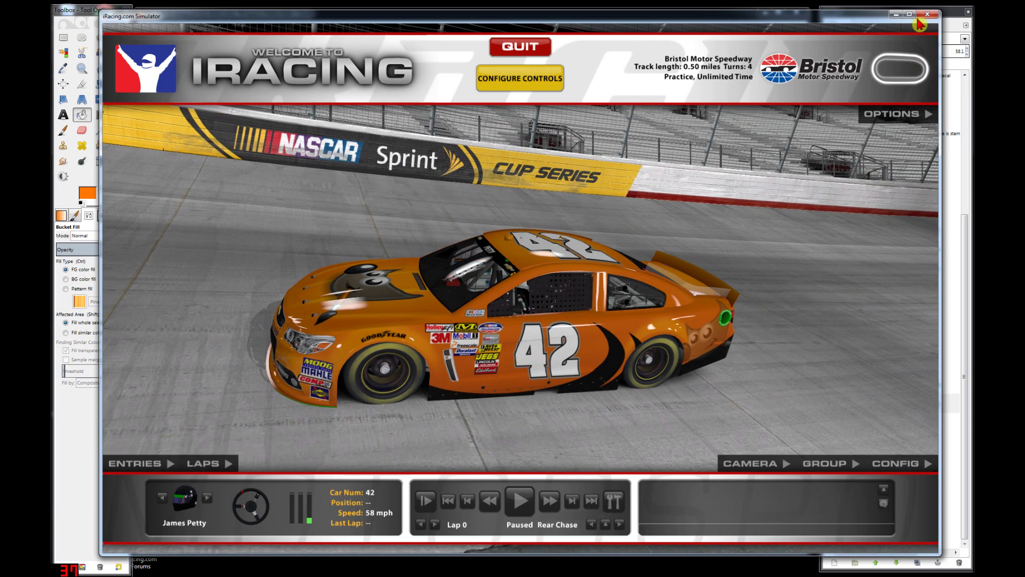
left_click(898, 15)
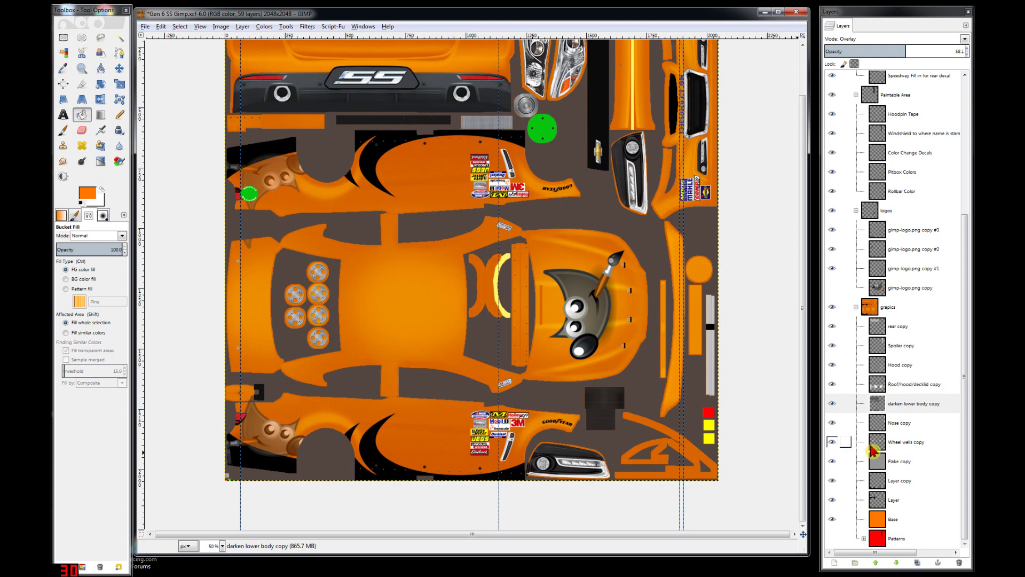
- Show the Hood copy layer, try Soft light, keep Overlay, and lower its opacity to about 30
left_click(900, 367)
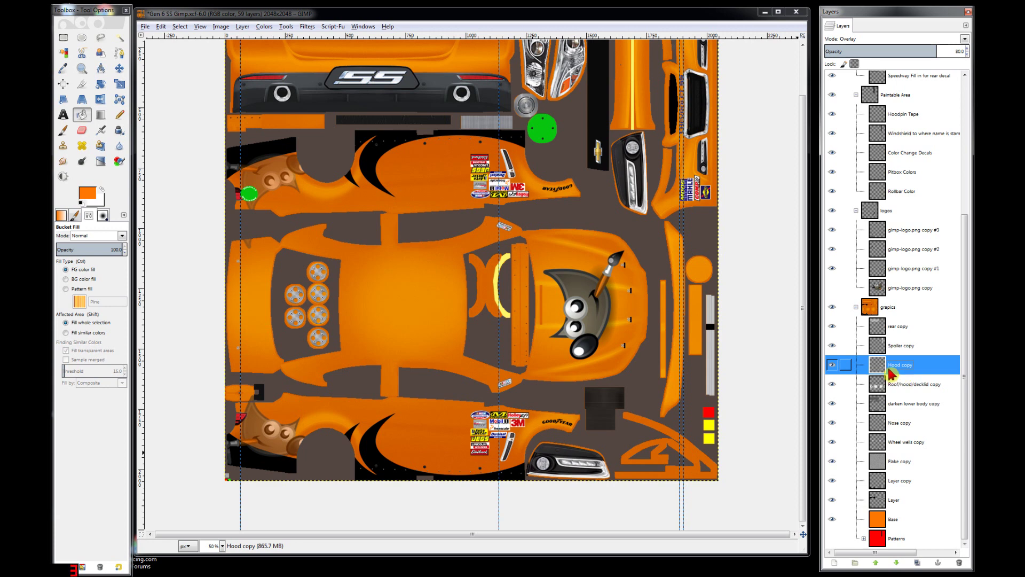
left_click(834, 367)
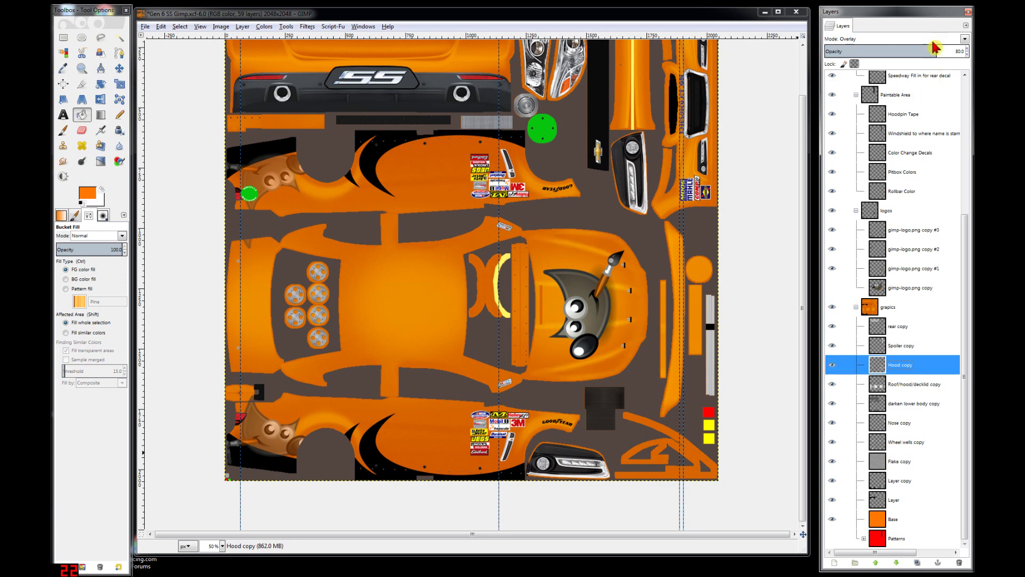
left_click(847, 41)
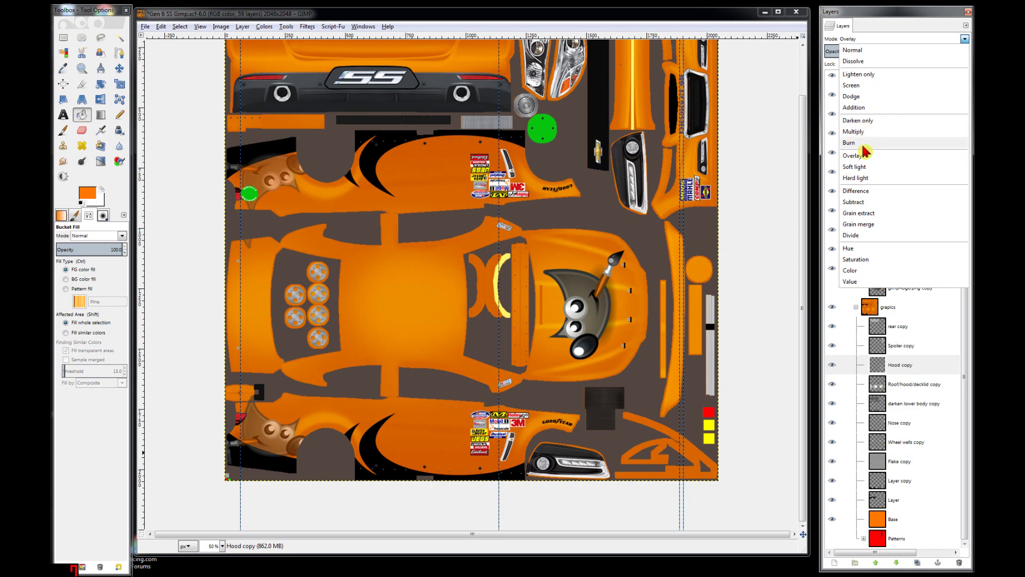
left_click(867, 168)
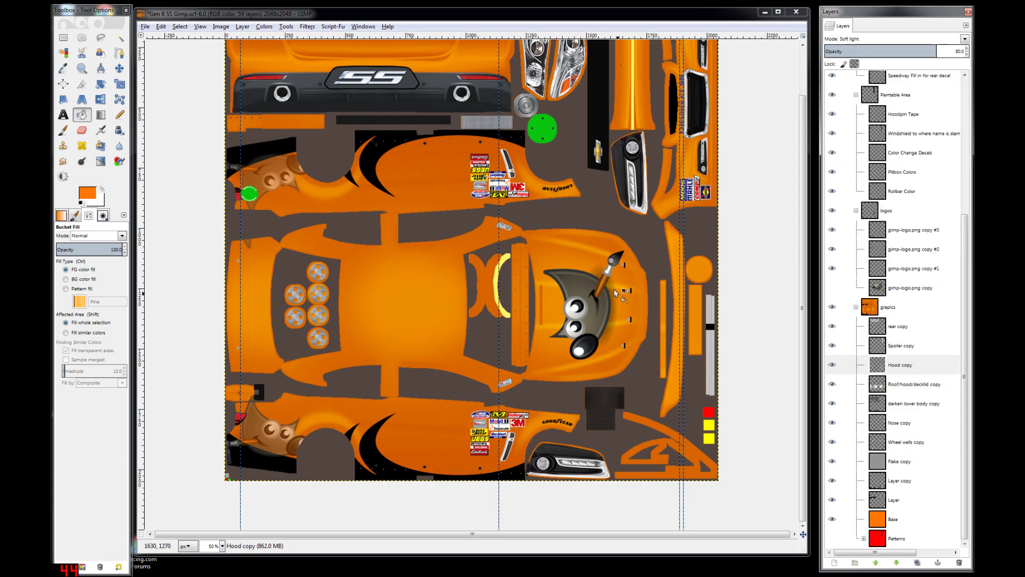
left_click(846, 42)
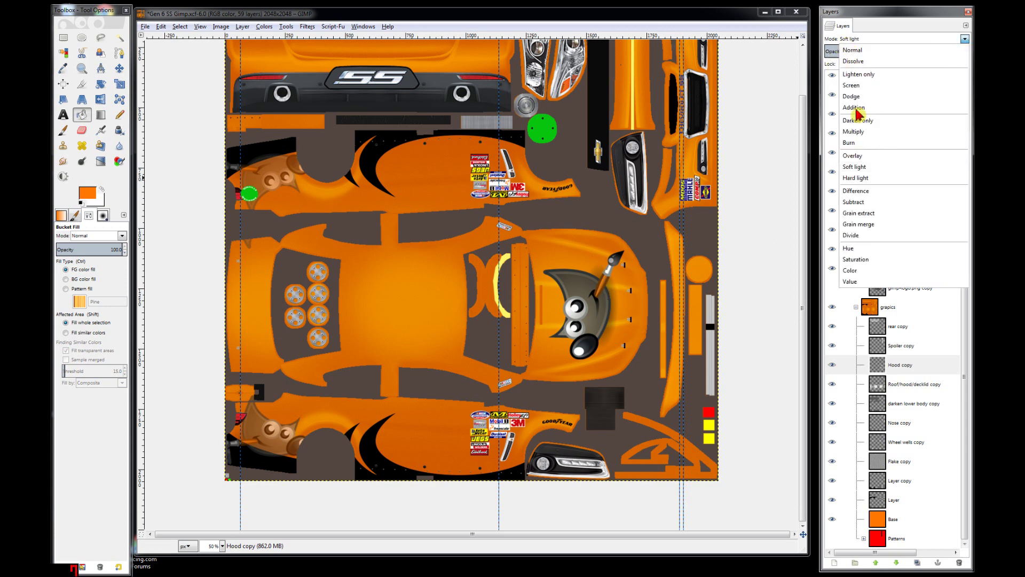
left_click(870, 155)
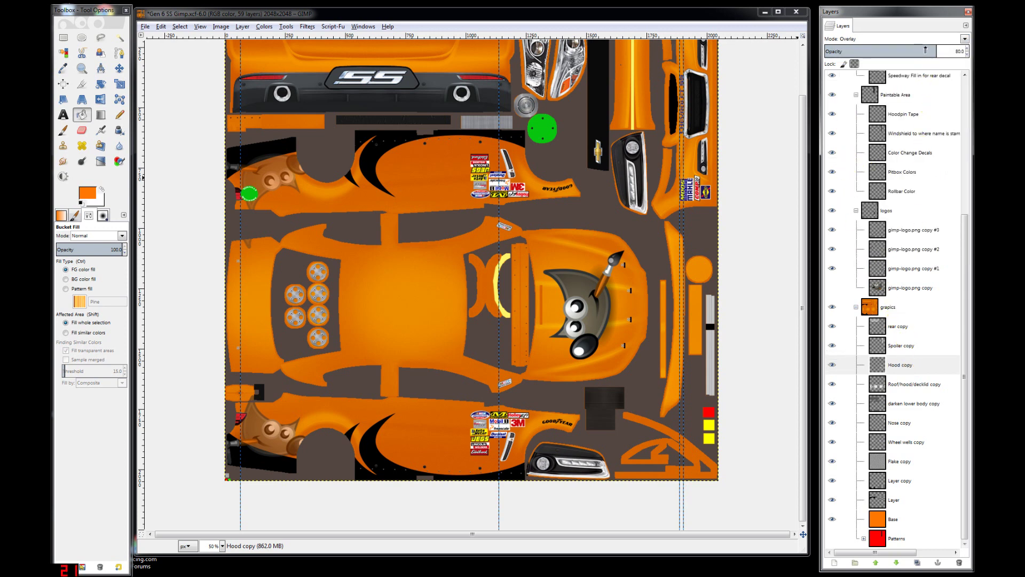
left_click_drag(922, 49, 870, 55)
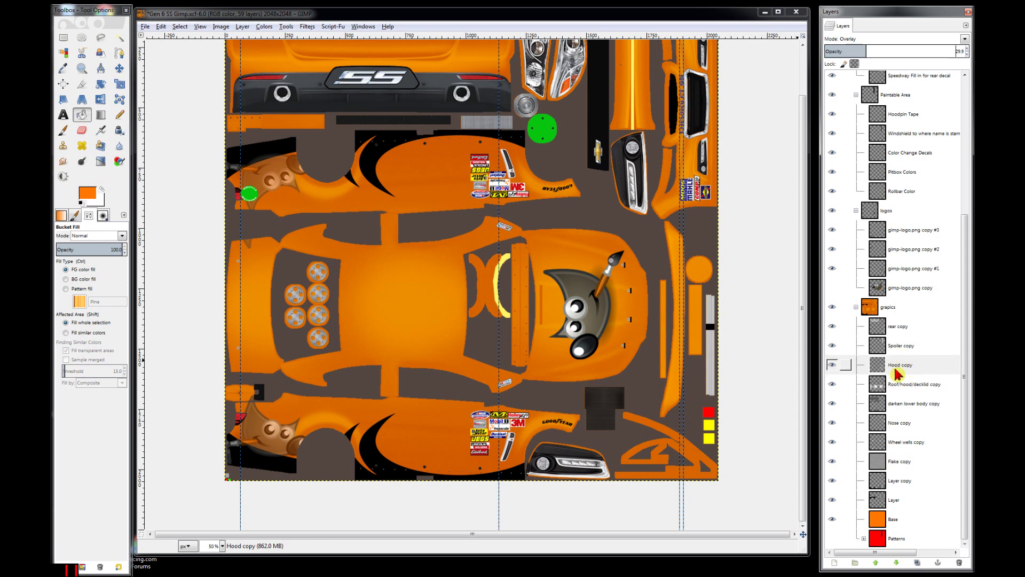
- Lower the Wheel wells copy layer's opacity to about 30
left_click(908, 450)
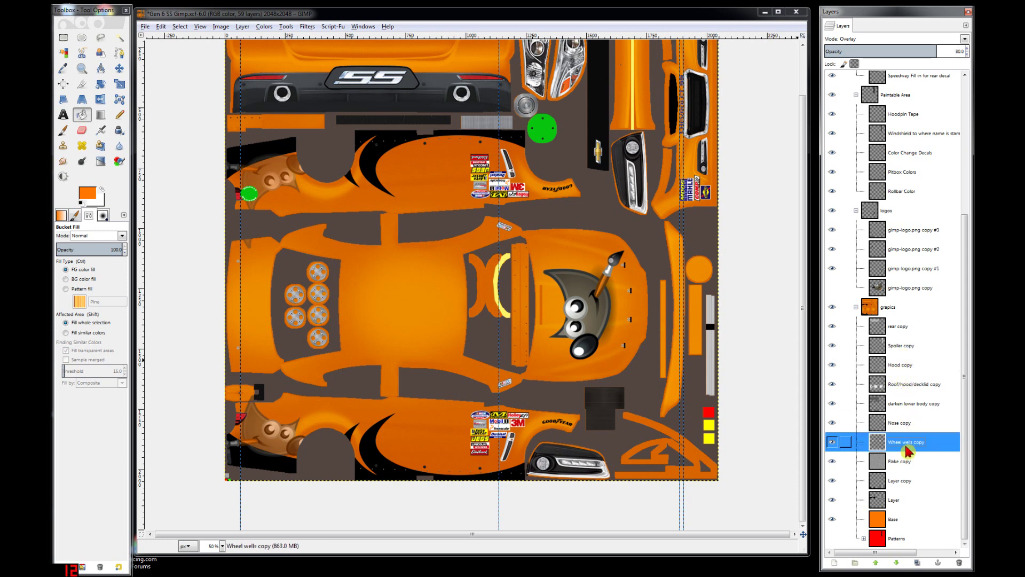
left_click(901, 372)
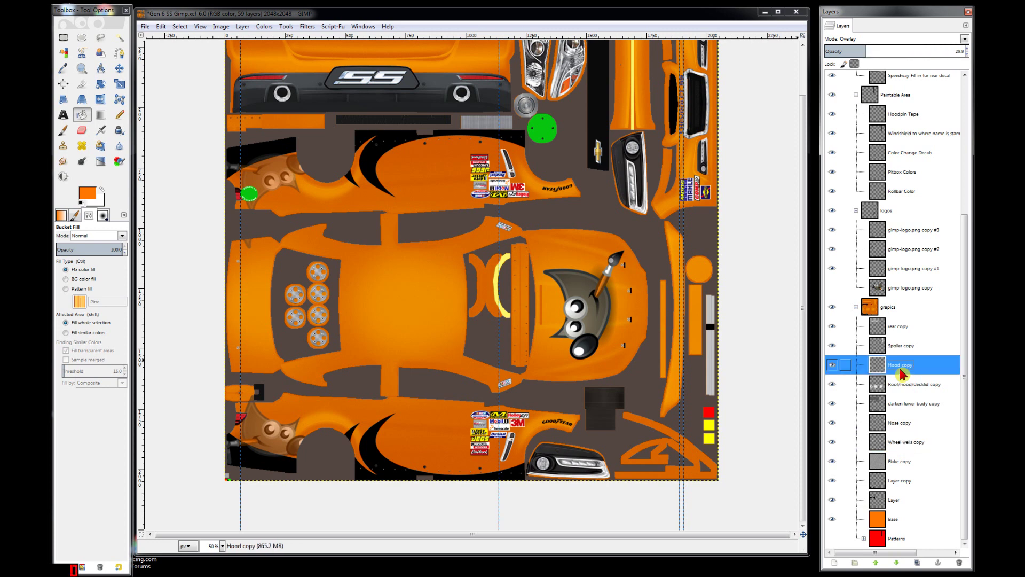
left_click(917, 444)
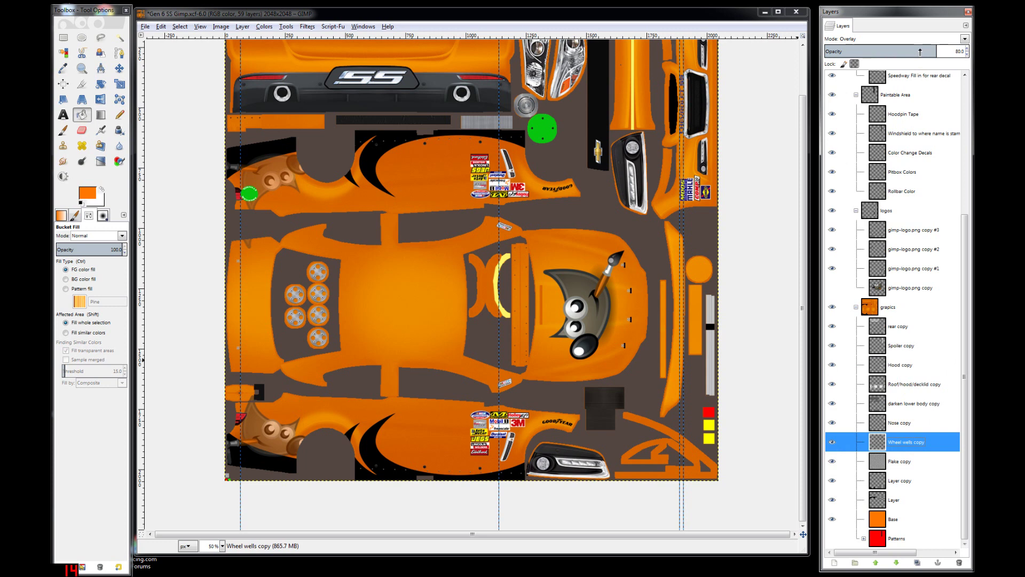
left_click_drag(920, 52, 866, 56)
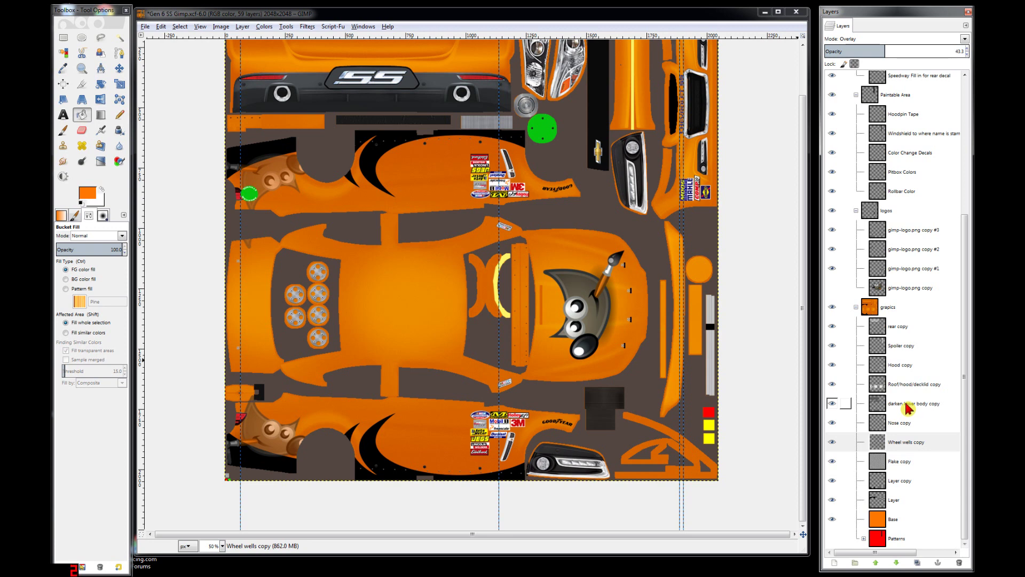
- Copy the side metallic layer from the add-ons file into the Gen 6 SS paint
mouse_move(713, 574)
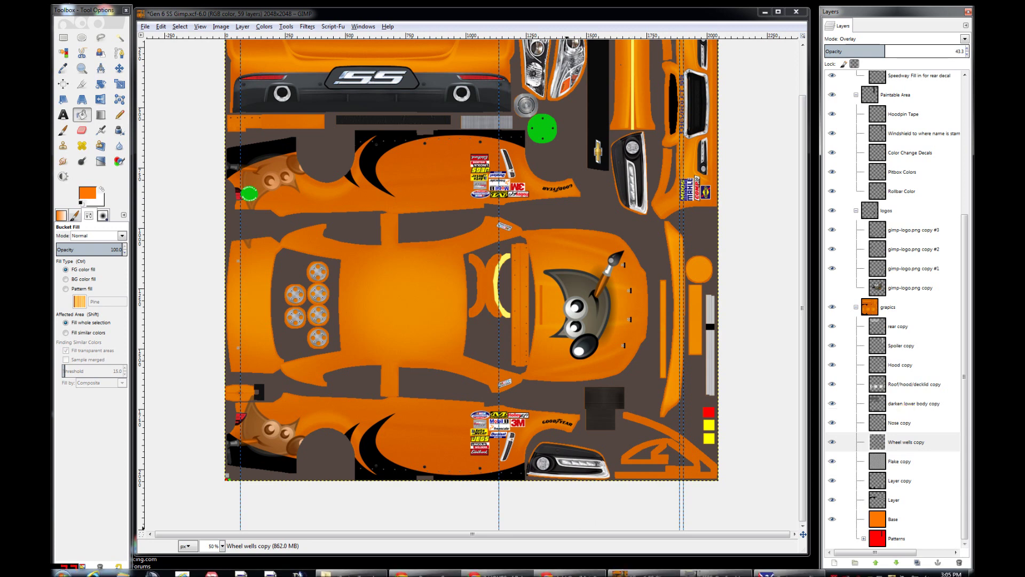
left_click(712, 571)
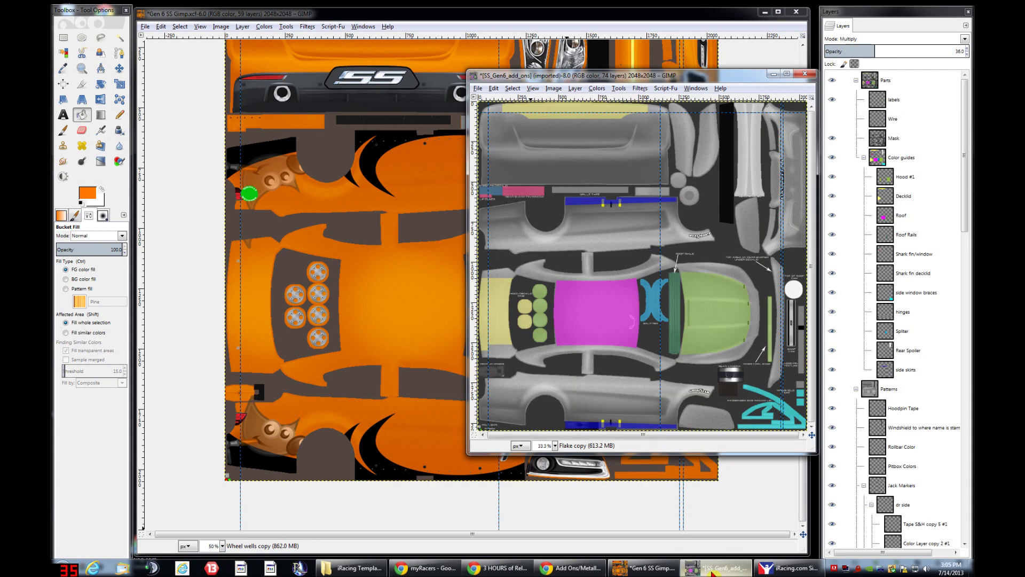
left_click_drag(968, 219, 968, 529)
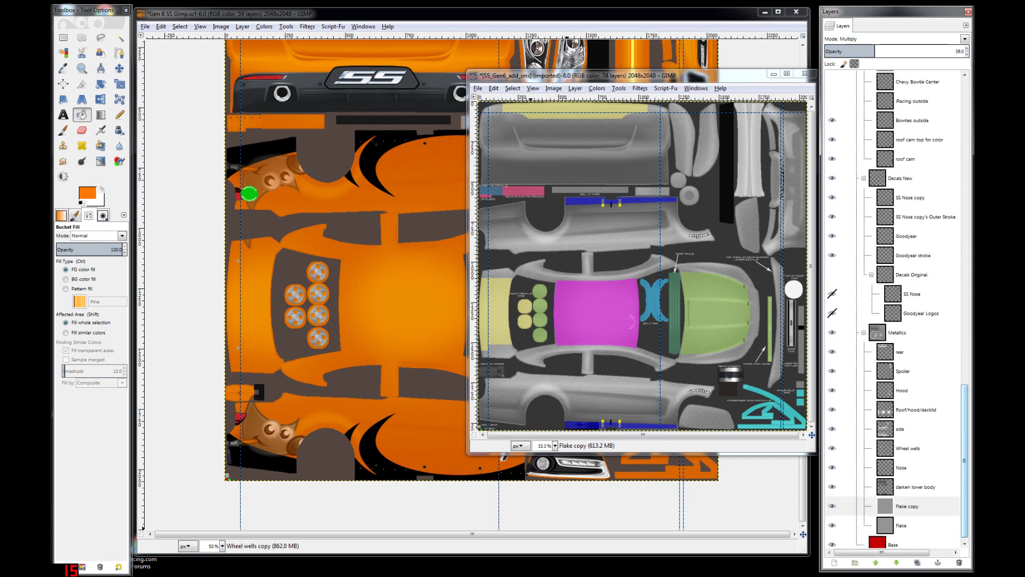
left_click(902, 430)
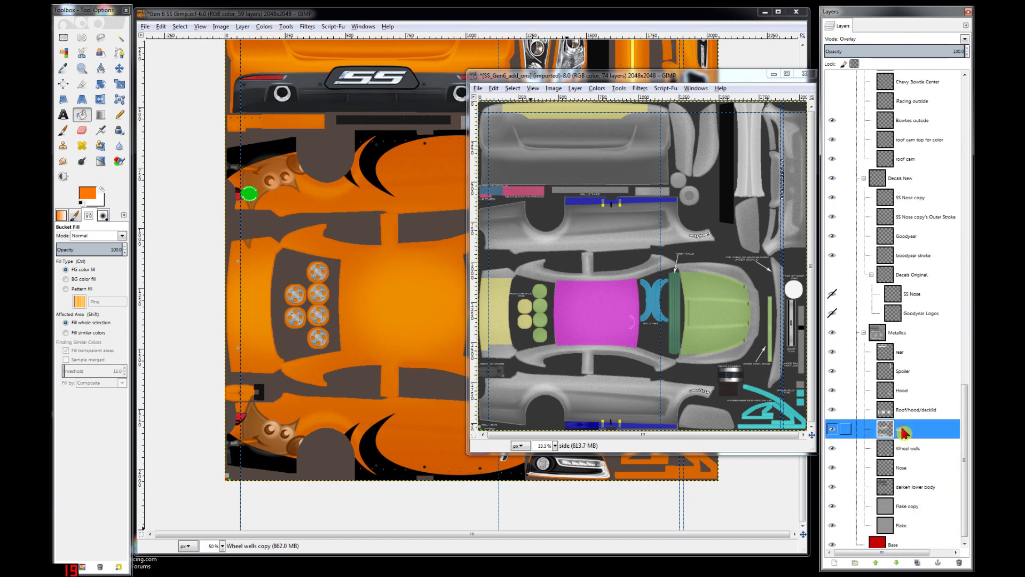
left_click_drag(902, 431, 352, 409)
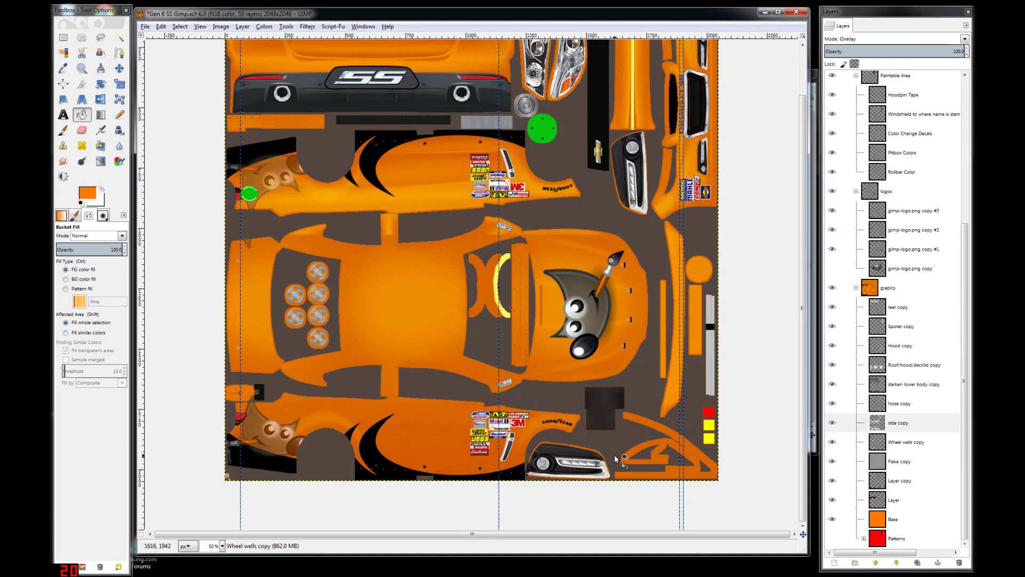
left_click_drag(614, 458, 615, 458)
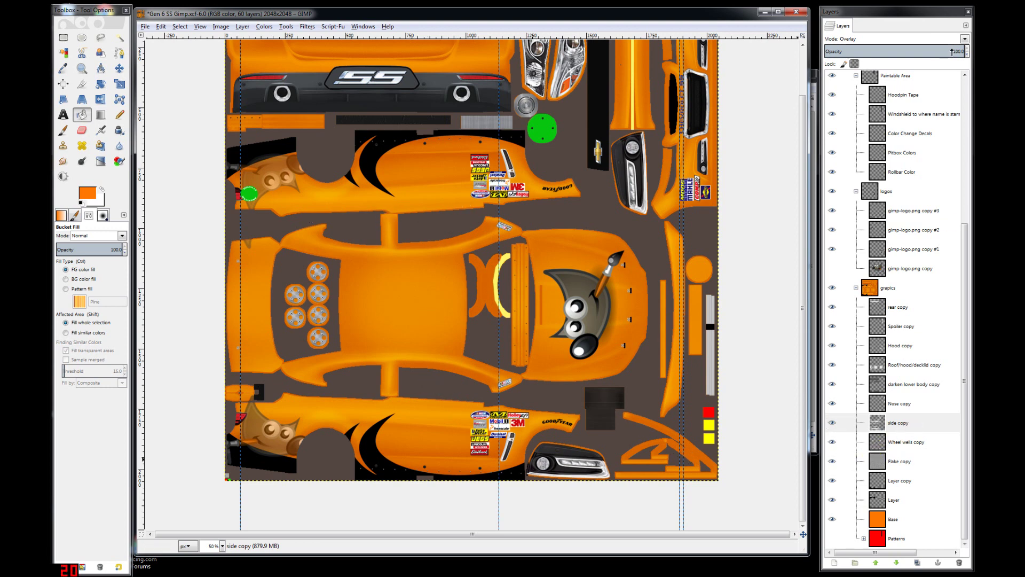
- Set the side copy layer to 72.9 opacity and export the paint as car_33837.tga
left_click_drag(952, 52, 928, 52)
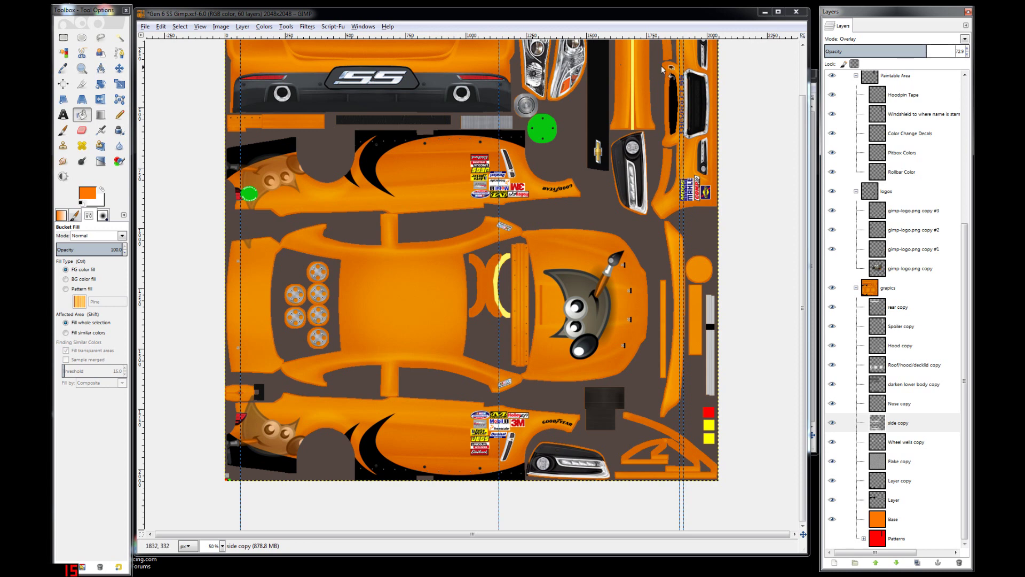
left_click(619, 29)
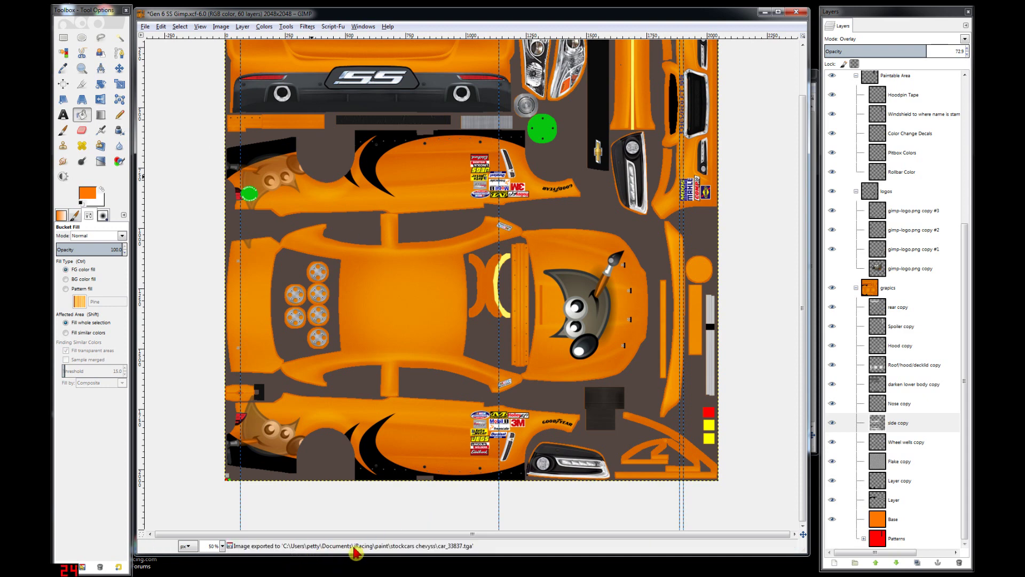
mouse_move(569, 575)
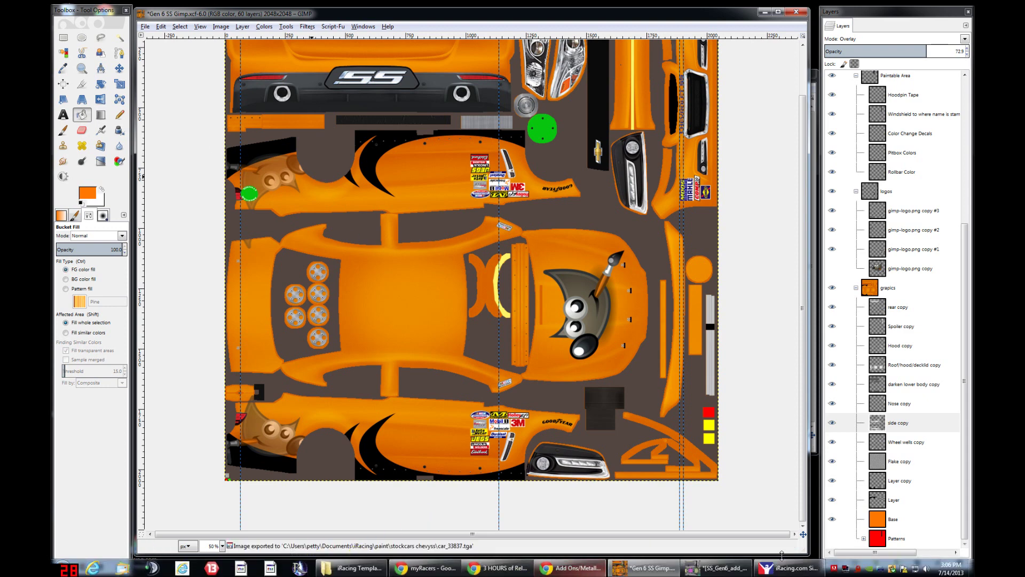
- Reload the new paint in iRacing and lower the camera Z offset to 2.013
left_click(789, 569)
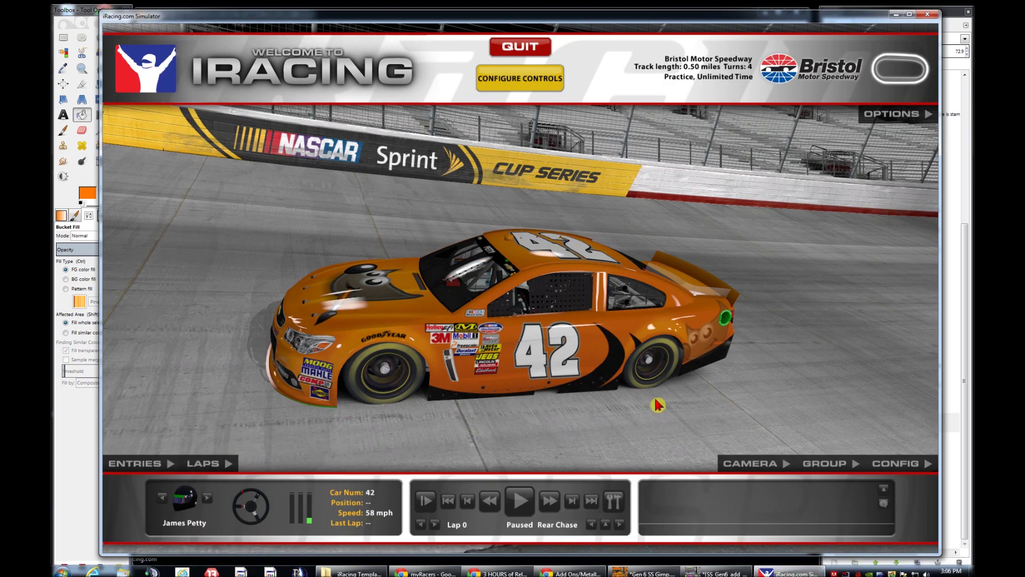
key("ctrl+r")
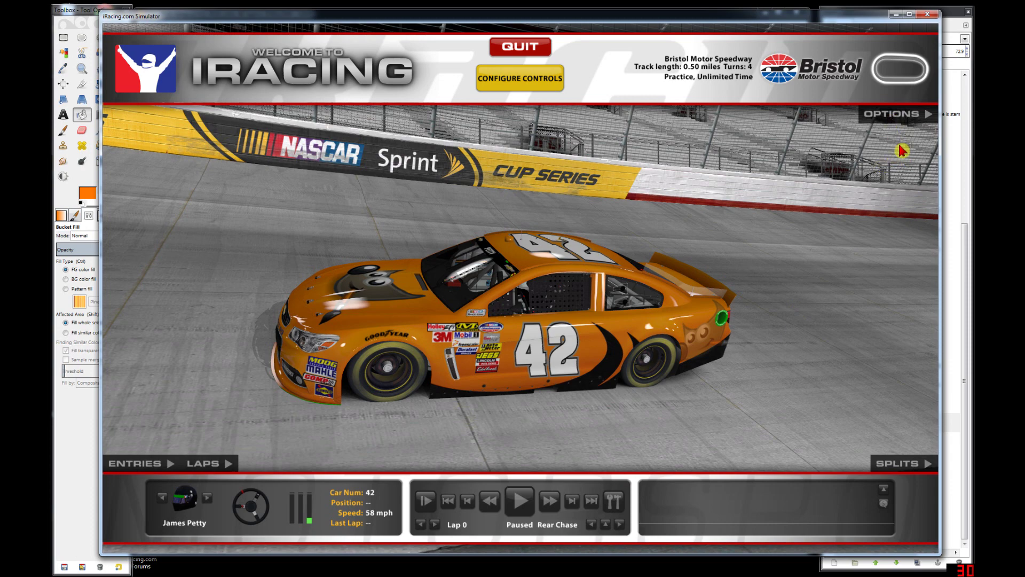
left_click(739, 466)
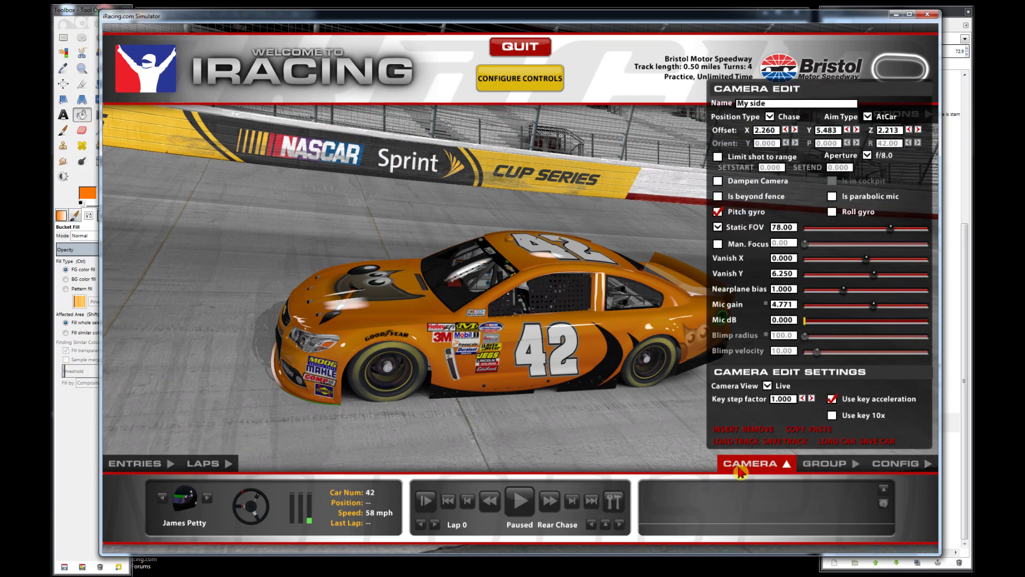
left_click(909, 131)
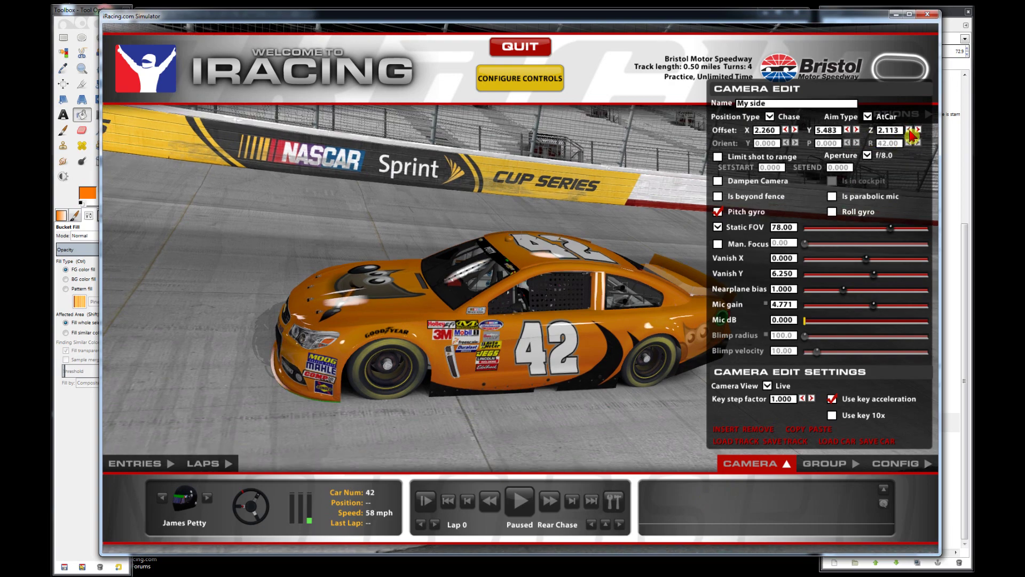
left_click(909, 131)
- Orbit the camera and scrub the replay to inspect the orange #42 livery, then return to GIMP
key("a")
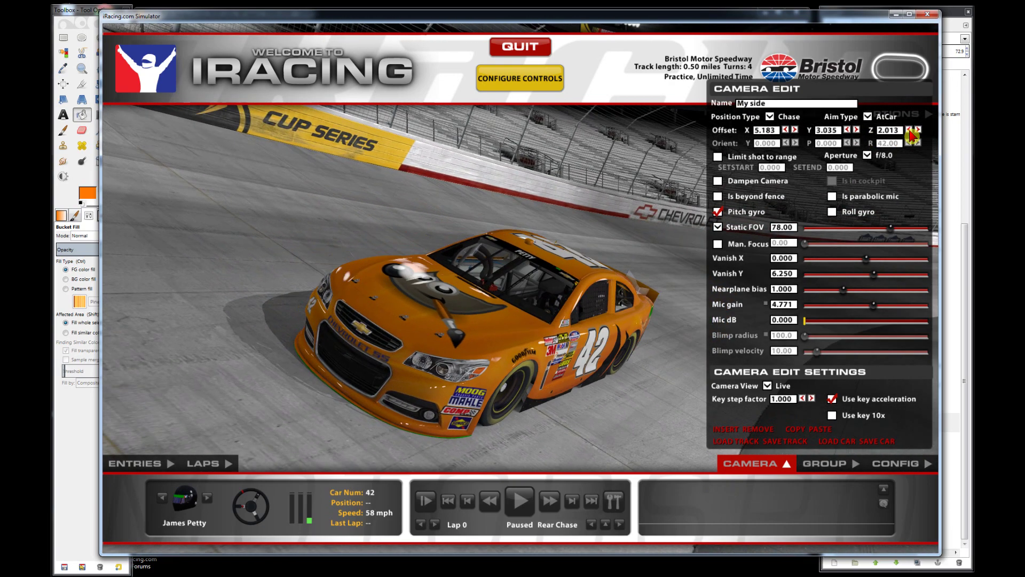
key("d")
key("d")
key("d")
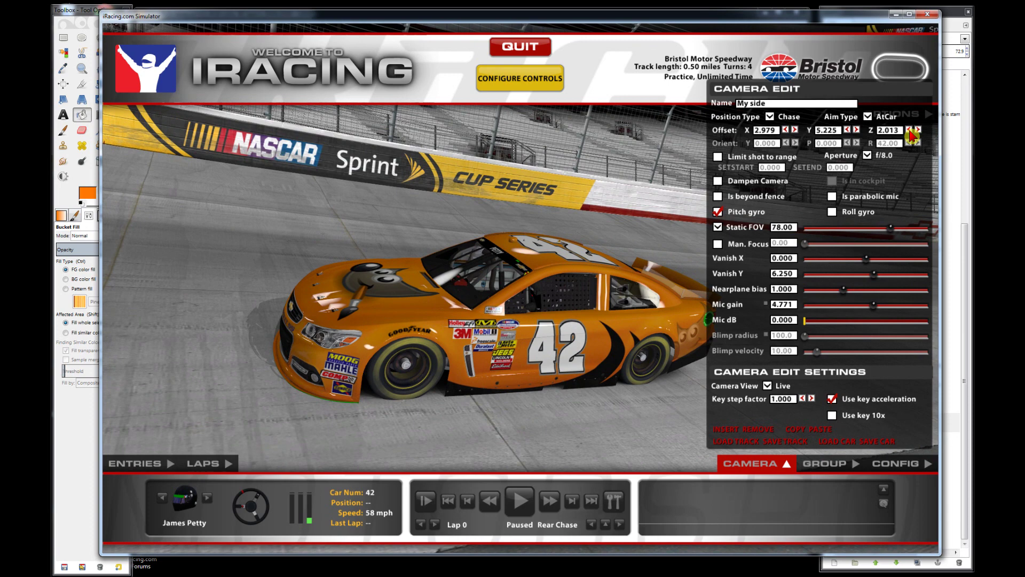
key("d")
key("d")
key("d")
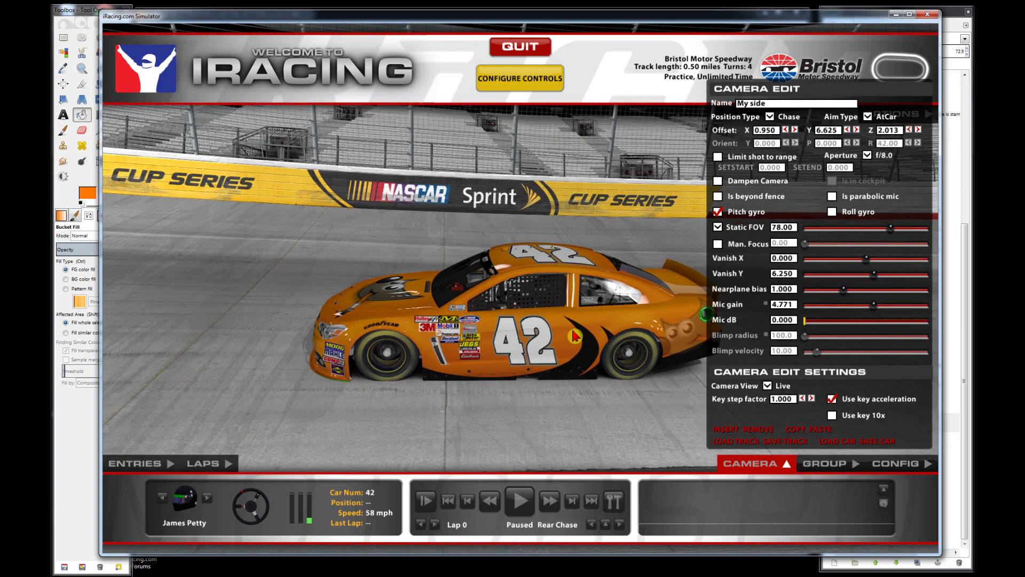
key("a")
key("a")
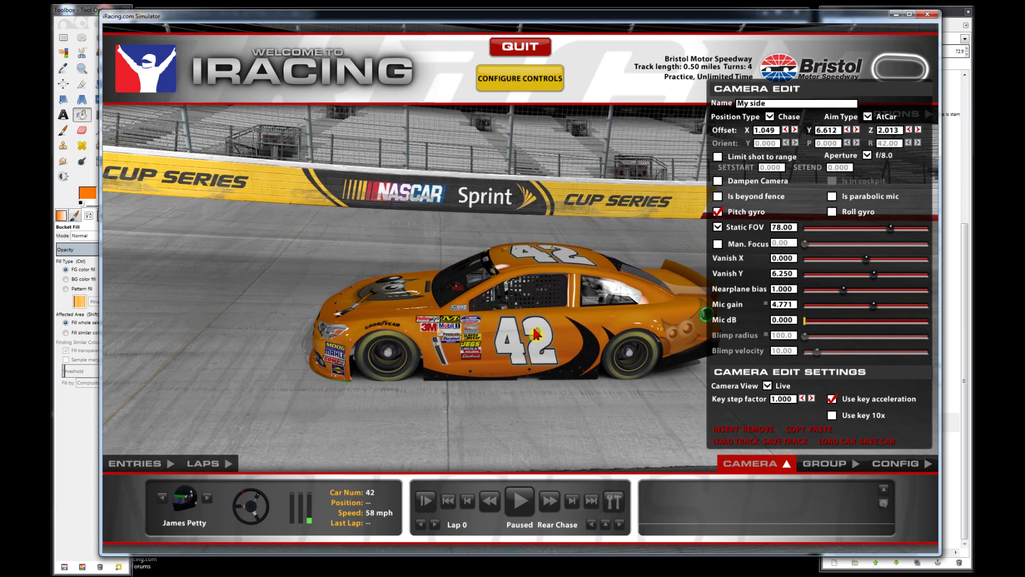
left_click(448, 500)
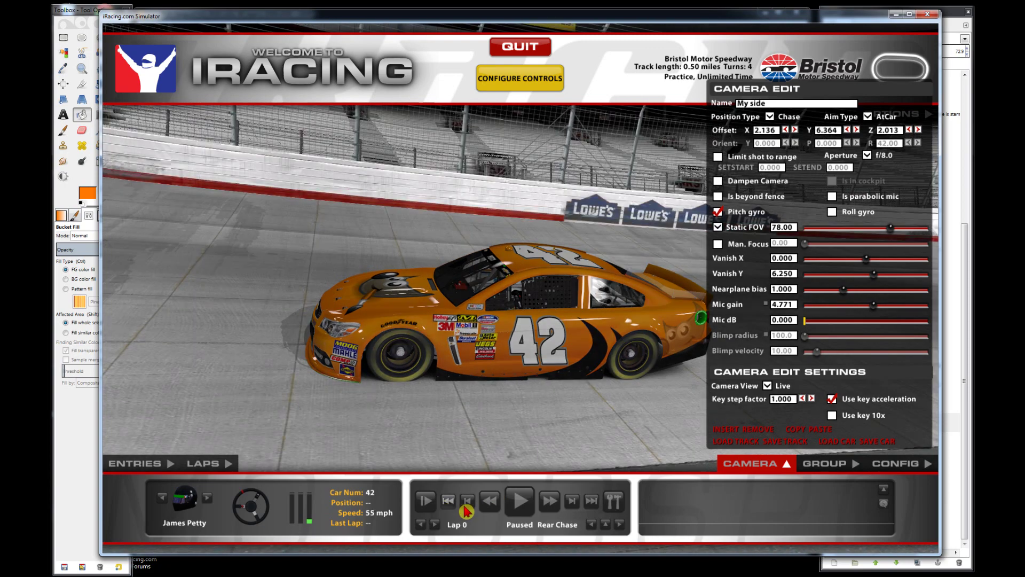
left_click(571, 500)
left_click(491, 500)
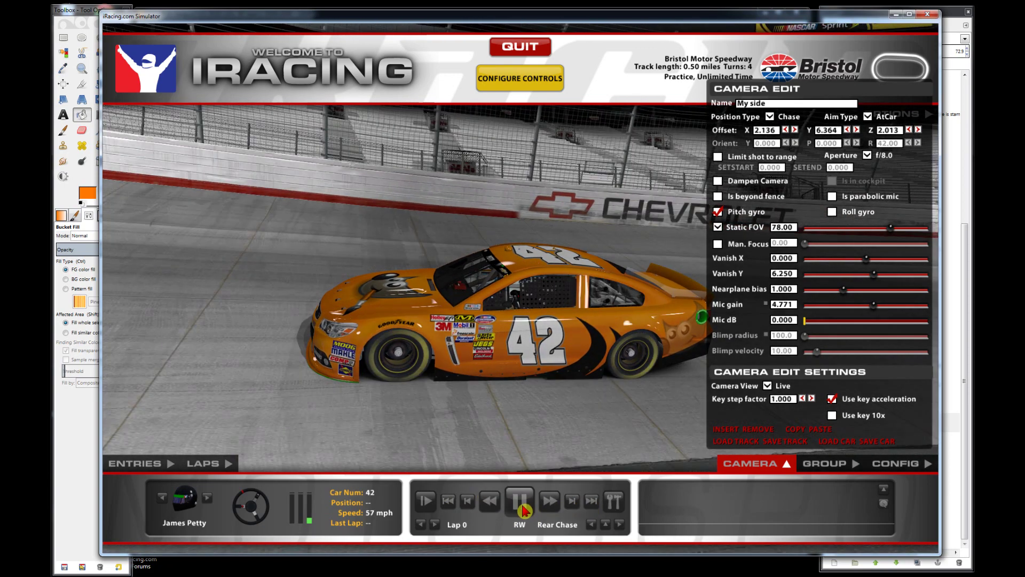
left_click(523, 506)
left_click(523, 506)
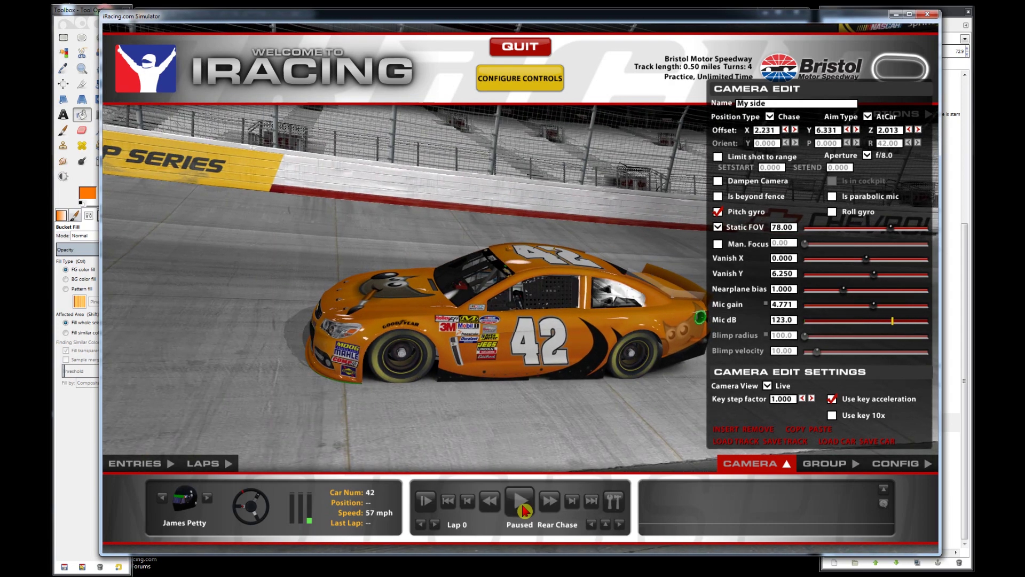
key("a")
key("d")
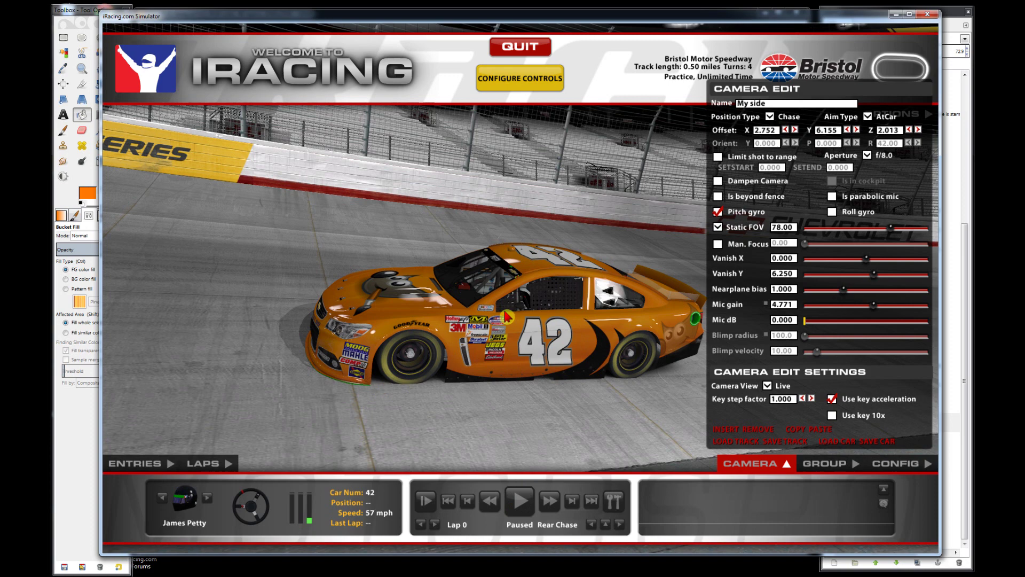
left_click(897, 14)
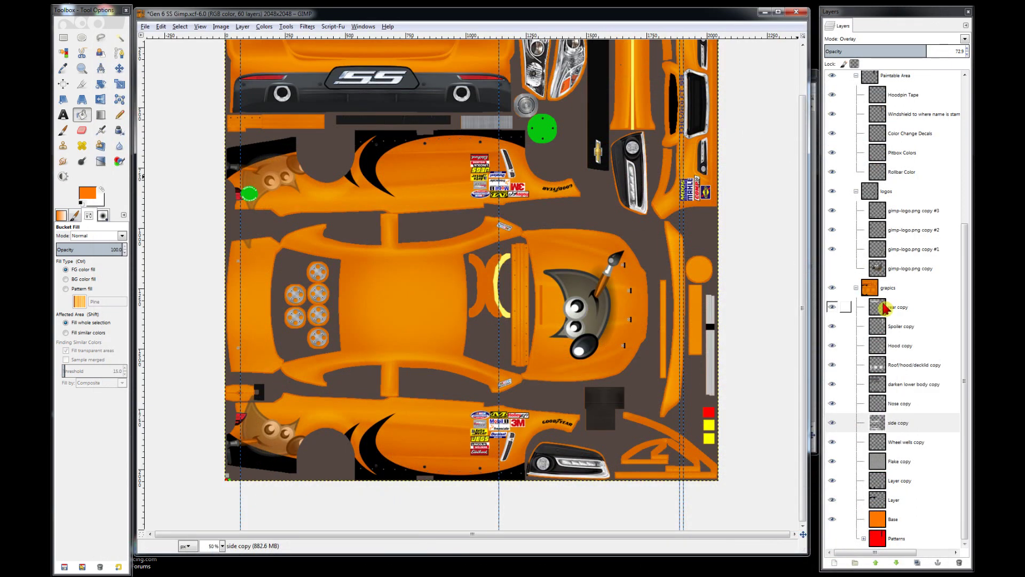
- Hide 'Layer copy' and 'Layer' to remove the black swooshes and dots from the sides
left_click(906, 480)
left_click(831, 480)
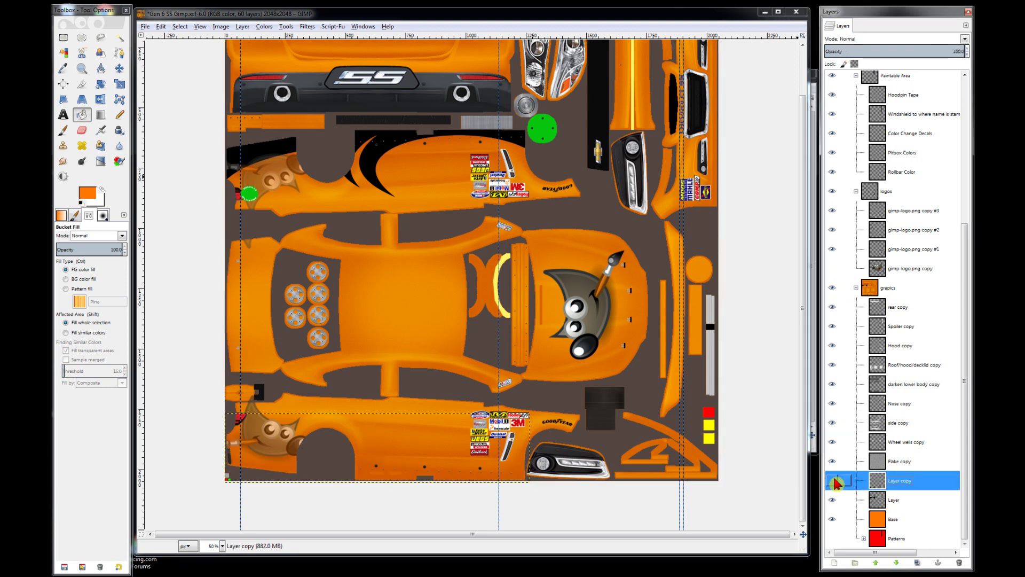
left_click(836, 501)
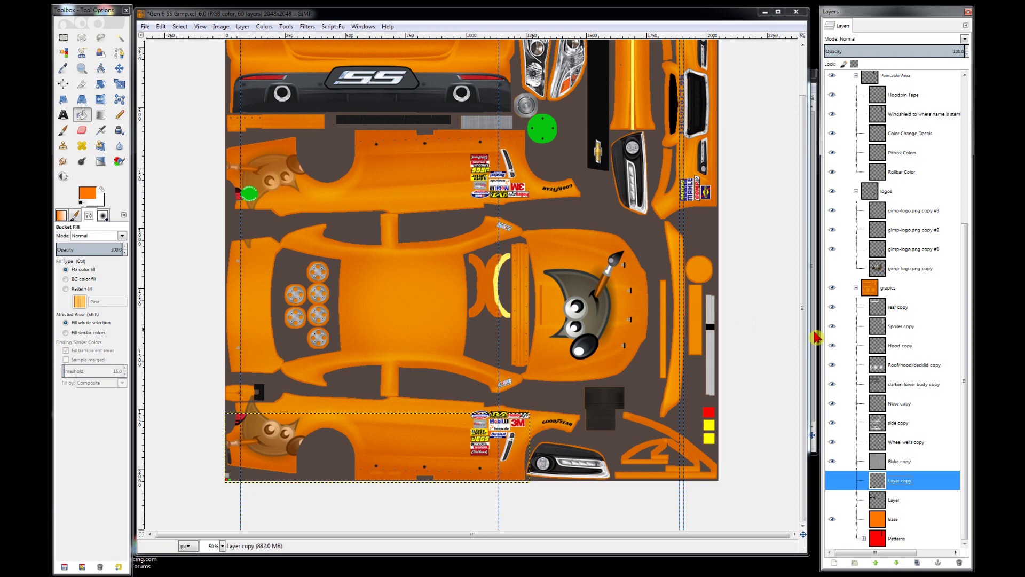
scroll(917, 286, "up", 3)
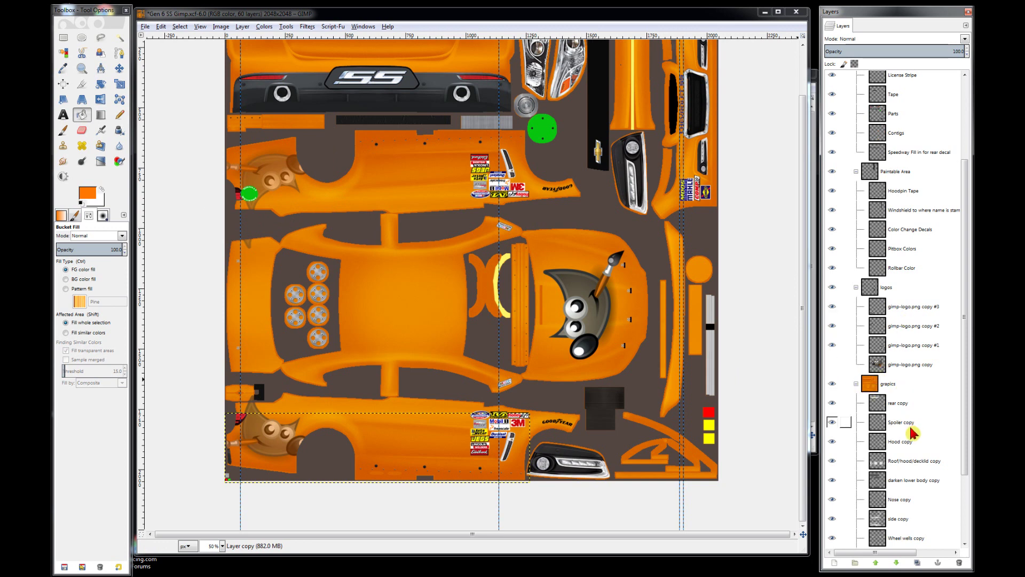
- Make gimp-logo.png copy #2 fully opaque and hide the Flake copy overlay after comparing
left_click(898, 335)
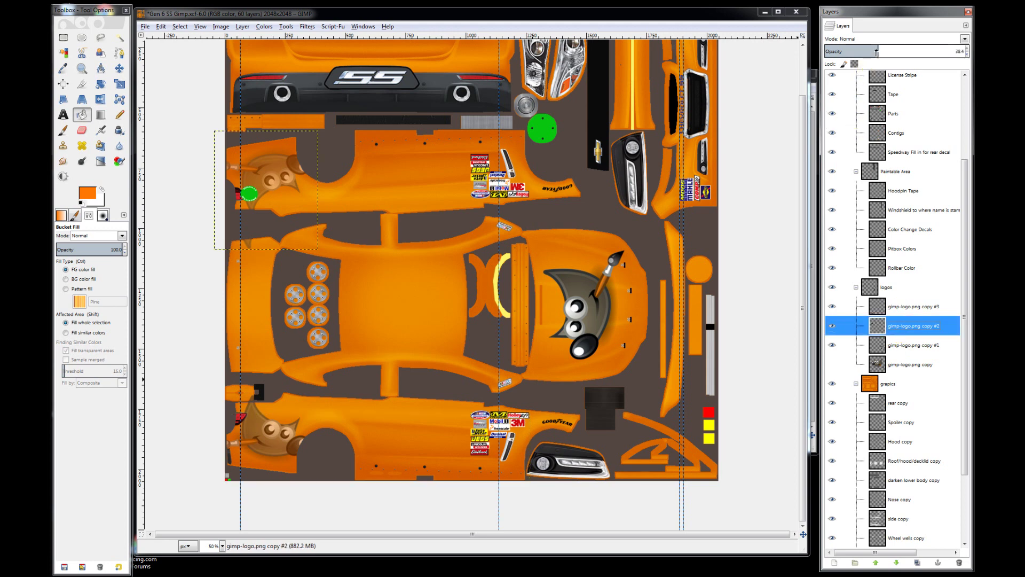
left_click_drag(876, 51, 963, 51)
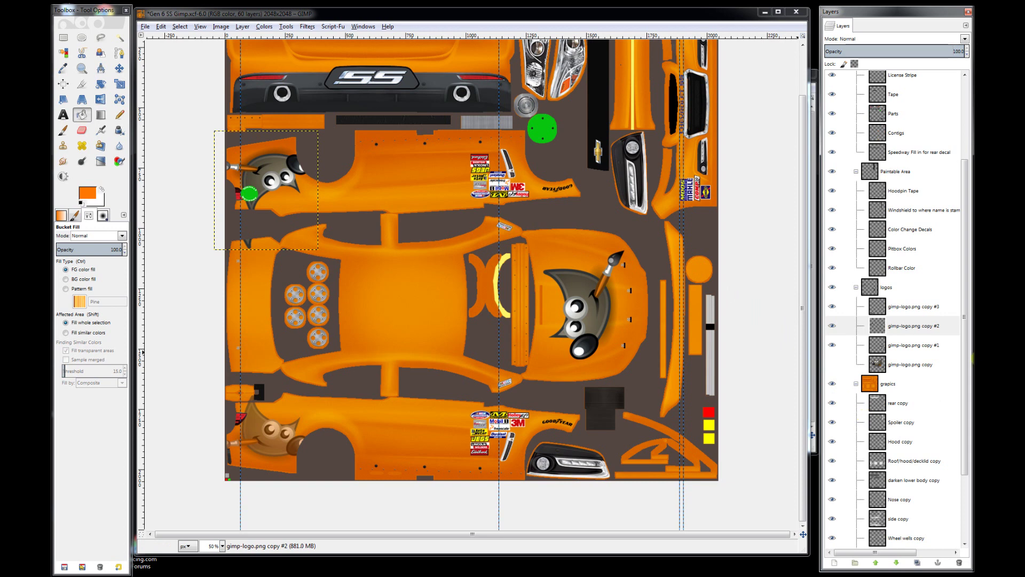
scroll(964, 400, "down", 3)
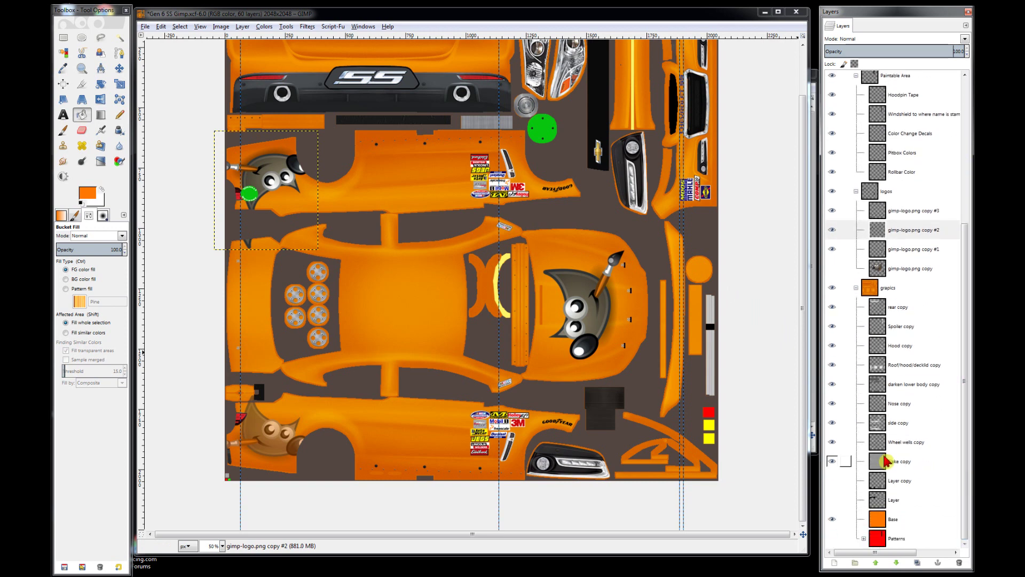
left_click(833, 462)
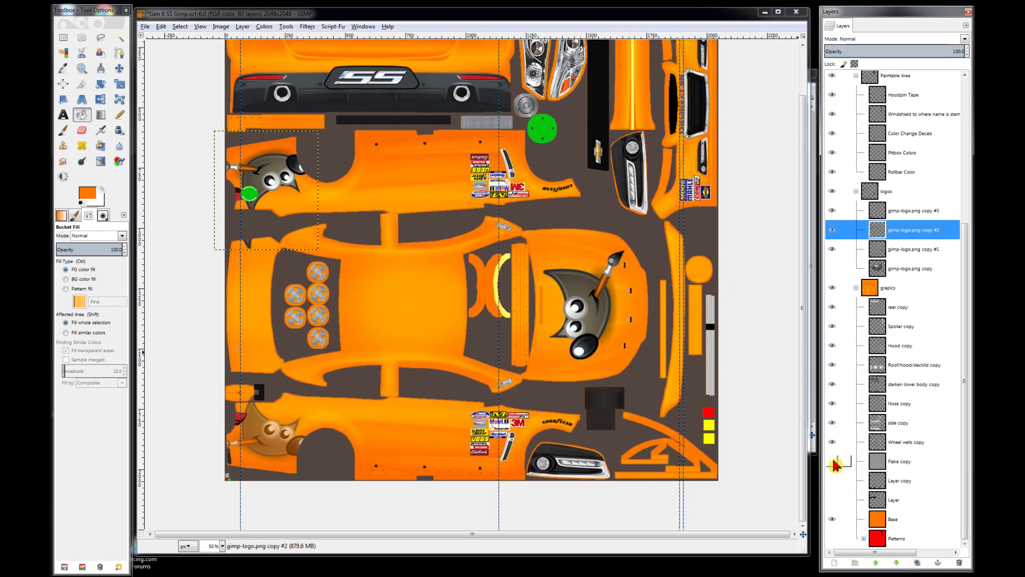
left_click(834, 463)
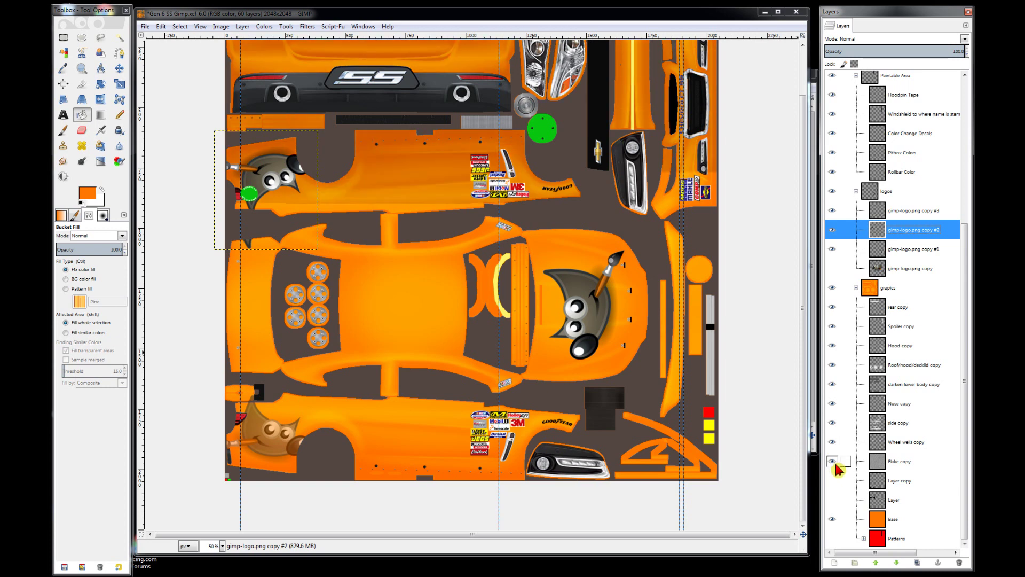
left_click(833, 462)
left_click(834, 463)
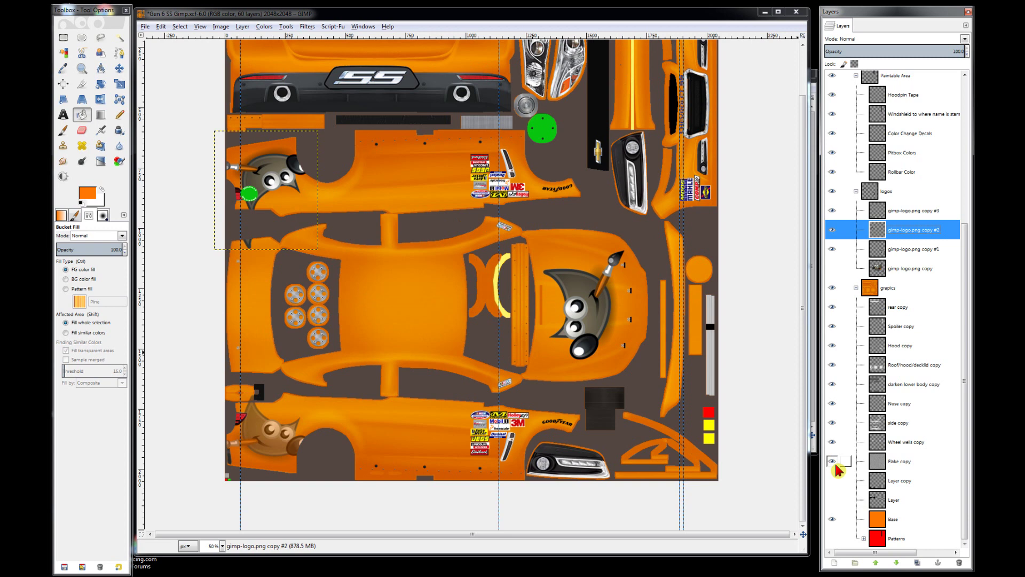
left_click(834, 463)
- Hide the Wheel wells, side, Nose, darken lower body, Roof/hood/decklid, Hood, Spoiler and rear copy layers
left_click(831, 441)
left_click(832, 424)
left_click(831, 404)
left_click(832, 384)
left_click(832, 365)
left_click(832, 348)
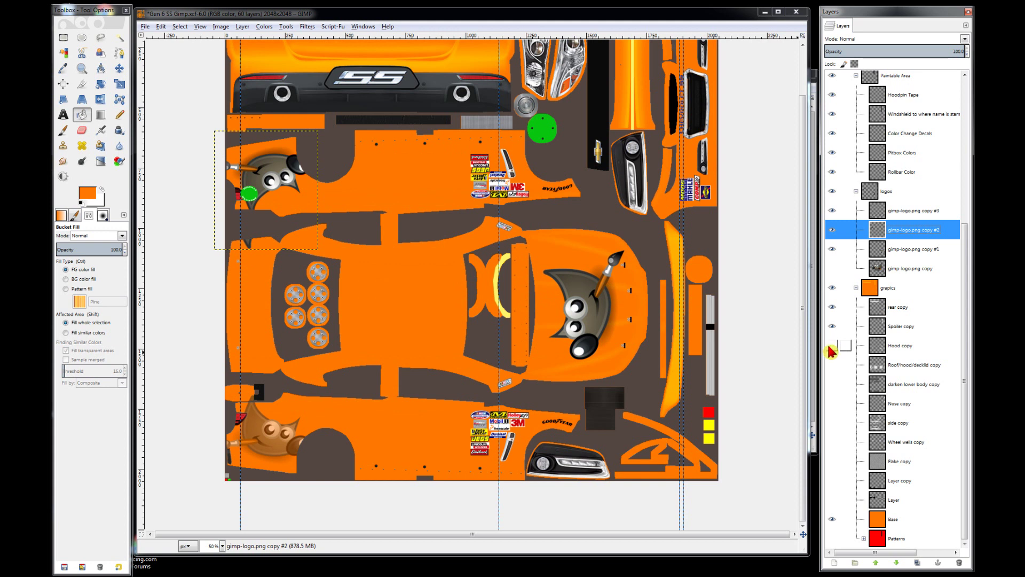
left_click(831, 326)
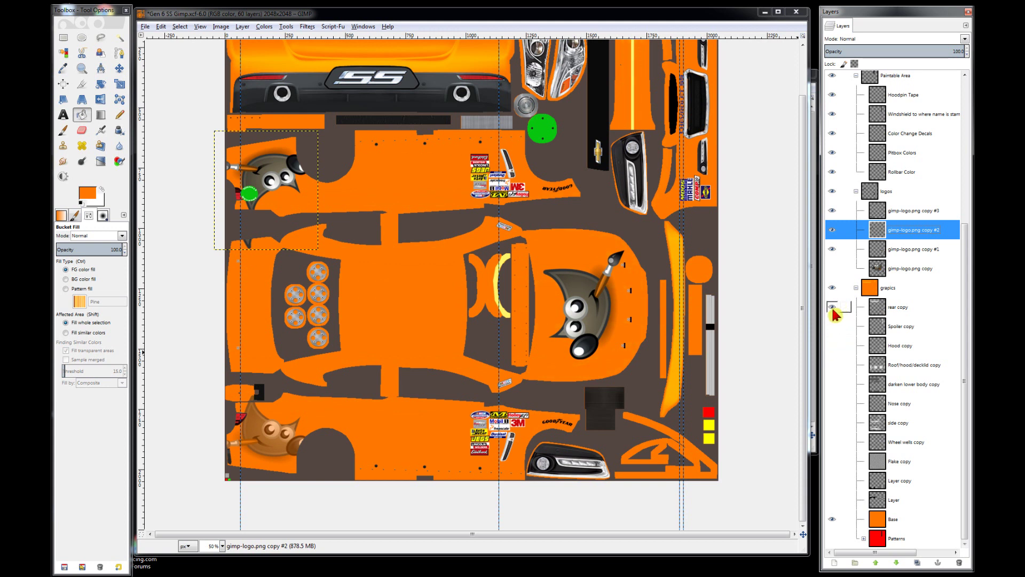
left_click(832, 308)
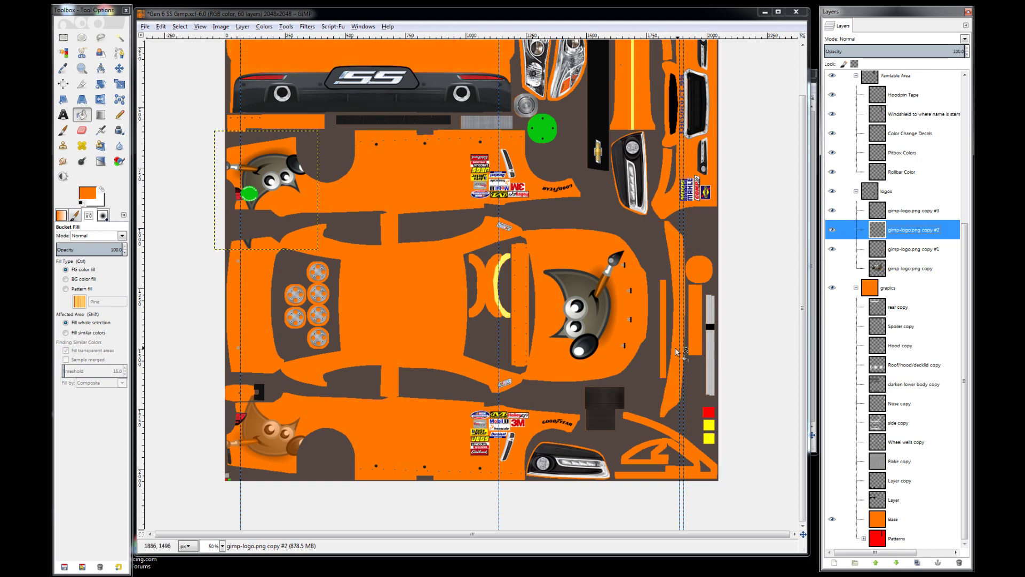
scroll(621, 331, "up", 2)
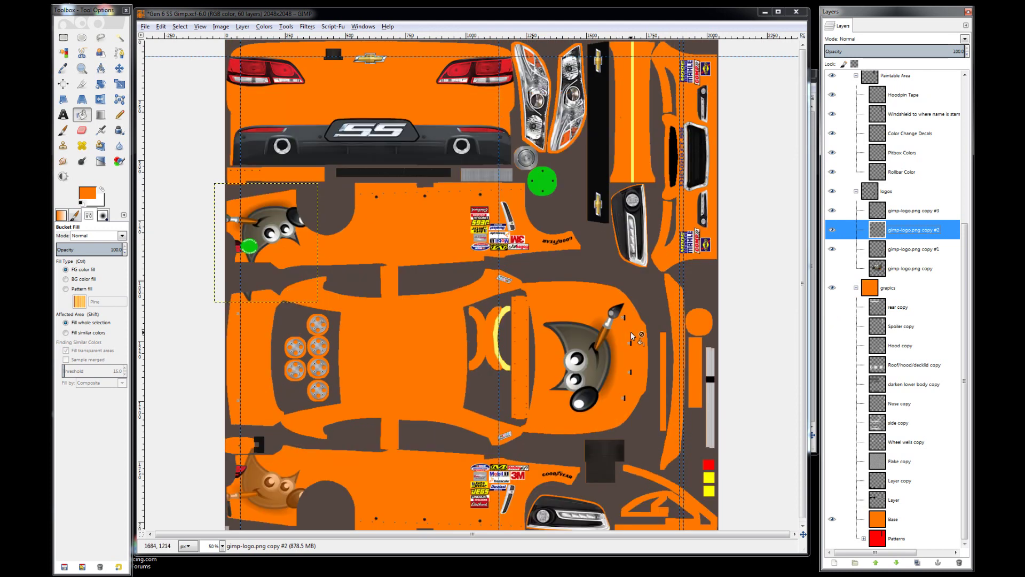
- Export the flat-orange texture to car_33837.tga with Ctrl+E and bring iRacing forward
key("ctrl+e")
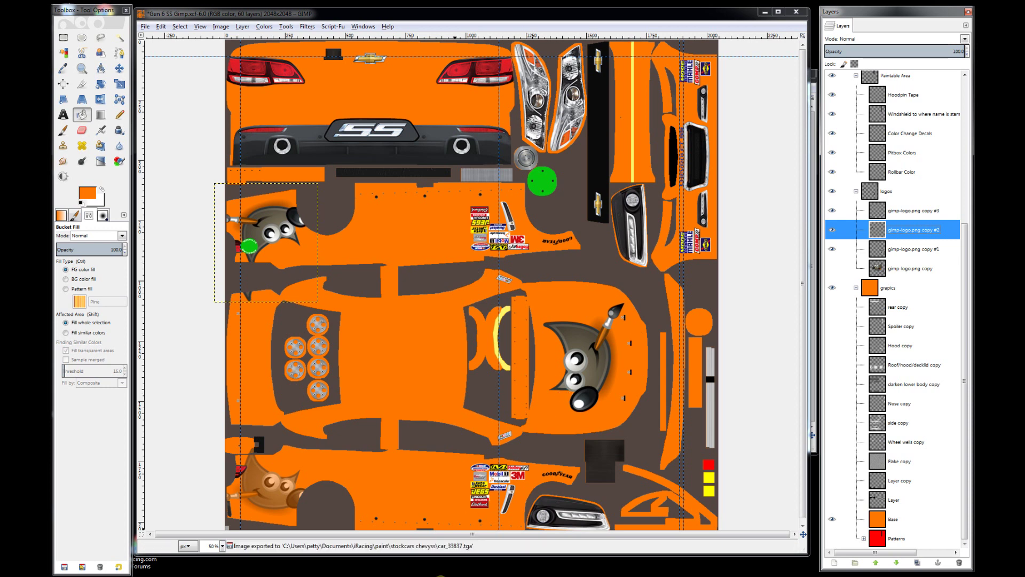
mouse_move(494, 568)
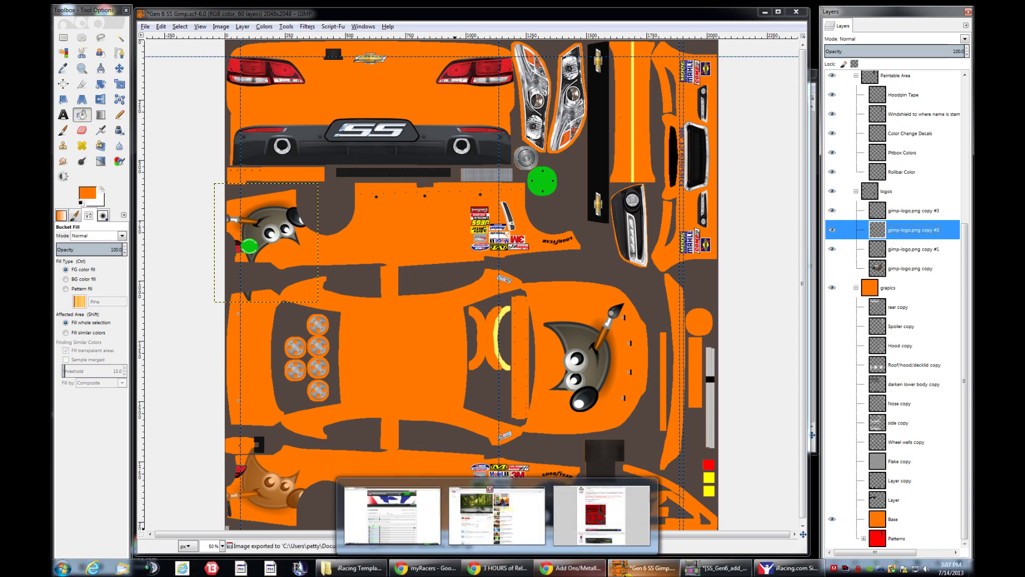
mouse_move(643, 568)
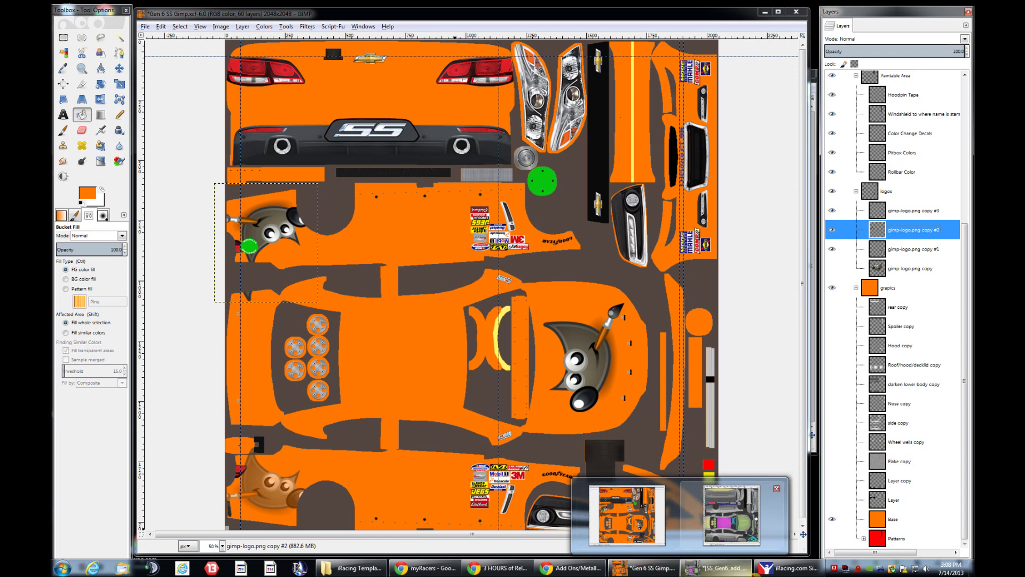
left_click(582, 25)
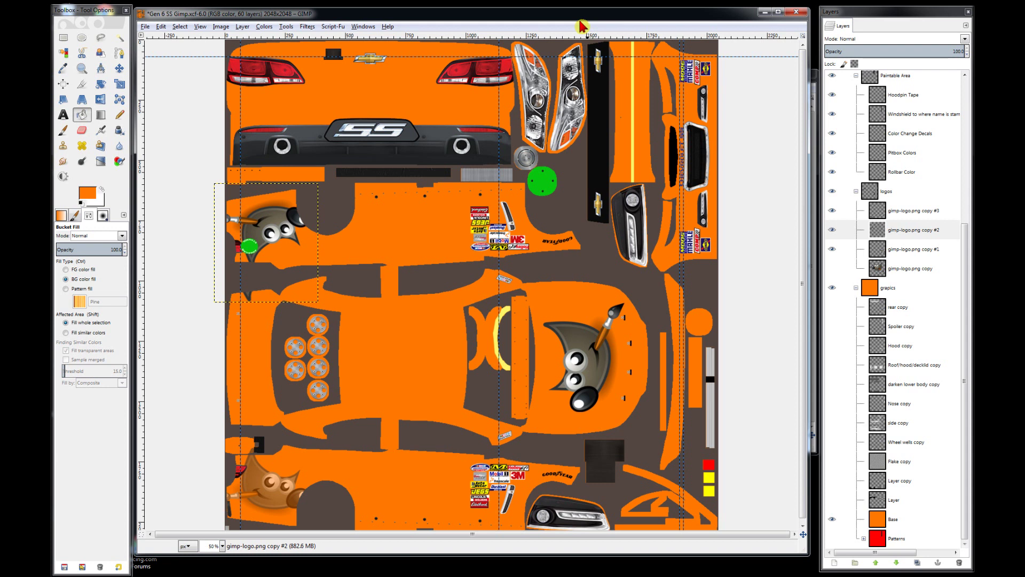
key("ctrl+e")
mouse_move(738, 573)
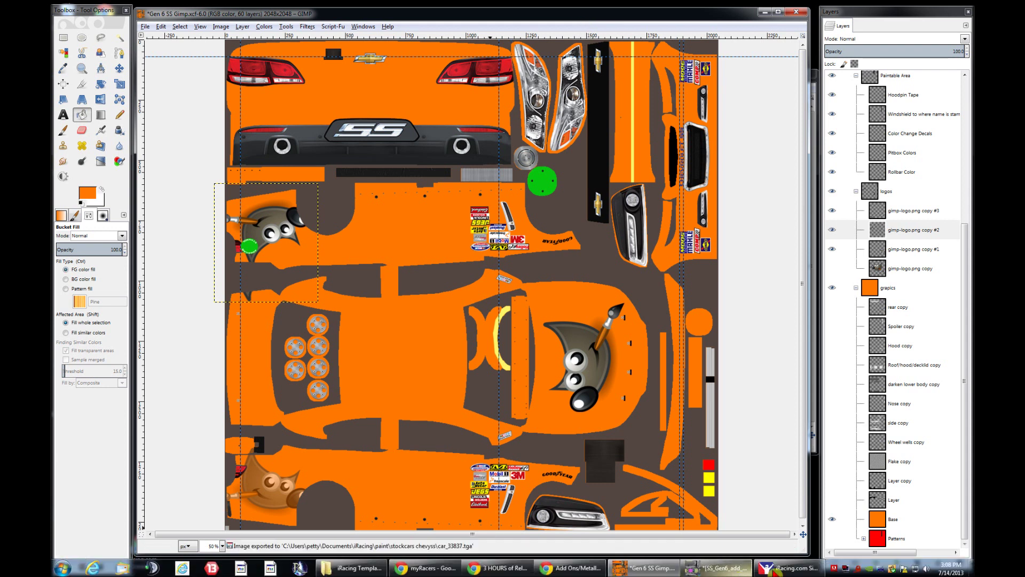
left_click(787, 568)
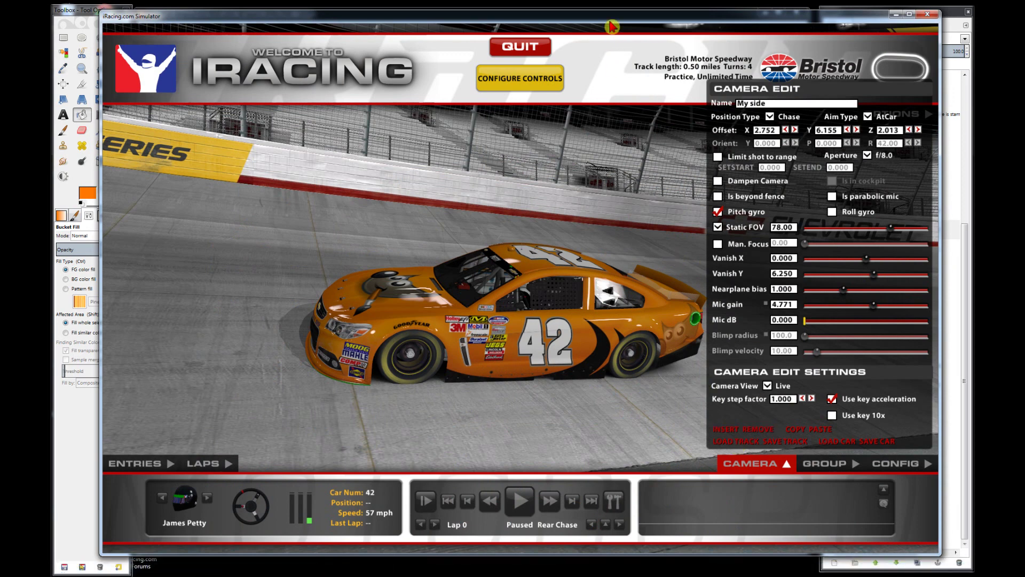
- Reload textures, view flat-orange car 42 up close, then close the camera editor and minimize iRacing
key("ctrl+r")
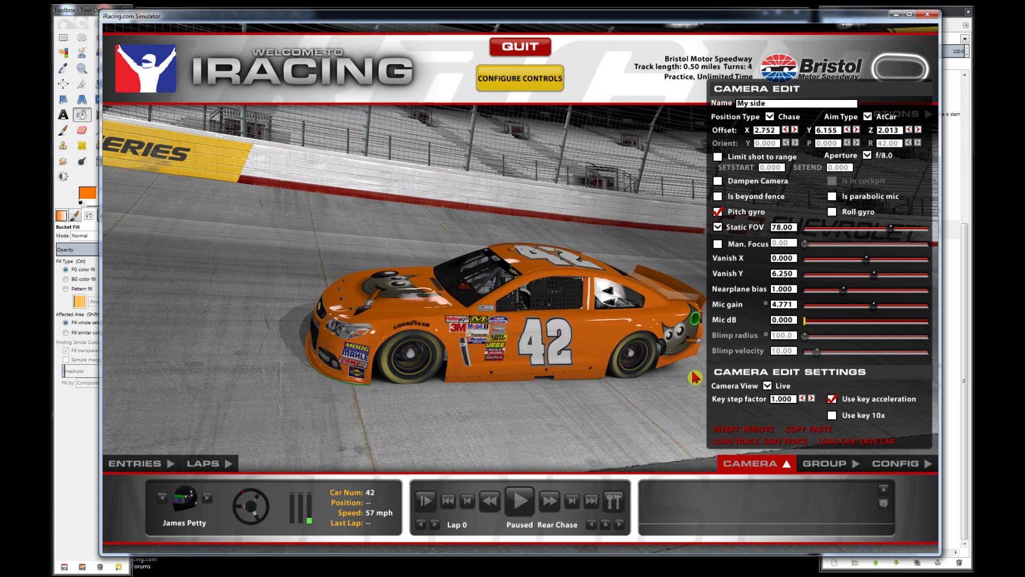
key("w")
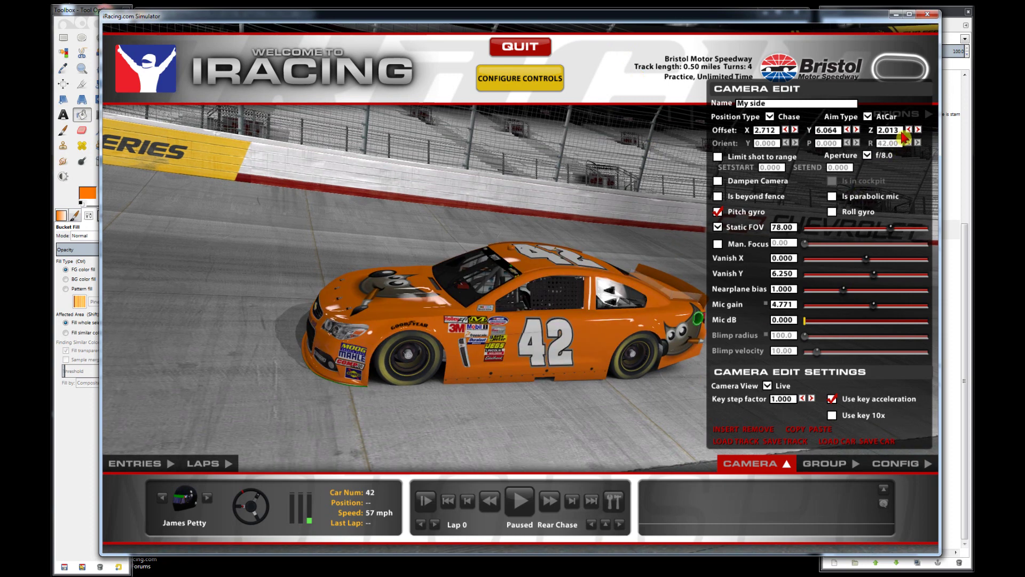
left_click(909, 130)
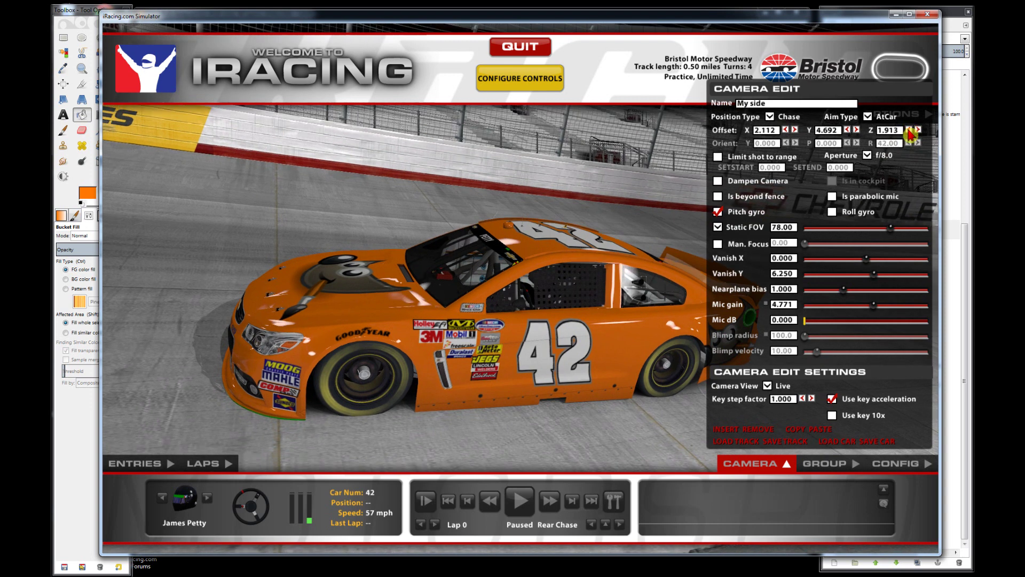
left_click(783, 463)
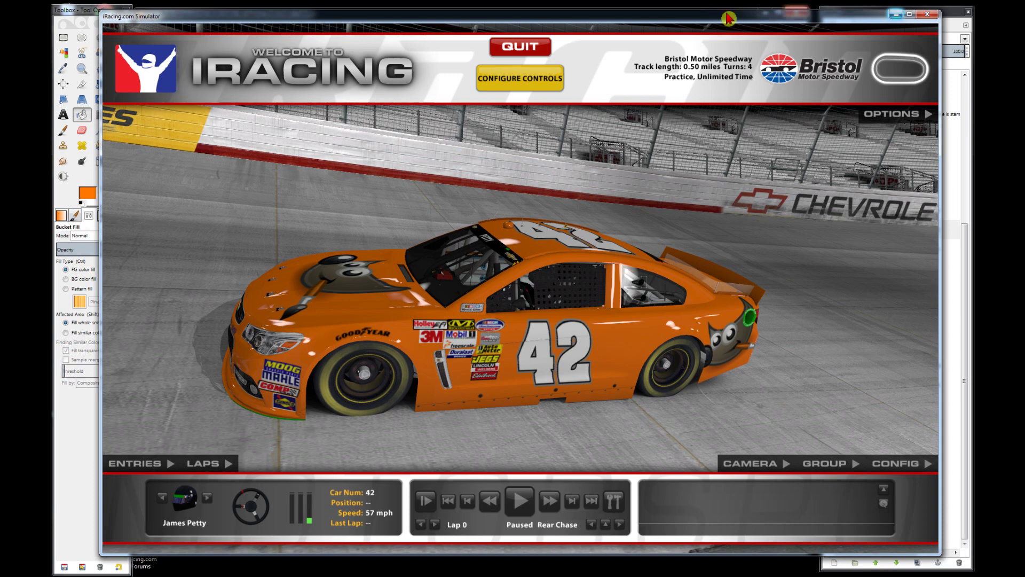
left_click(896, 14)
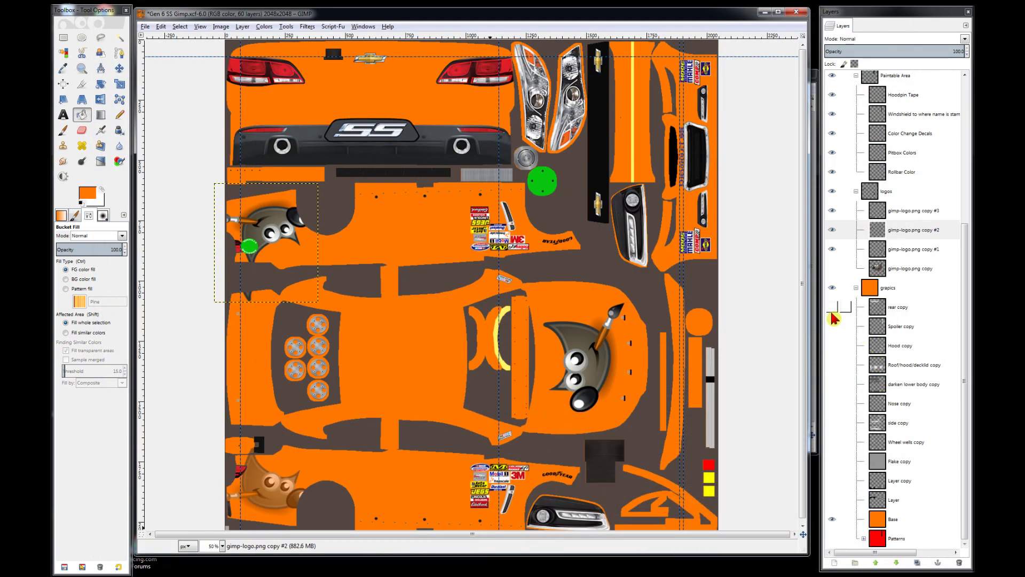
- Show the rear, Spoiler, Hood, Roof/hood/decklid, darken lower body, Nose, side and Wheel wells copy layers
left_click(832, 308)
left_click(835, 326)
left_click(834, 345)
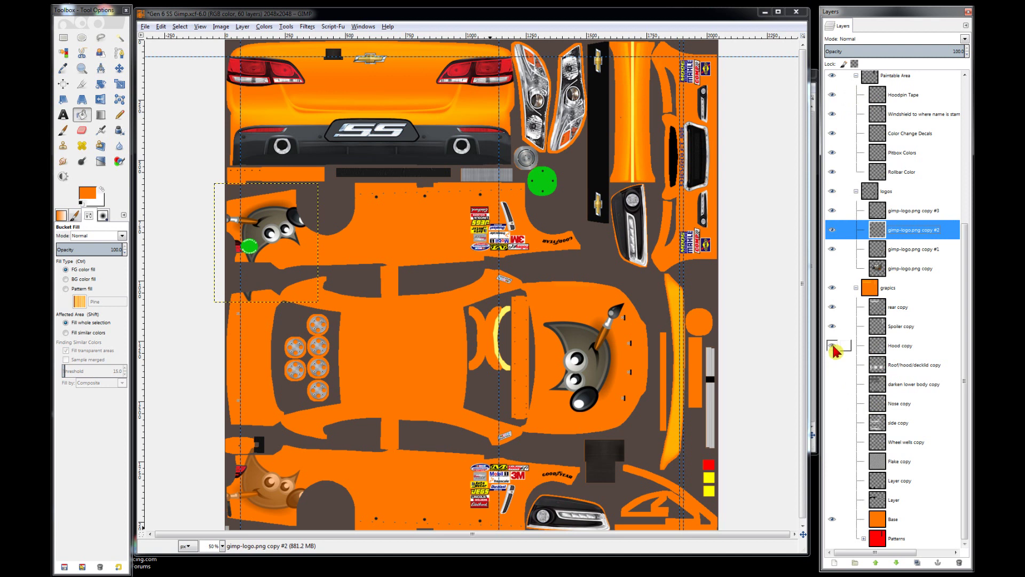
left_click(832, 365)
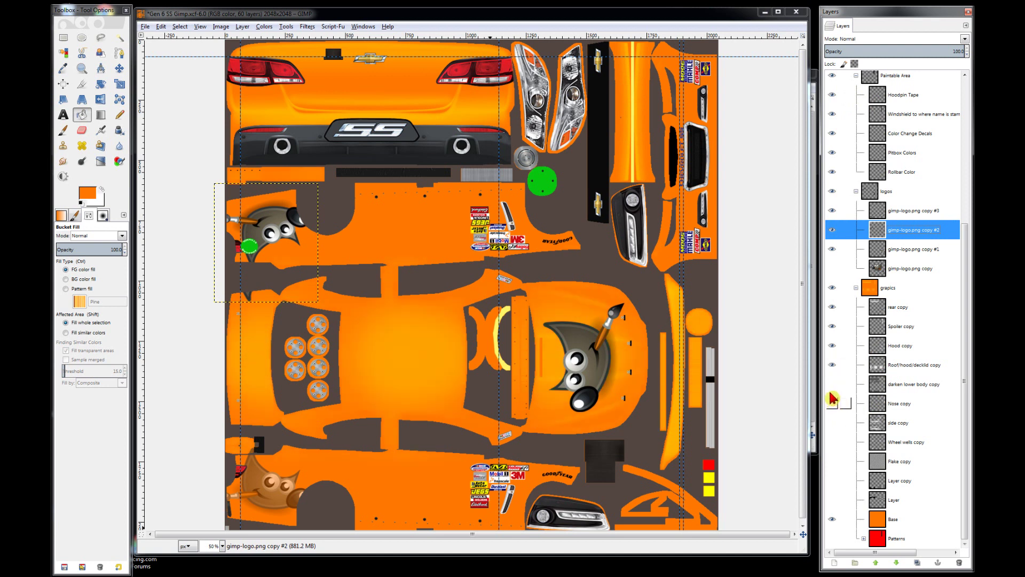
left_click(833, 384)
left_click(833, 403)
left_click(833, 422)
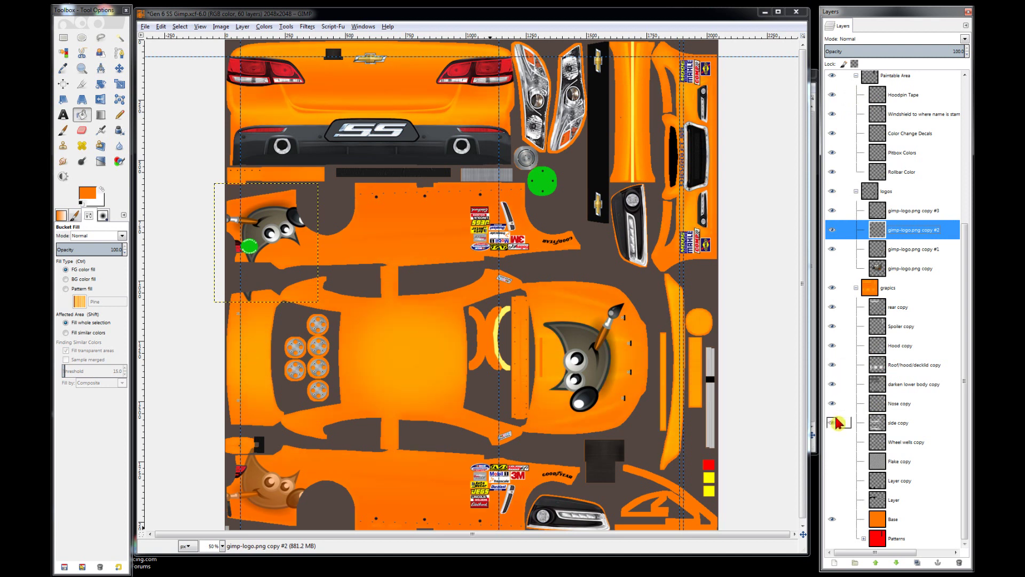
left_click(833, 442)
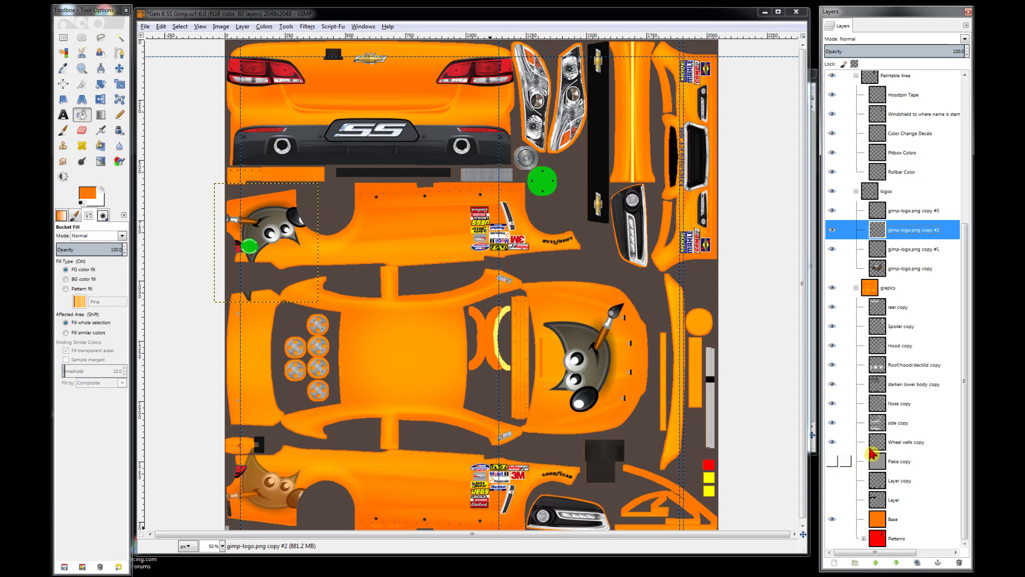
- Re-export the texture to car_33837.tga and switch to iRacing
left_click(679, 27)
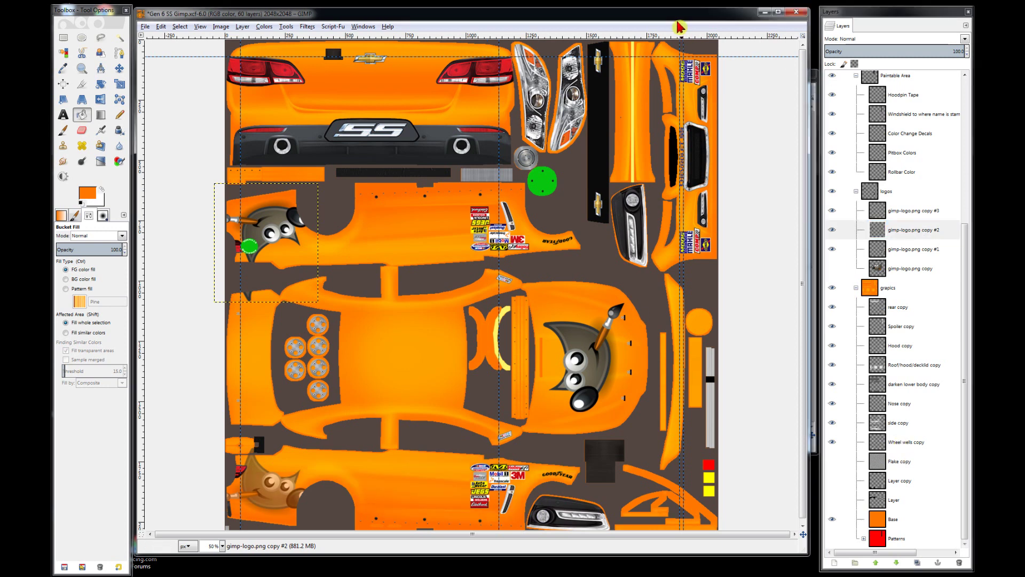
key("ctrl+e")
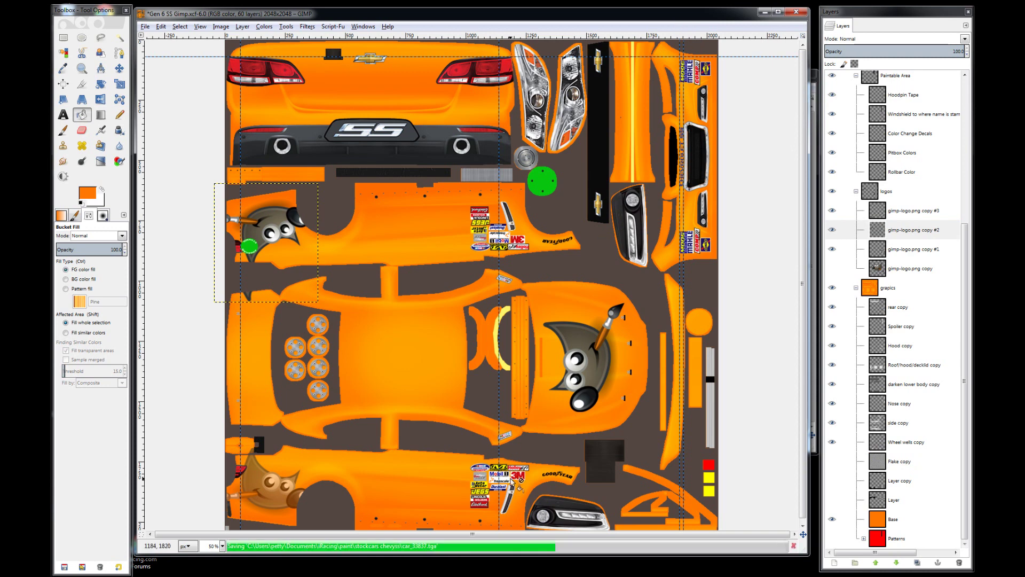
left_click(785, 568)
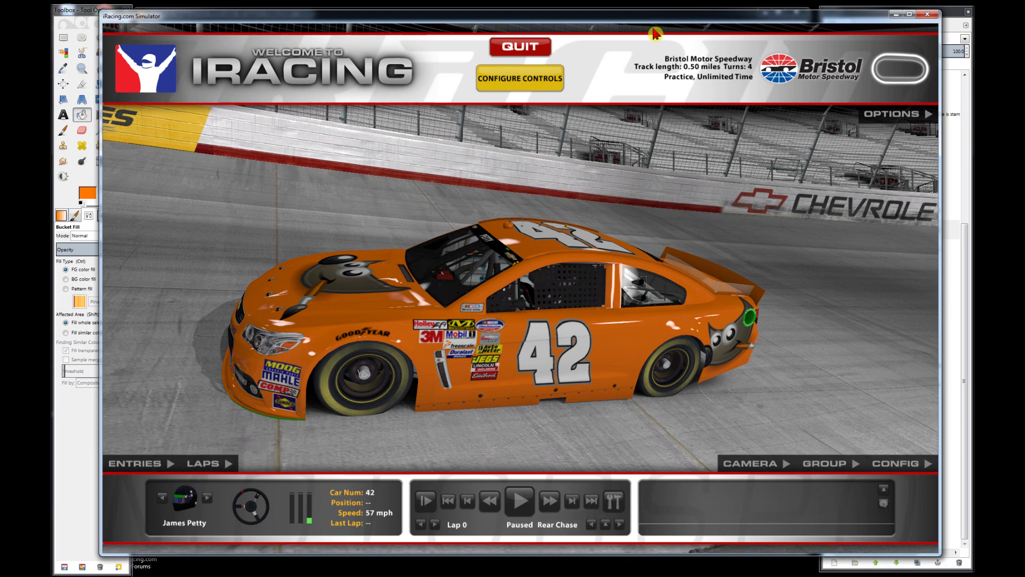
- Reload textures with Ctrl+R to show the shaded metallic orange car 42
key("ctrl+r")
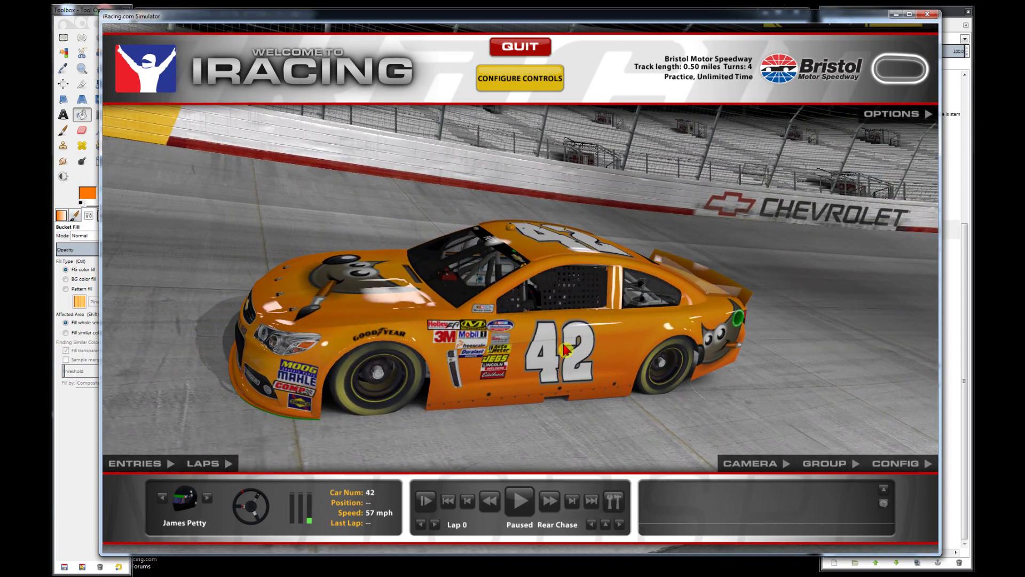
- Show the Flake copy layer and adjust its opacity, settling at 58.1
left_click(895, 15)
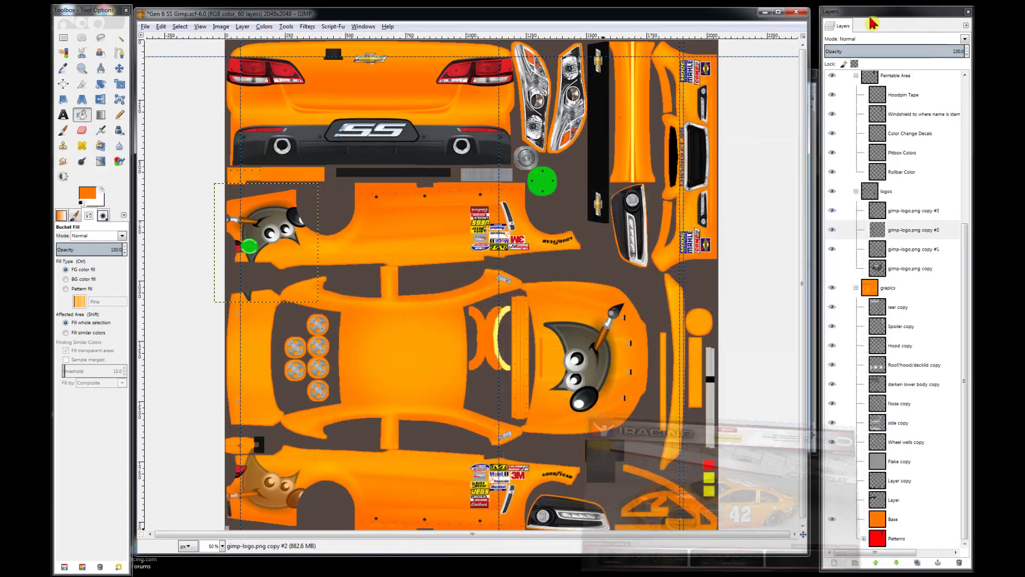
left_click(890, 462)
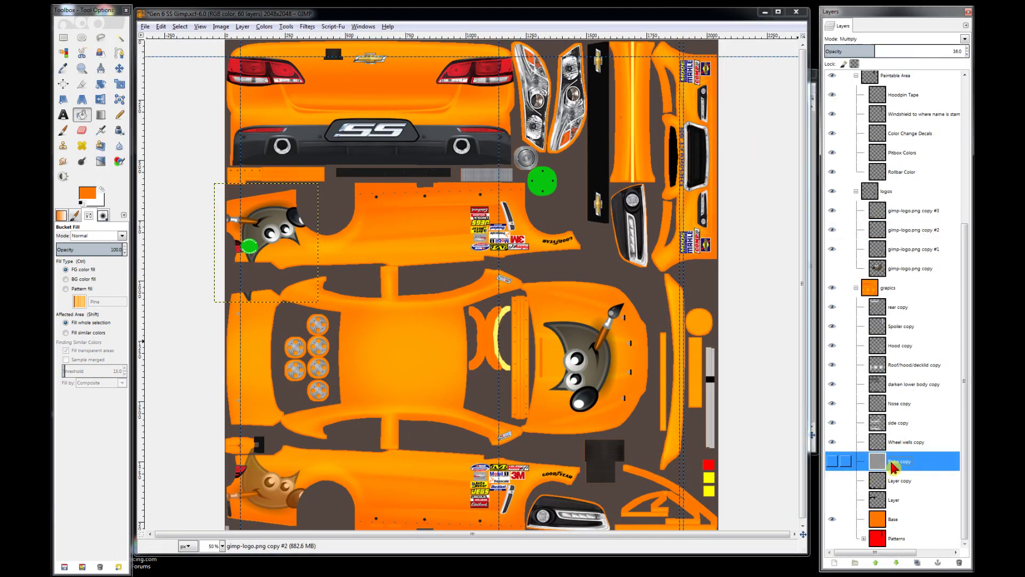
left_click(834, 462)
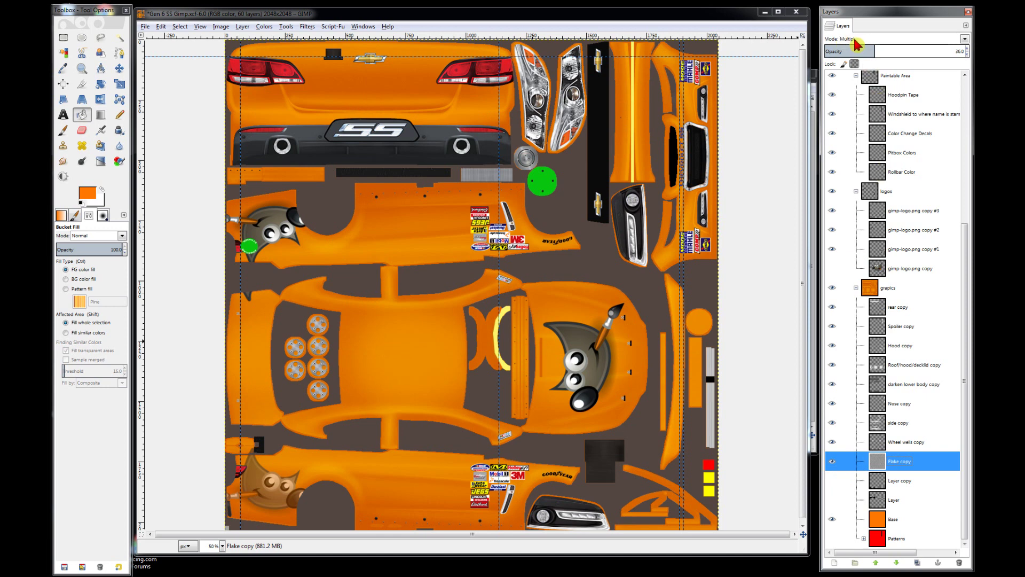
left_click_drag(876, 51, 907, 51)
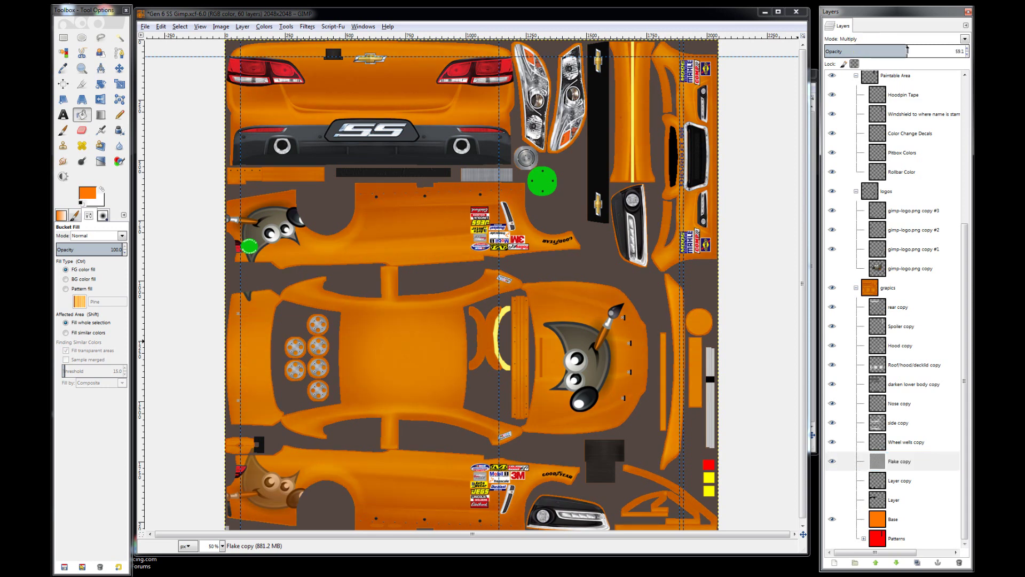
left_click_drag(905, 50, 879, 51)
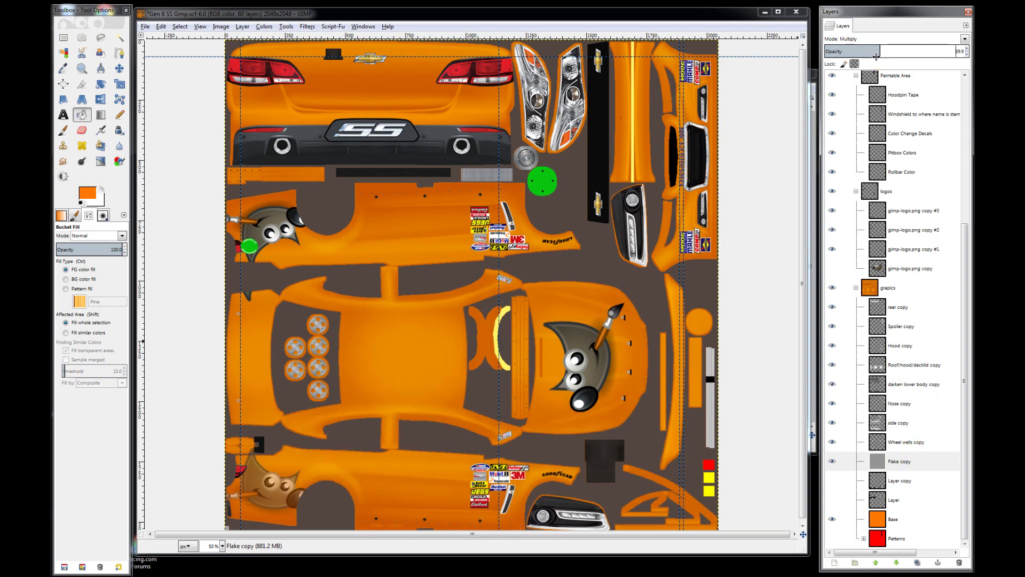
left_click_drag(880, 49, 905, 50)
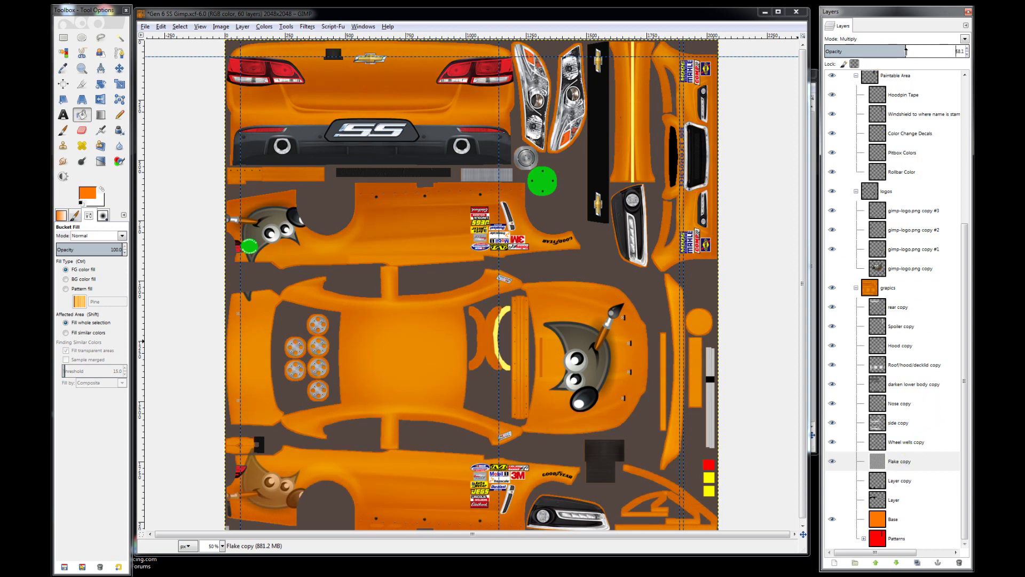
- Duplicate Flake copy and set the Flake copy #1 layer to Soft light blending
right_click(893, 461)
left_click(865, 249)
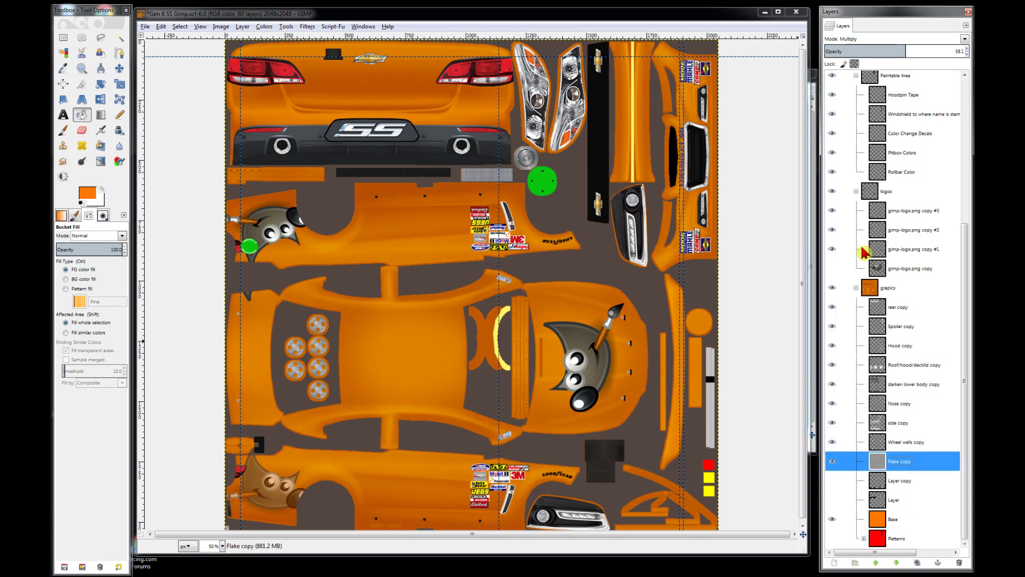
left_click(846, 40)
left_click(846, 40)
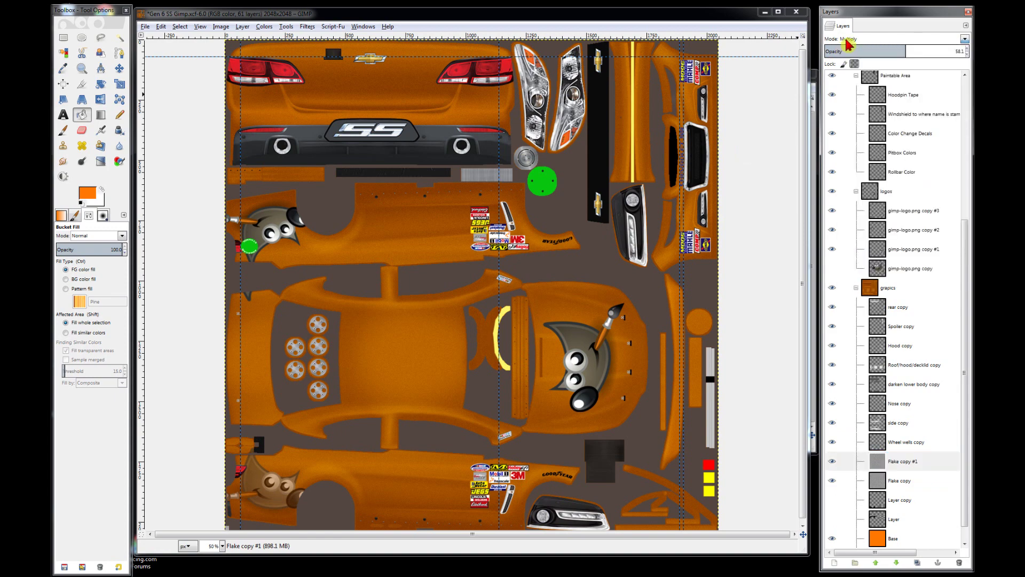
left_click(849, 43)
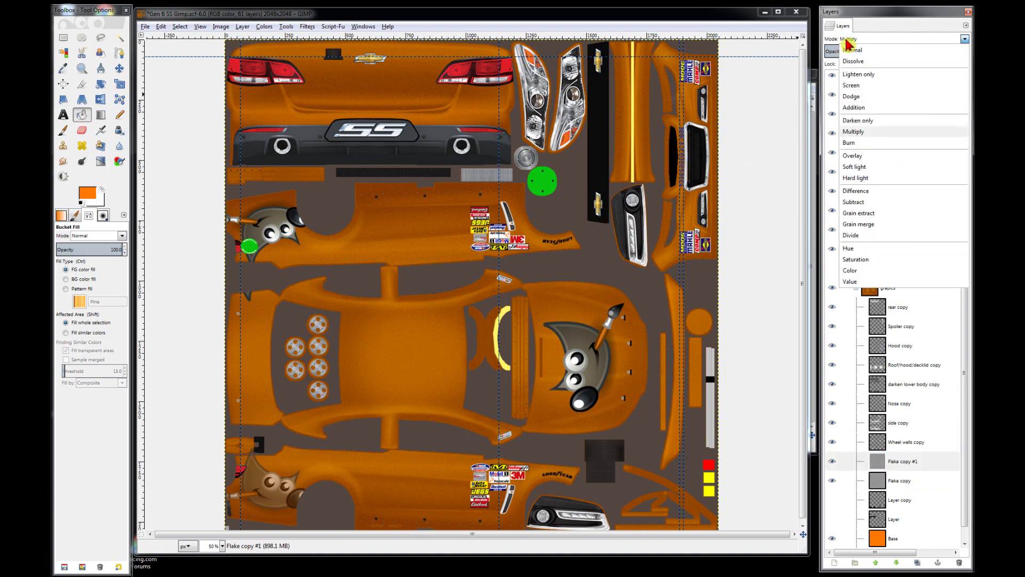
left_click(869, 167)
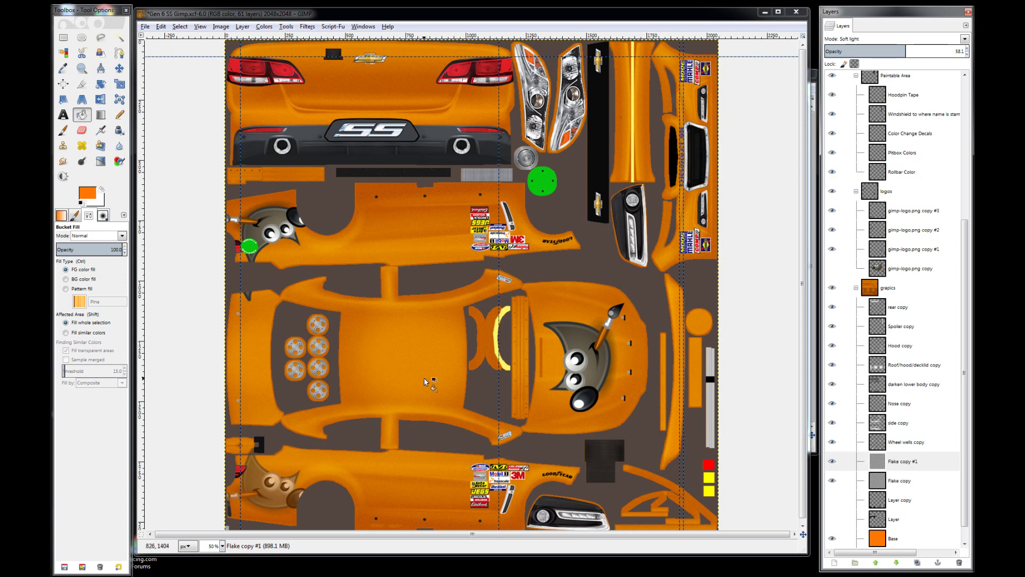
- Make both flake layers visible, re-export car_33837.tga and bring iRacing forward
left_click(832, 480)
left_click(829, 464)
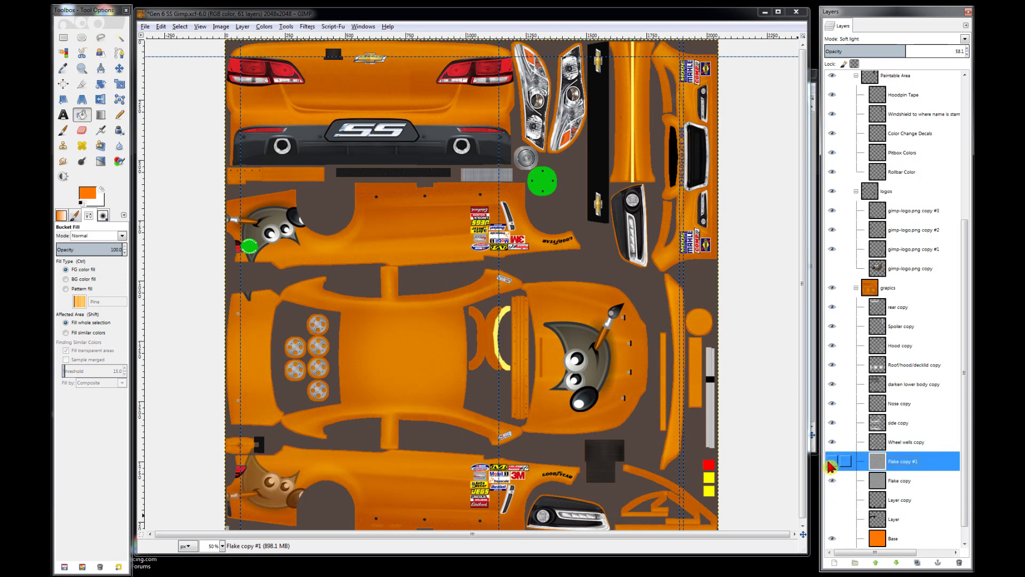
left_click(832, 463)
left_click(590, 28)
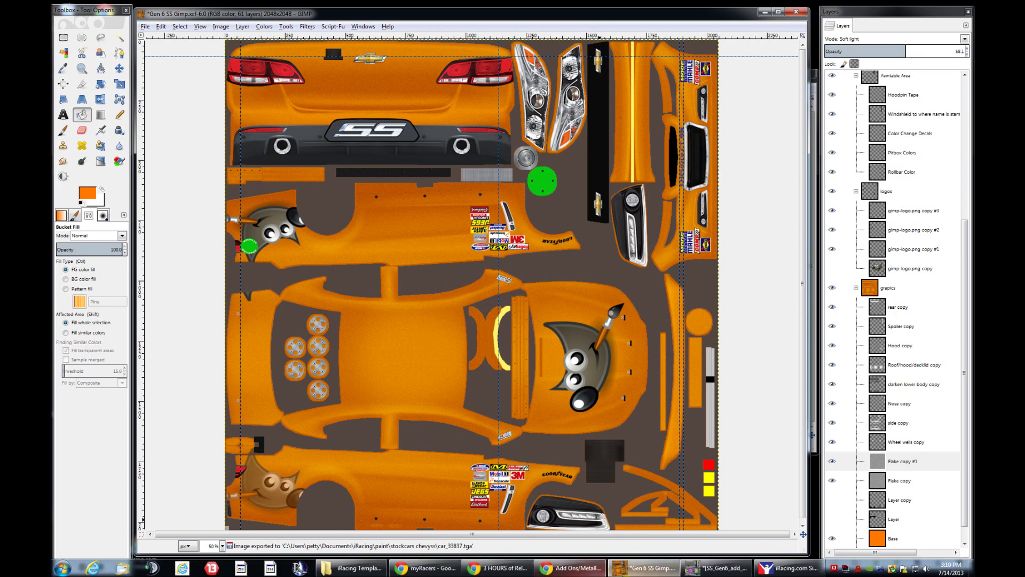
left_click(769, 569)
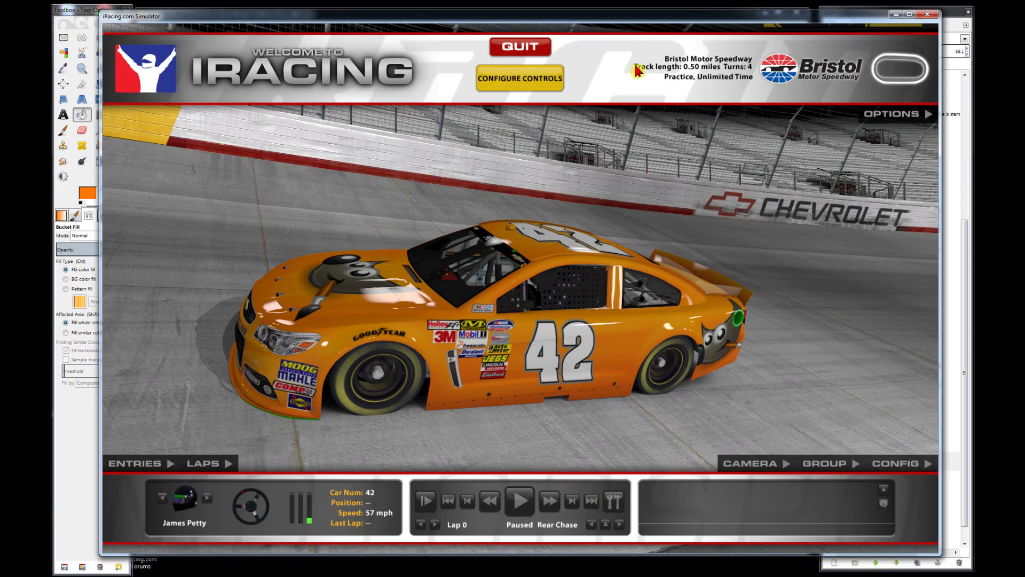
- Reload car 42's textures in iRacing to check the Soft light flake paint, then minimize the simulator
key("ctrl+r")
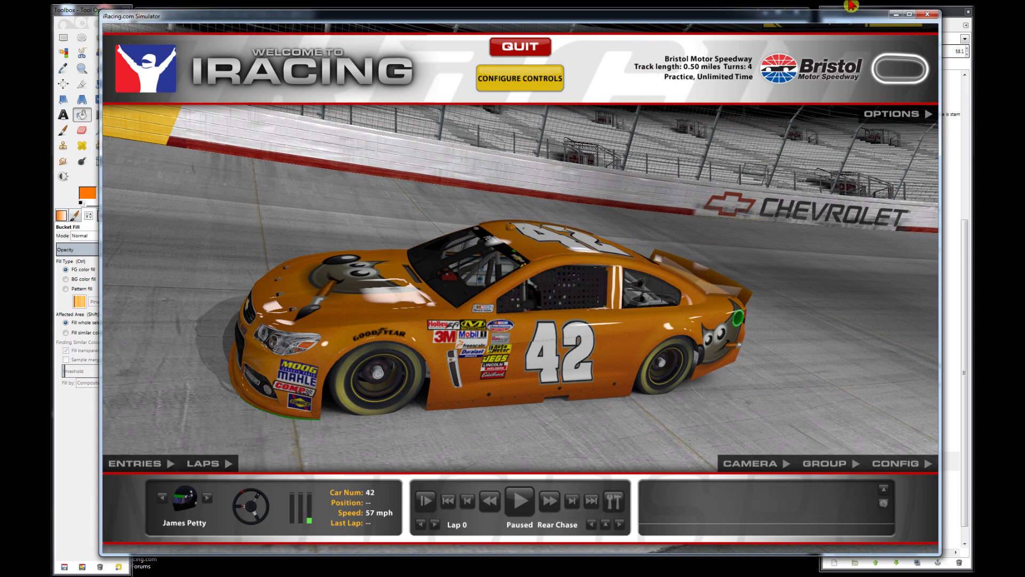
left_click(895, 16)
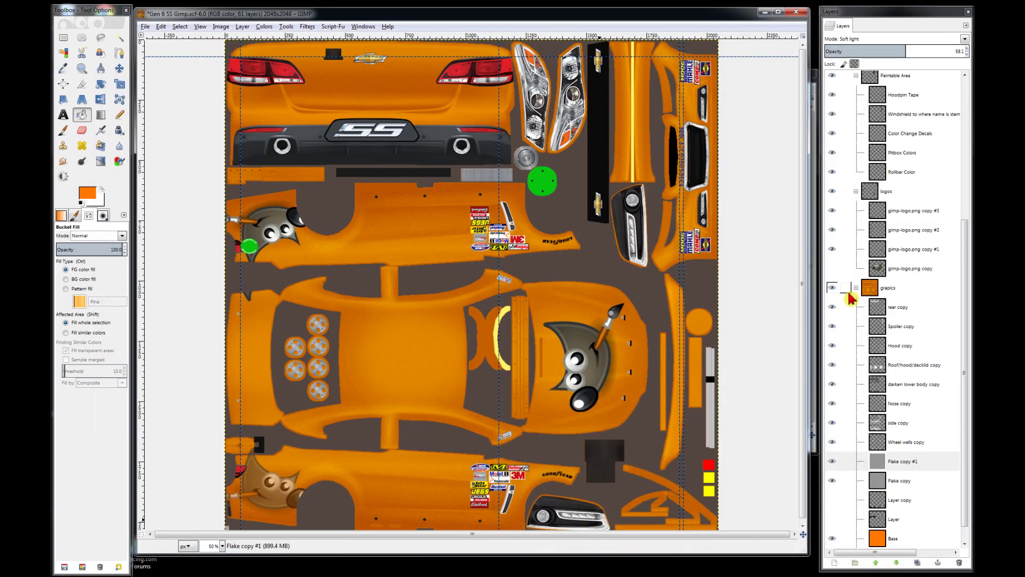
- Hide Flake copy #1 and set Flake copy to Overlay mode at 100 opacity
left_click(832, 462)
left_click(899, 487)
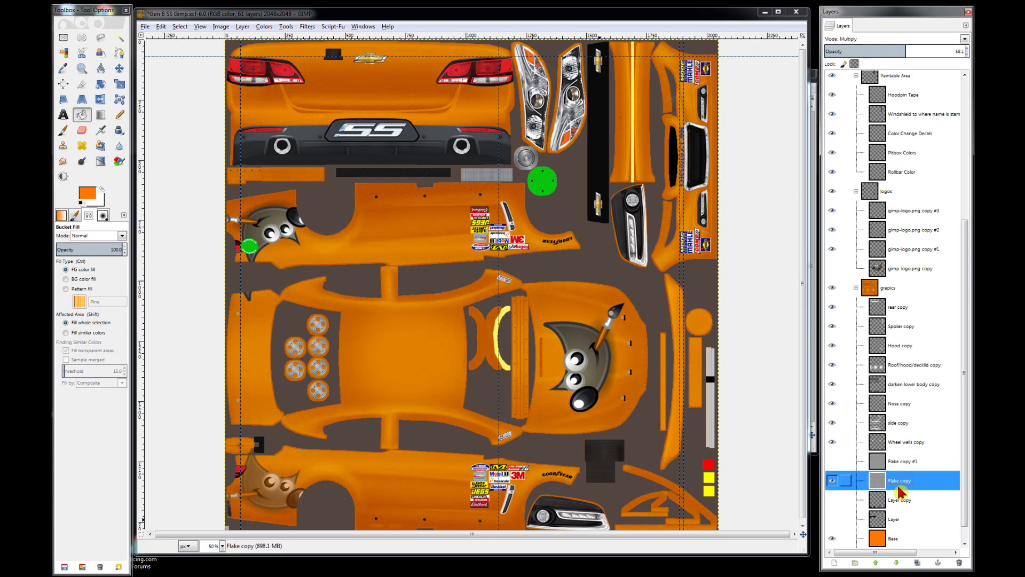
left_click(844, 40)
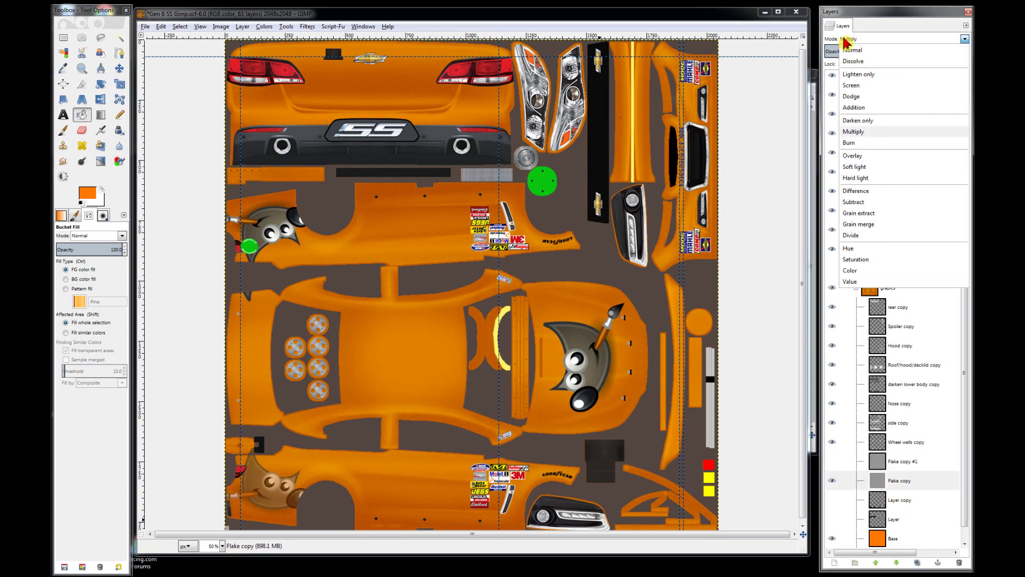
left_click(868, 156)
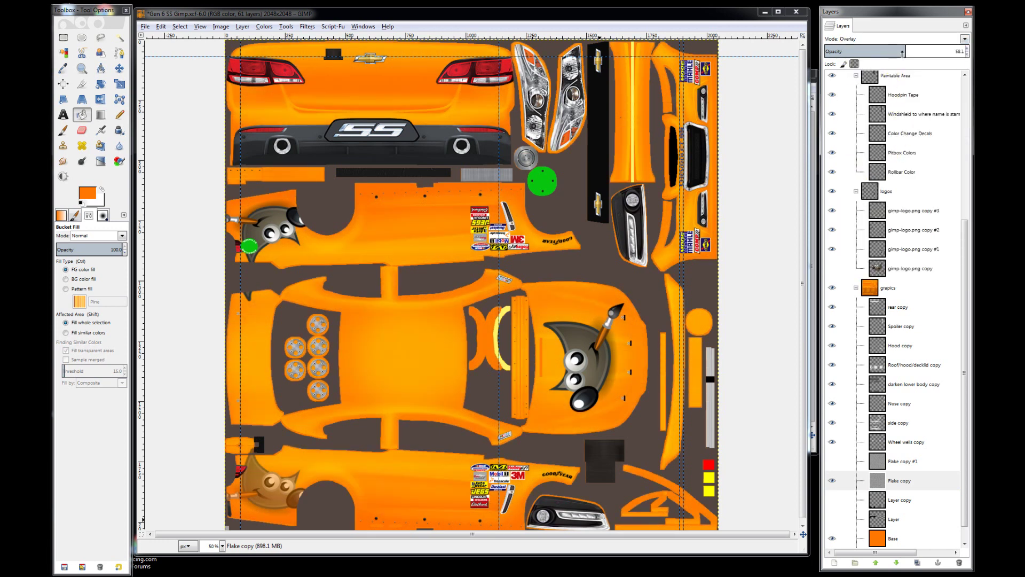
left_click_drag(904, 51, 967, 51)
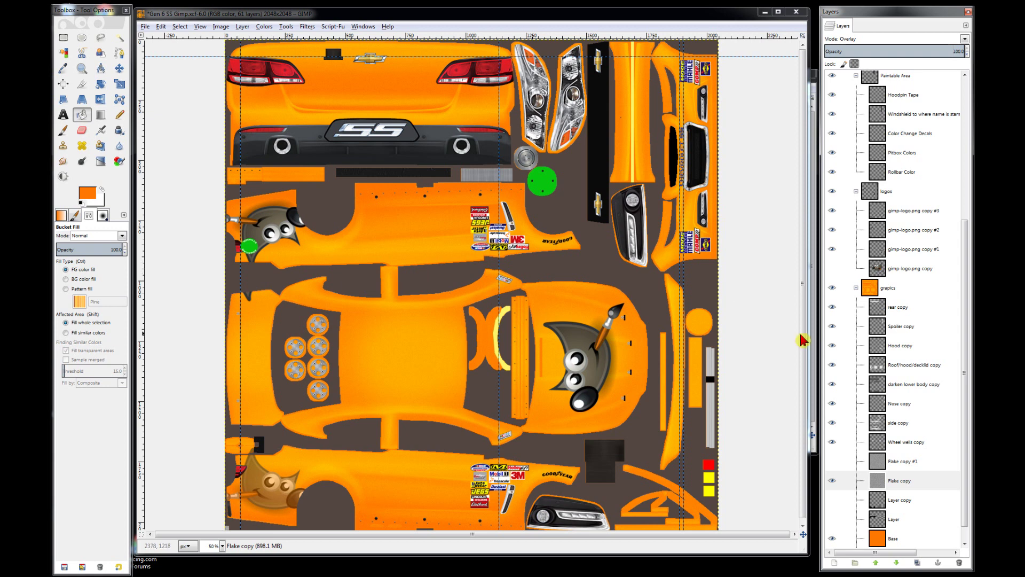
- Lower side copy opacity to 50.0 and Roof/hood/decklid copy opacity to 58.4
left_click(910, 423)
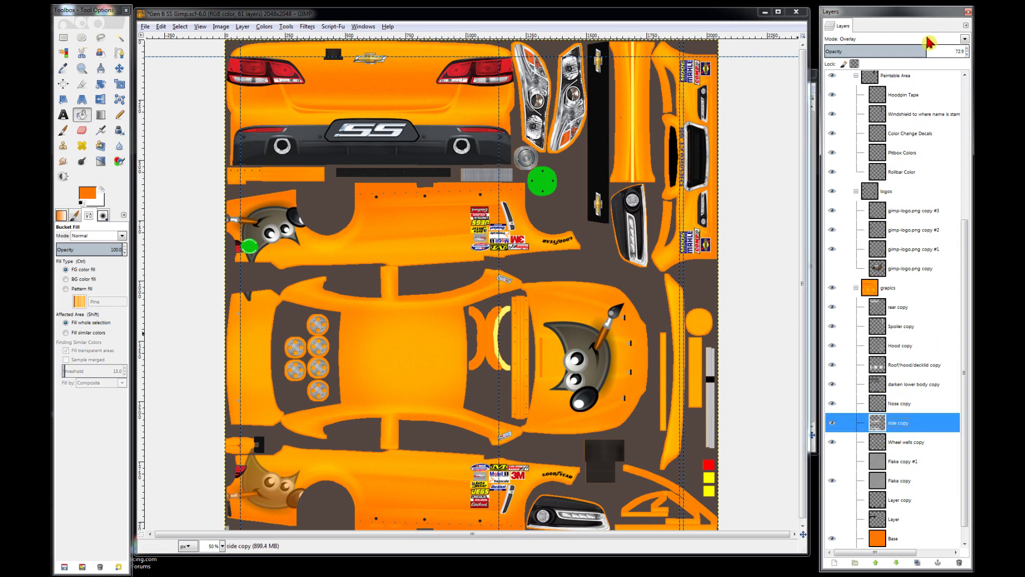
left_click_drag(926, 51, 881, 50)
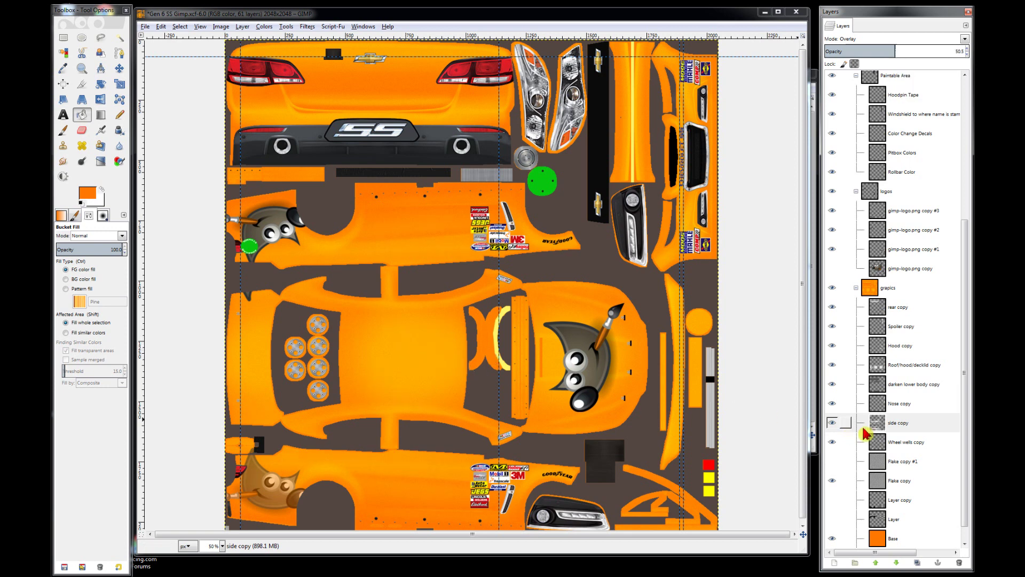
left_click(914, 366)
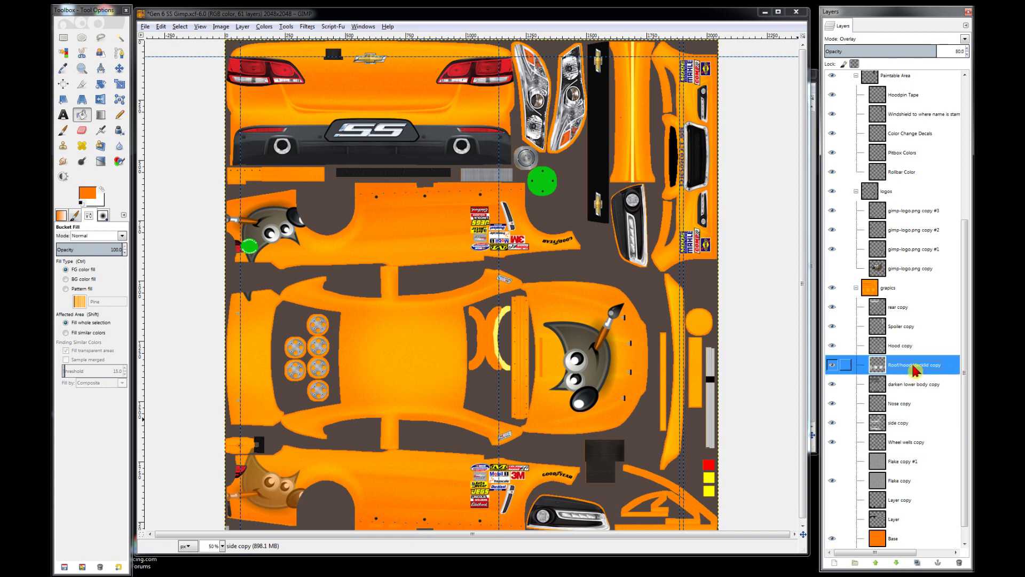
left_click(917, 51)
left_click_drag(915, 50, 903, 51)
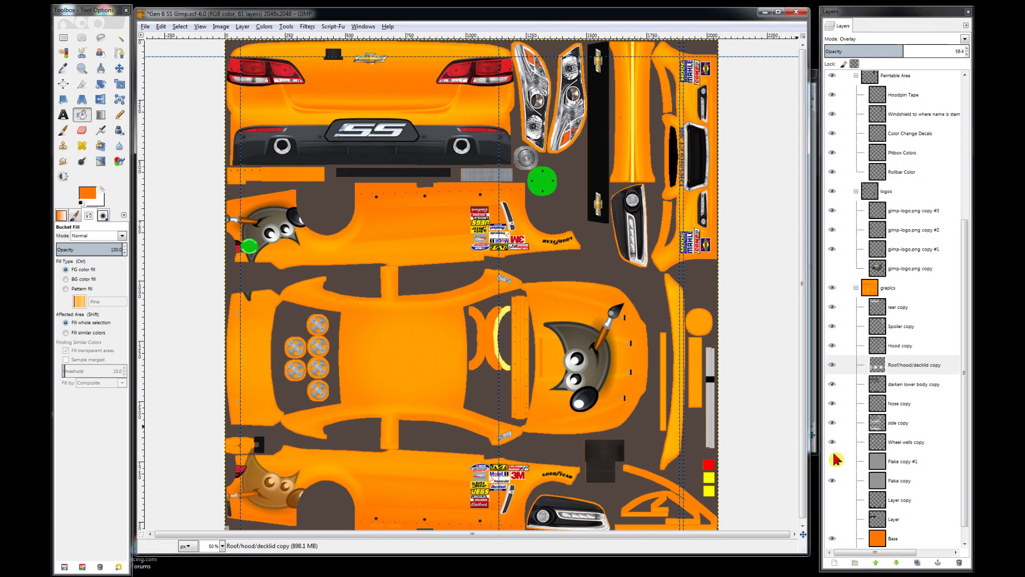
left_click(896, 483)
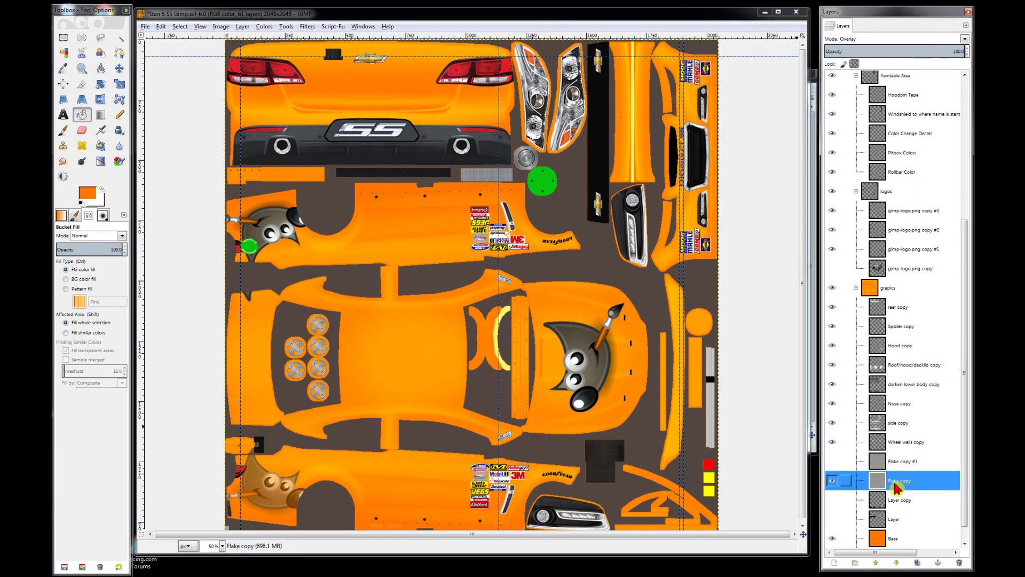
- Duplicate Flake copy as Flake copy #2 below it, in Multiply mode at 4.1 opacity
right_click(896, 484)
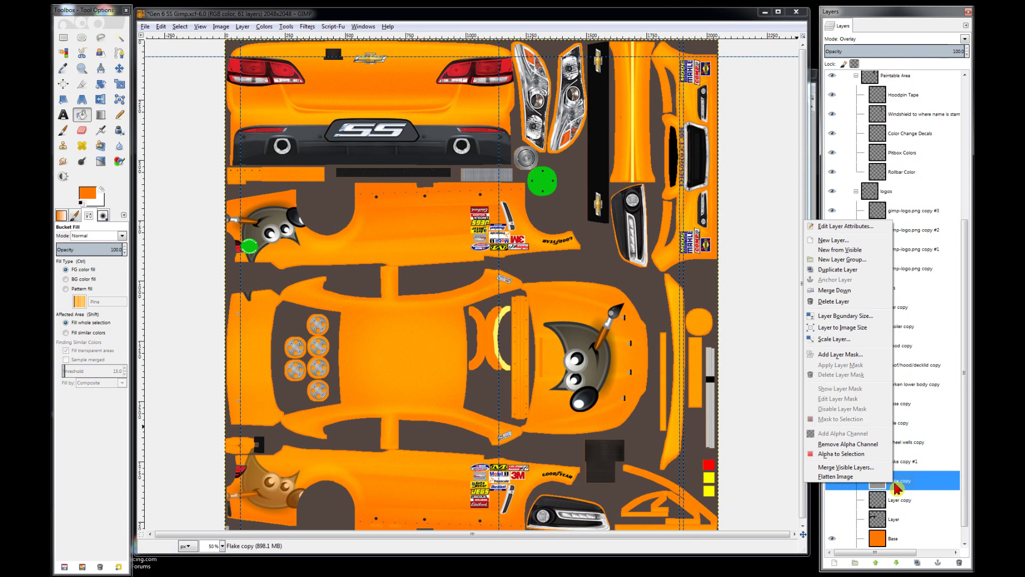
left_click(843, 274)
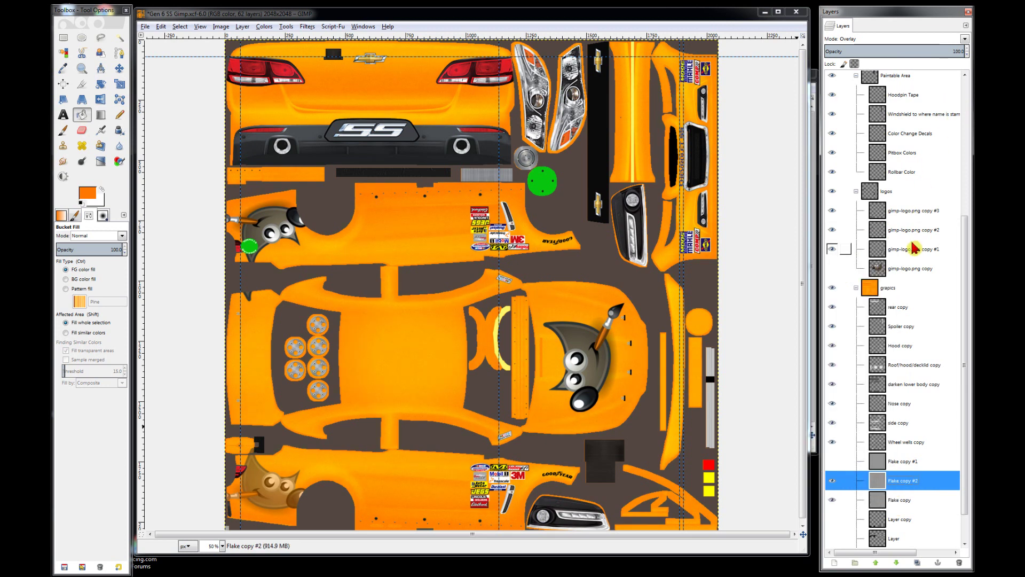
left_click_drag(915, 483, 921, 510)
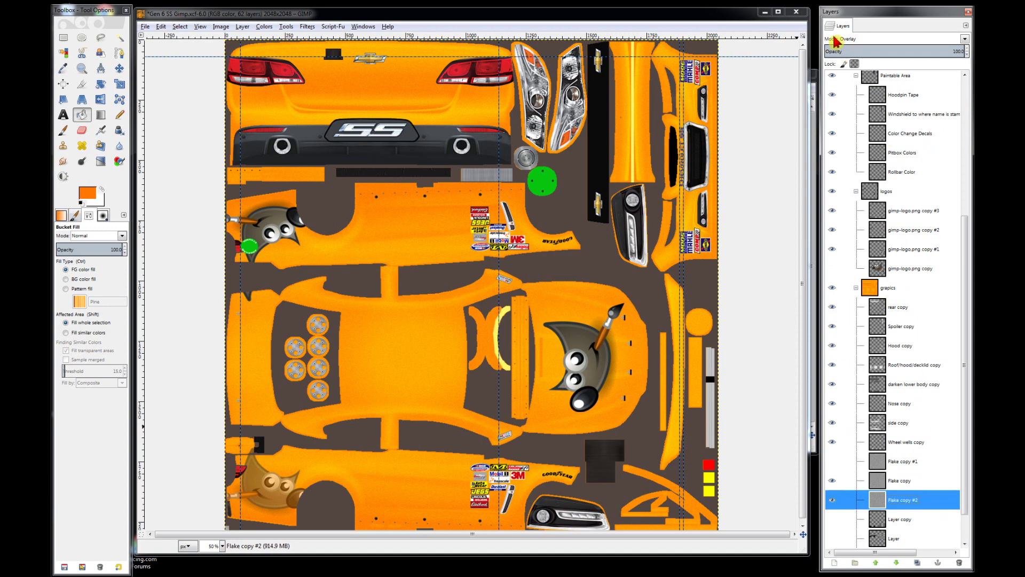
left_click(849, 41)
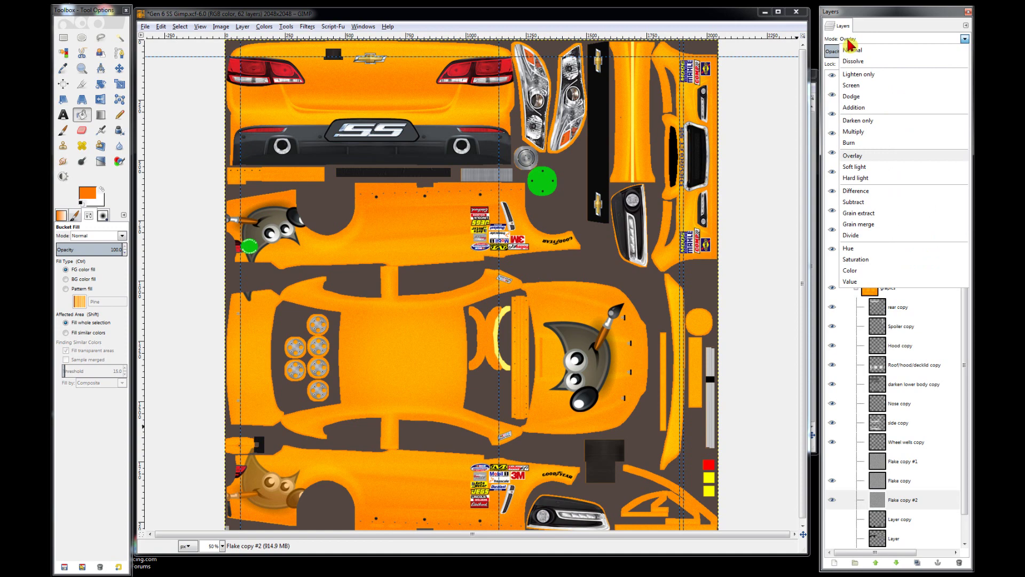
left_click(857, 133)
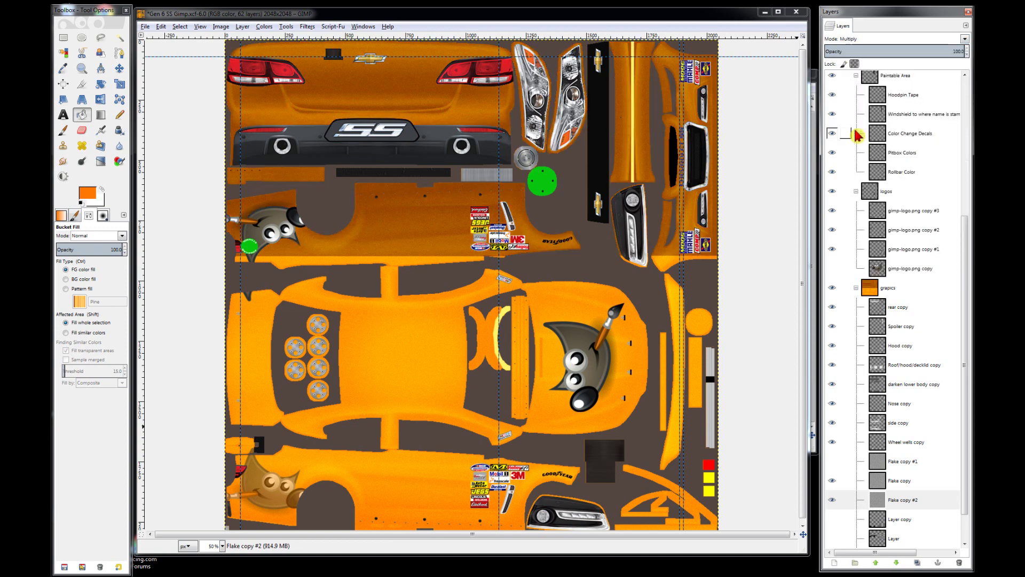
left_click_drag(907, 52, 822, 60)
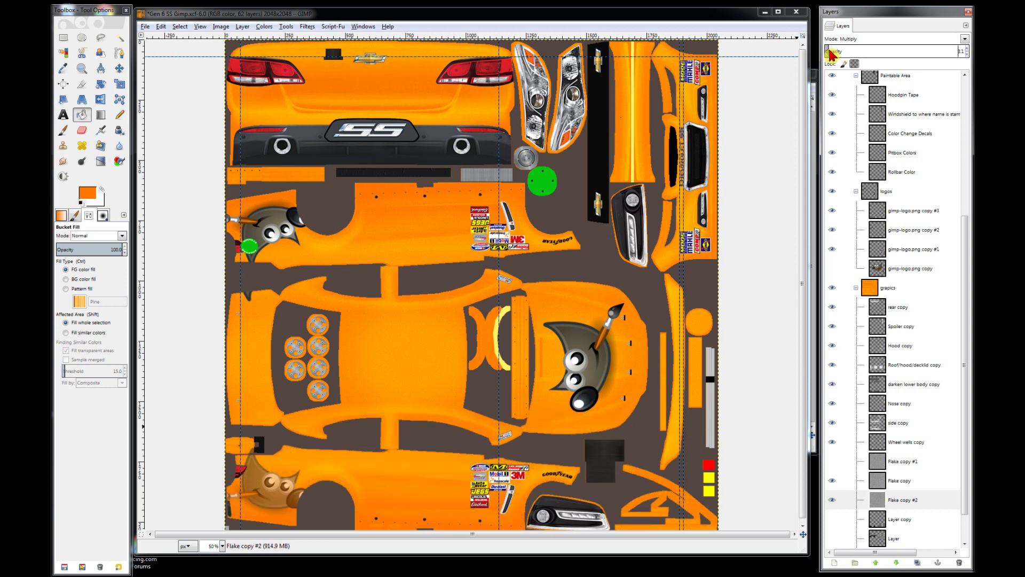
left_click_drag(832, 55, 833, 55)
left_click_drag(836, 54, 846, 52)
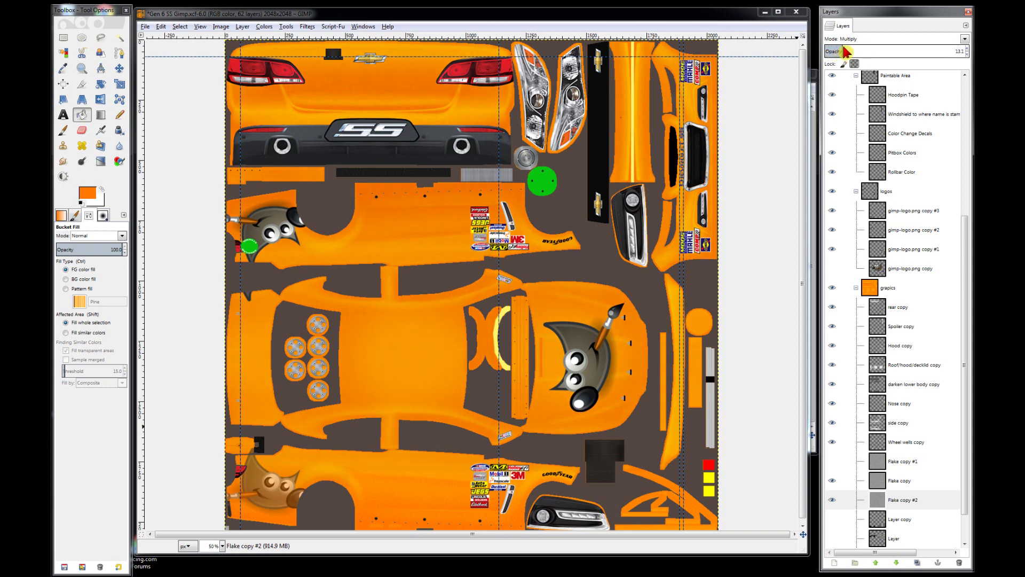
left_click_drag(845, 49, 840, 50)
- Re-export the paint to car_33837.tga and reload the car textures in iRacing
left_click(630, 15)
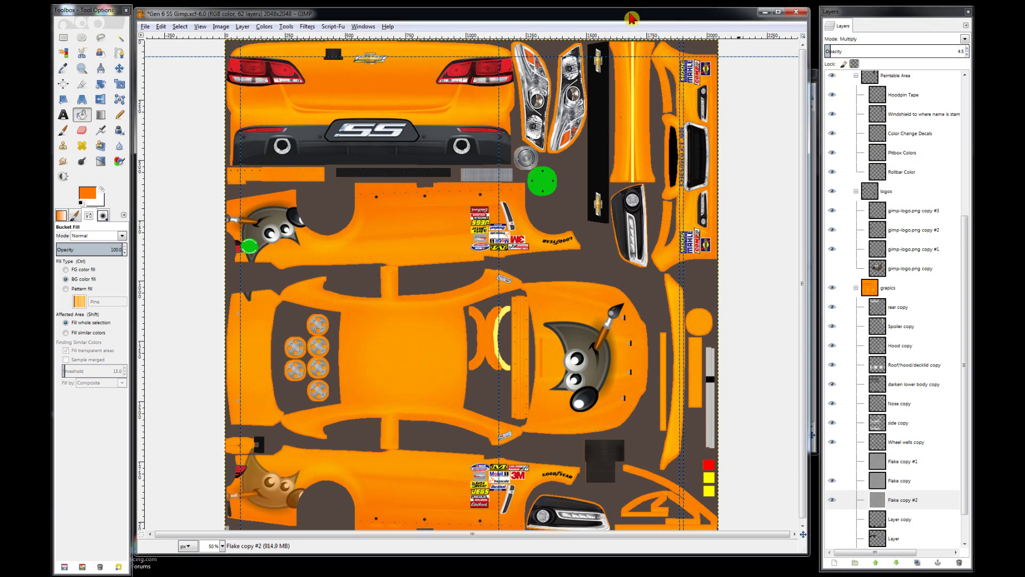
key("ctrl+e")
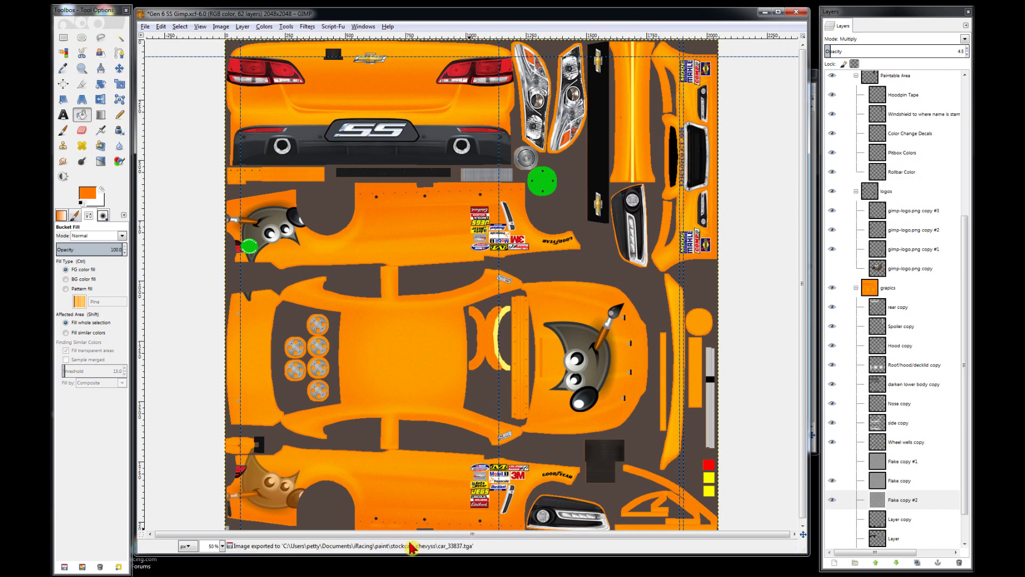
left_click(788, 570)
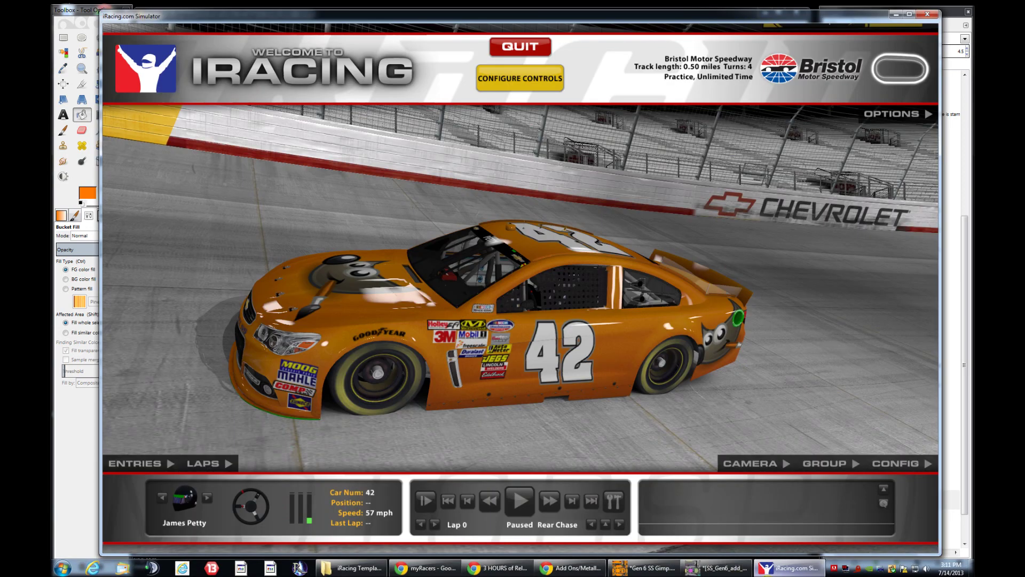
key("ctrl+r")
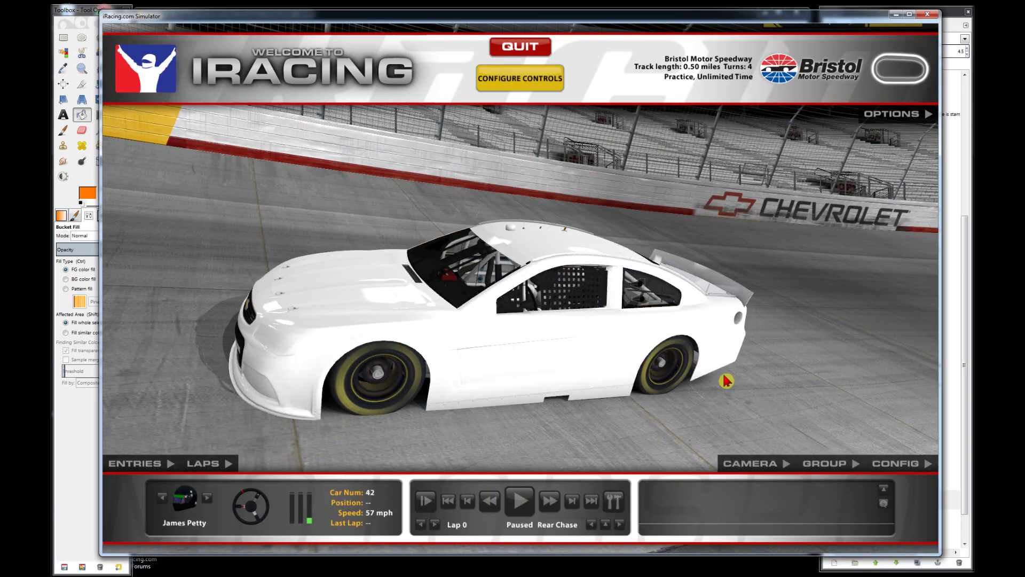
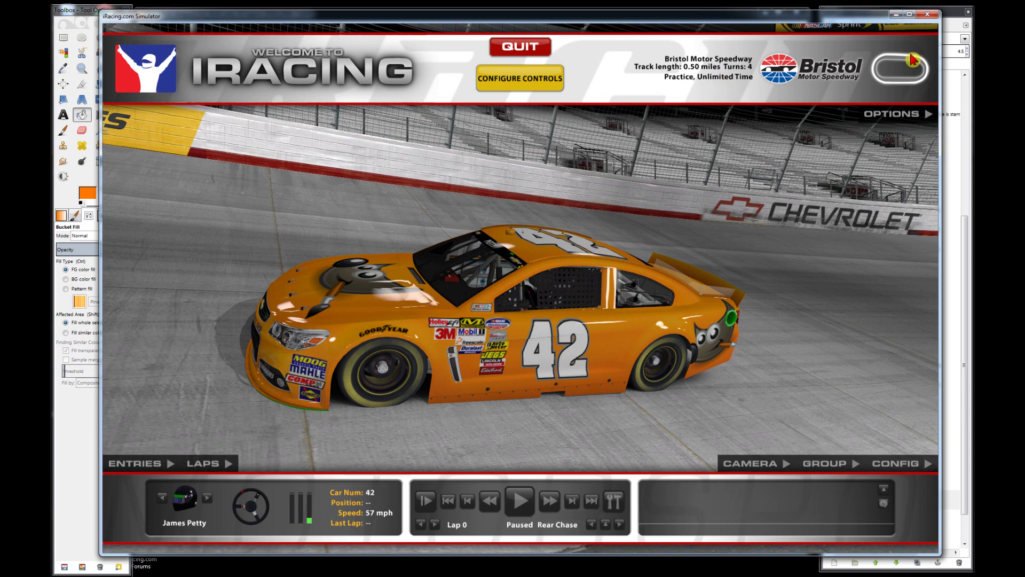
- Minimize iRacing to bring the GIMP paint template back into view
left_click(900, 18)
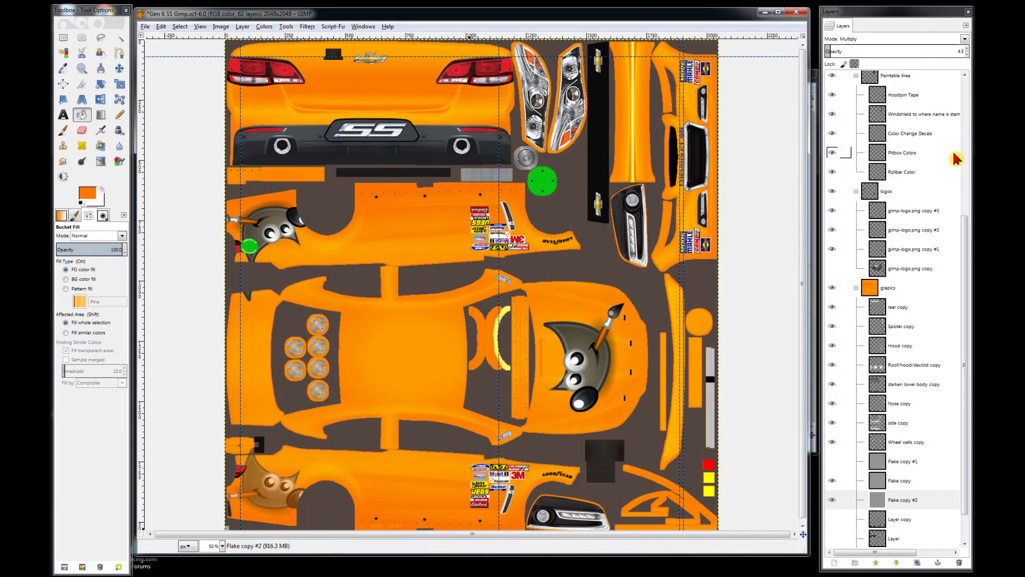
- Fill the Base layer's body panels with white as a trial base colour
scroll(967, 237, "down", 2)
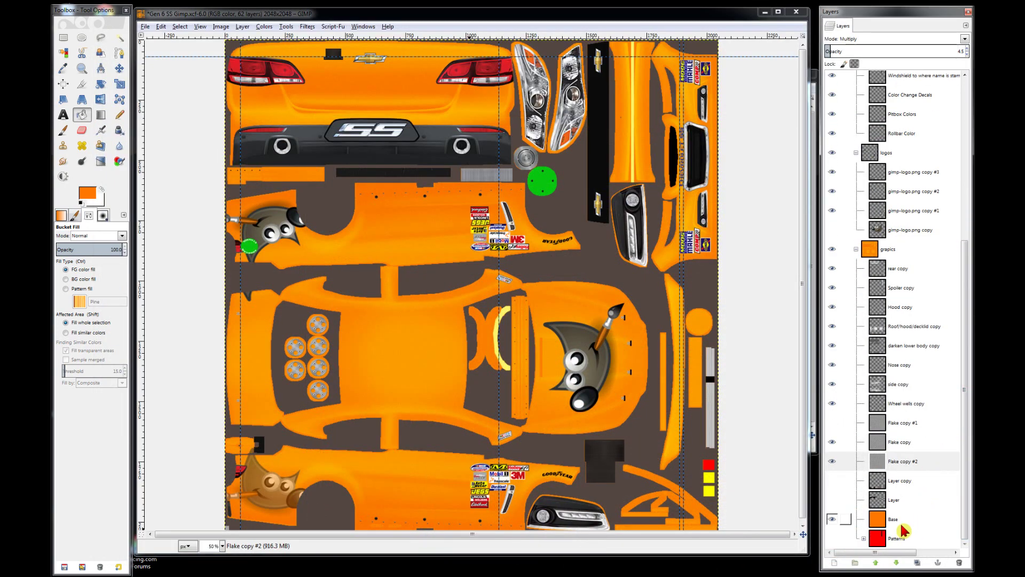
left_click(902, 520)
left_click(86, 192)
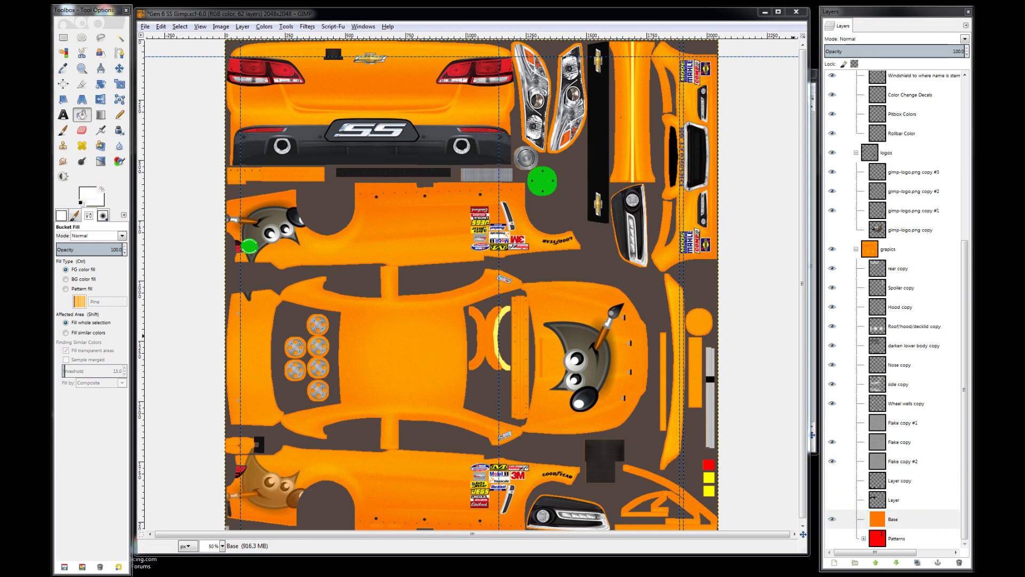
left_click(357, 352)
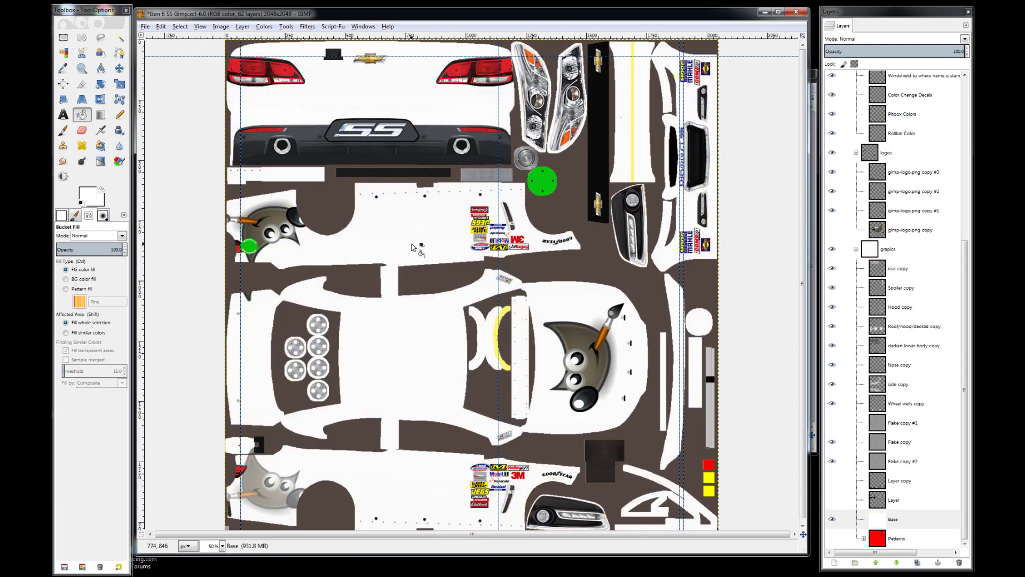
- Switch the Roof/hood/decklid copy layer to Normal blending, then reselect the Base layer's foreground colour
left_click(897, 333)
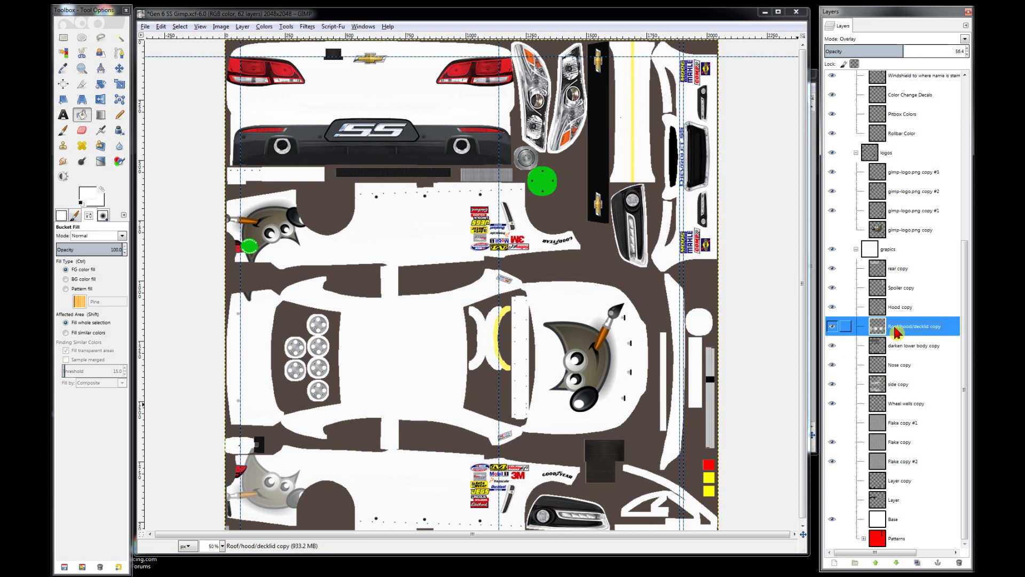
left_click(849, 41)
left_click(853, 50)
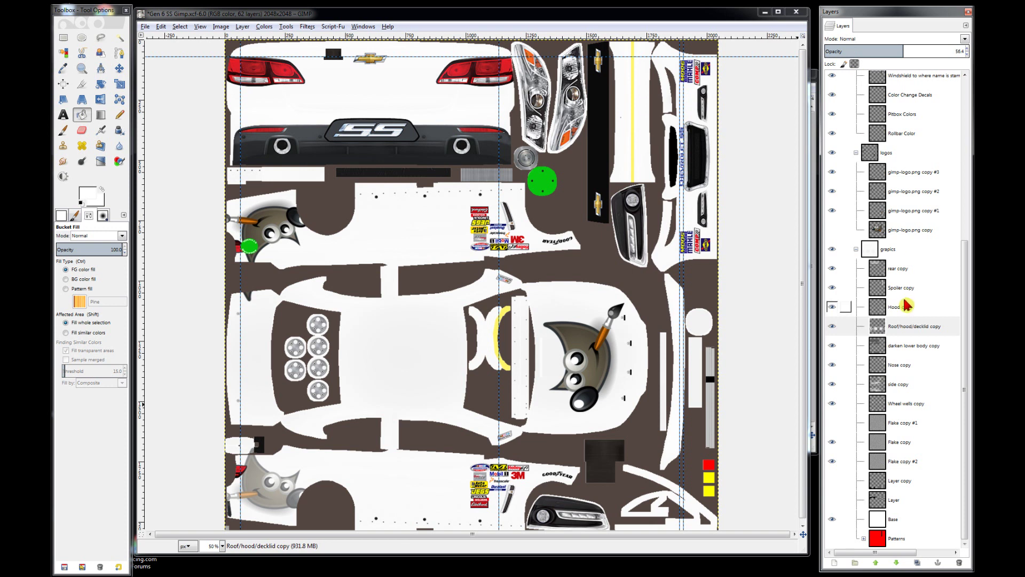
left_click(901, 331)
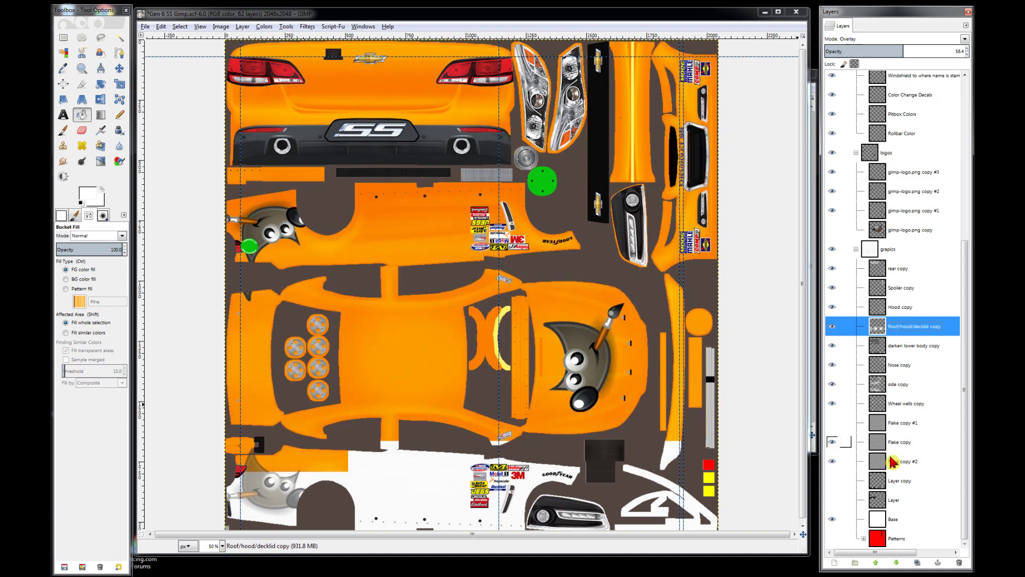
left_click(910, 520)
left_click(90, 191)
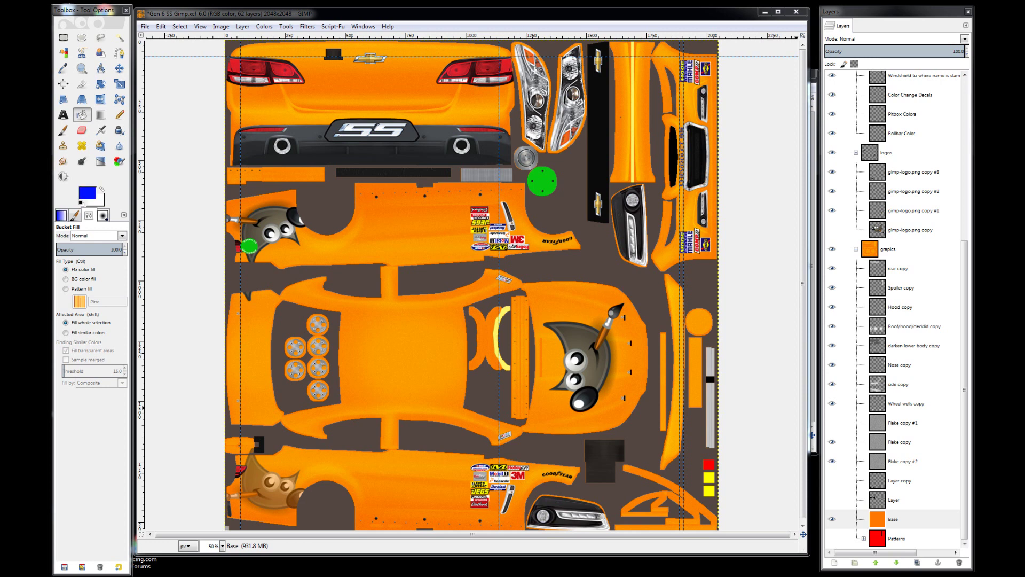
- Choose a bright blue foreground and fill the Base layer's body panels with it
left_click_drag(1024, 342, 603, 290)
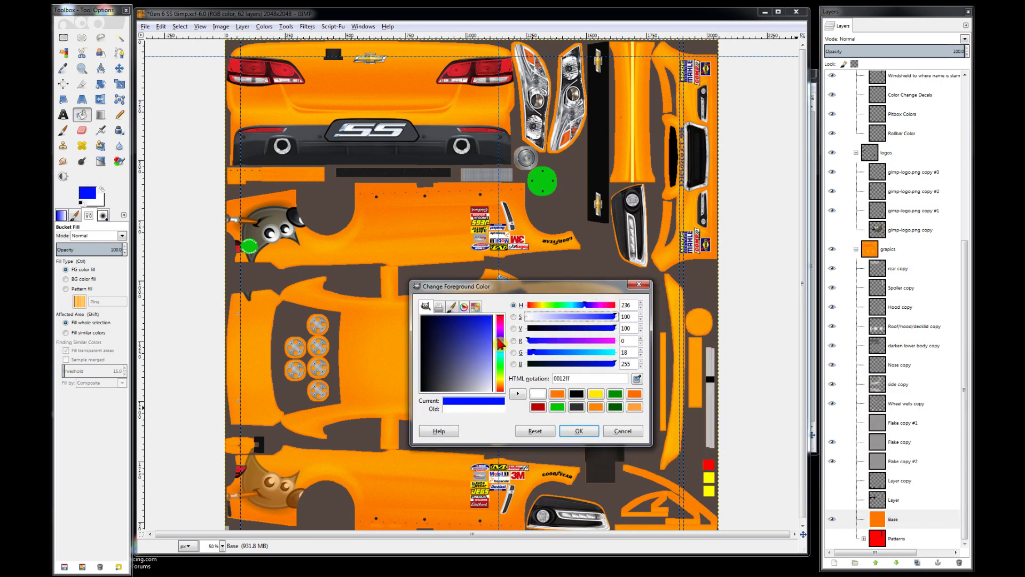
left_click_drag(486, 324, 491, 315)
left_click(578, 431)
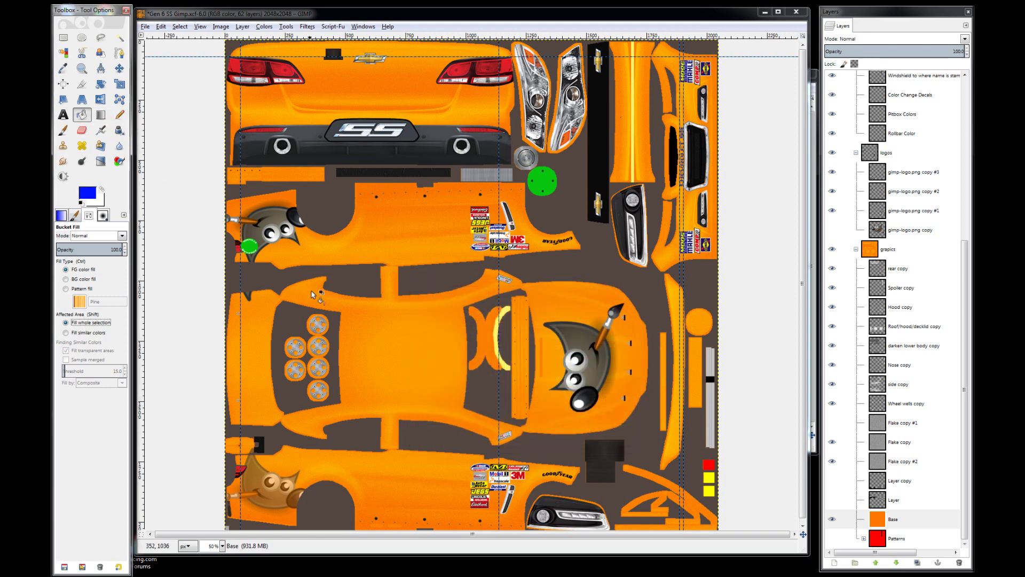
left_click(903, 520)
left_click(422, 376)
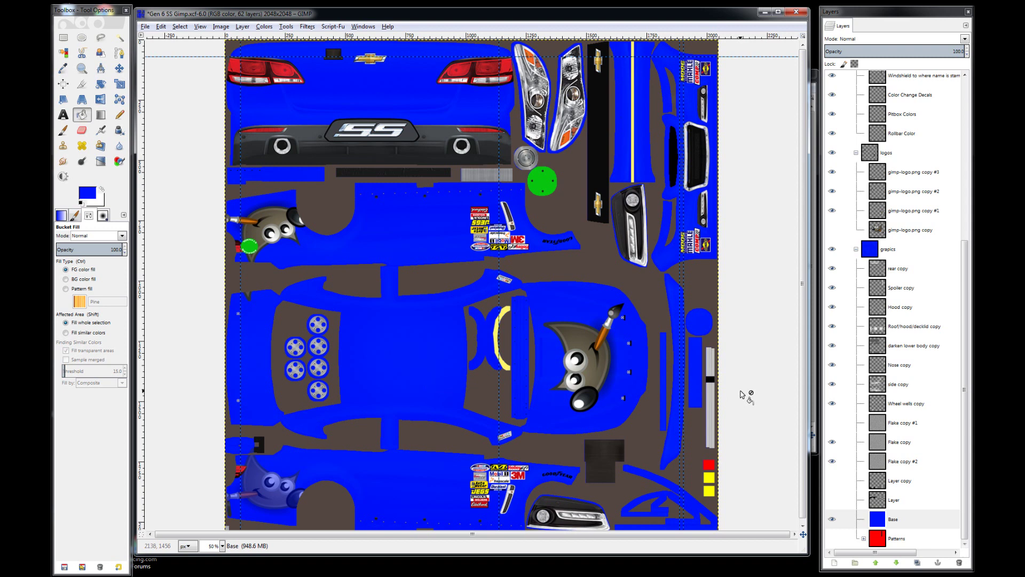
- Undo the trial fills and refill the Base layer body with blue
left_click(902, 332)
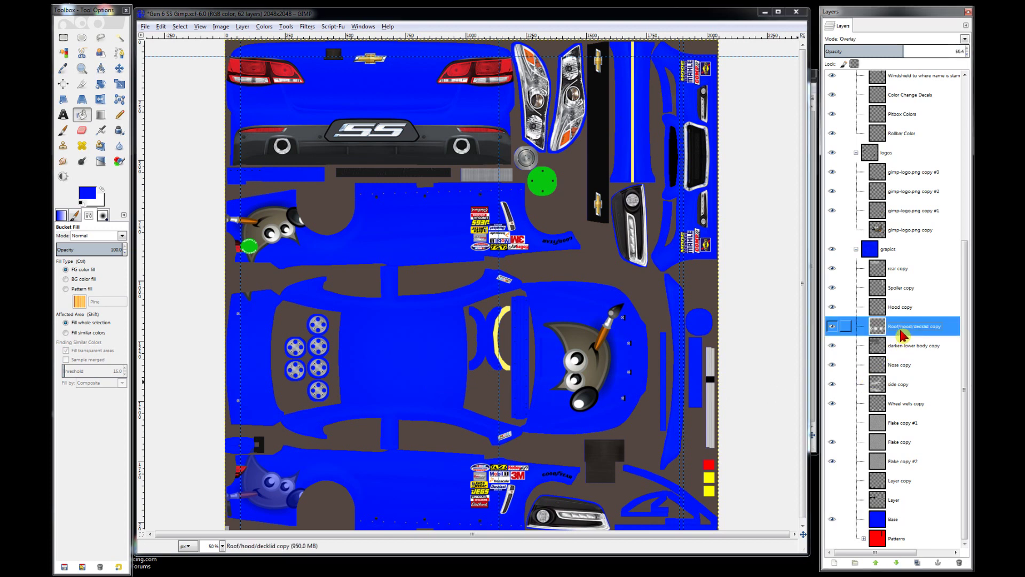
left_click(737, 12)
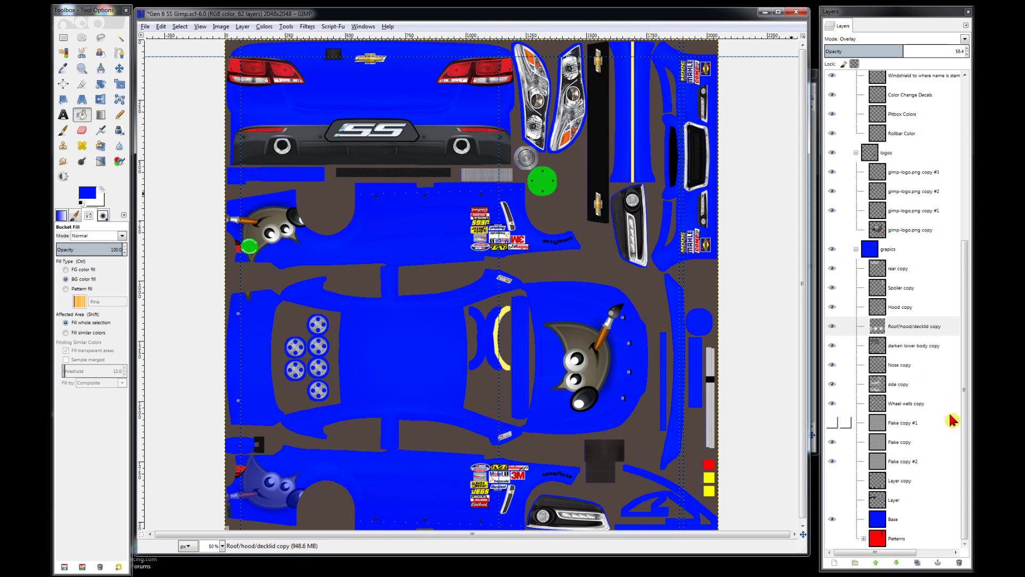
key("ctrl+z")
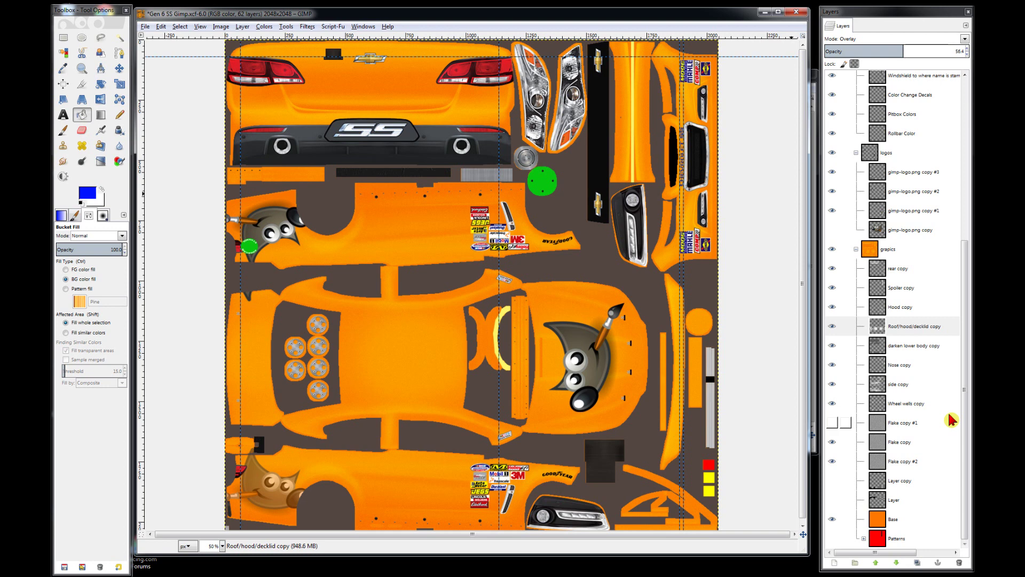
left_click(899, 525)
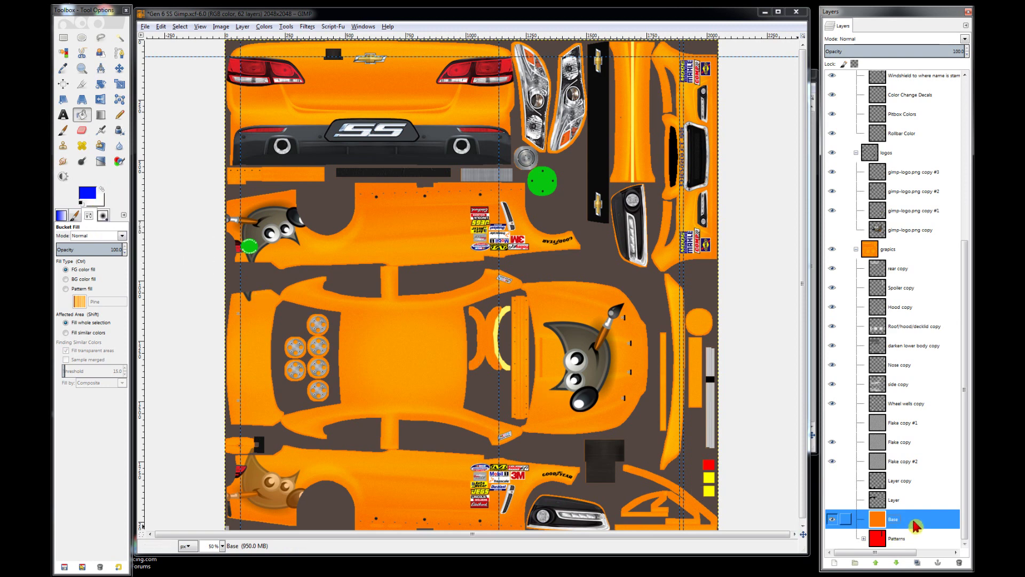
left_click(666, 158)
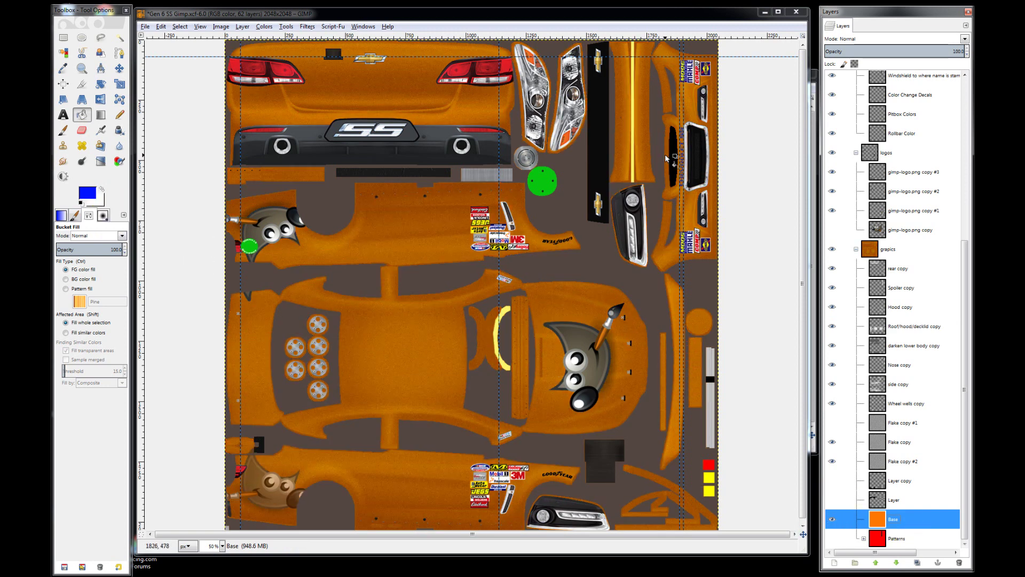
key("ctrl+z")
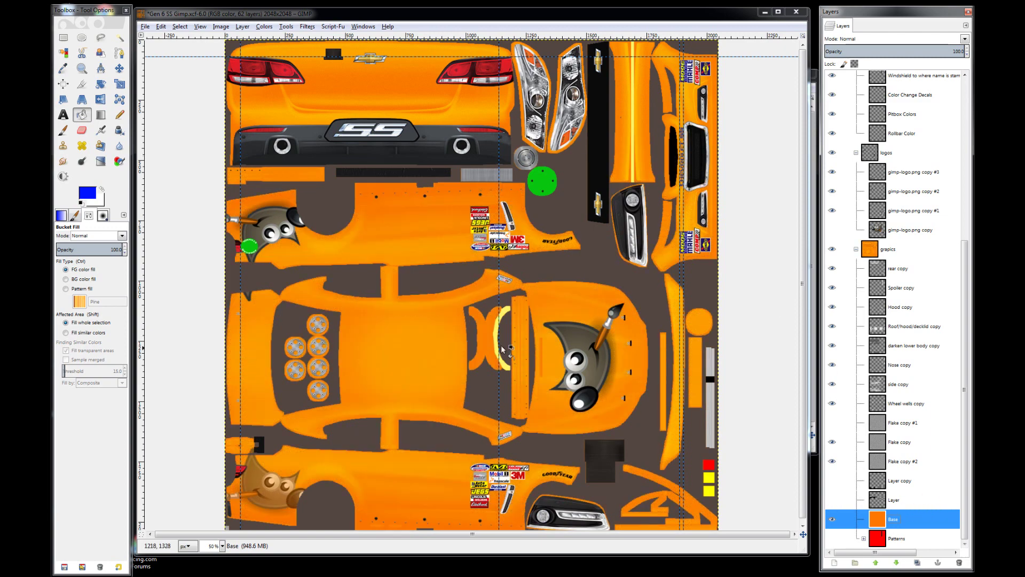
left_click(441, 338)
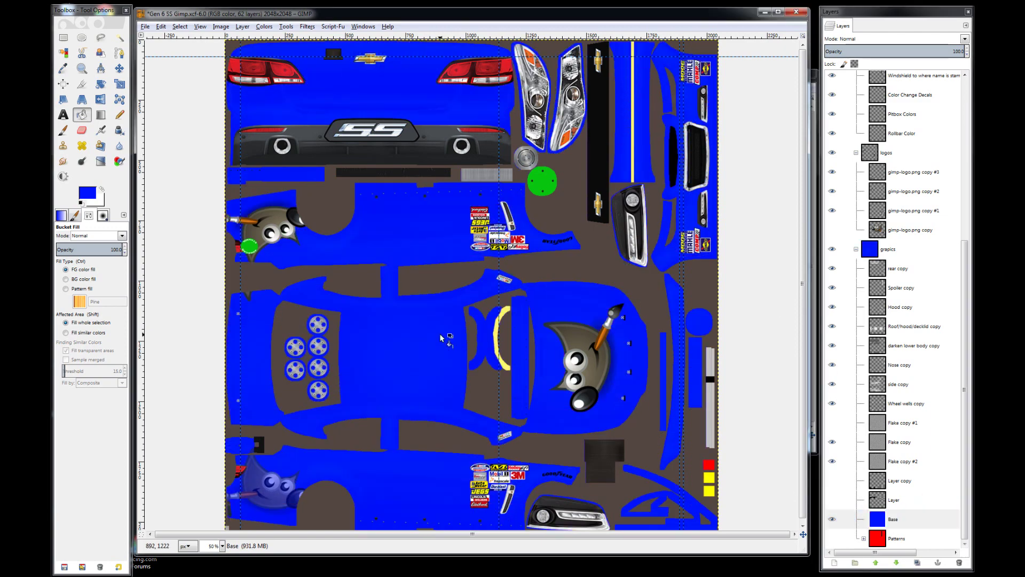
key("1")
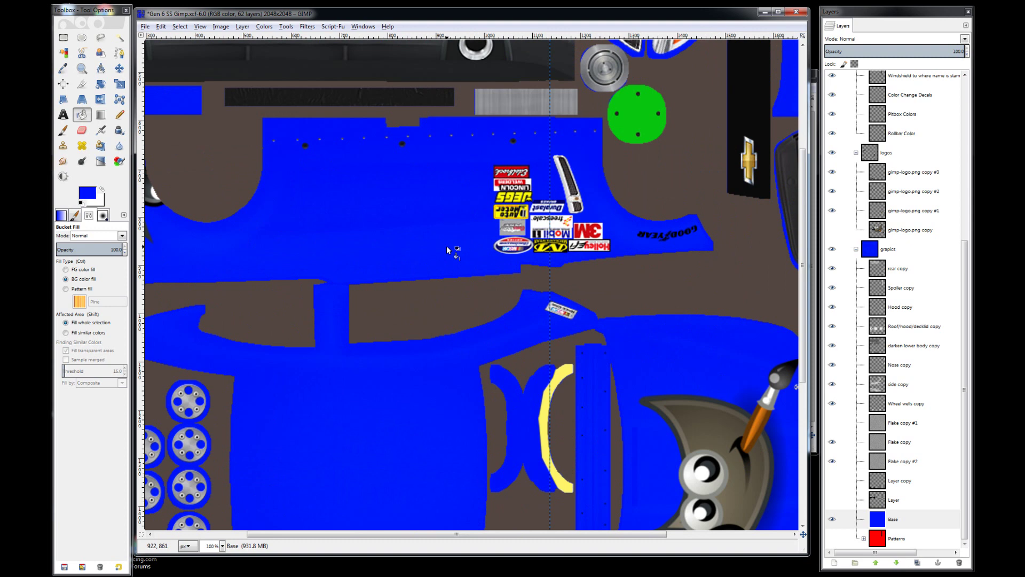
scroll(447, 250, "down", 3)
scroll(446, 250, "up", 2)
scroll(446, 250, "down", 1)
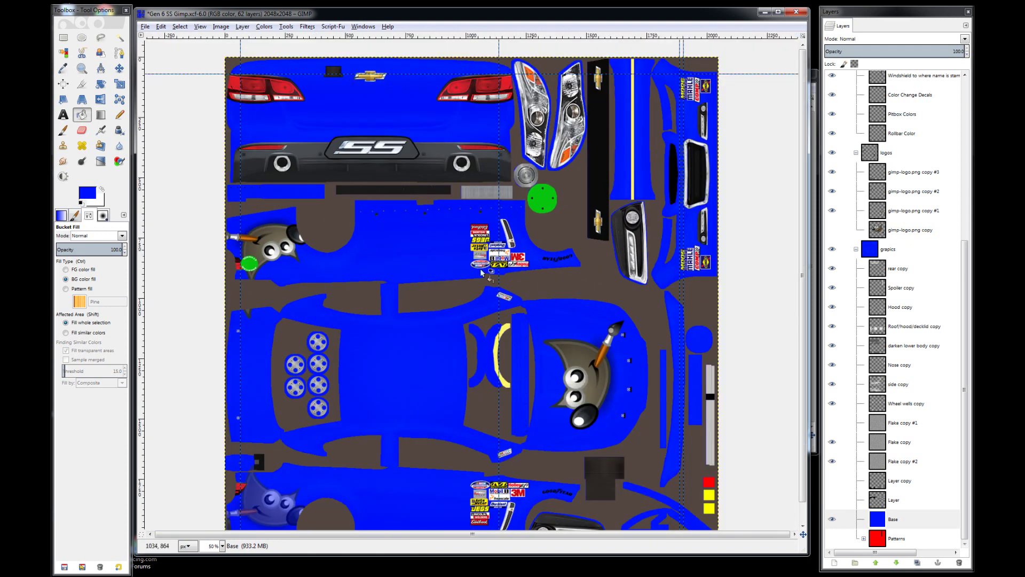
left_click(832, 384)
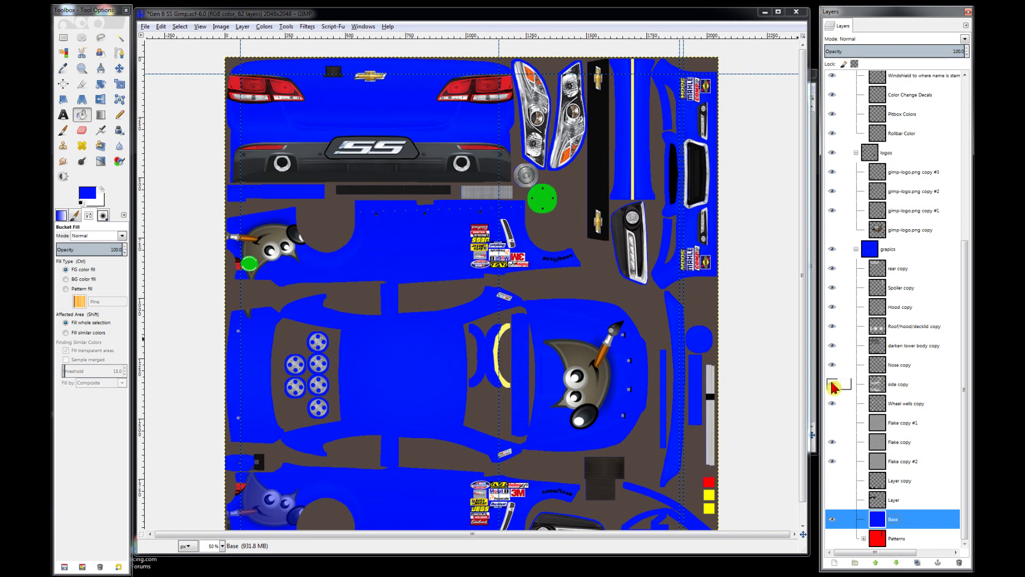
left_click(900, 366)
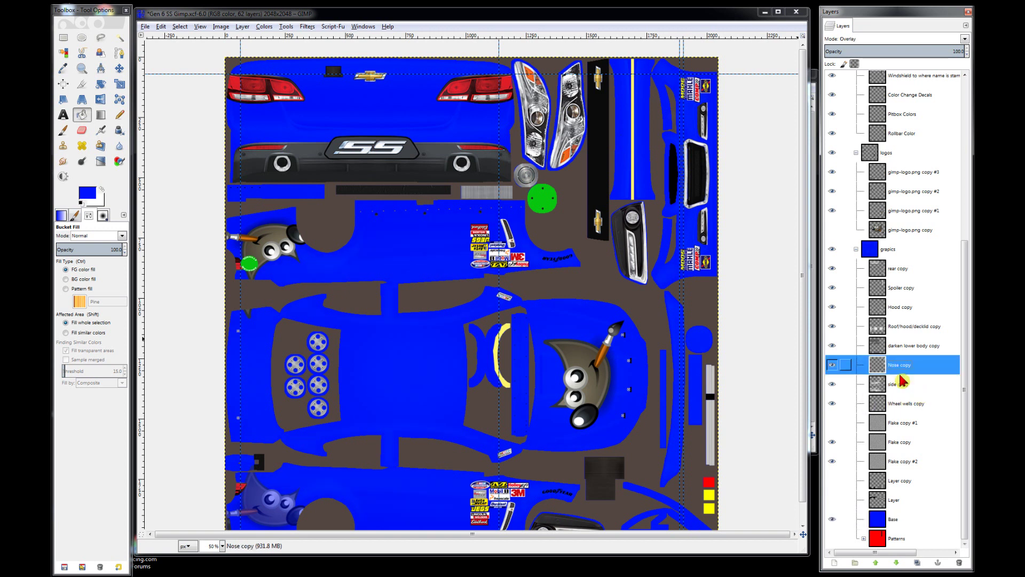
left_click(901, 386)
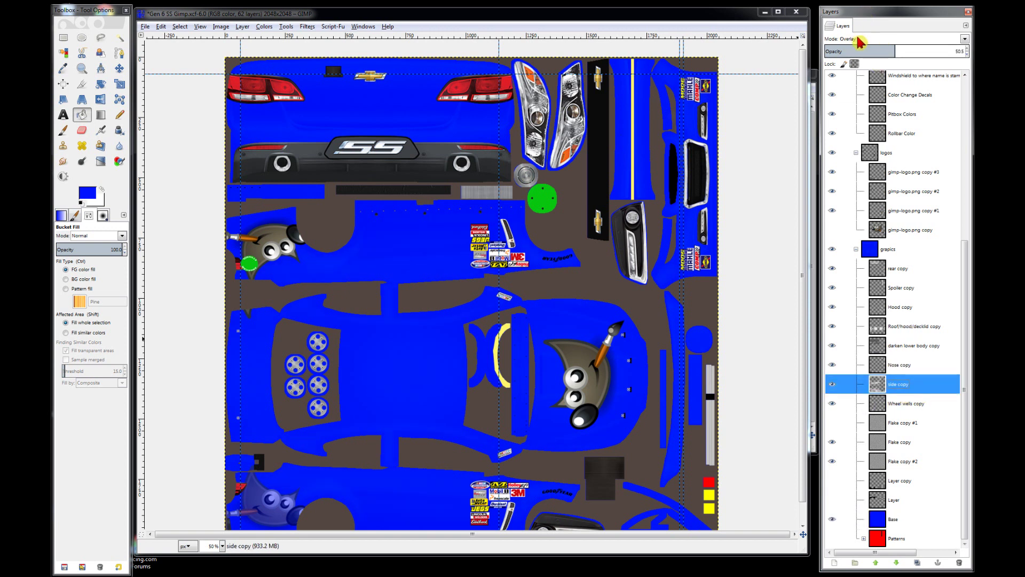
left_click(894, 521)
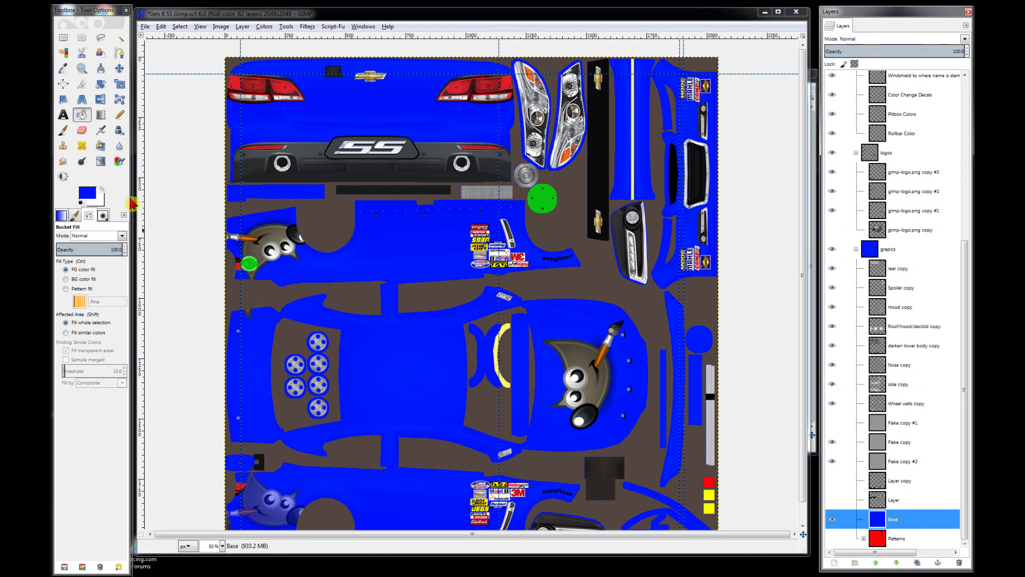
left_click(101, 191)
left_click(91, 194)
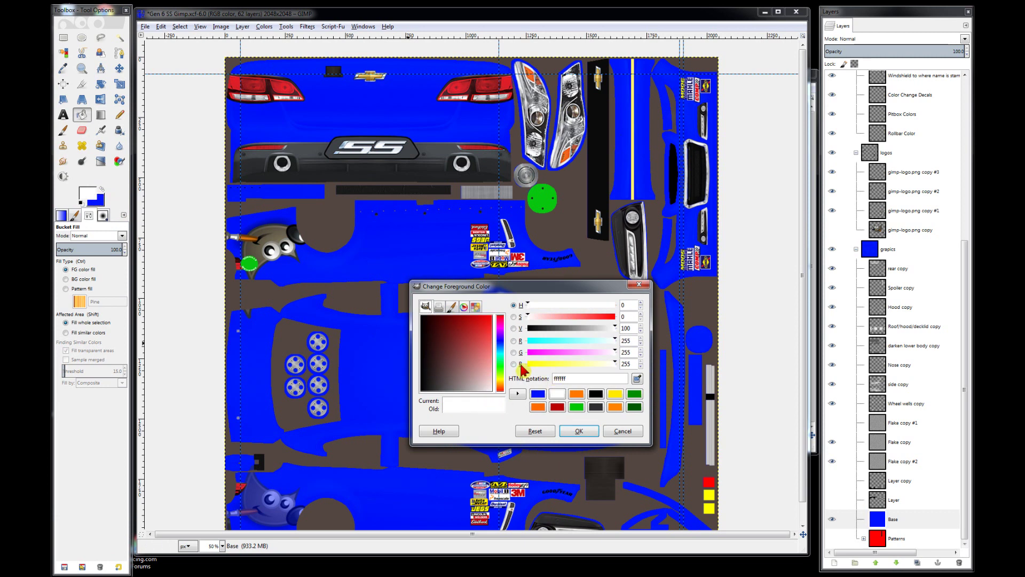
left_click(502, 385)
left_click(538, 406)
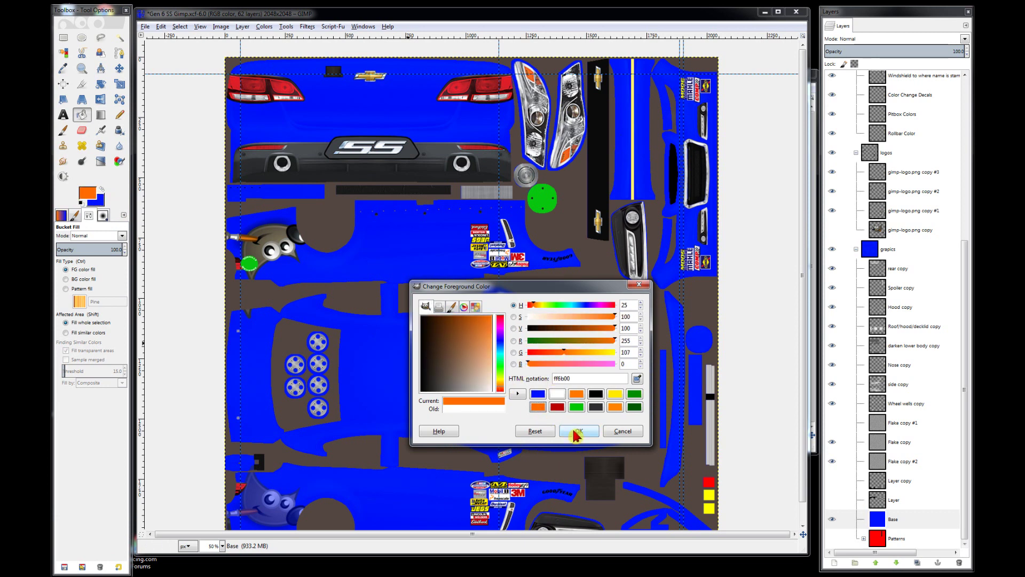
left_click(579, 431)
left_click(409, 379)
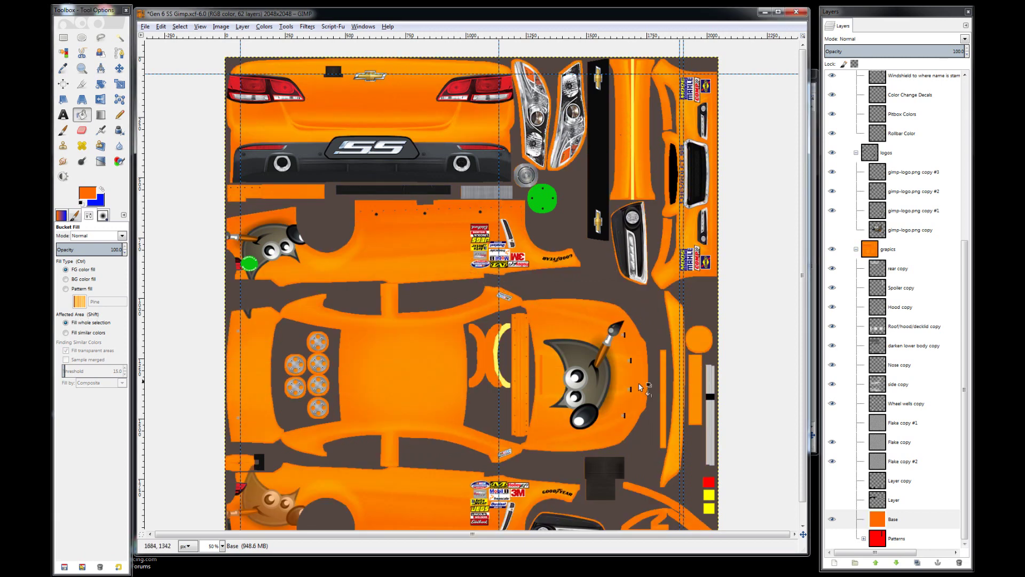
left_click(101, 189)
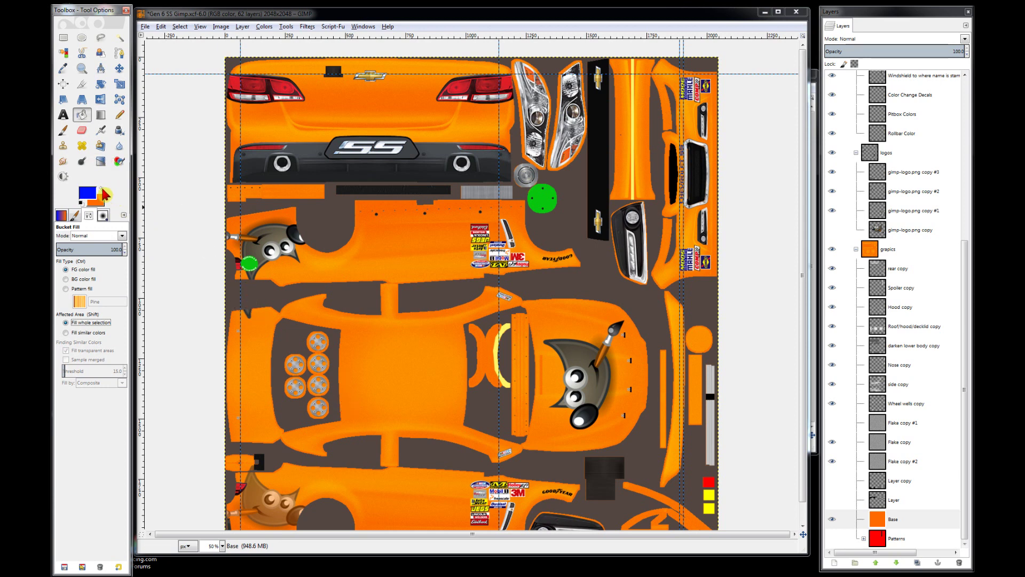
left_click(426, 389)
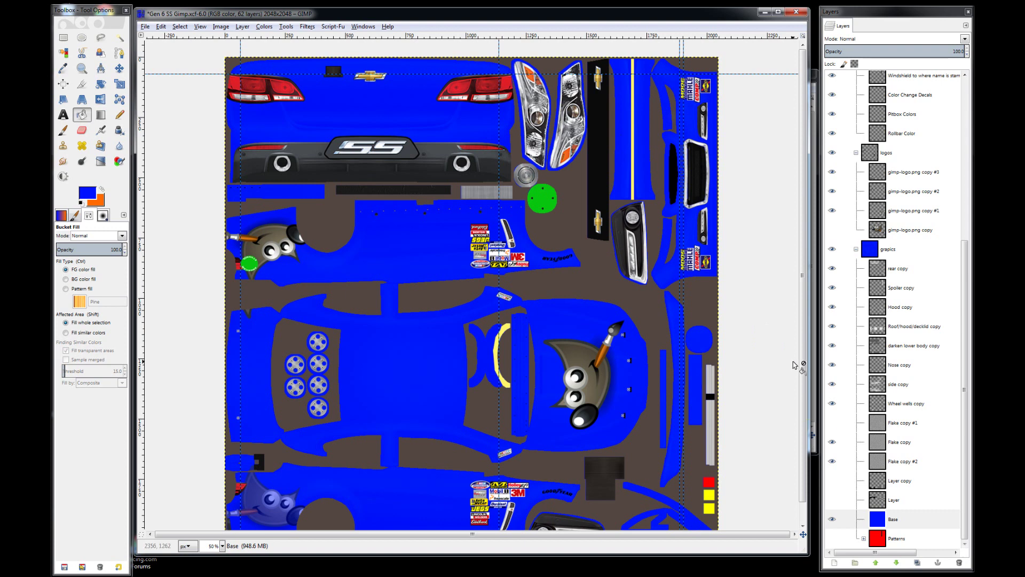
- Set the side copy layer to Normal blending at about 24% opacity
left_click(892, 387)
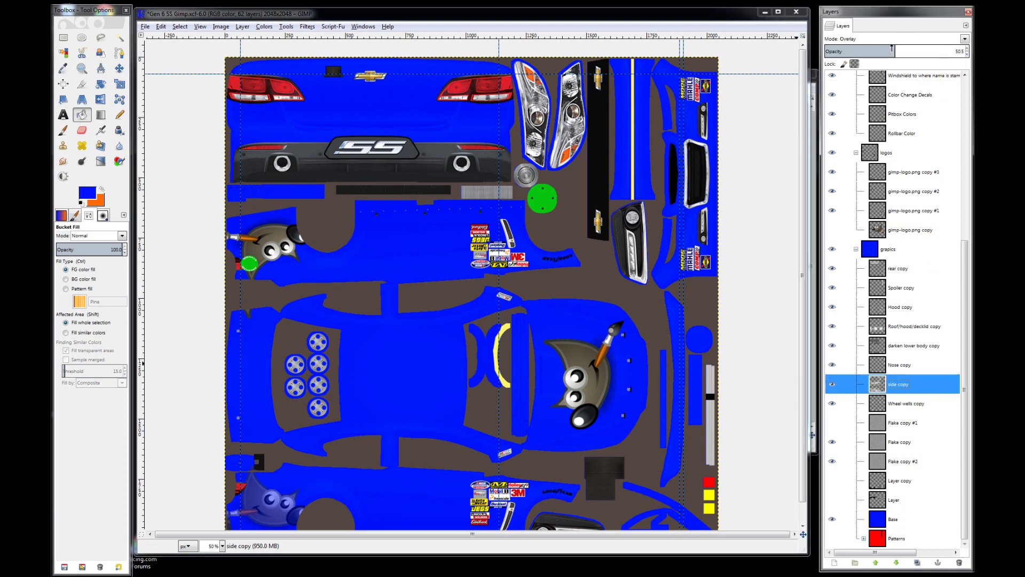
left_click(949, 52)
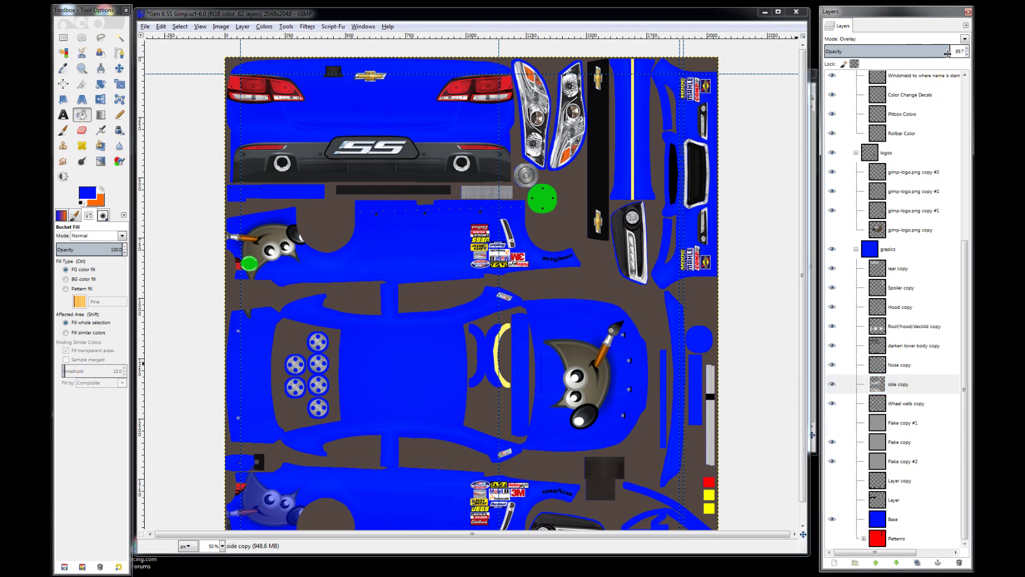
left_click_drag(945, 52, 961, 52)
left_click(855, 43)
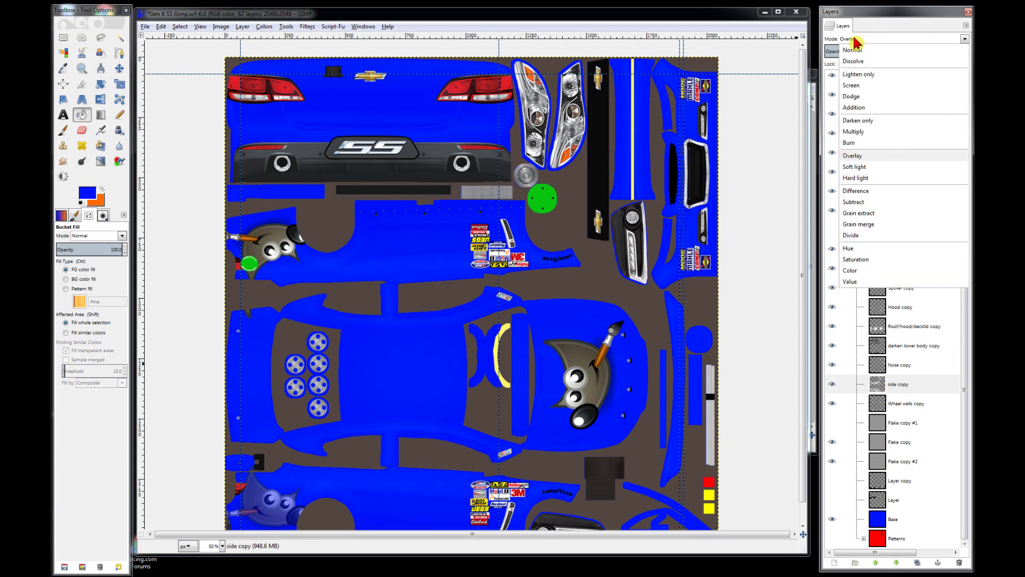
left_click(854, 42)
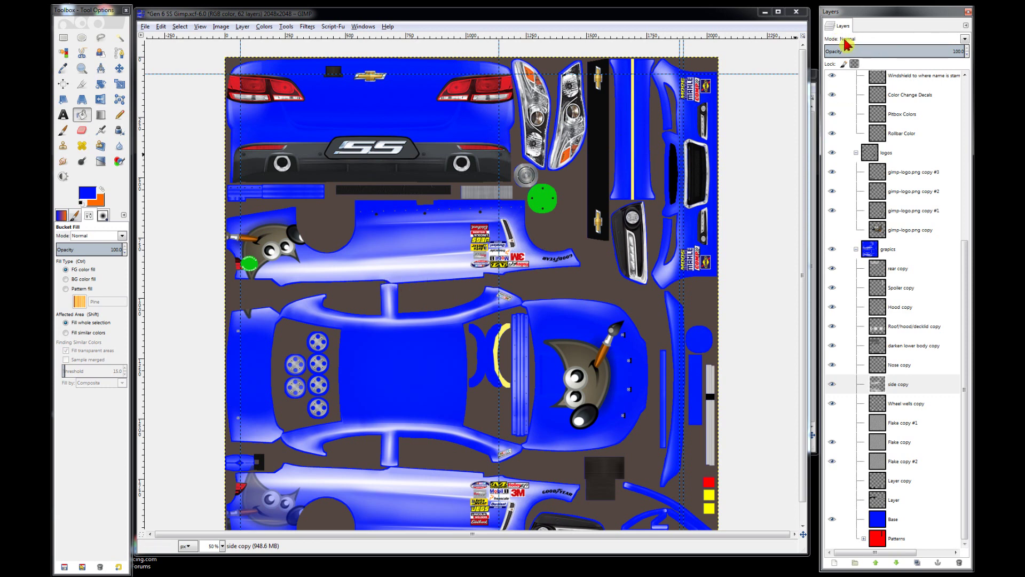
left_click_drag(890, 52, 858, 48)
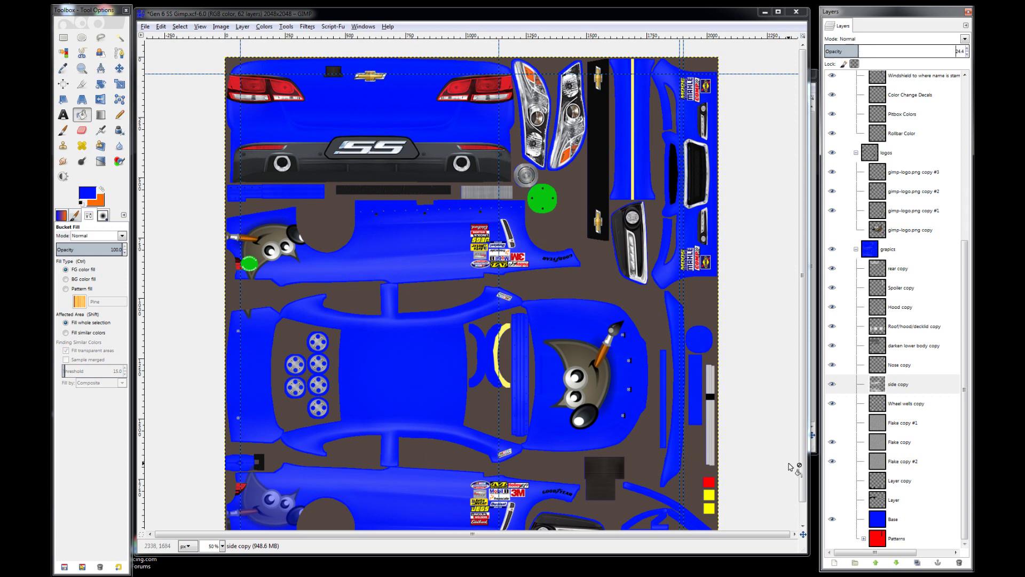
- Set the Flake copy layer to Multiply at about 18% opacity
left_click(903, 461)
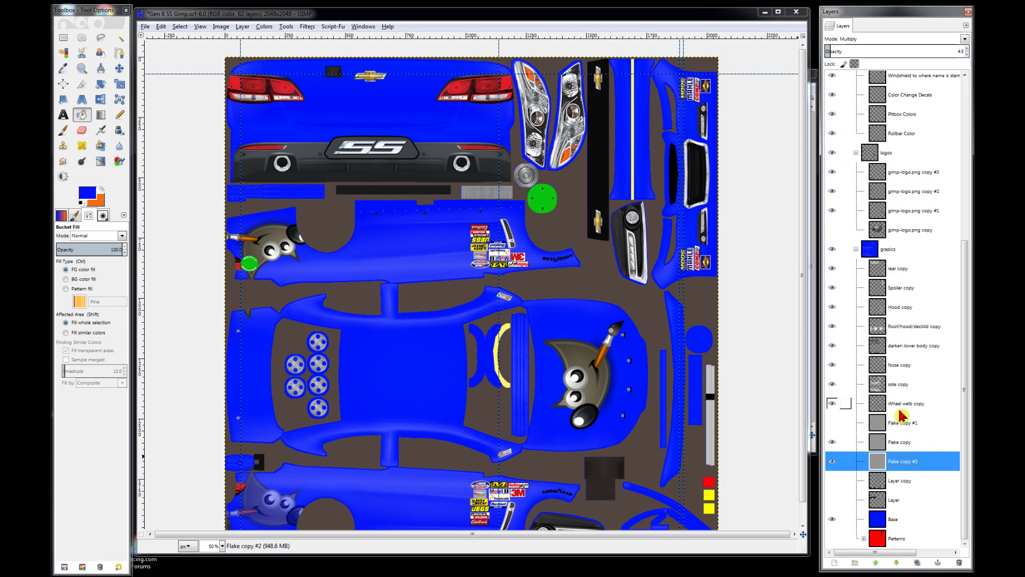
left_click(902, 442)
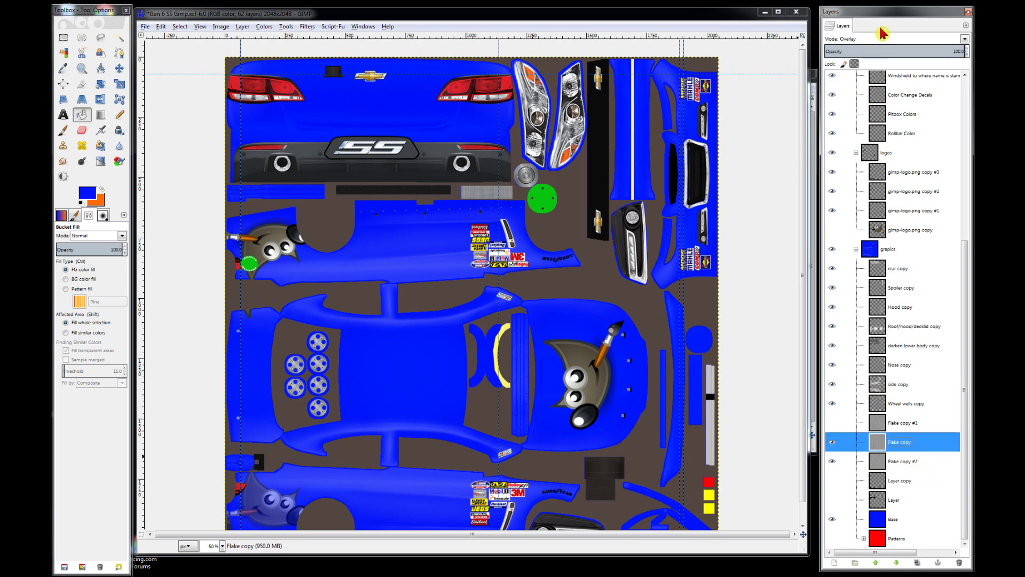
left_click(854, 39)
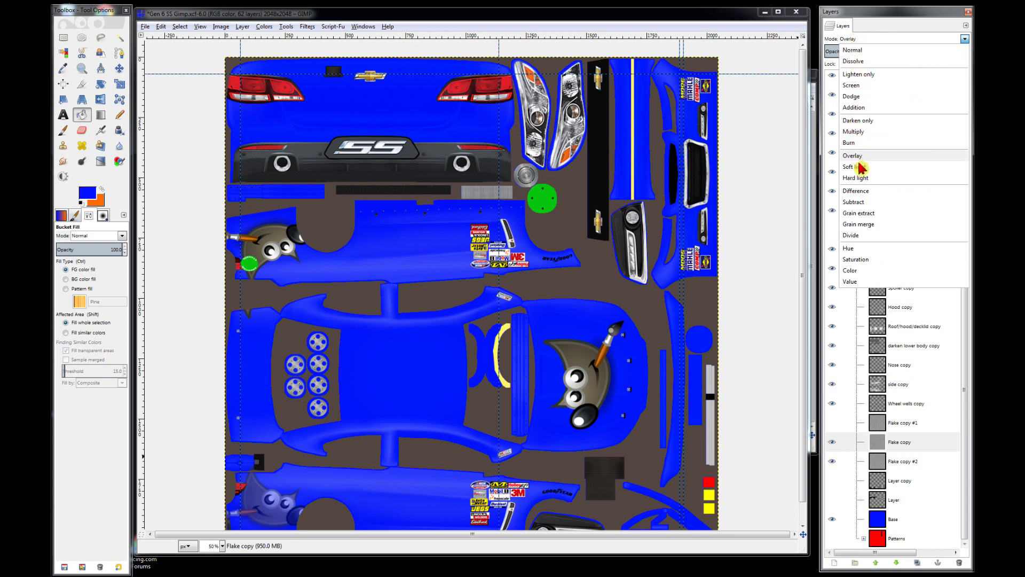
key("Escape")
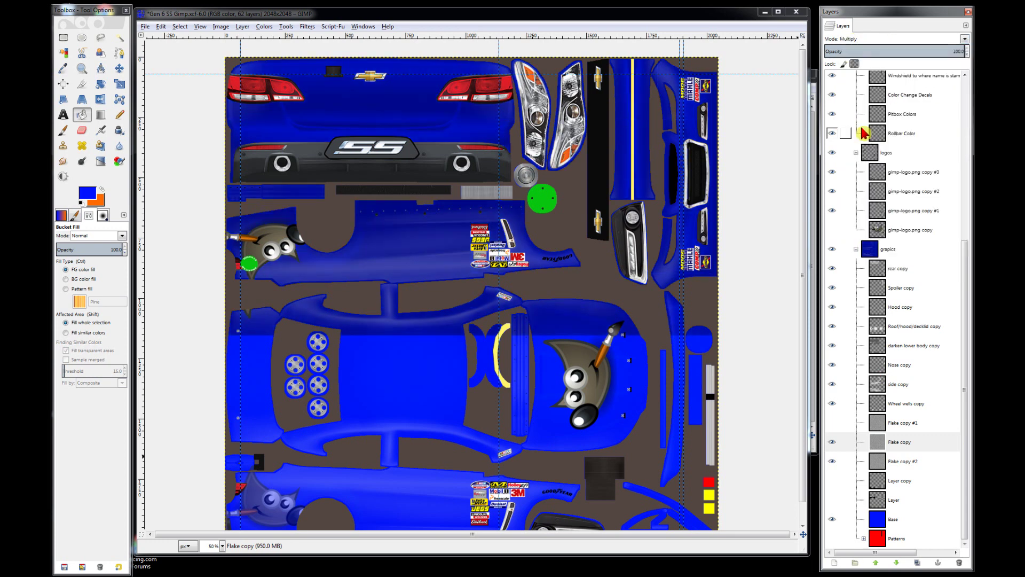
left_click(849, 51)
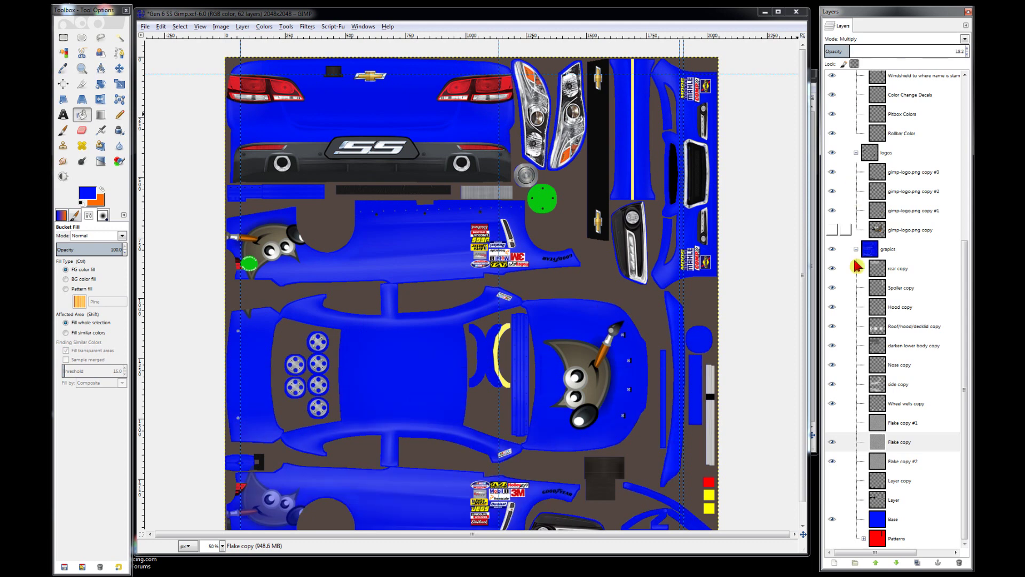
- Switch the Roof/hood/decklid copy layer to Normal blending at about 23% opacity
left_click(904, 334)
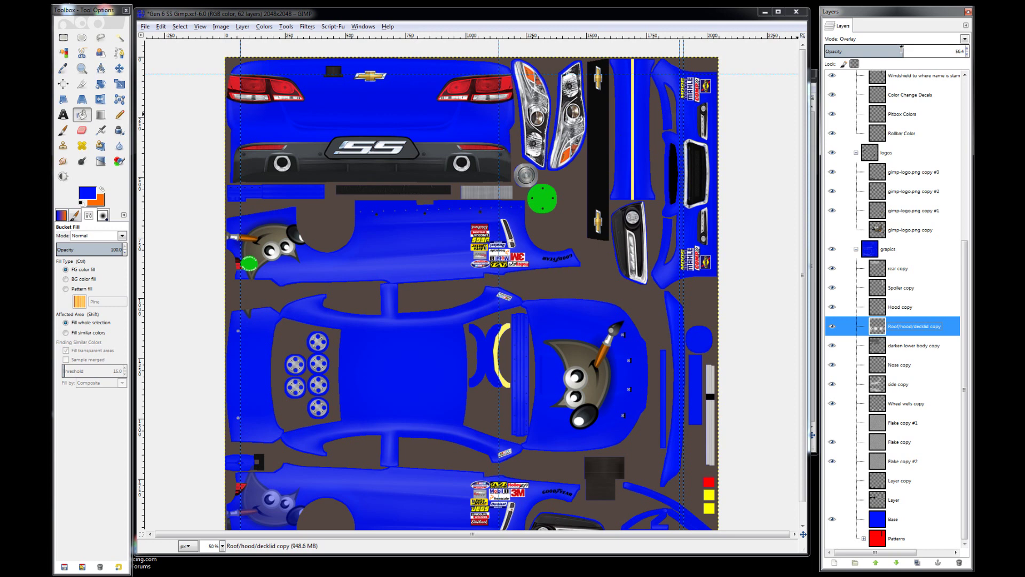
left_click(853, 39)
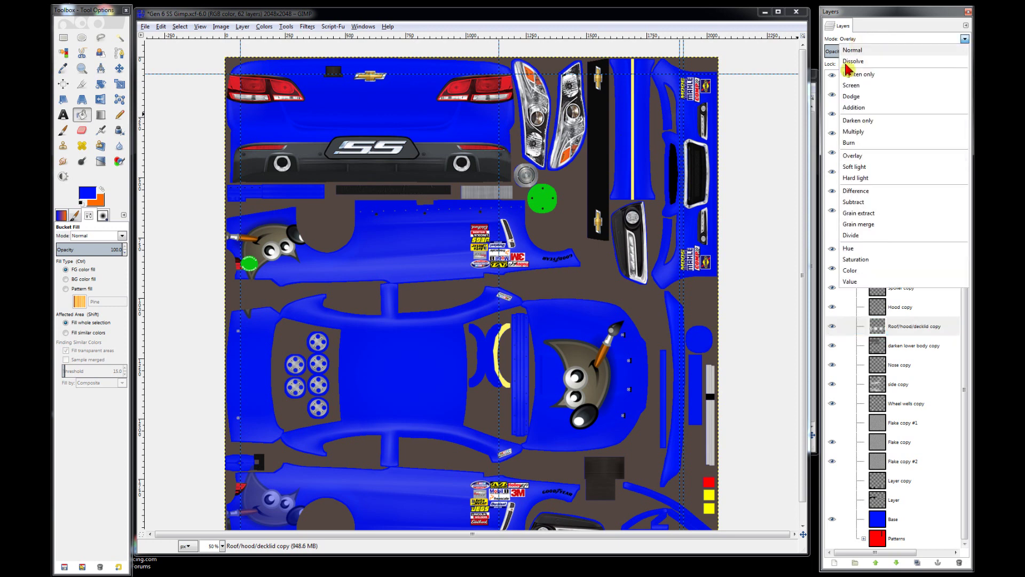
left_click(855, 169)
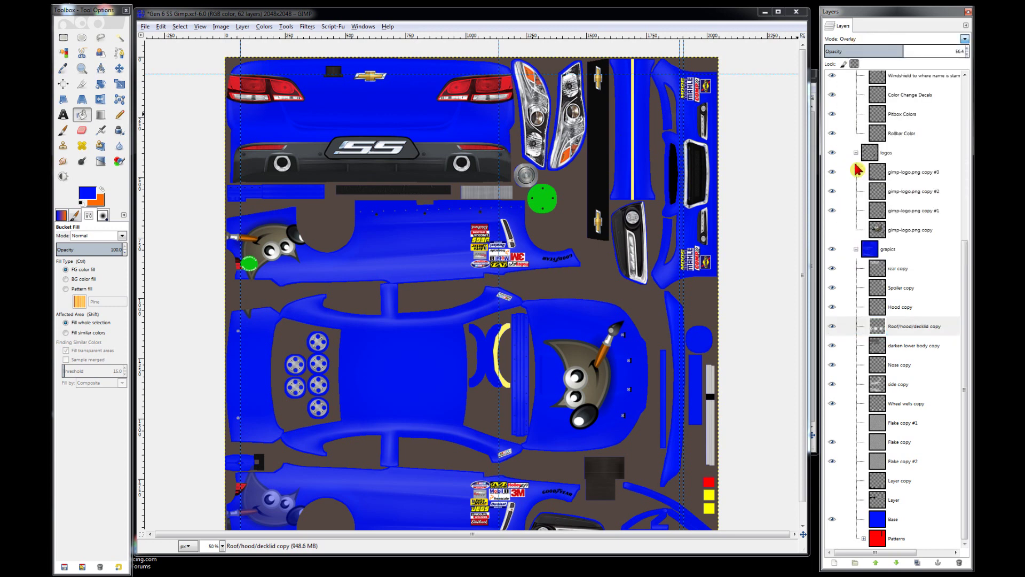
left_click(839, 42)
left_click(850, 49)
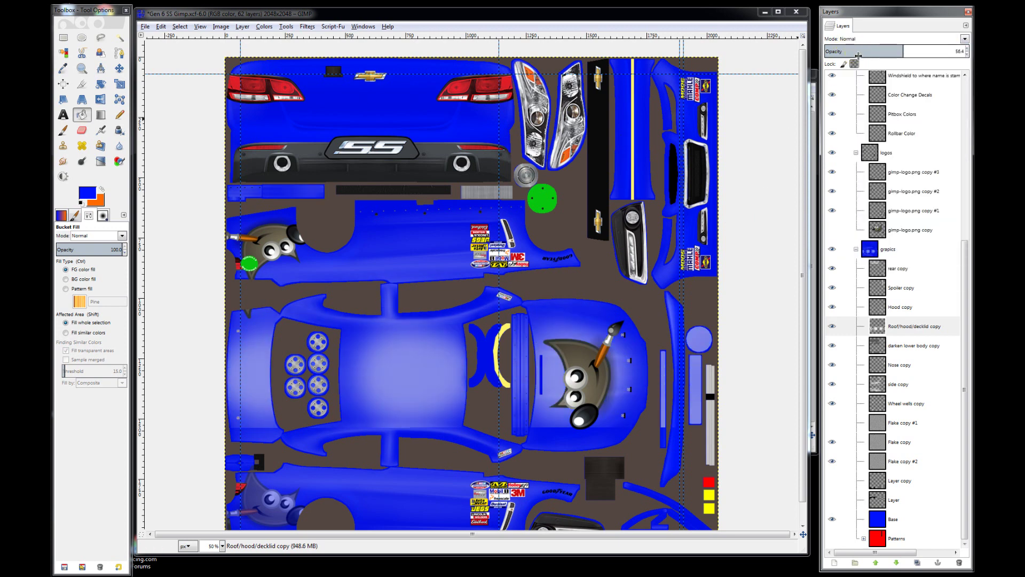
left_click_drag(869, 51, 847, 51)
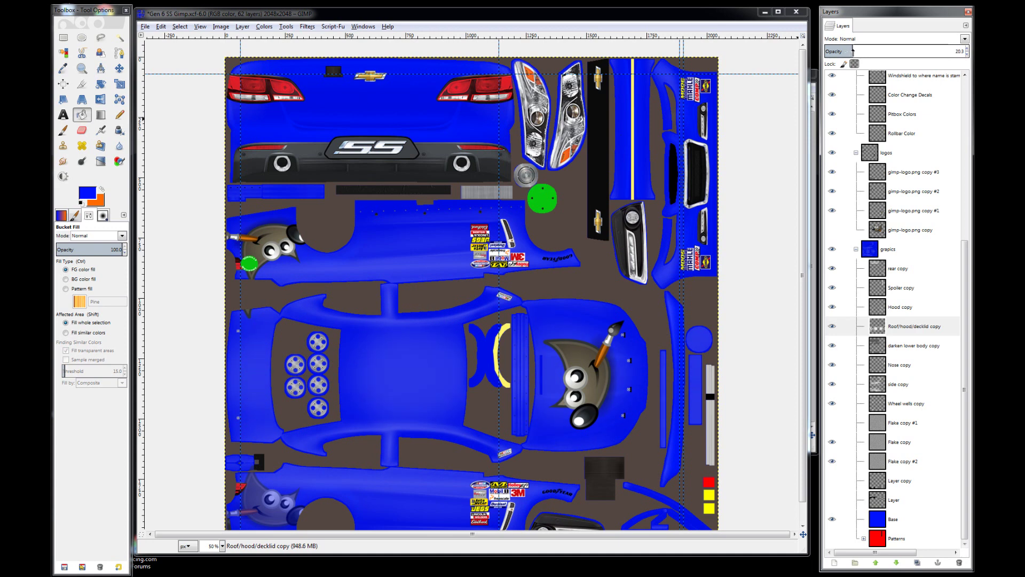
left_click_drag(853, 51, 861, 51)
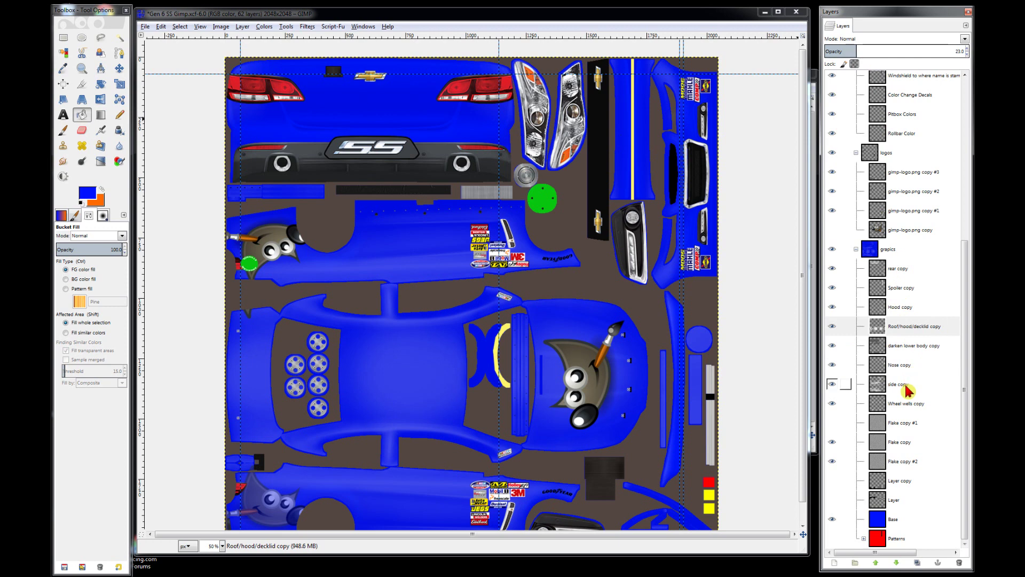
- Lower the Hood copy layer to about 55% opacity and hide Flake copy #2
left_click(903, 309)
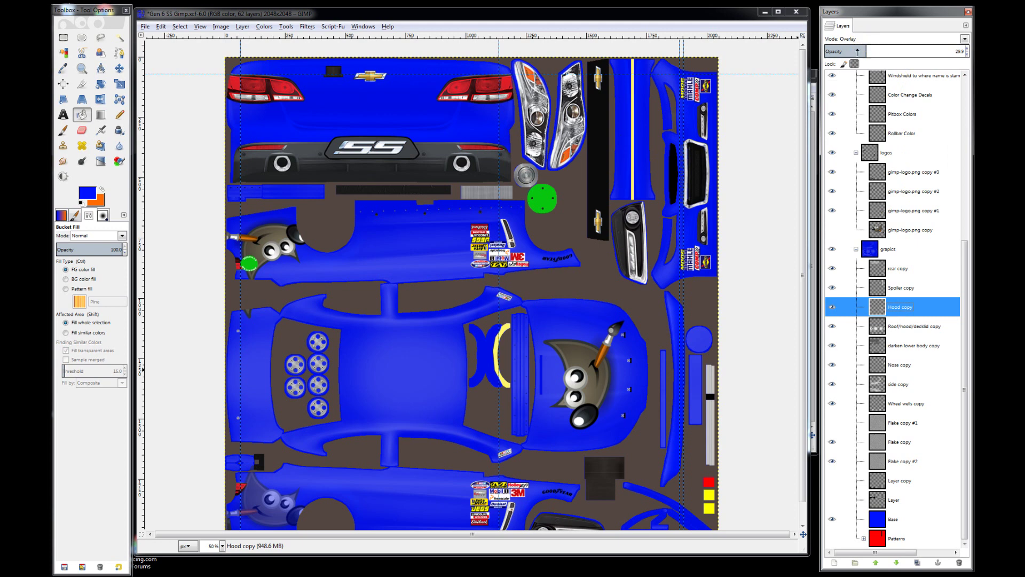
scroll(937, 47, "down", 4)
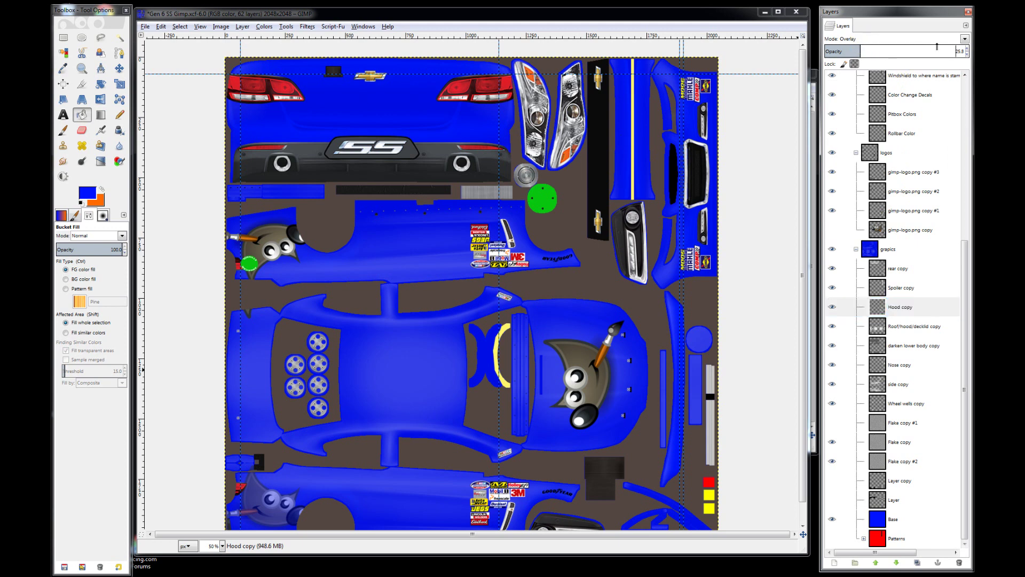
left_click(937, 47)
left_click_drag(937, 51, 918, 51)
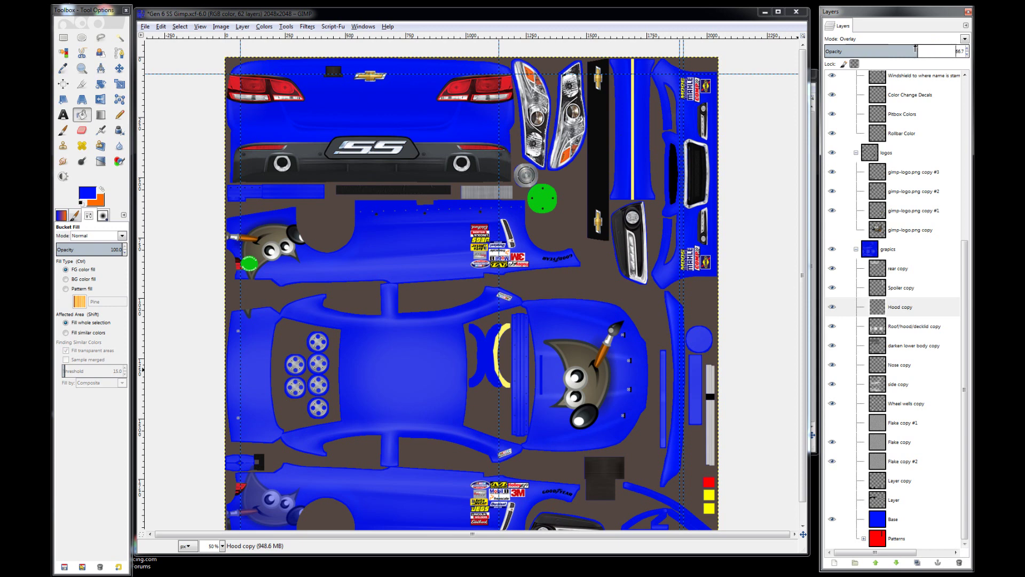
left_click_drag(914, 49, 901, 51)
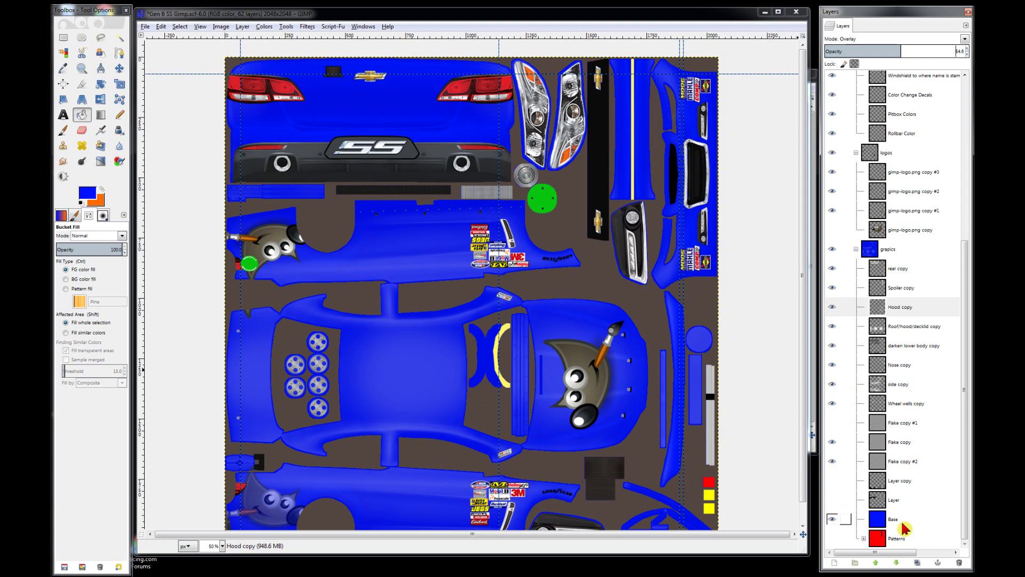
left_click(831, 460)
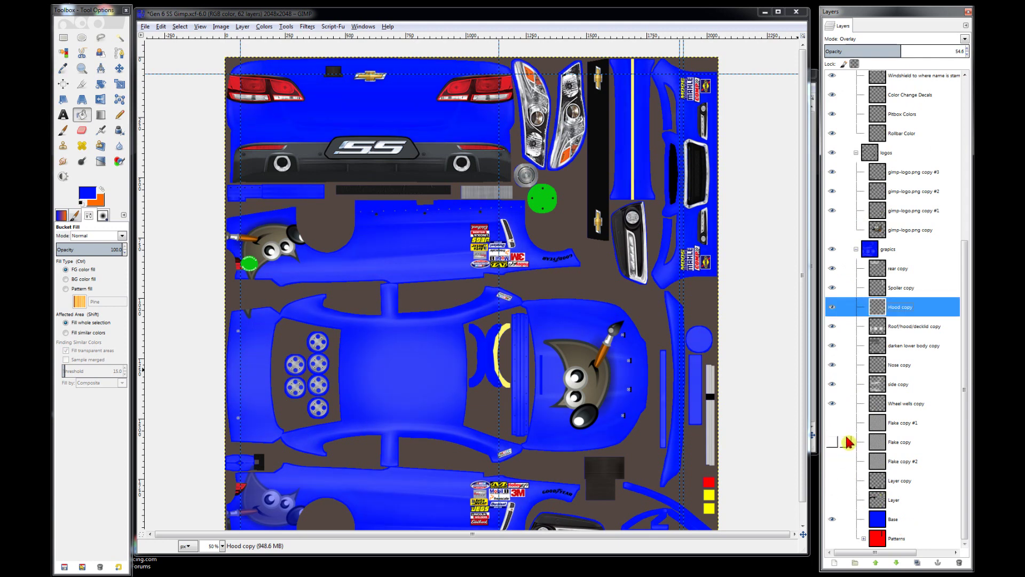
left_click(894, 522)
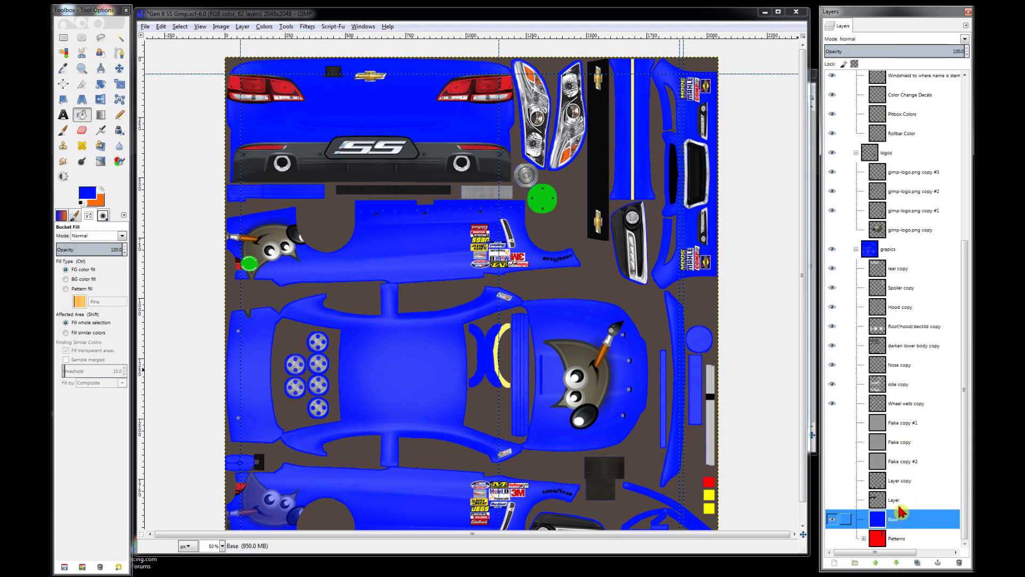
- Try the side copy layer in Overlay at full opacity, then return it to Normal
left_click(902, 384)
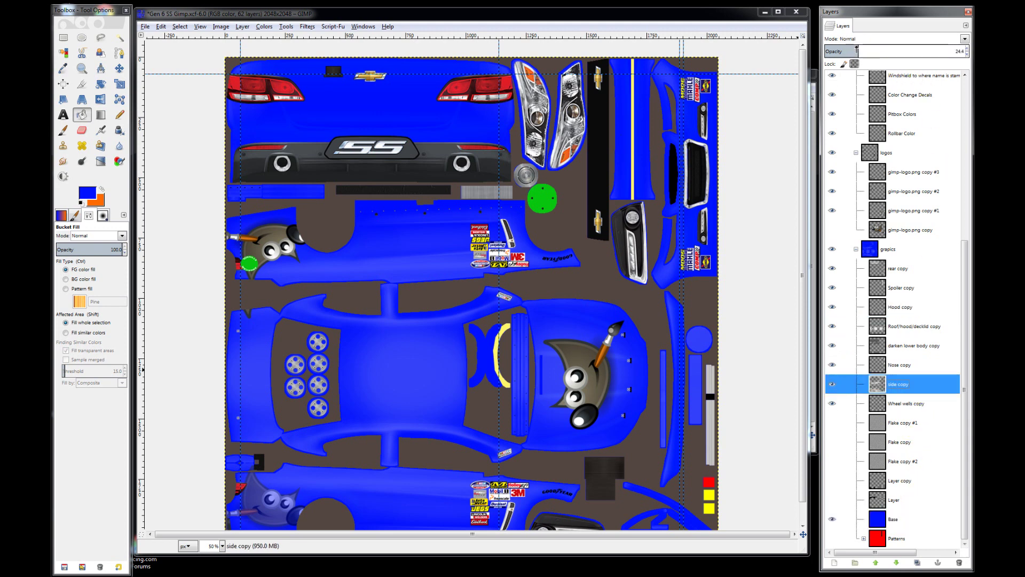
left_click(851, 39)
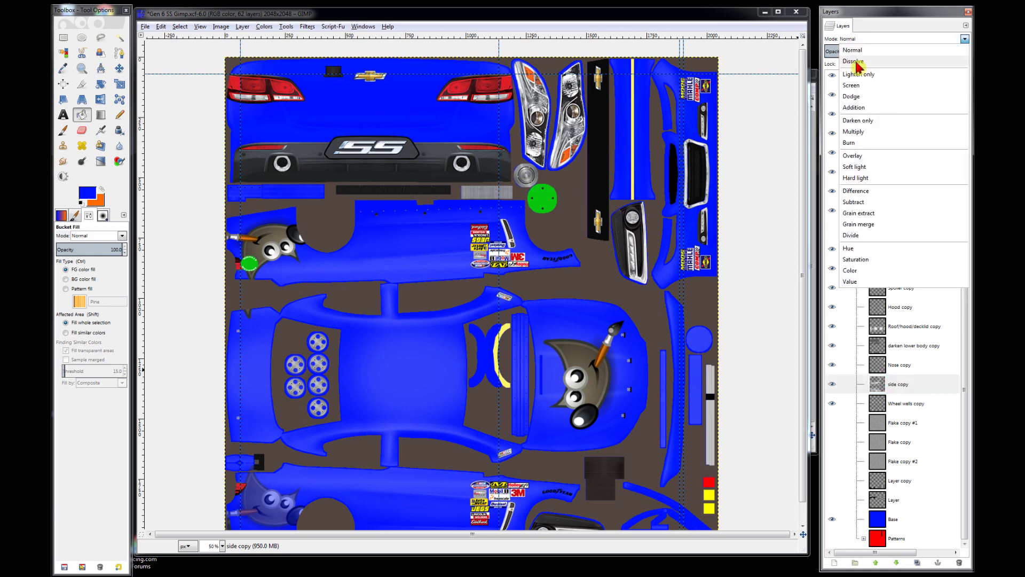
left_click(876, 155)
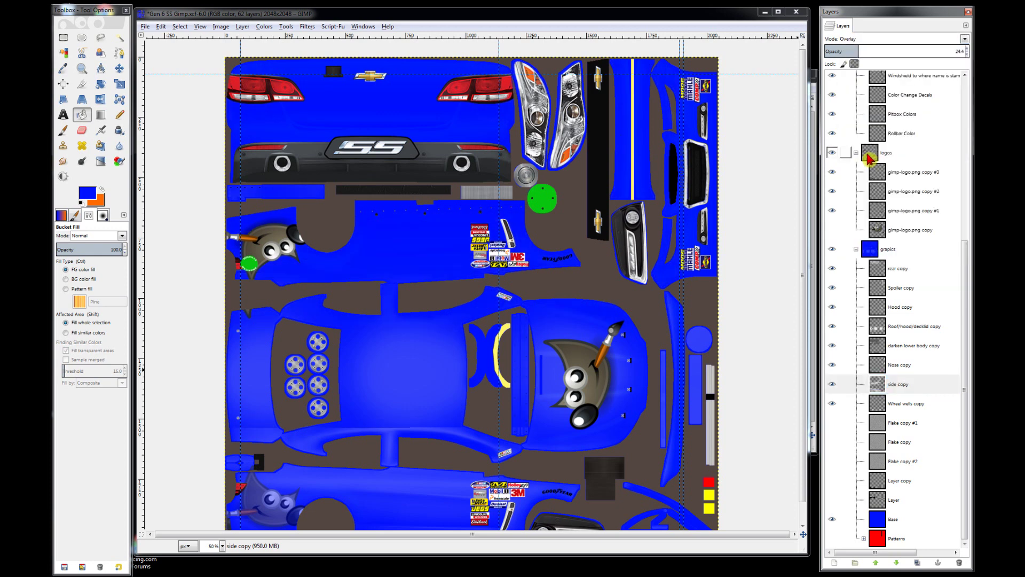
left_click_drag(860, 50, 953, 51)
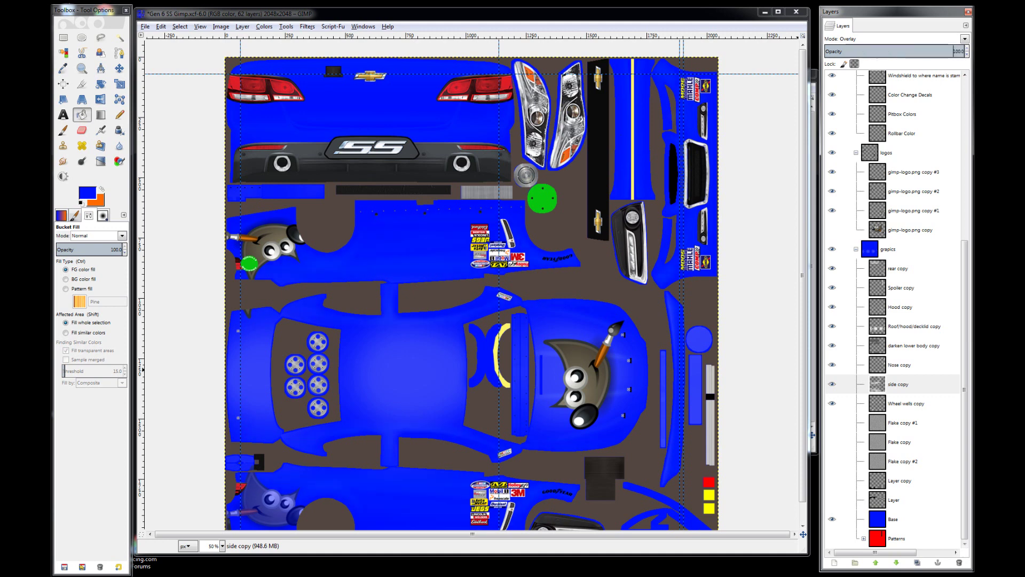
left_click(852, 38)
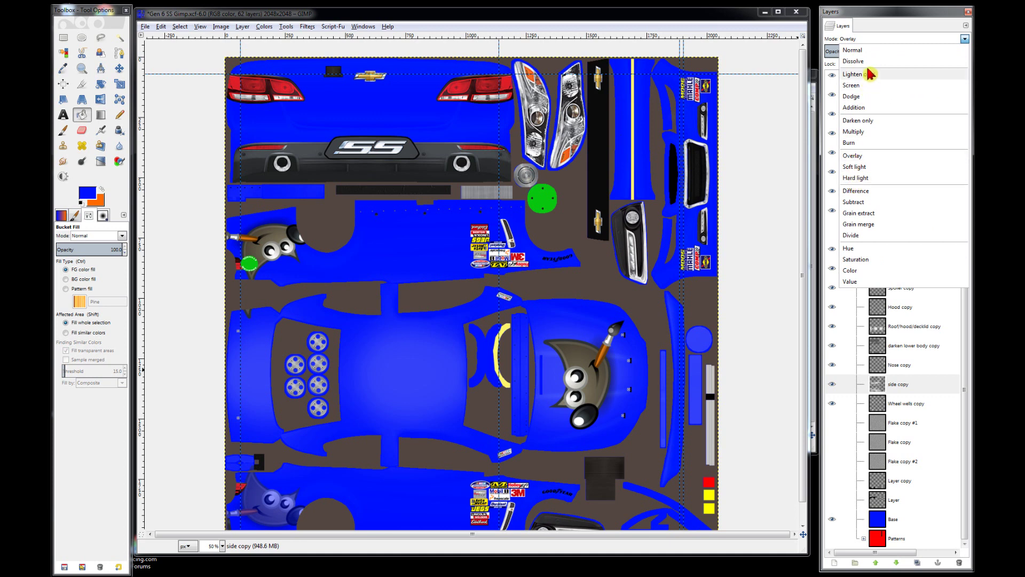
left_click(862, 50)
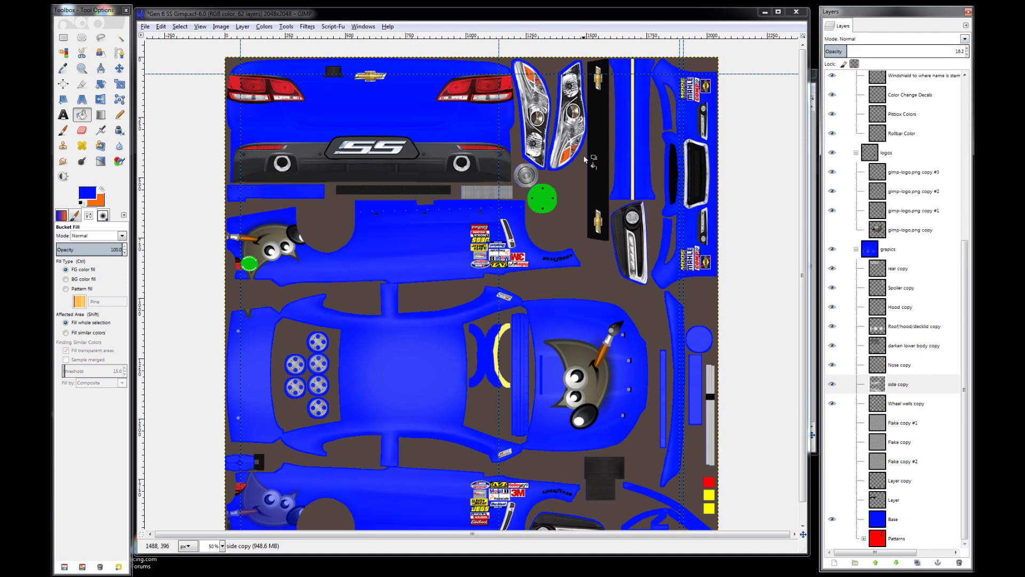
- Set the Wheel wells copy layer to Normal blending at about 17% opacity
left_click(899, 405)
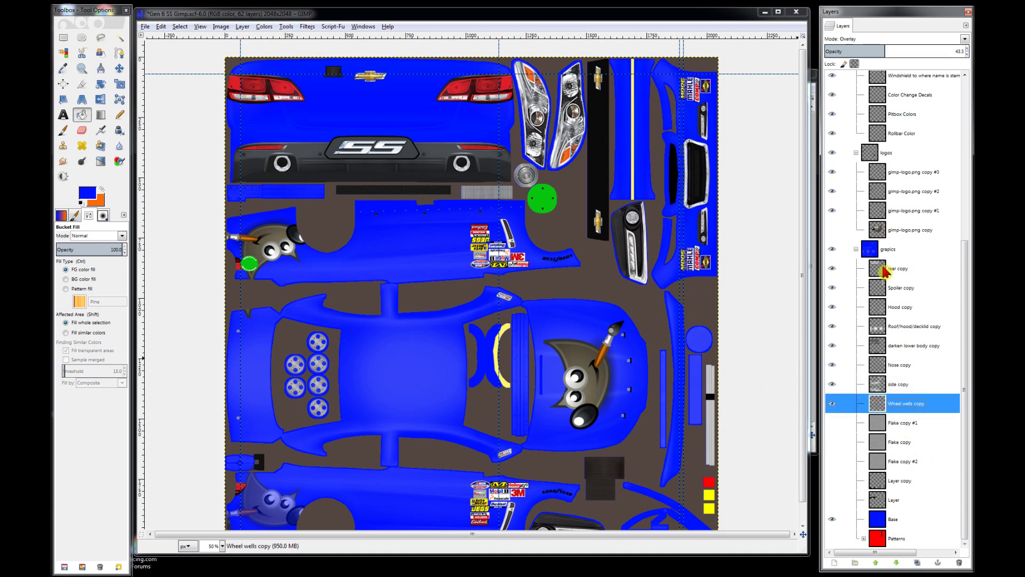
left_click(849, 43)
left_click(852, 50)
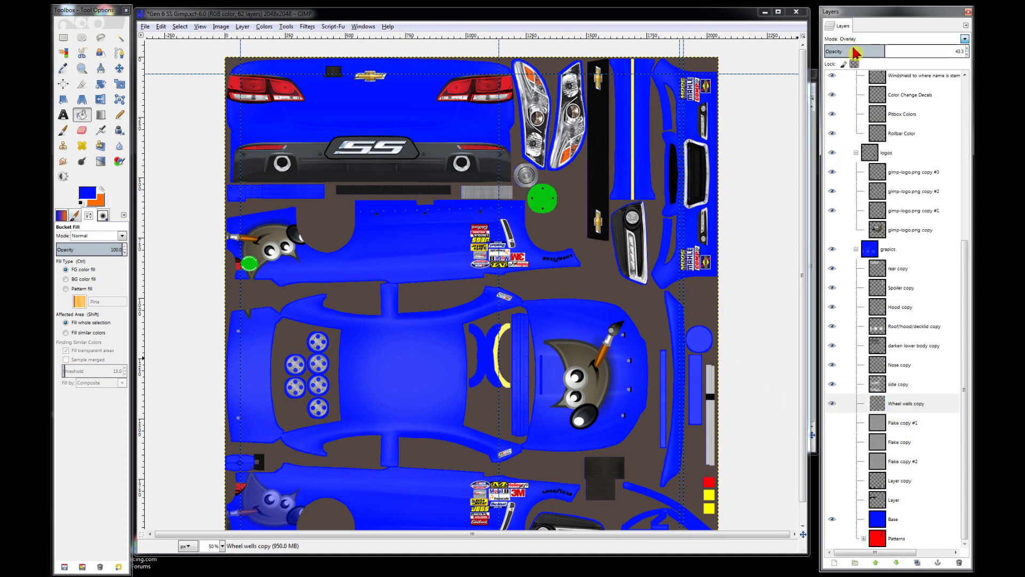
left_click_drag(883, 51, 848, 52)
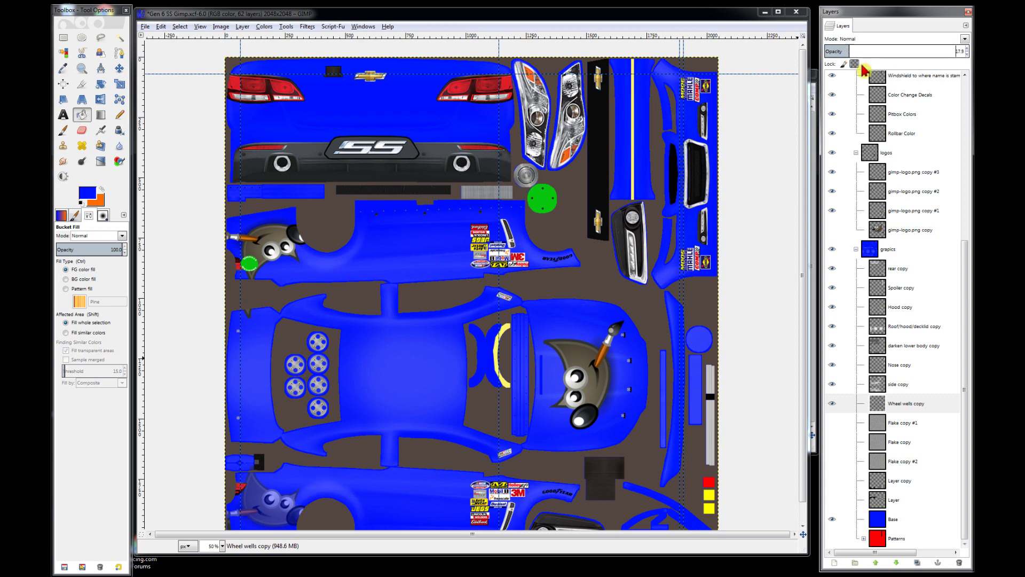
- Make the Flake copy layer visible at 100% opacity
left_click(860, 447)
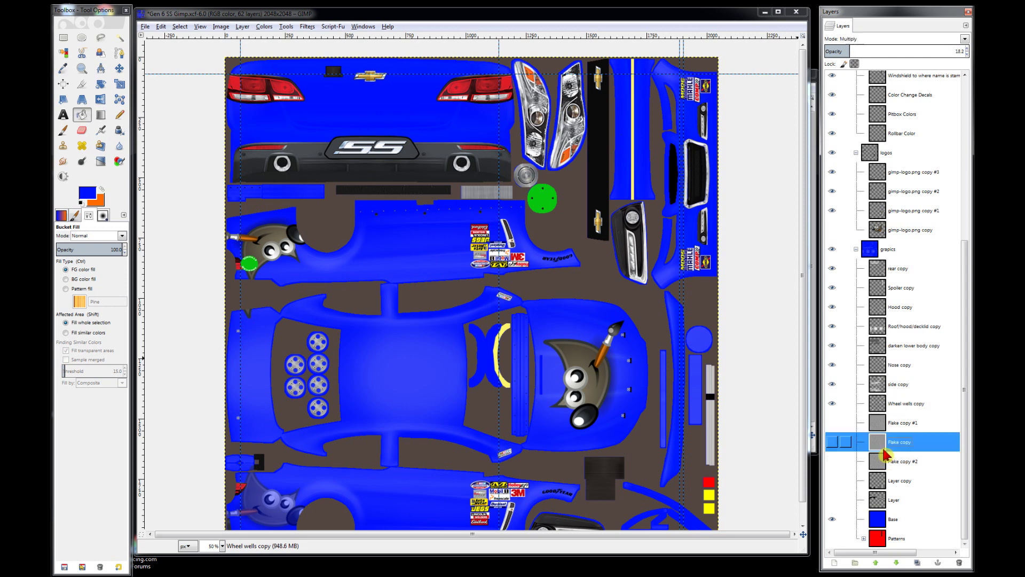
left_click(832, 443)
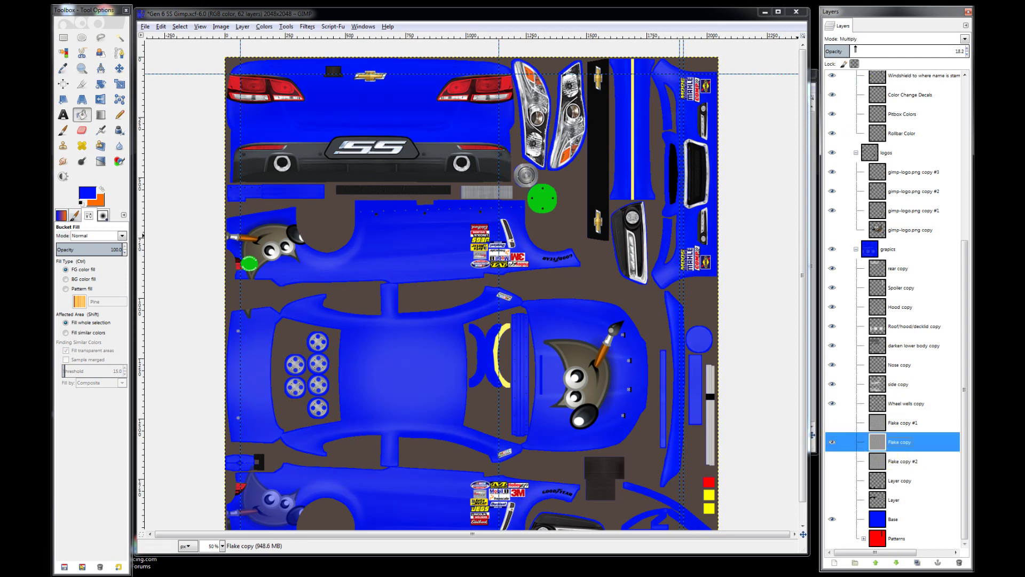
left_click_drag(869, 46, 900, 51)
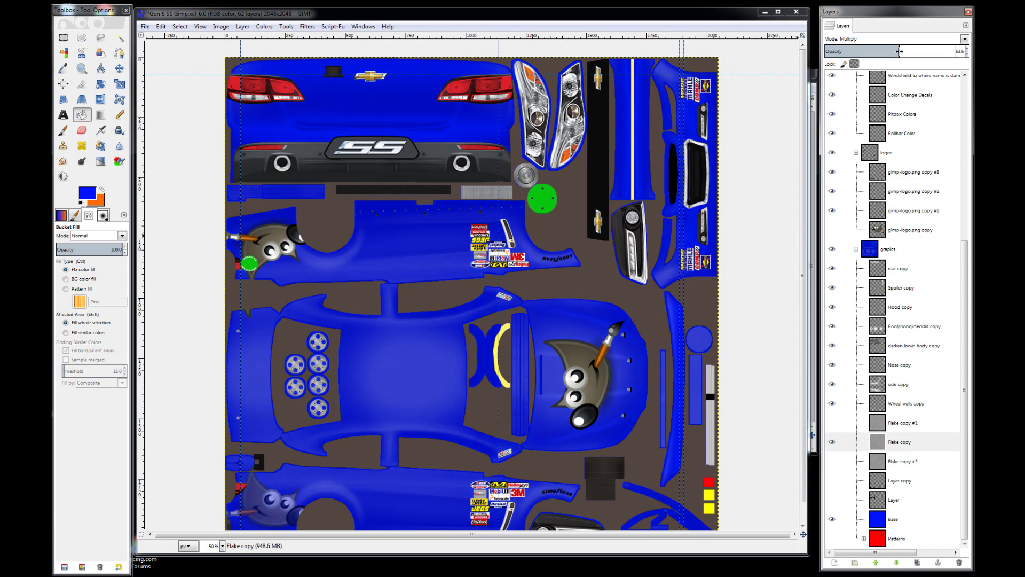
left_click_drag(899, 52, 959, 51)
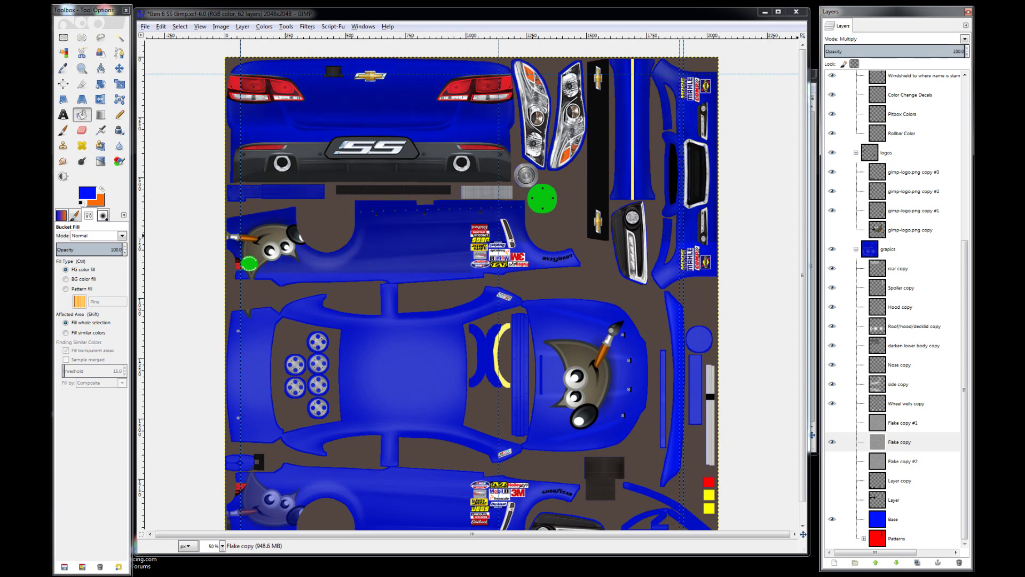
- Set the Roof/hood/decklid copy layer to Overlay at 100% opacity
left_click(902, 331)
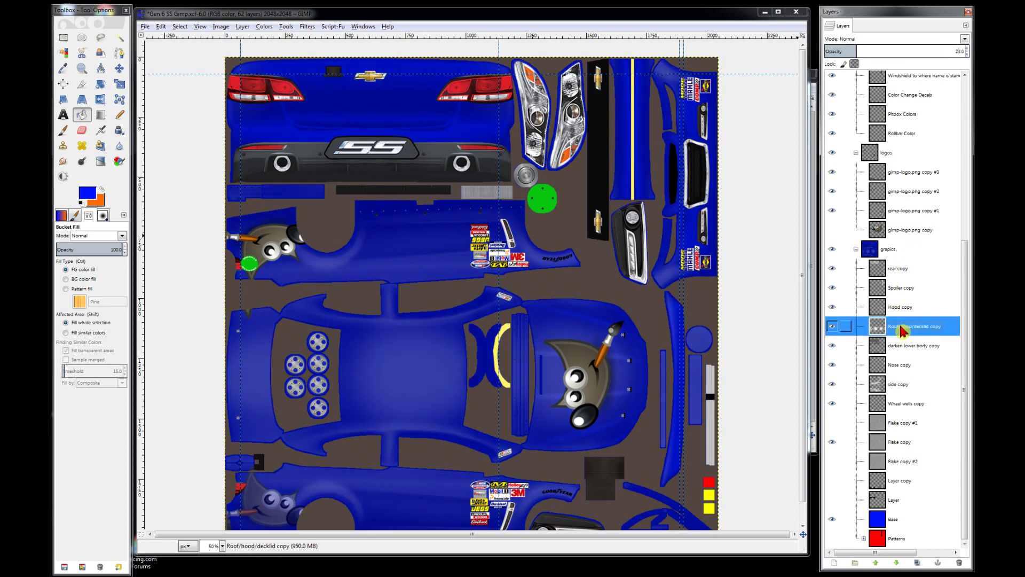
left_click(849, 41)
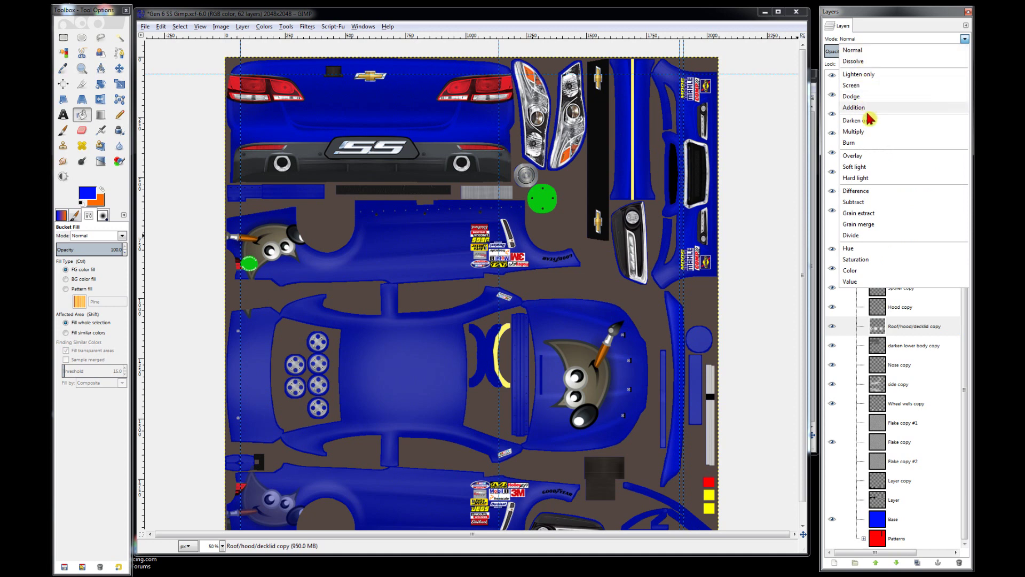
left_click(872, 156)
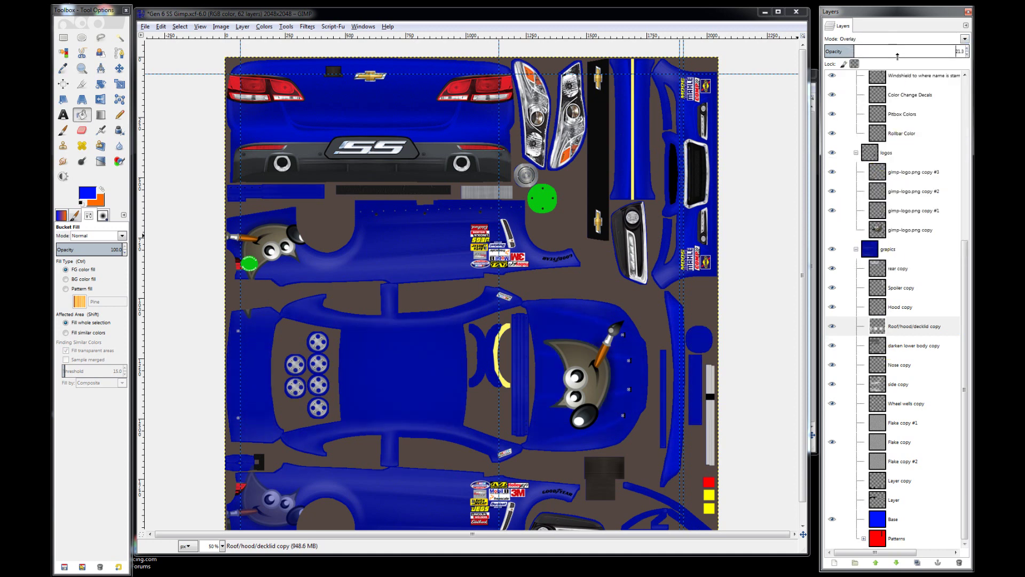
left_click_drag(879, 53, 961, 53)
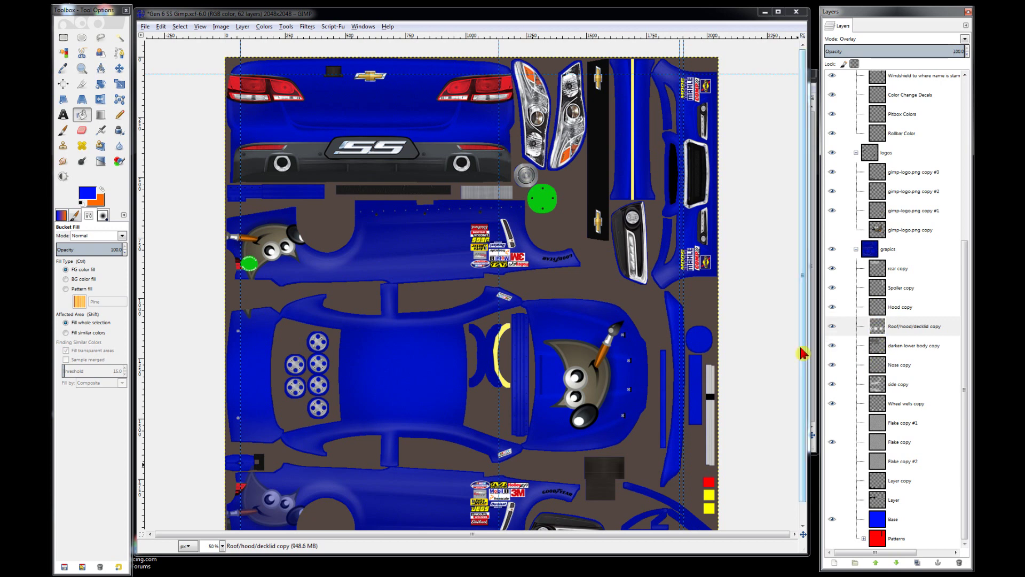
- Set the side copy layer to Overlay at 100% opacity
left_click(899, 385)
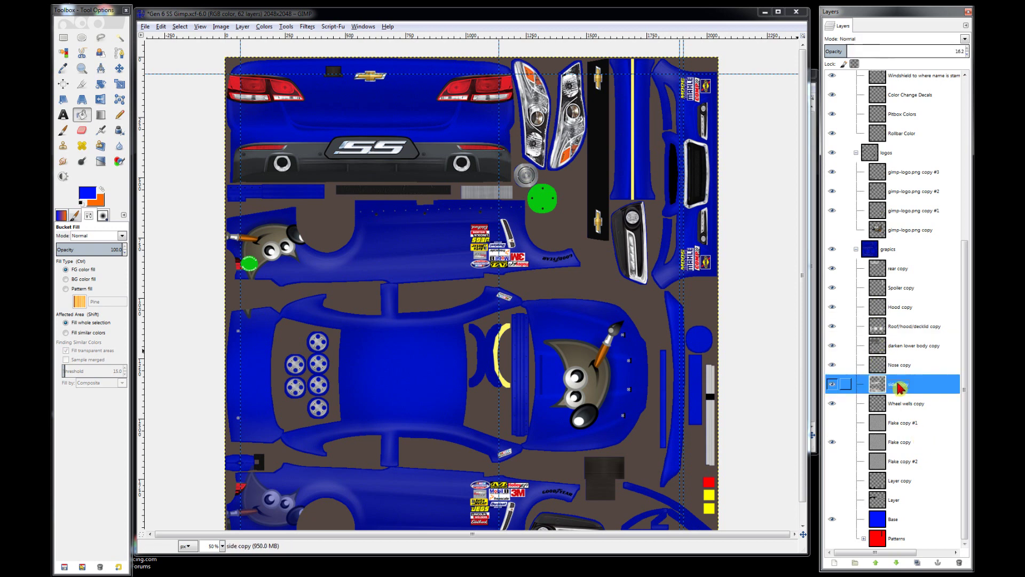
left_click(857, 40)
left_click(866, 156)
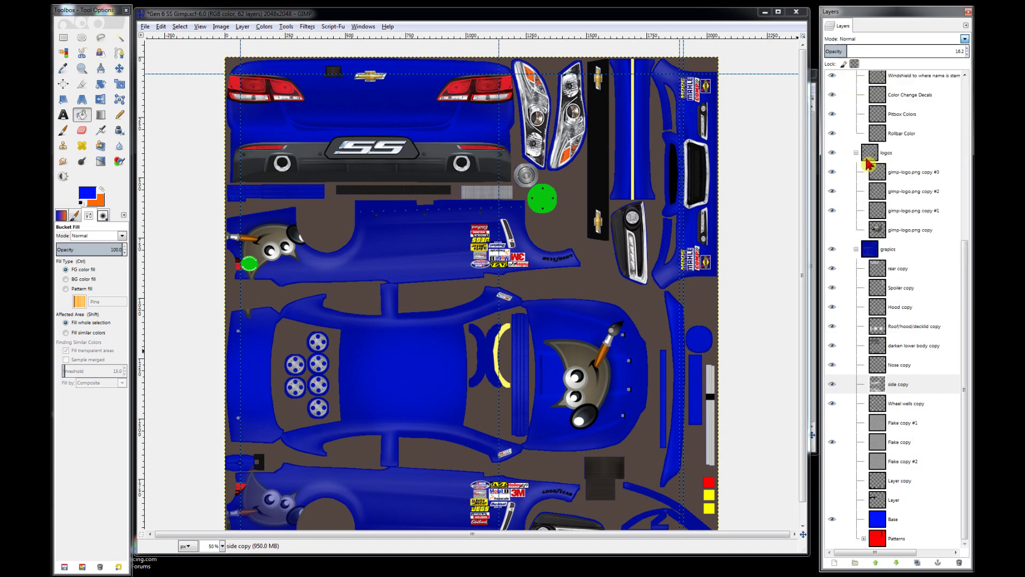
left_click_drag(944, 48, 946, 48)
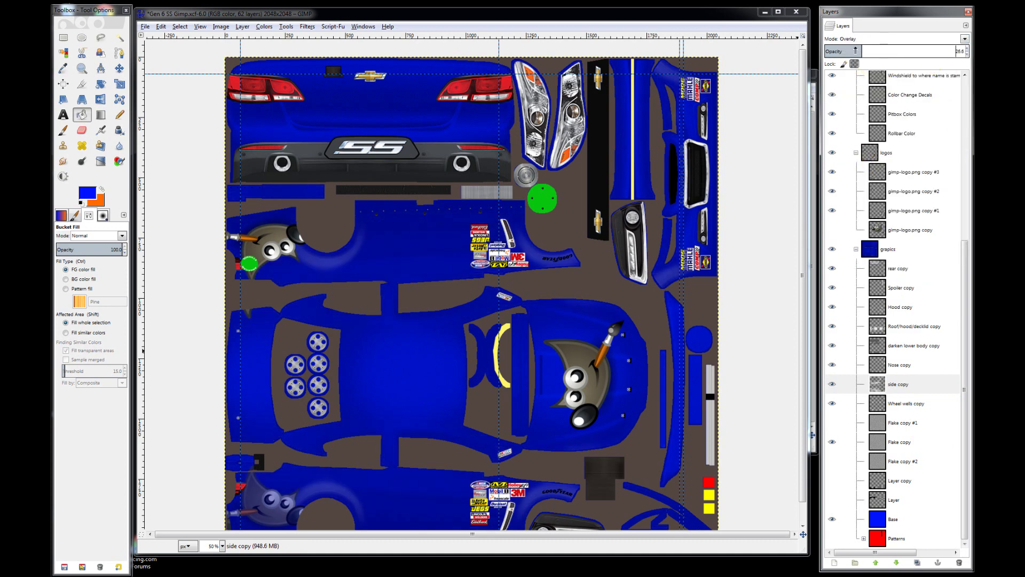
left_click_drag(857, 51, 967, 56)
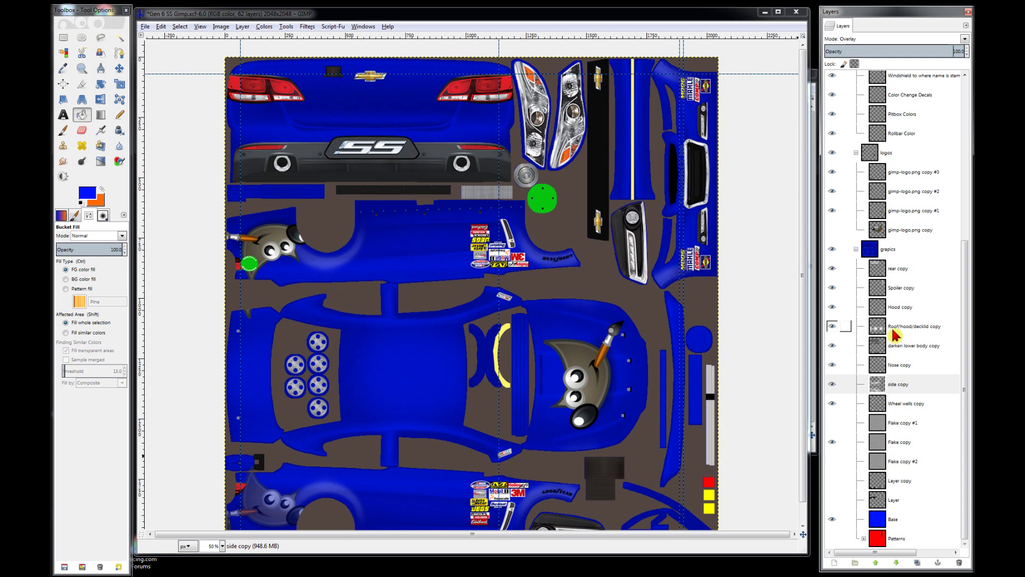
- Set the Wheel wells copy layer to Overlay at 100% opacity
left_click(897, 307)
left_click(898, 289)
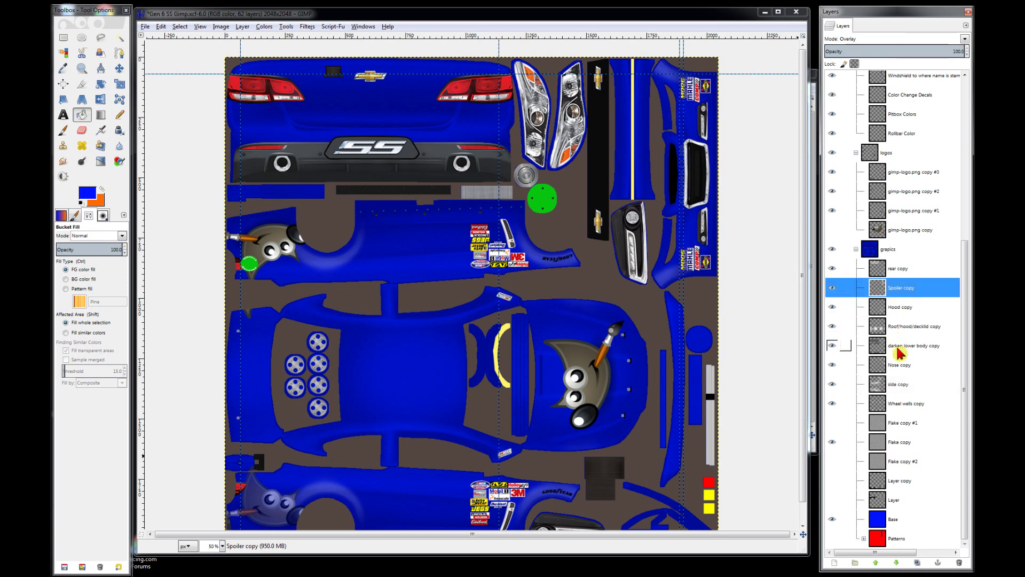
left_click(908, 409)
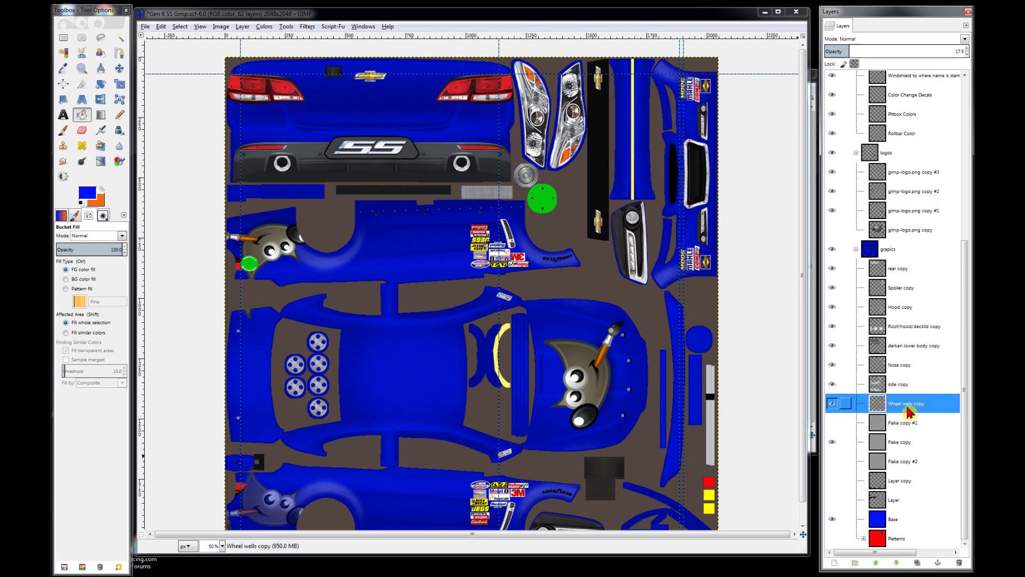
left_click(850, 40)
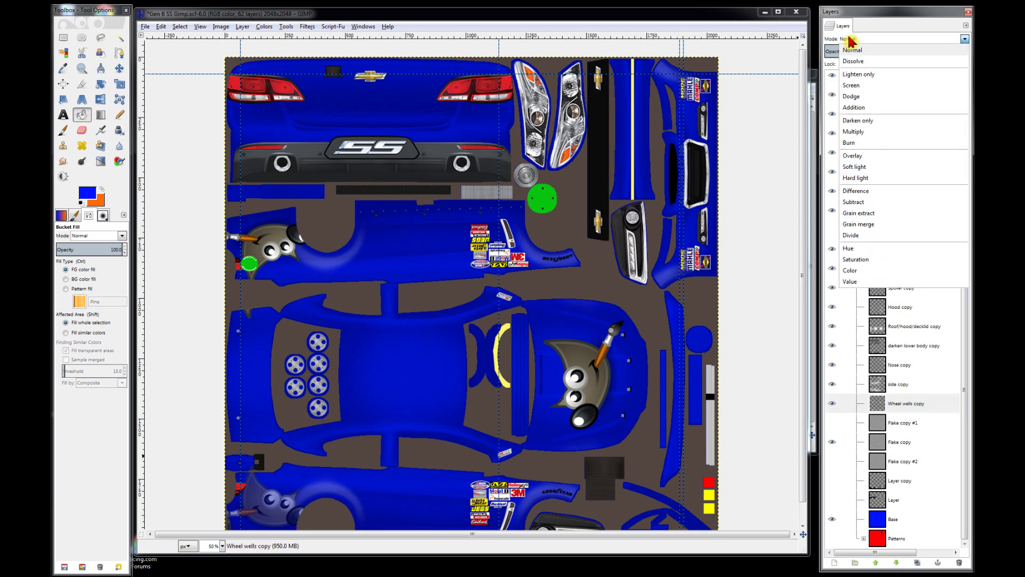
left_click(869, 155)
left_click_drag(848, 51, 964, 51)
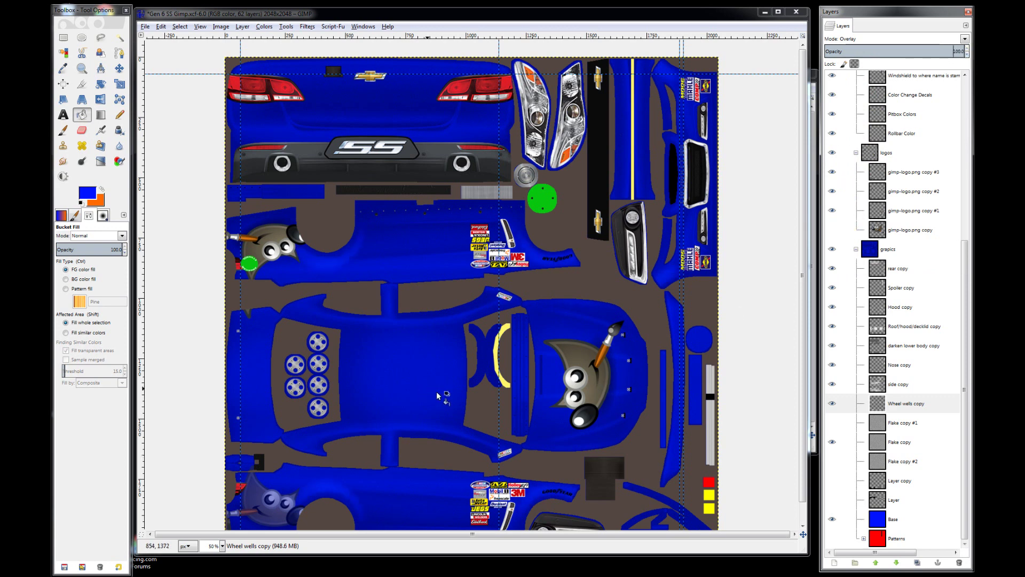
left_click(880, 520)
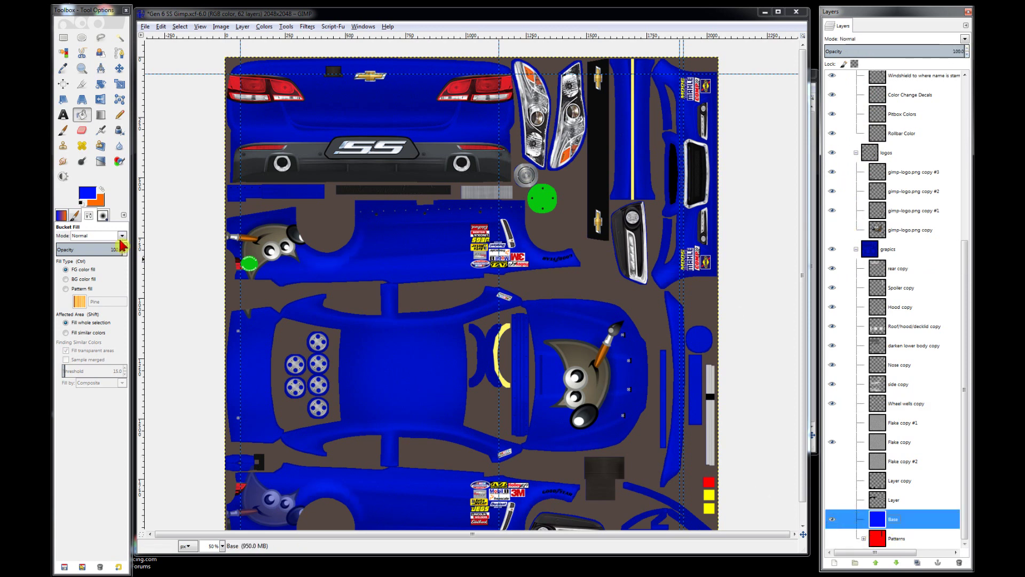
- Shift the foreground blue slightly toward green in the colour editor
left_click(87, 192)
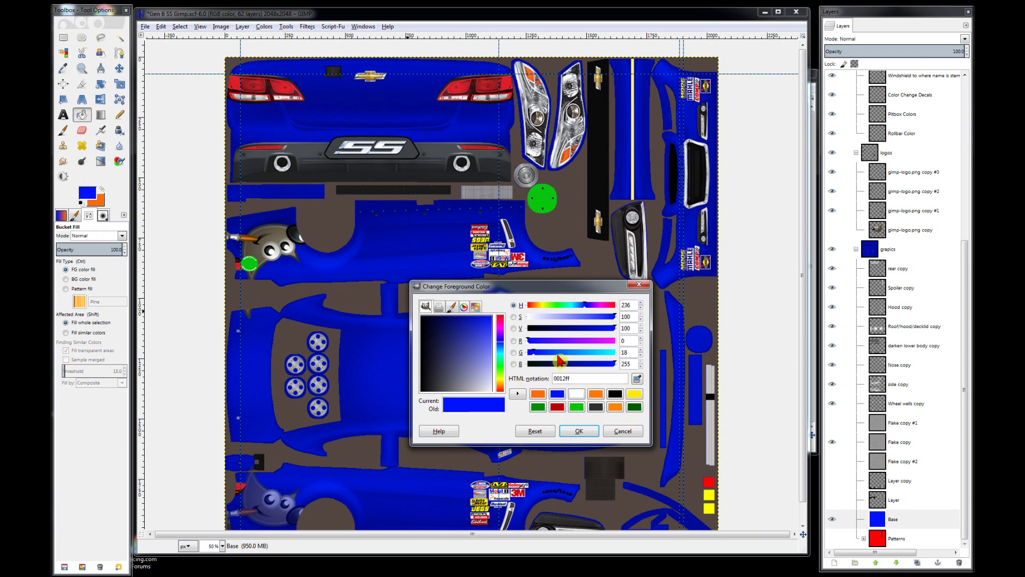
mouse_move(534, 357)
left_mouse_down()
mouse_move(546, 357)
mouse_move(521, 356)
mouse_move(537, 354)
left_mouse_up()
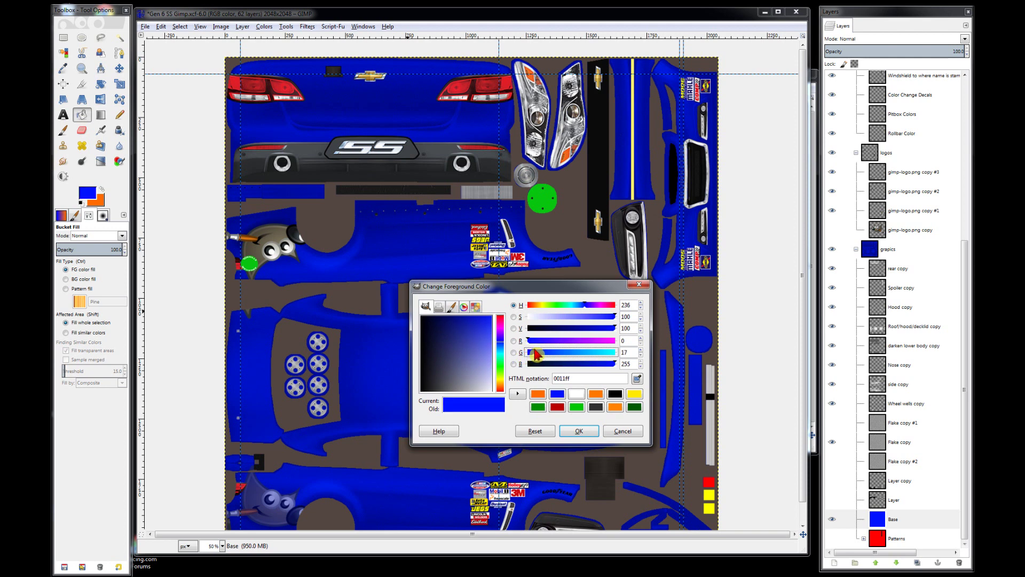
left_click(579, 431)
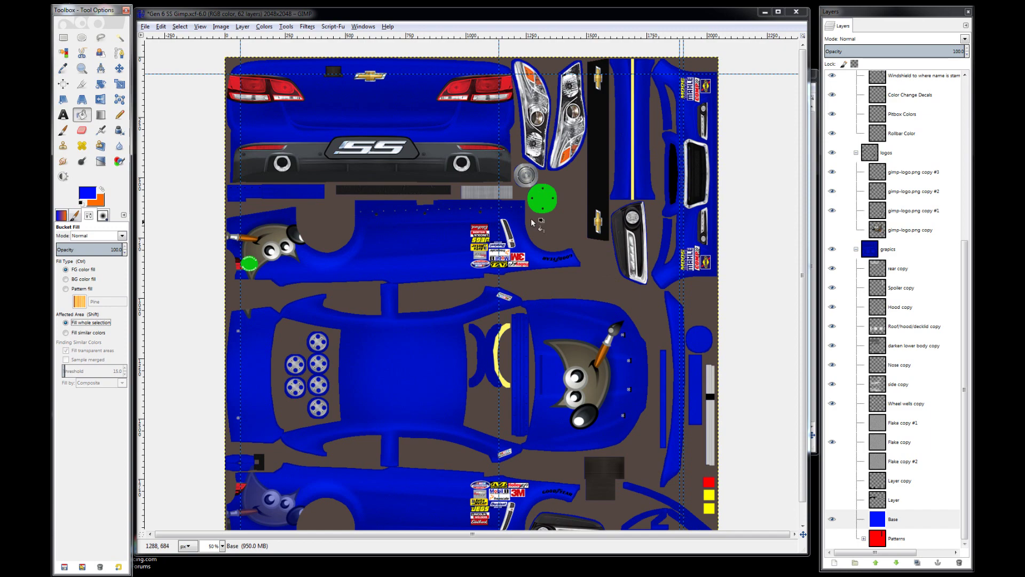
- Export the texture over car_33837.tga and switch to iRacing Simulator
left_click(511, 25)
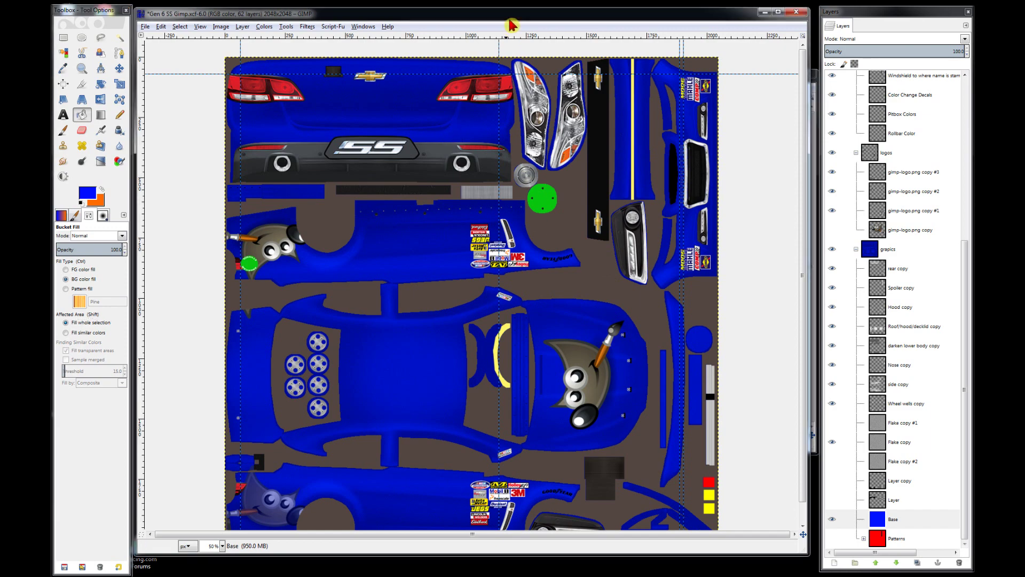
key("ctrl+e")
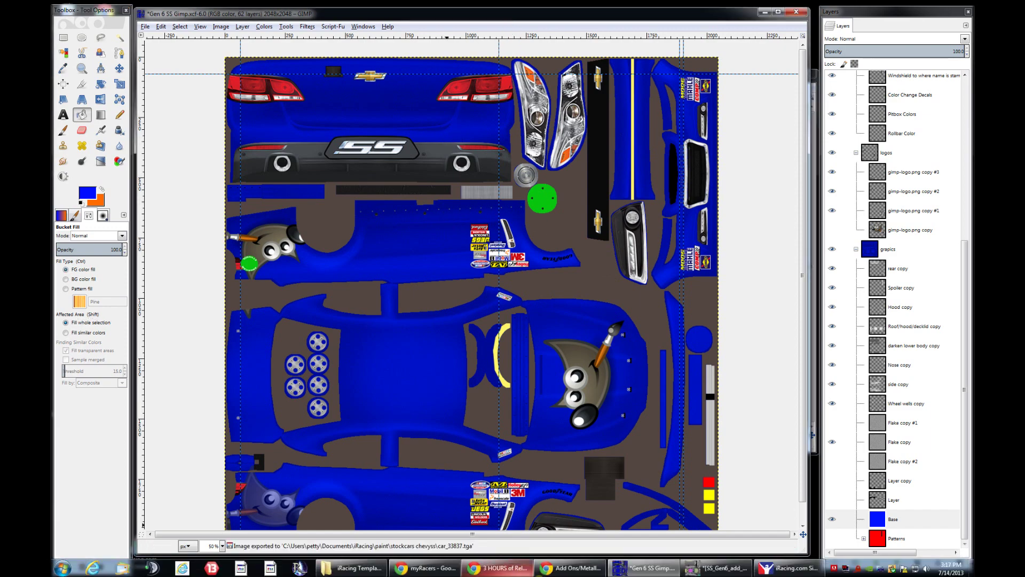
left_click(785, 567)
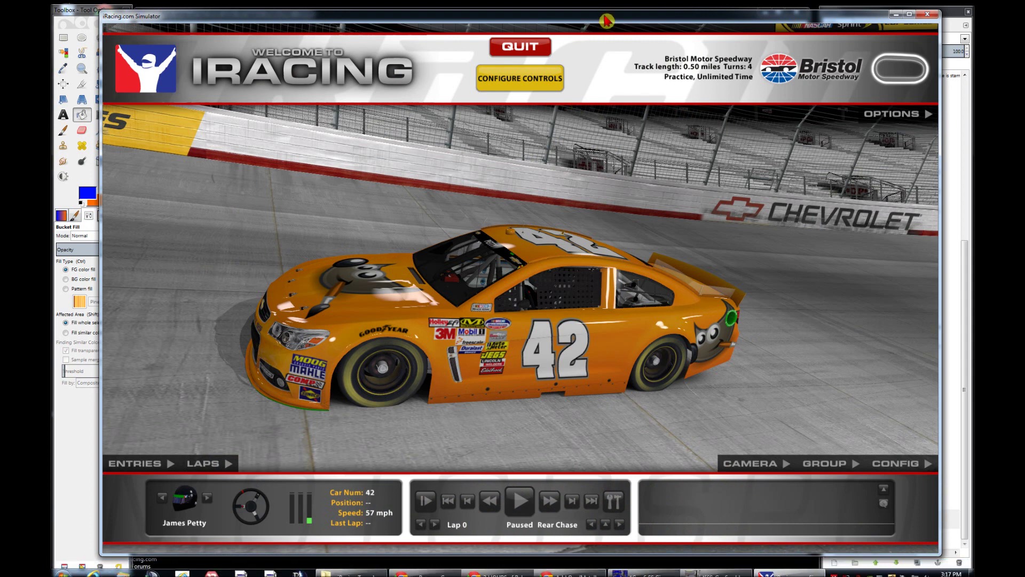
- Reload the car textures to preview the deep blue #42 livery, then minimize iRacing
key("ctrl+r")
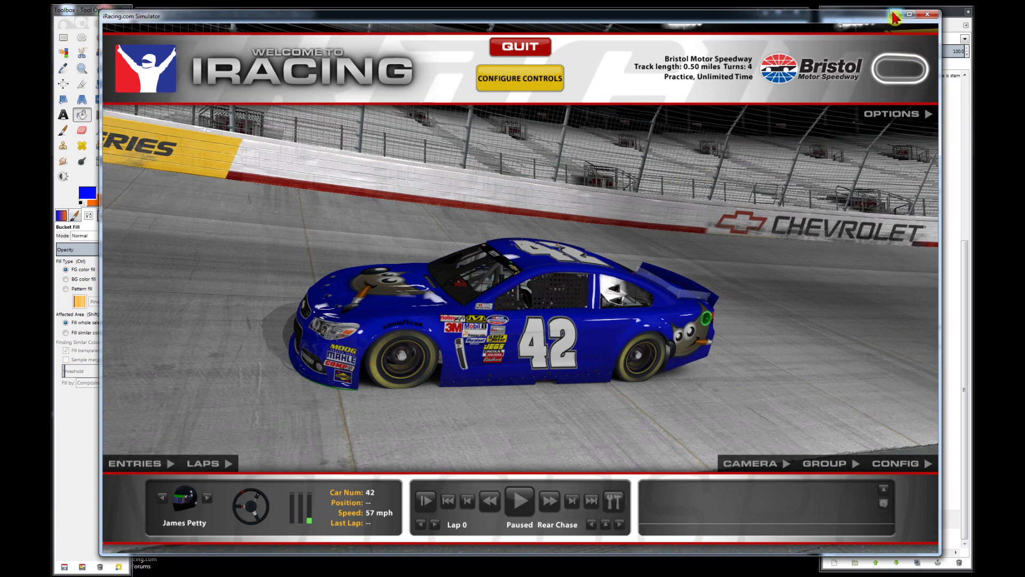
left_click(894, 15)
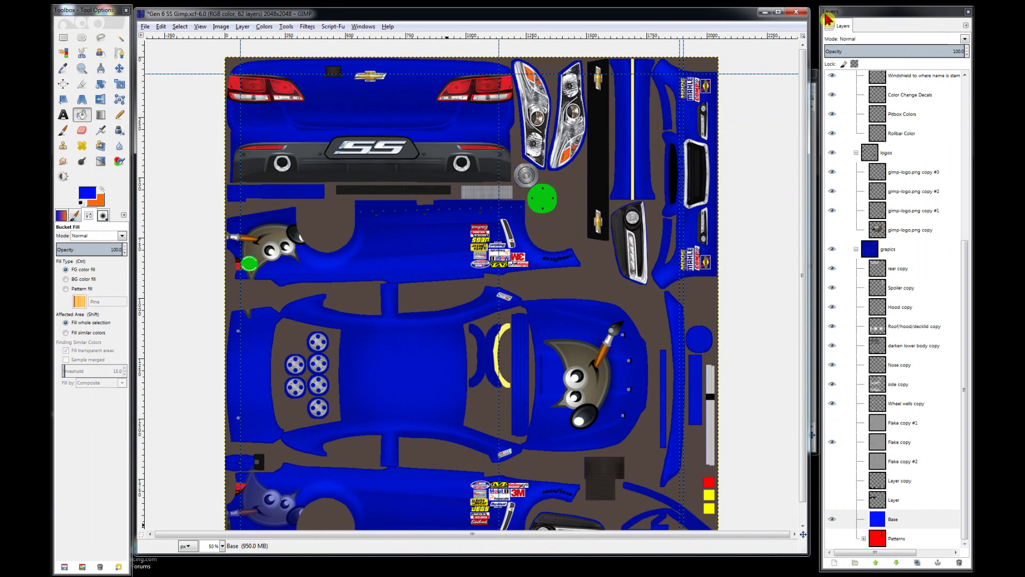